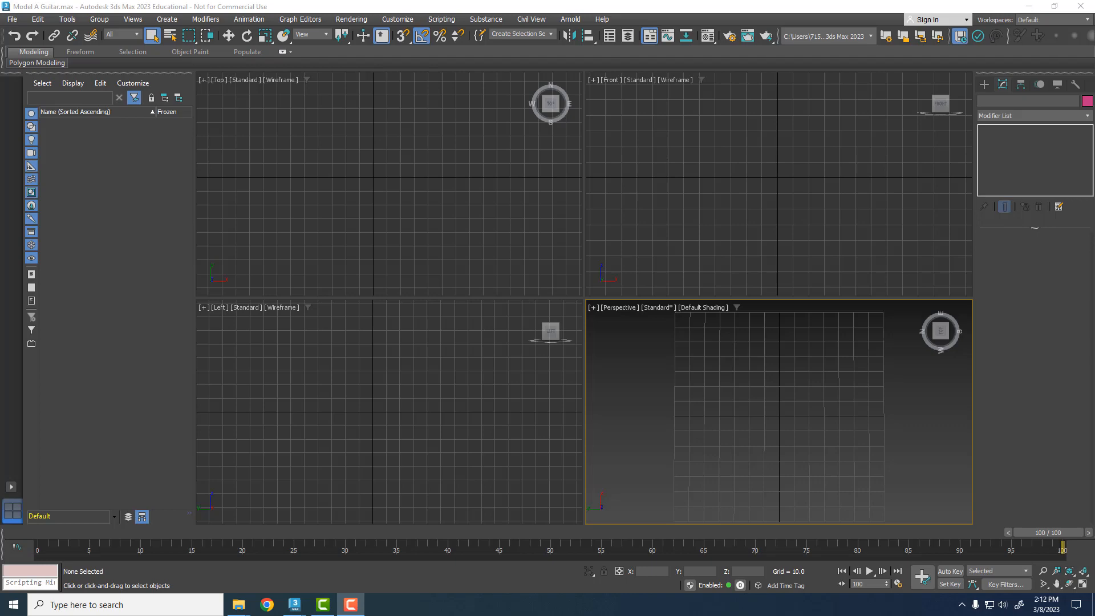
Step: Open the Guitar JPG from the 02 - Model a Guitar folder, view the reference picture, and close it
left_click(239, 605)
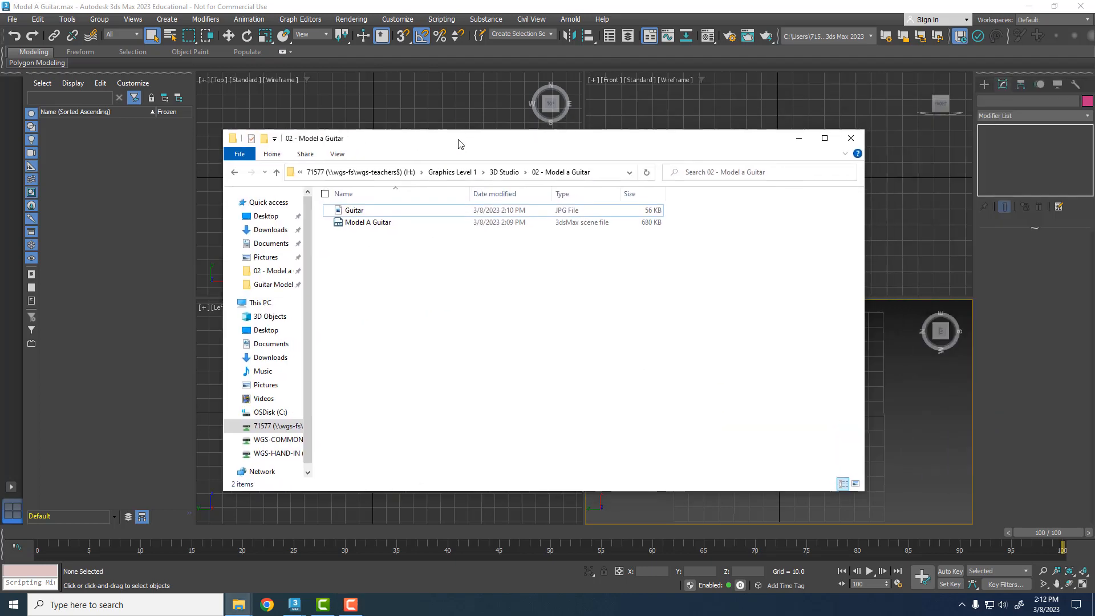
left_click(400, 212)
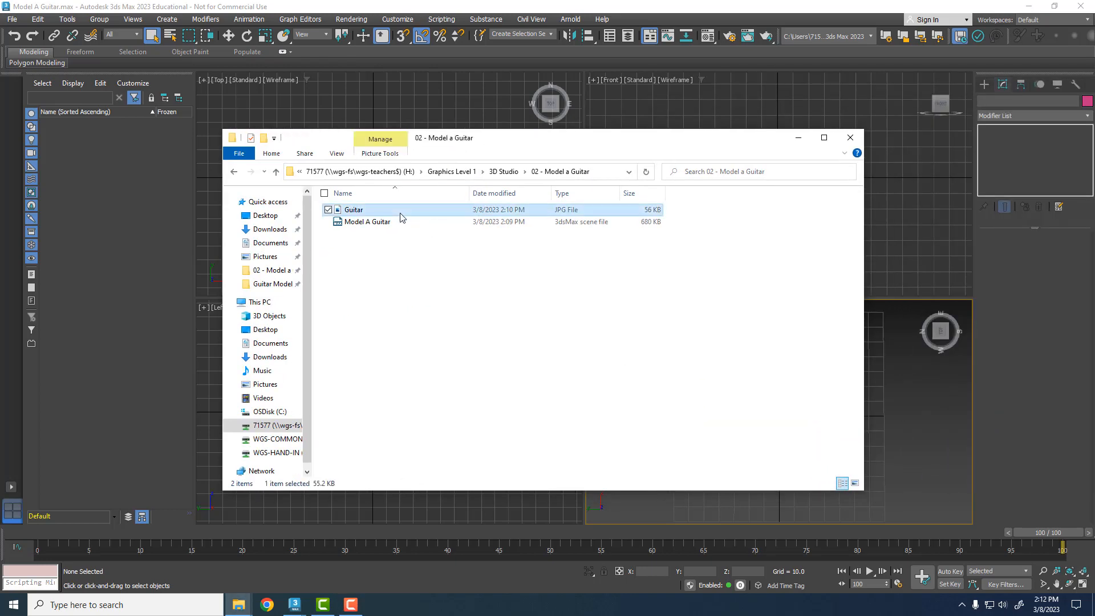
double_click(400, 214)
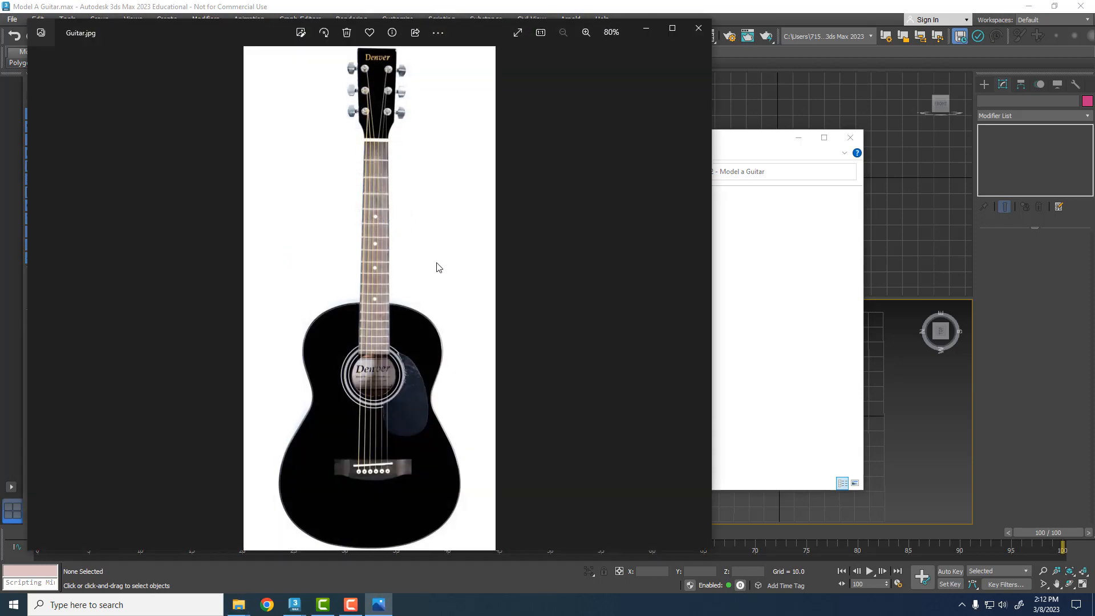
left_click(696, 29)
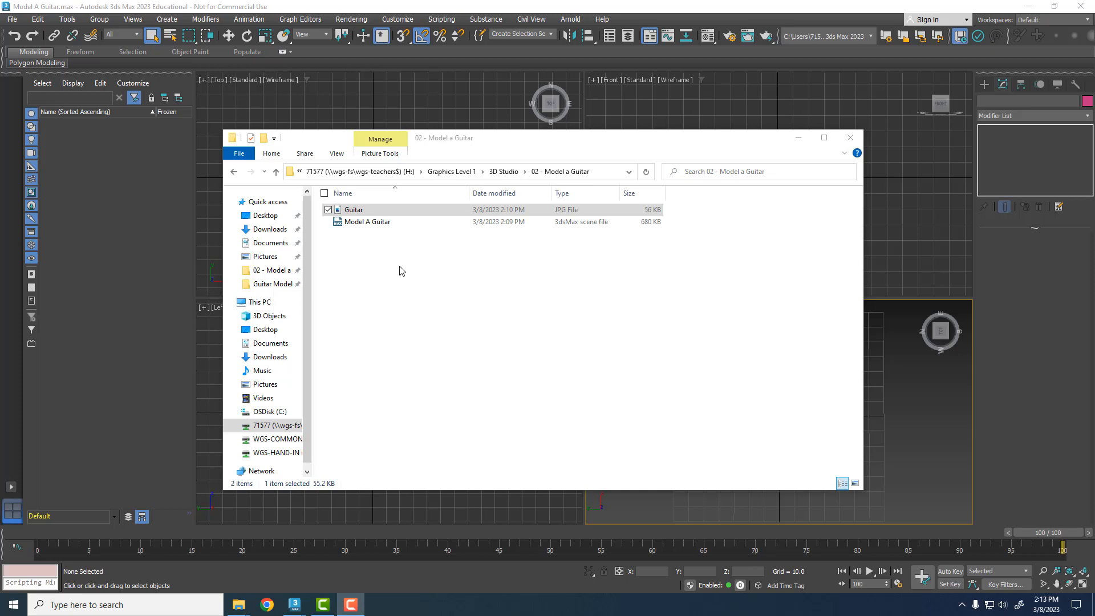
Step: Check the Guitar image's pixel dimensions in its file properties, then return to the 3ds Max scene
right_click(360, 210)
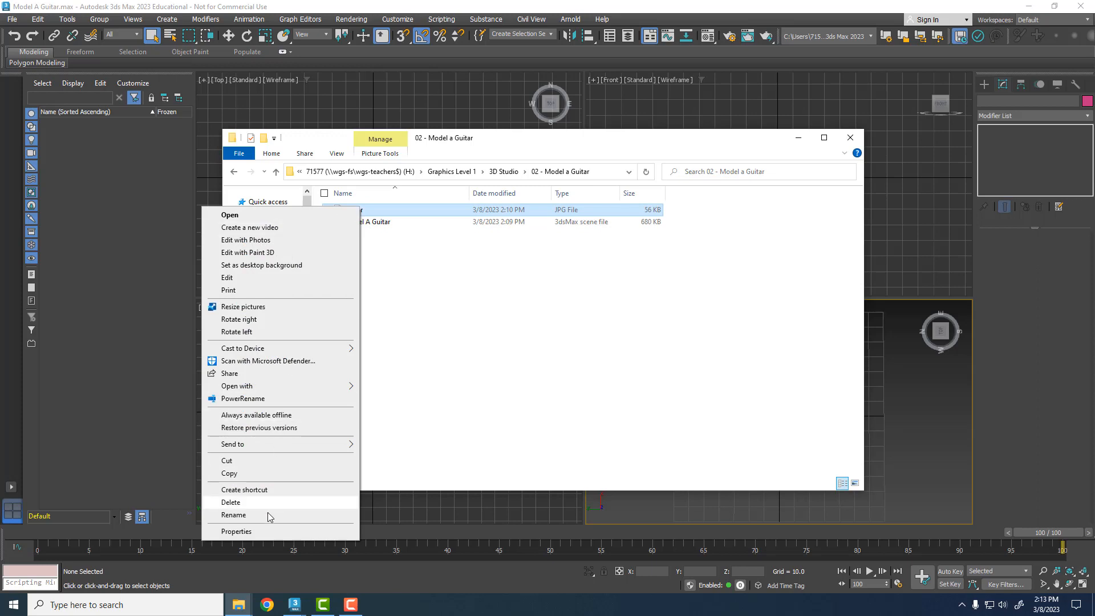
left_click(268, 531)
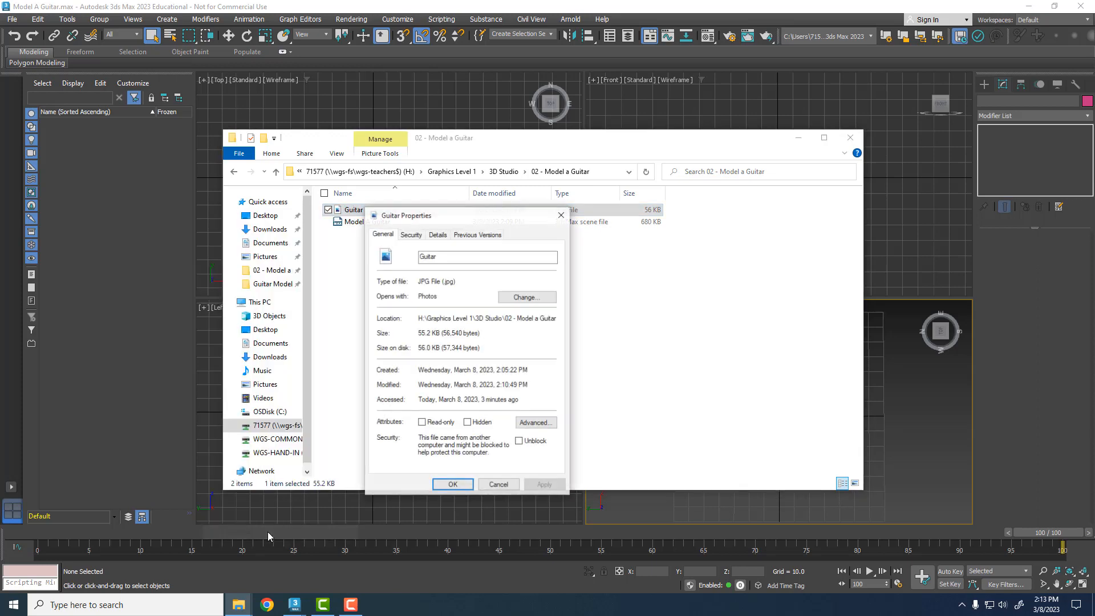
left_click(438, 234)
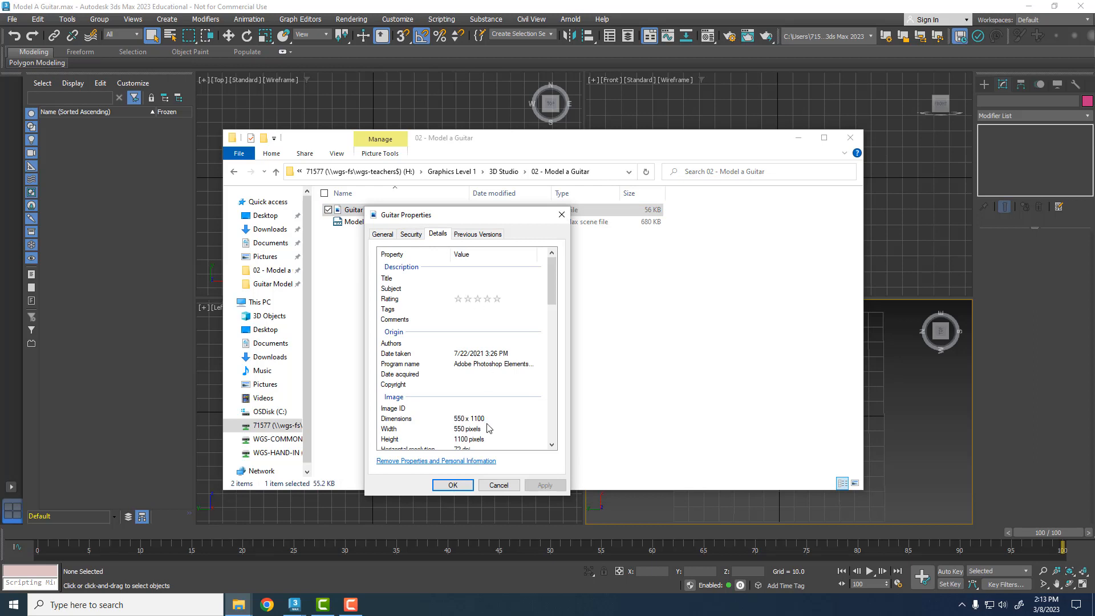
left_click(456, 420)
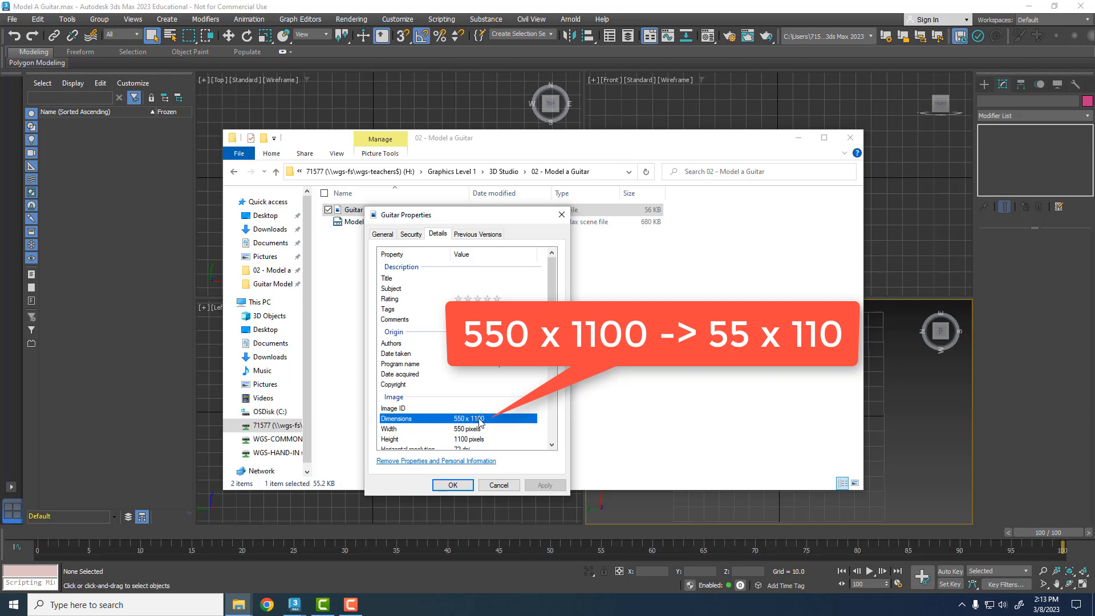
left_click(452, 485)
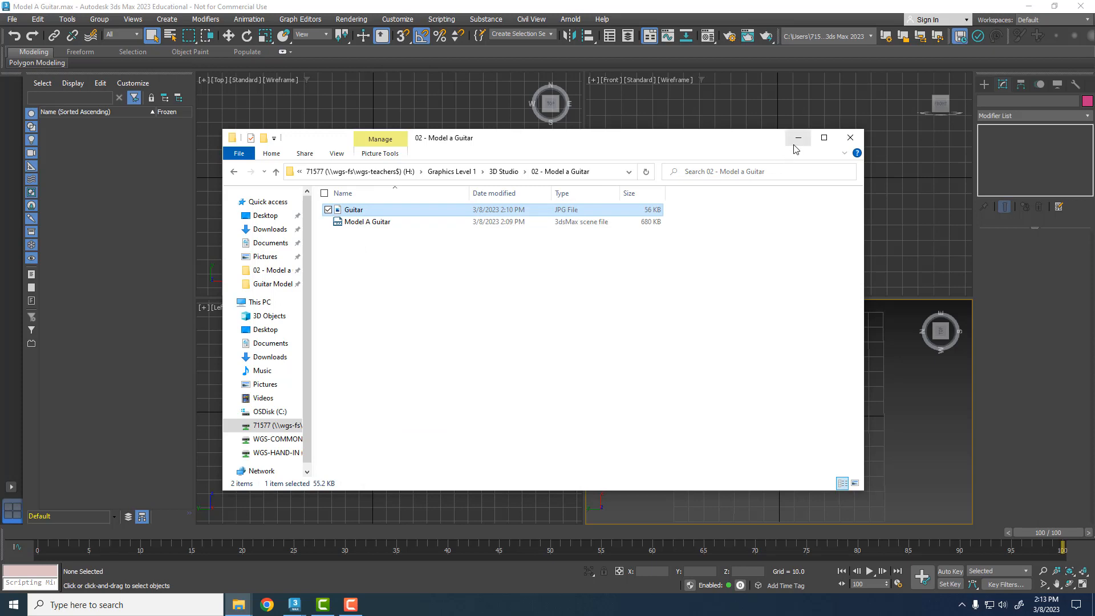
left_click(797, 139)
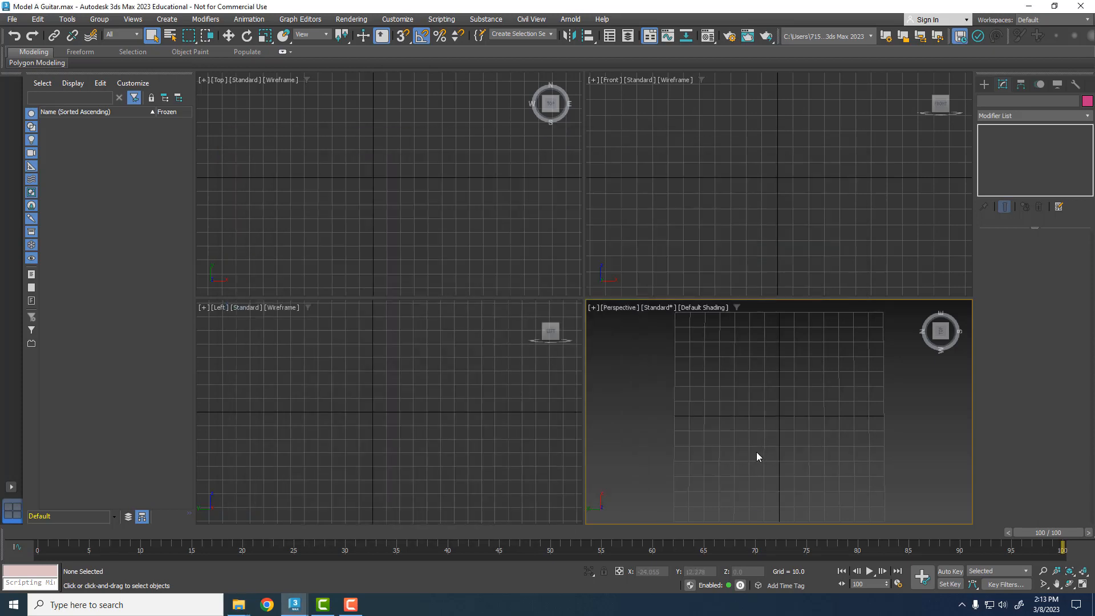
Step: Create a standard plane in the Perspective view with a length of 55 and a width of 110
left_click(984, 84)
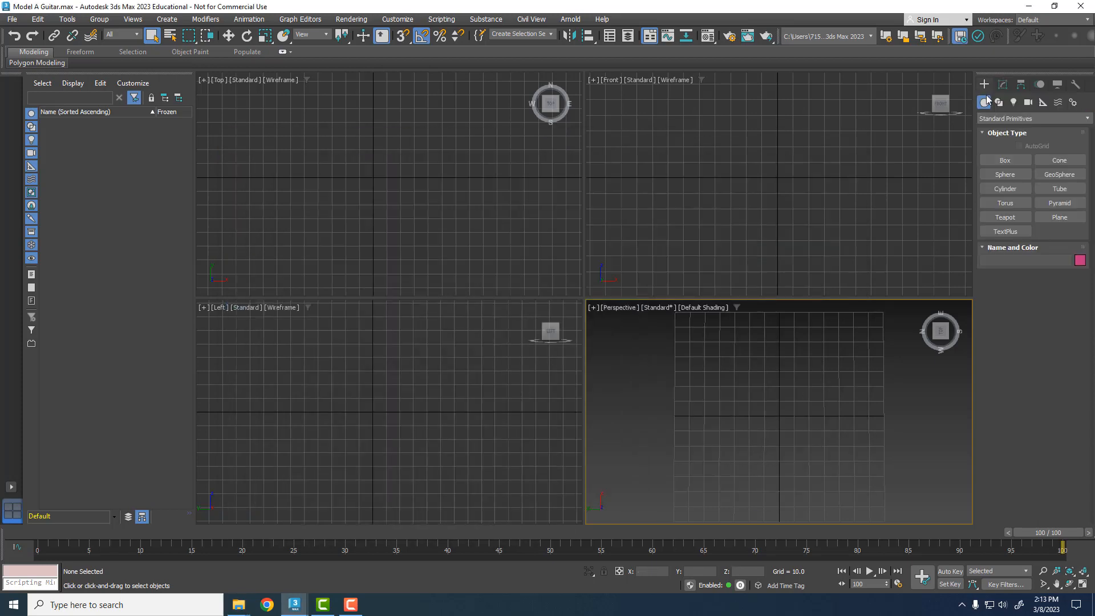
left_click(1058, 218)
left_click_drag(734, 353, 830, 487)
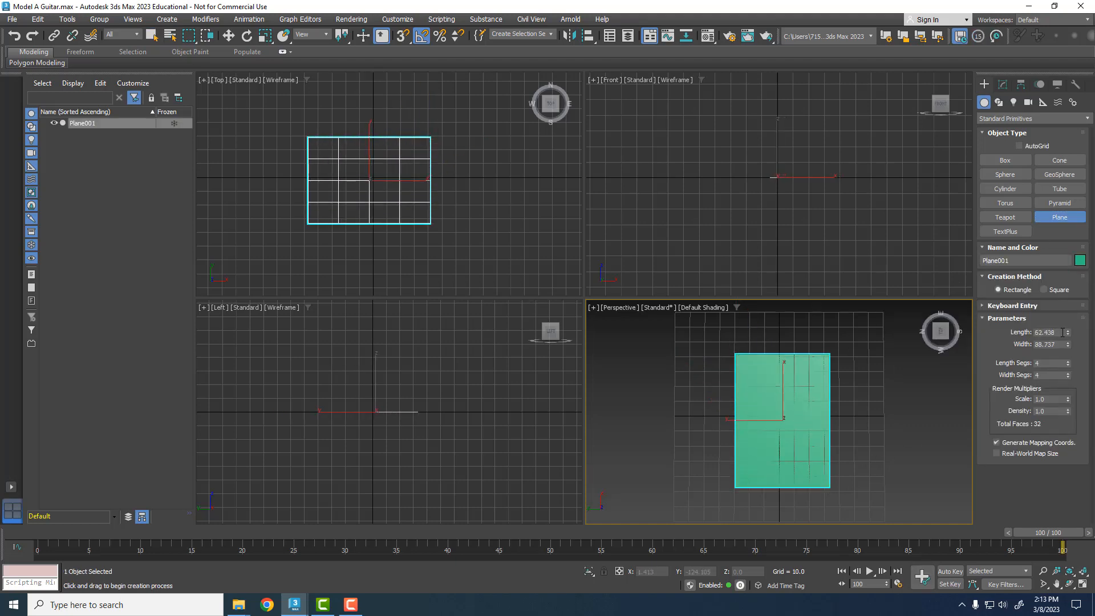
left_click_drag(1062, 332, 1022, 332)
type("55")
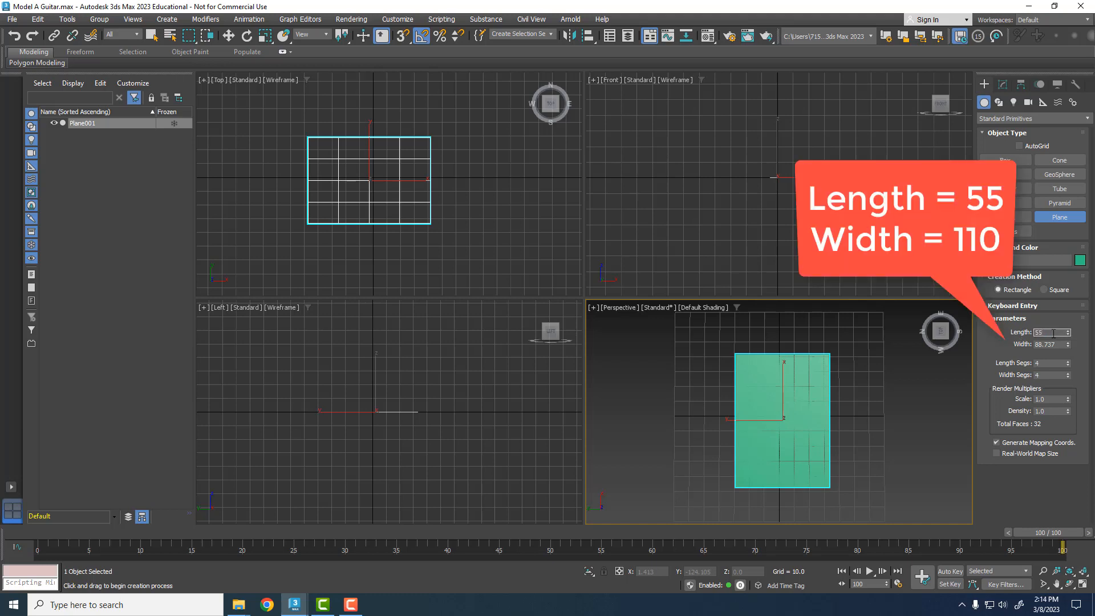
left_click_drag(1055, 344, 1007, 343)
type("110")
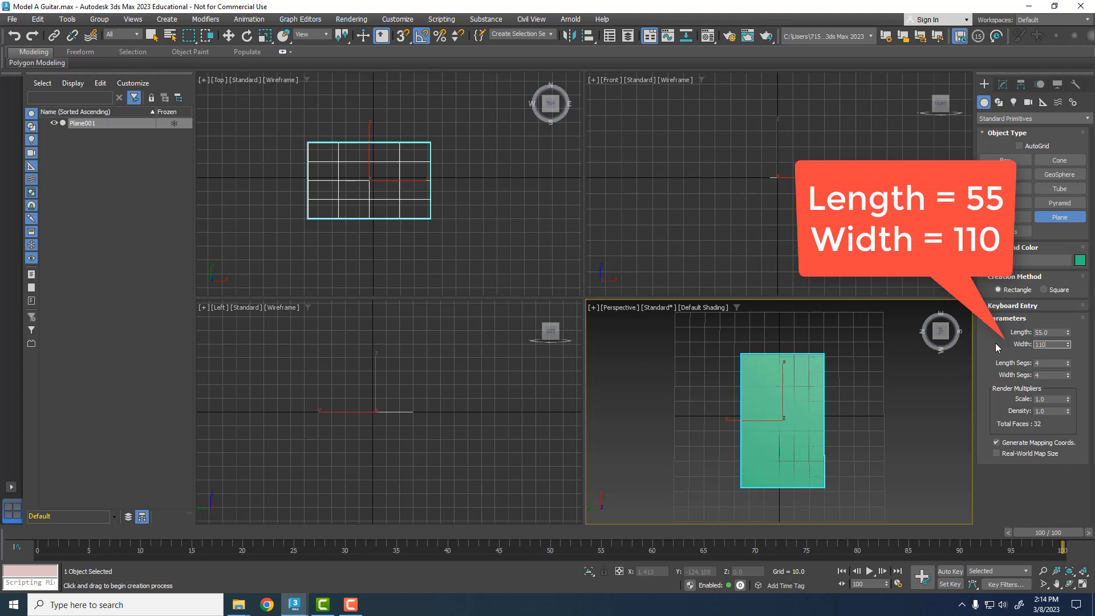
key("Return")
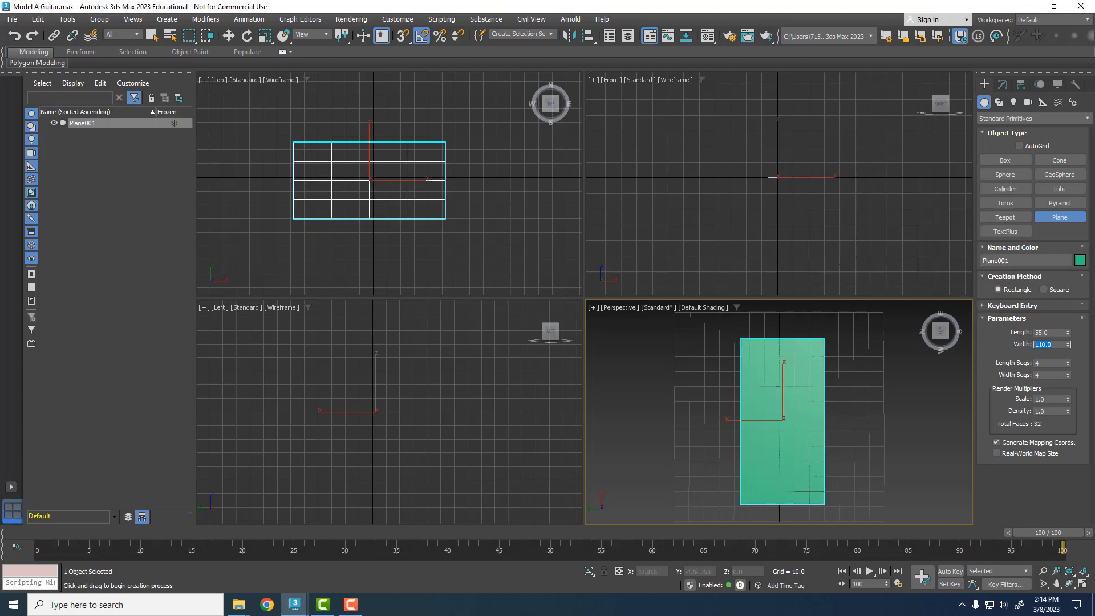
Step: Open the Material Editor in compact mode and select the unused 03 - Default physical material
left_click(707, 36)
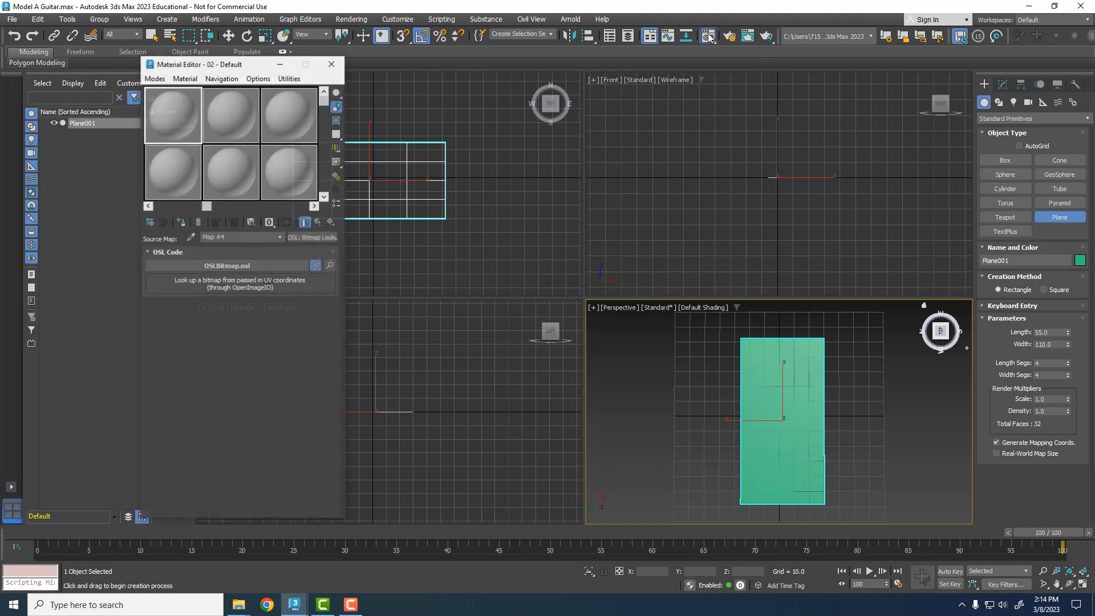
left_click(156, 77)
left_click(190, 92)
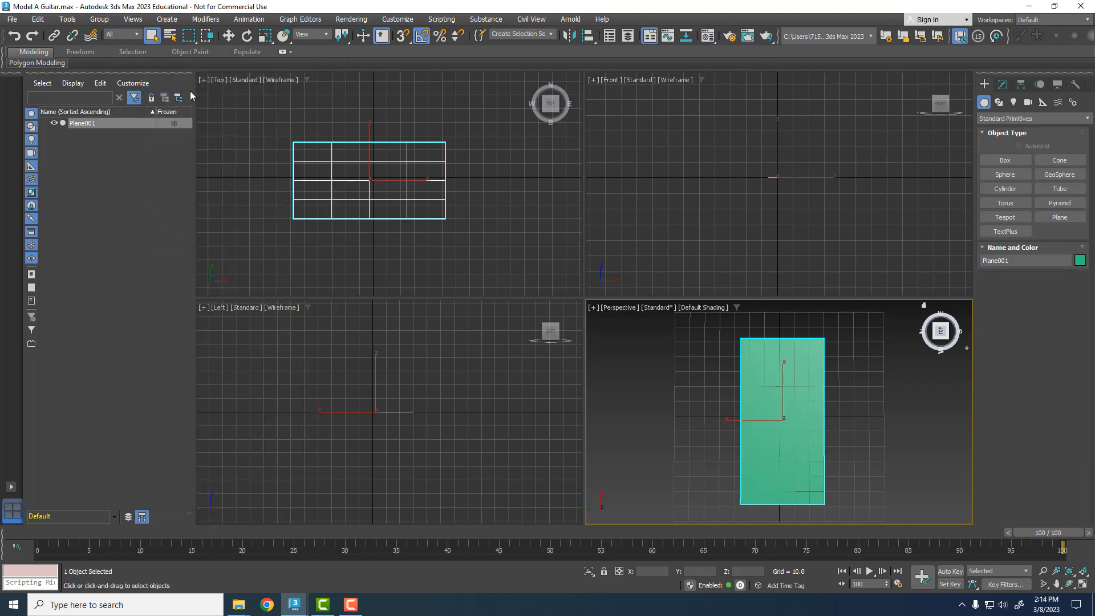
left_click(707, 37)
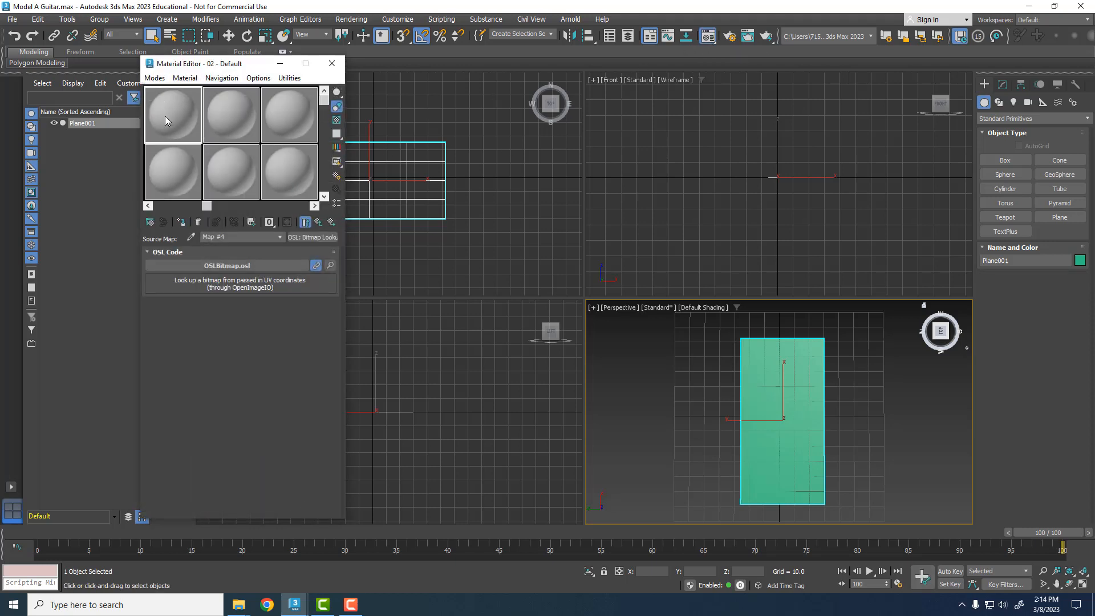
left_click(242, 115)
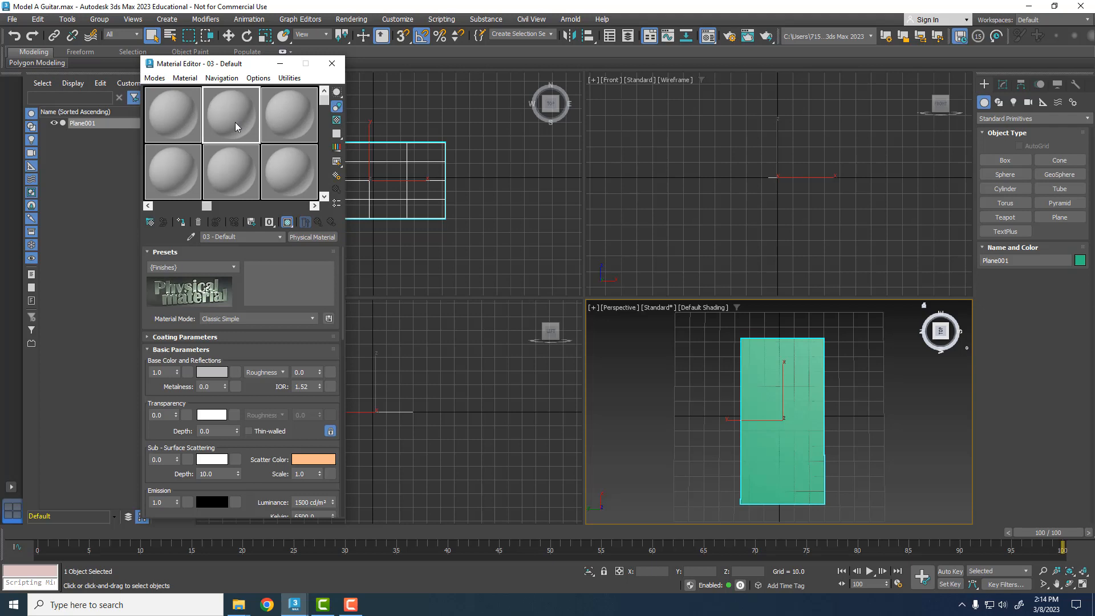
Step: Load Guitar.jpg as a Bitmap Lookup map for the material's base color and apply the material to the plane
left_click(235, 373)
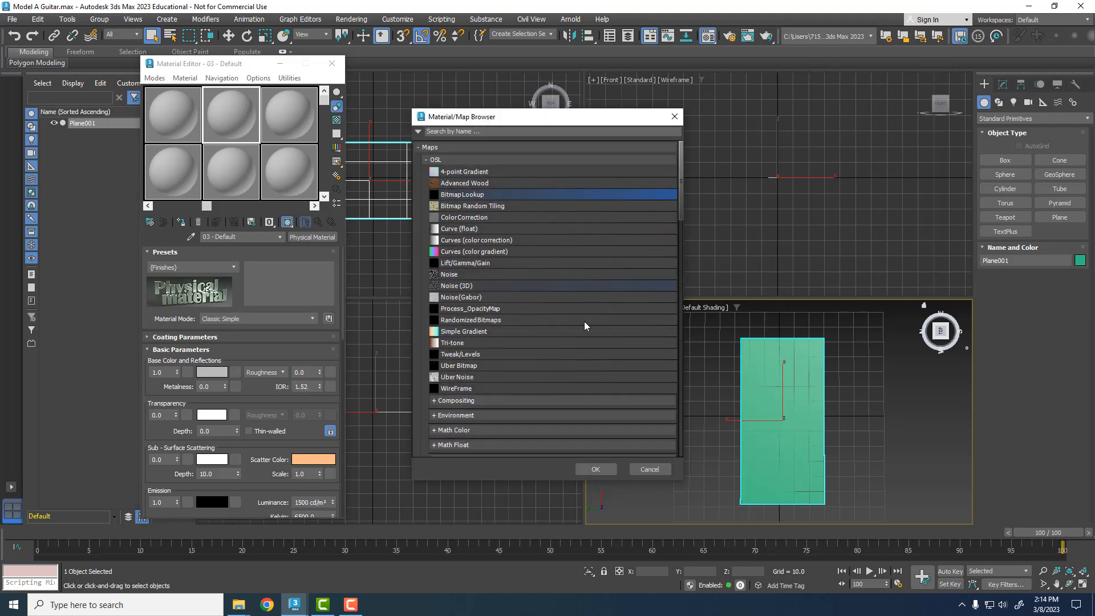
left_click(583, 465)
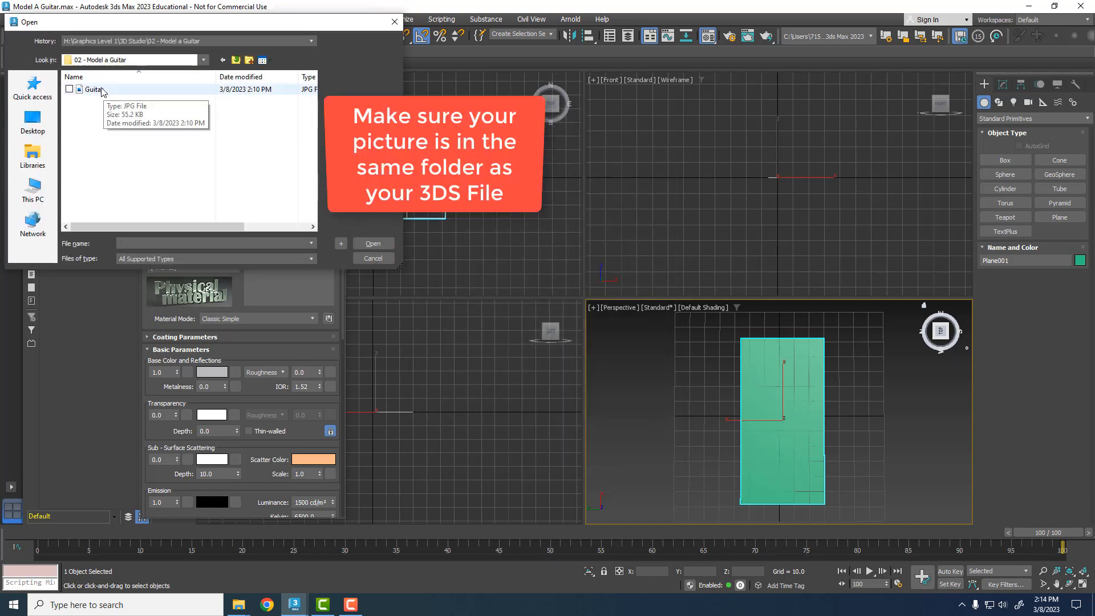
left_click(99, 91)
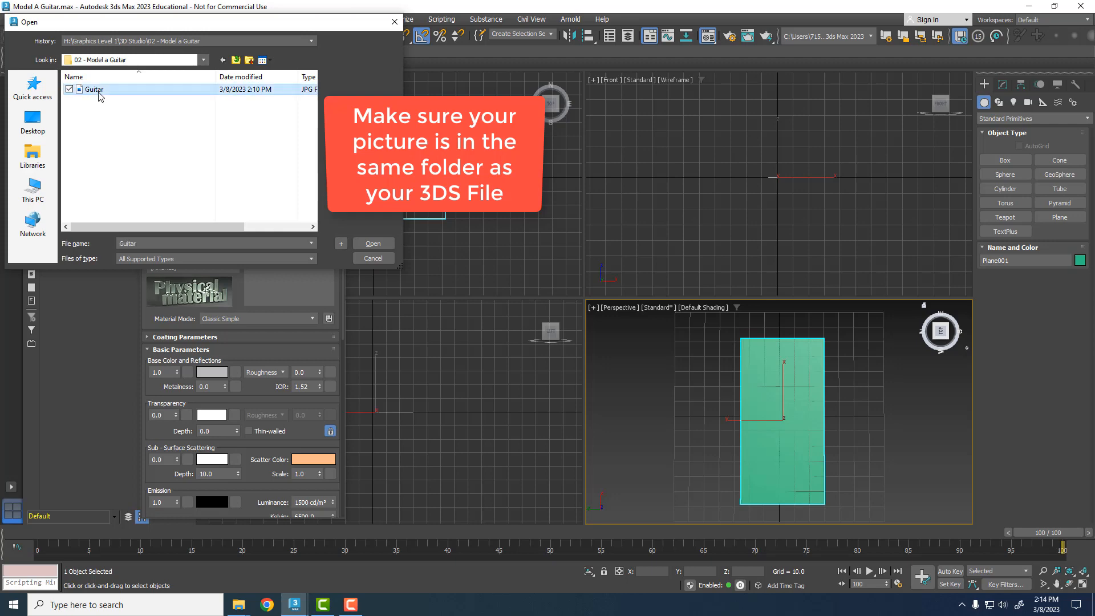
left_click(382, 243)
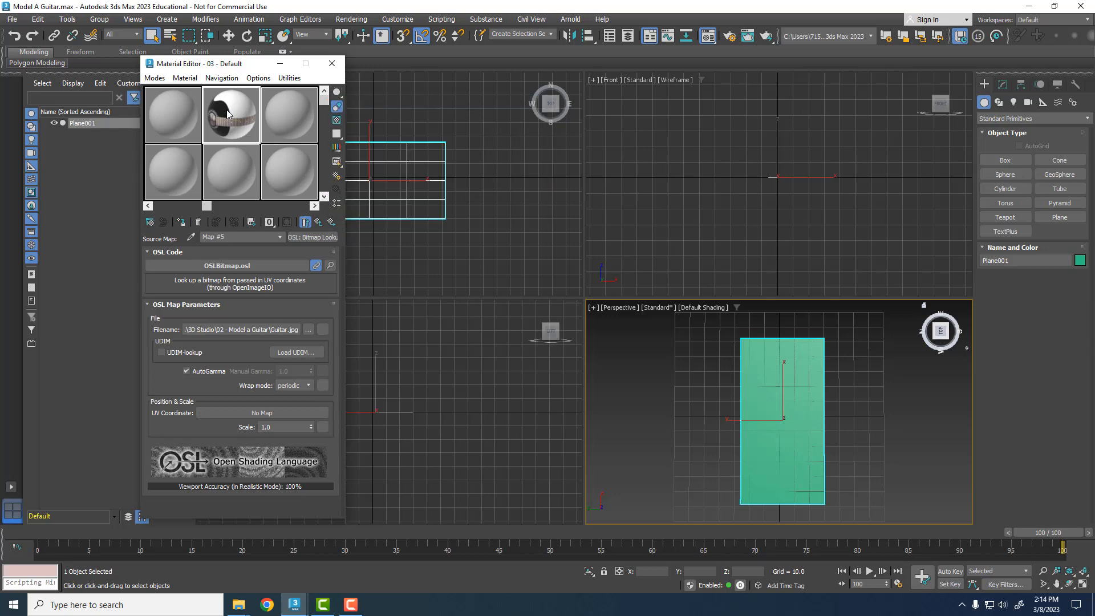
left_click_drag(227, 113, 771, 419)
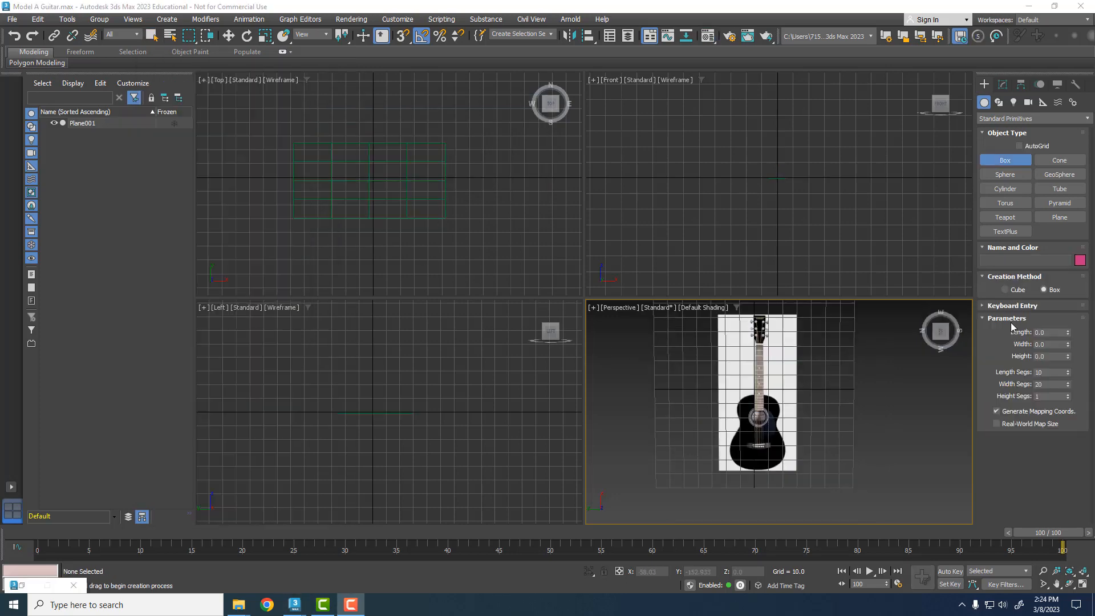
Step: Create a box over the guitar body in the Perspective view, about 44 long, 58 wide and 9 high
left_click(992, 160)
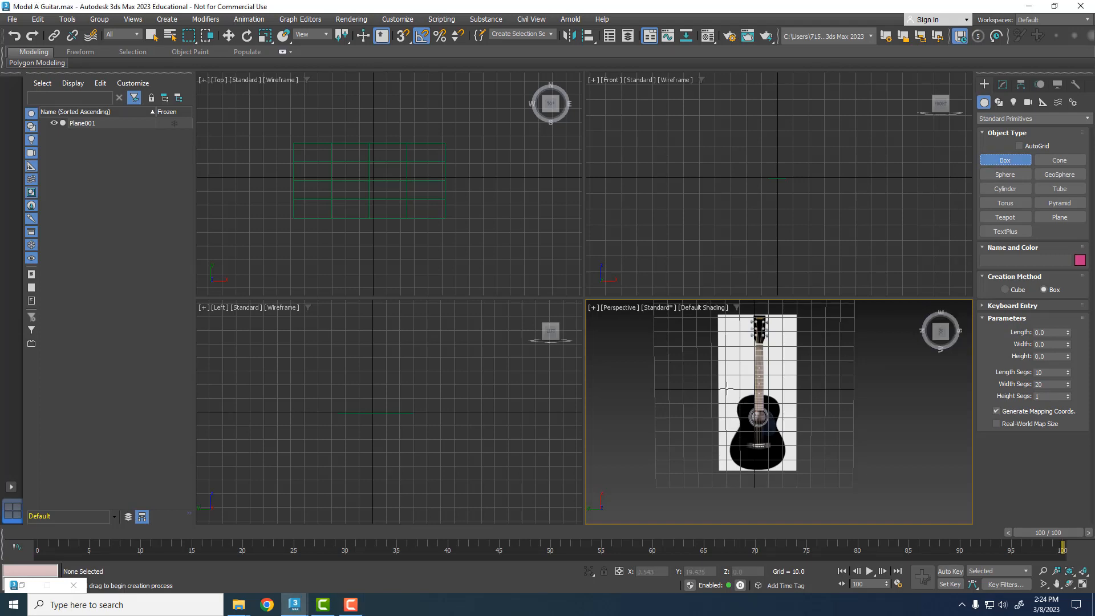
left_click_drag(727, 389, 789, 473)
left_click(789, 472)
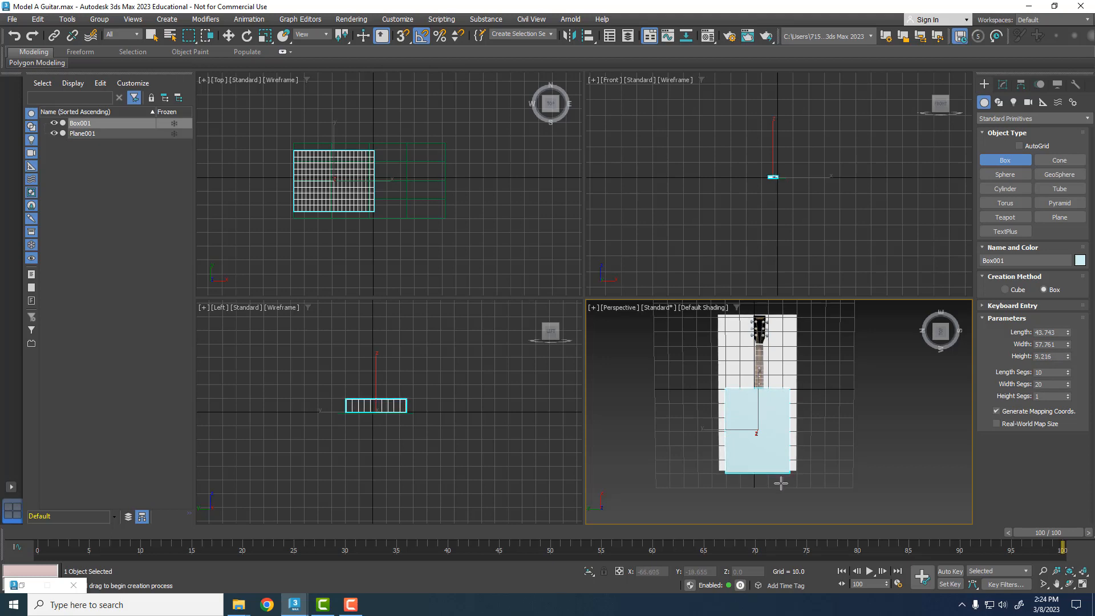
Step: Scale the box along Y to about 81% so its sides approach the edges of the guitar body
left_click(228, 36)
left_click(264, 36)
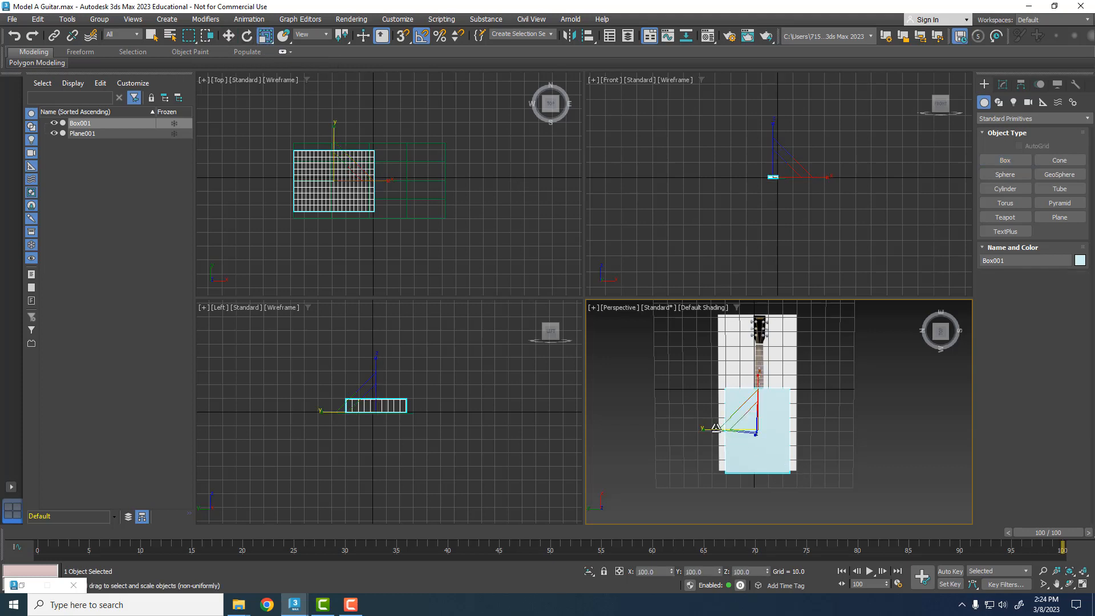
left_click_drag(716, 429, 727, 433)
middle_click_drag(787, 488, 777, 450)
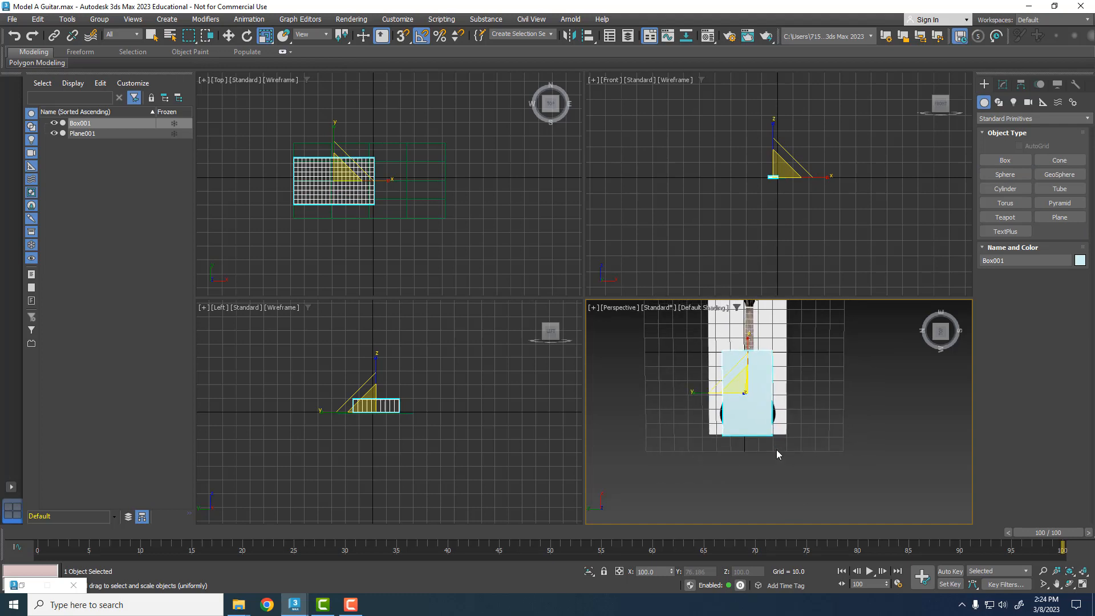
scroll(750, 414, "up", 3)
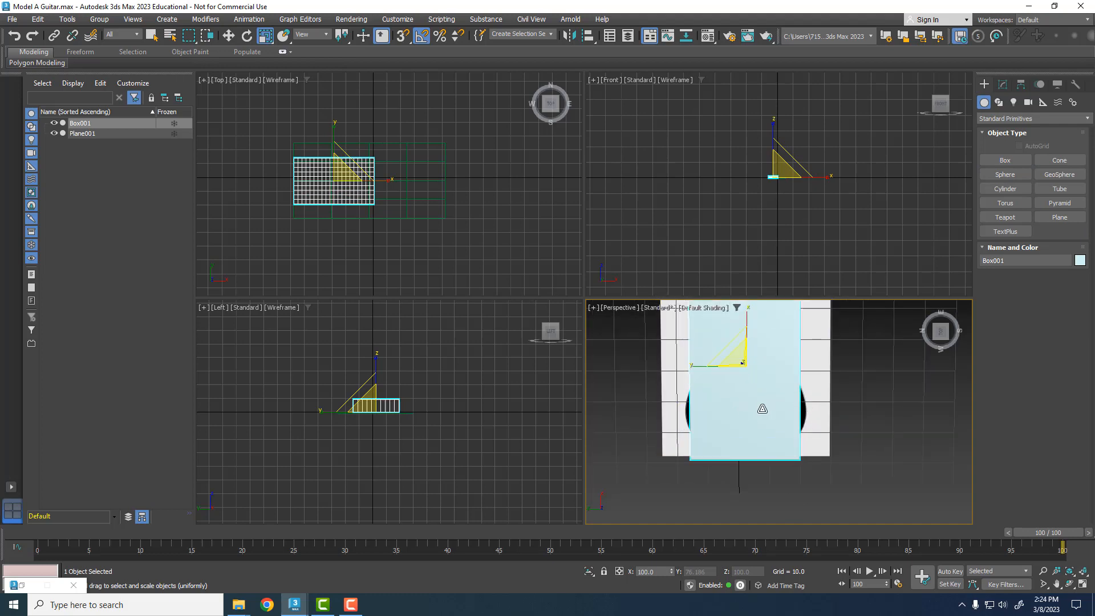
left_click_drag(696, 361, 692, 361)
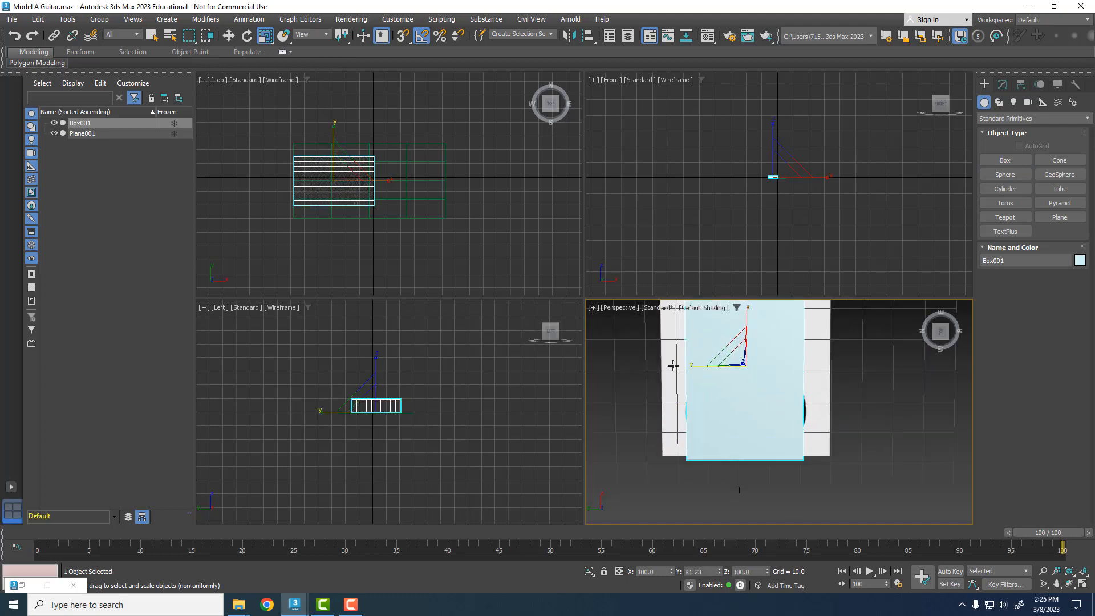
Step: Shift the box slightly along Y to centre it over the guitar body and fine-tune its Y scale
key("w")
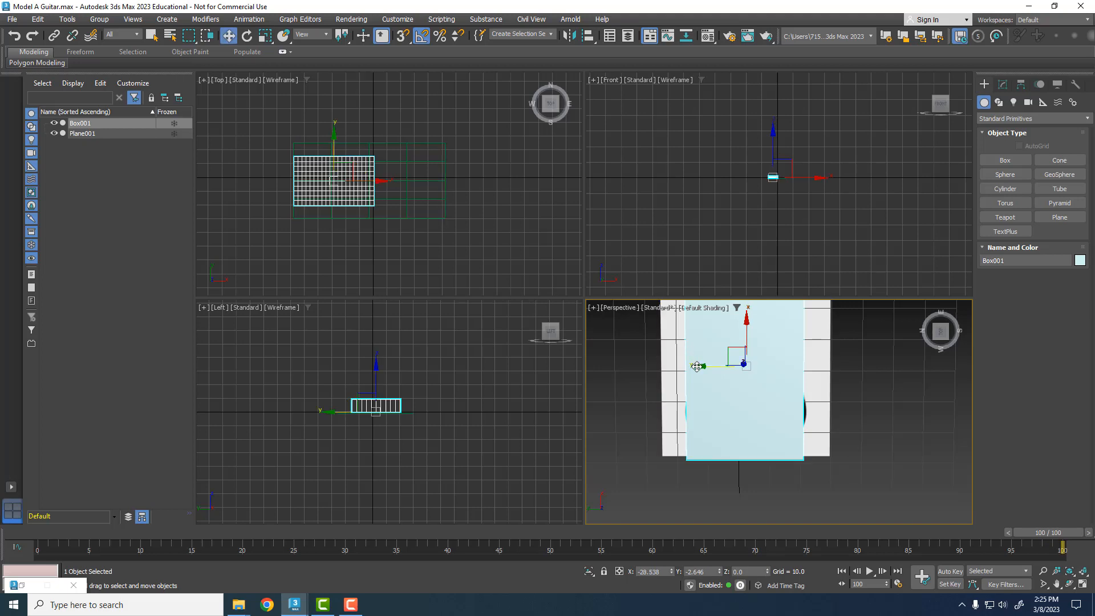
left_click_drag(697, 366, 699, 366)
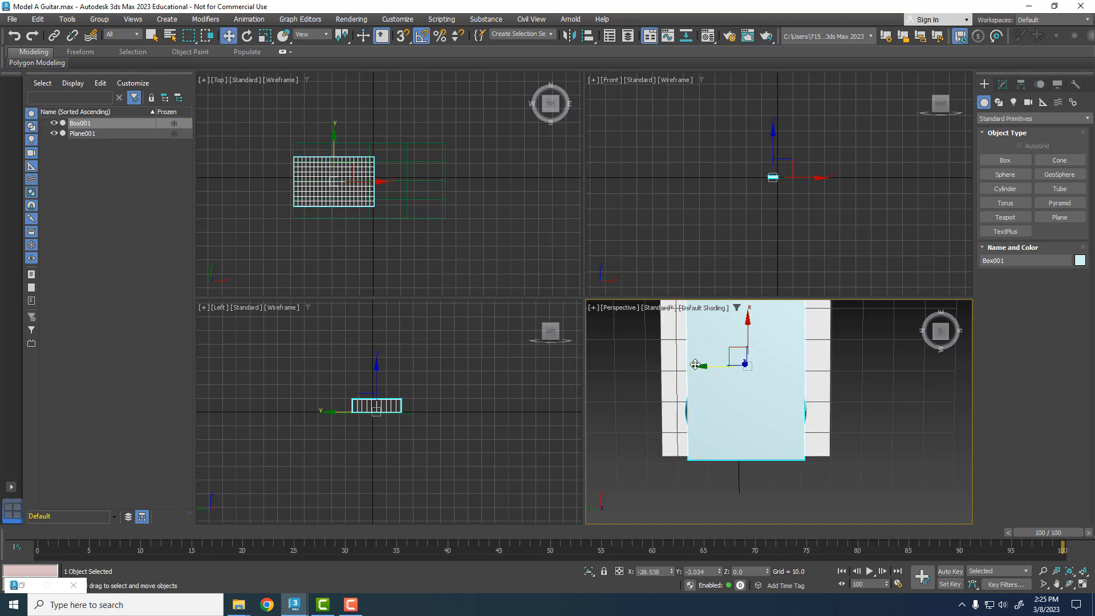
left_click(265, 36)
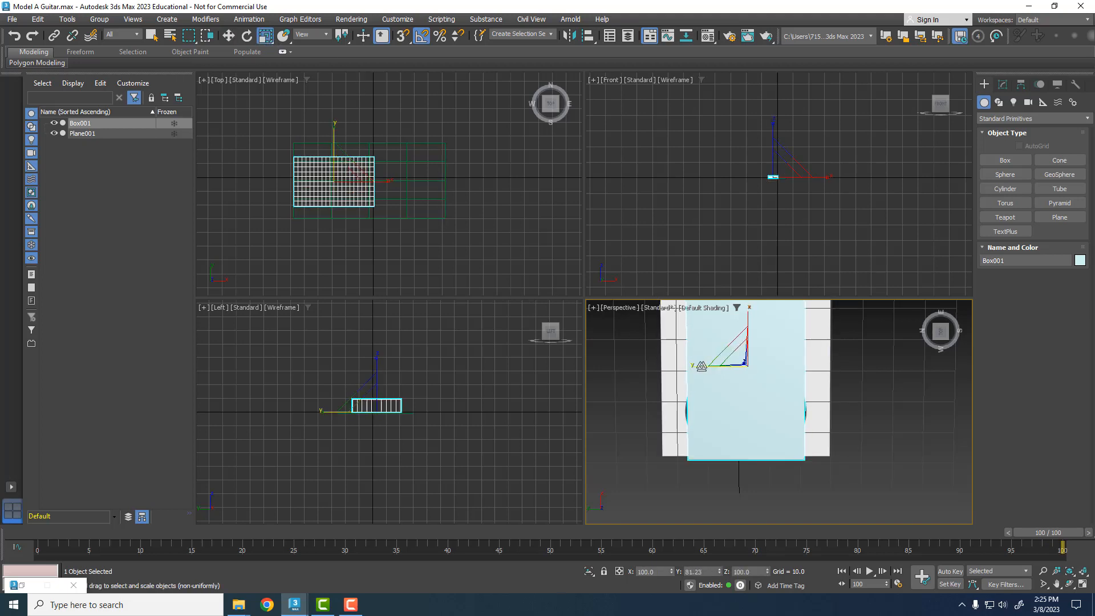
left_click_drag(701, 366, 700, 366)
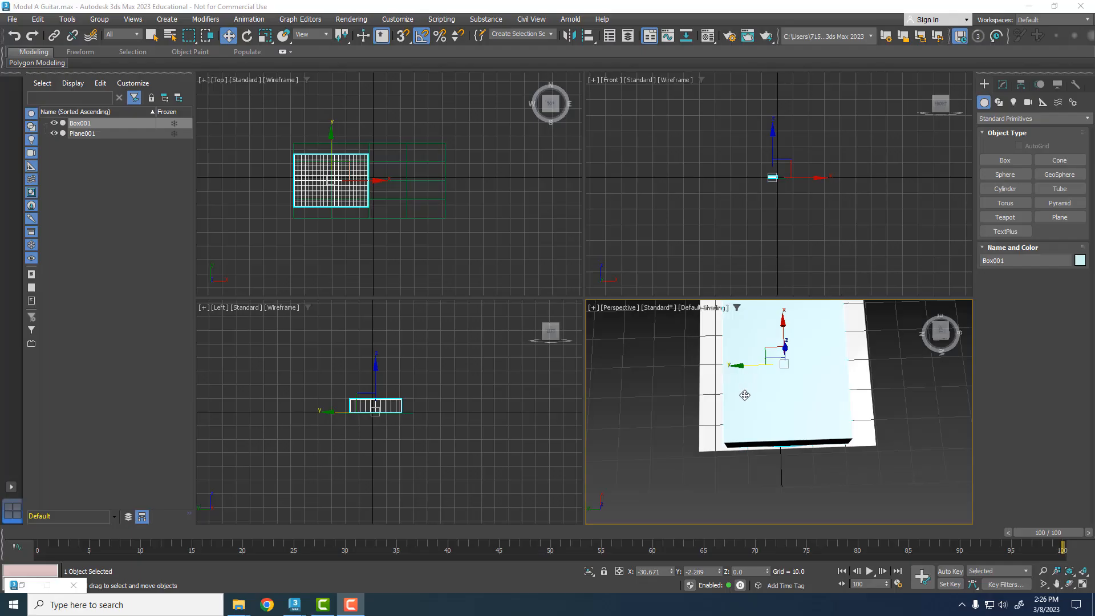
middle_click_drag(744, 394, 928, 498)
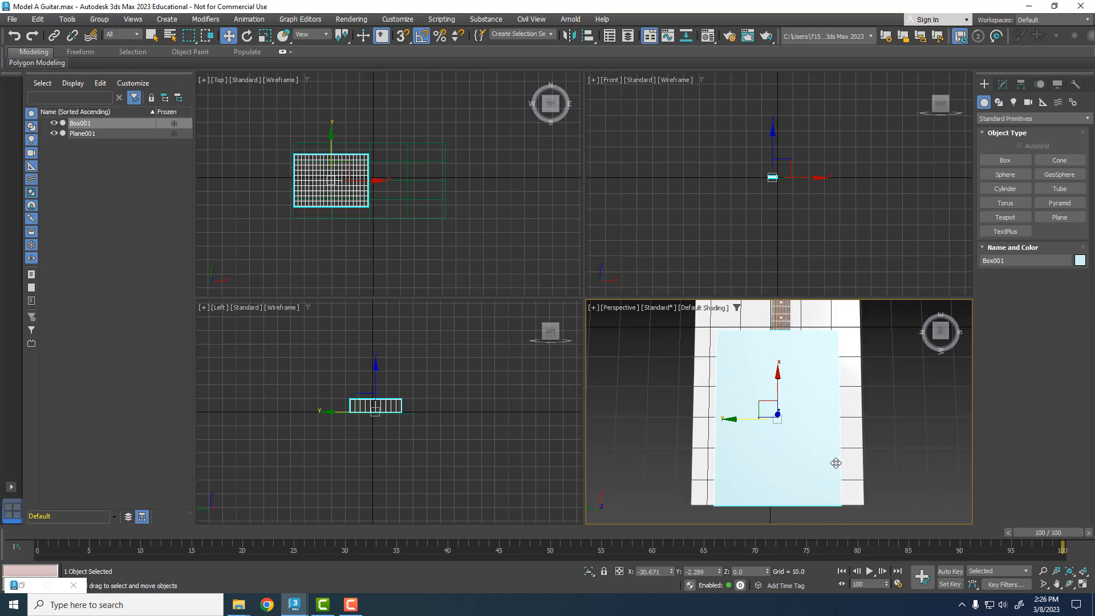
Step: Set the box's length segments to 10 and width segments to 20, and turn on Edged Faces in the Perspective view
left_click(1001, 85)
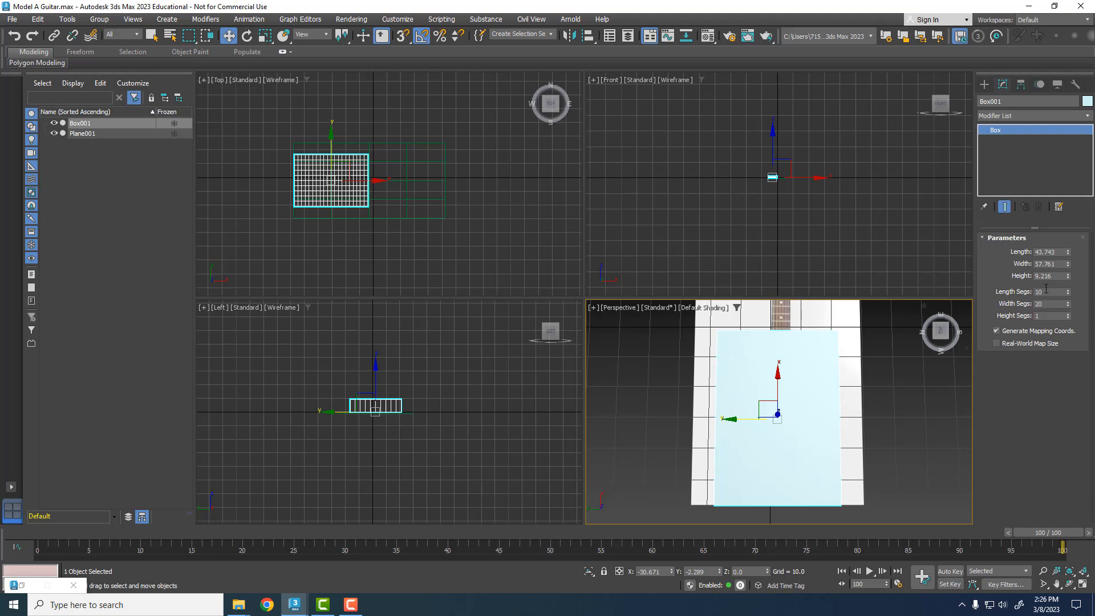
left_click(1045, 291)
left_click(1050, 302)
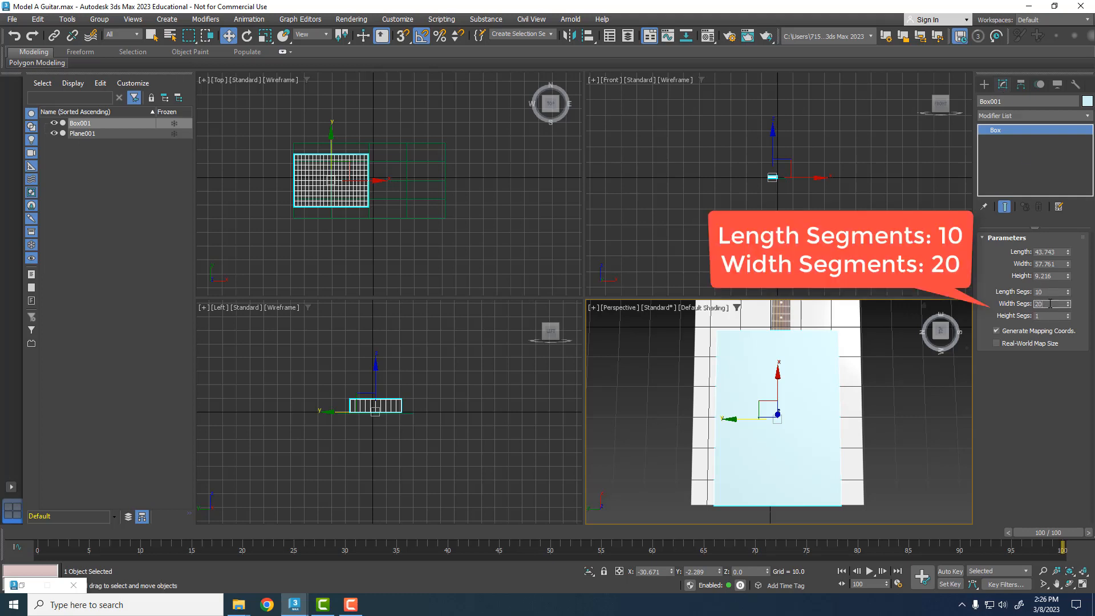
left_click(691, 308)
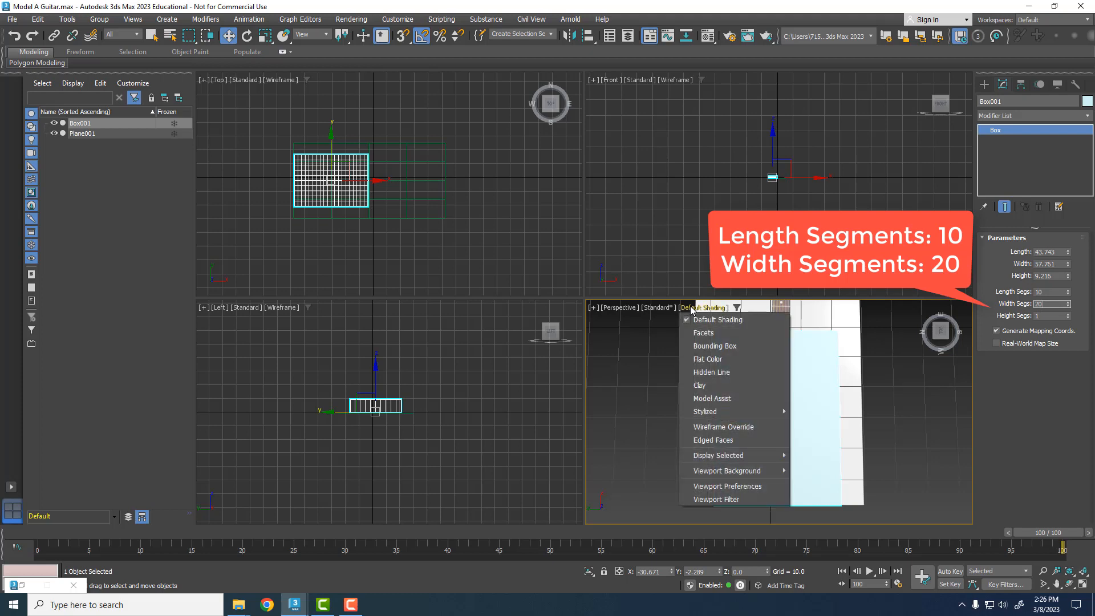
left_click(716, 441)
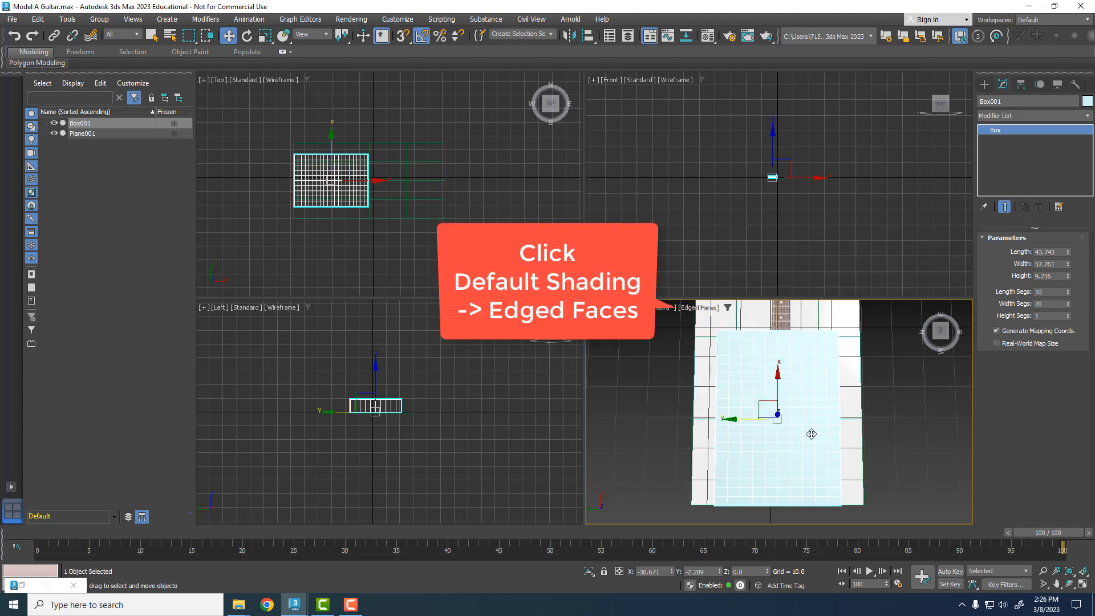
scroll(824, 437, "up", 2)
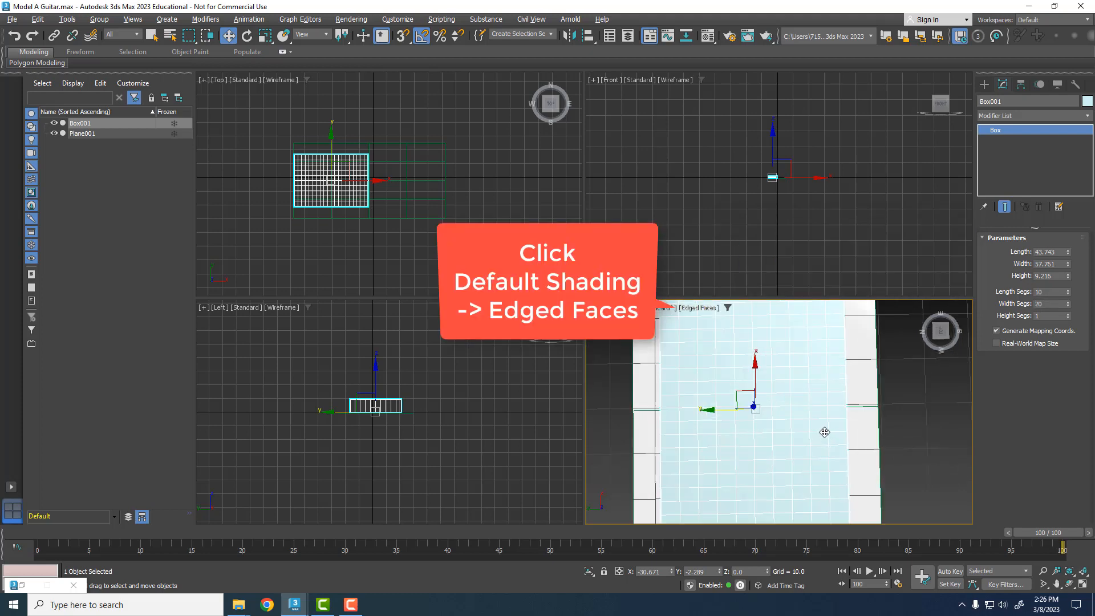
scroll(824, 435, "down", 2)
Step: Change the box's object color to red from the 3ds Max palette
left_click(1087, 102)
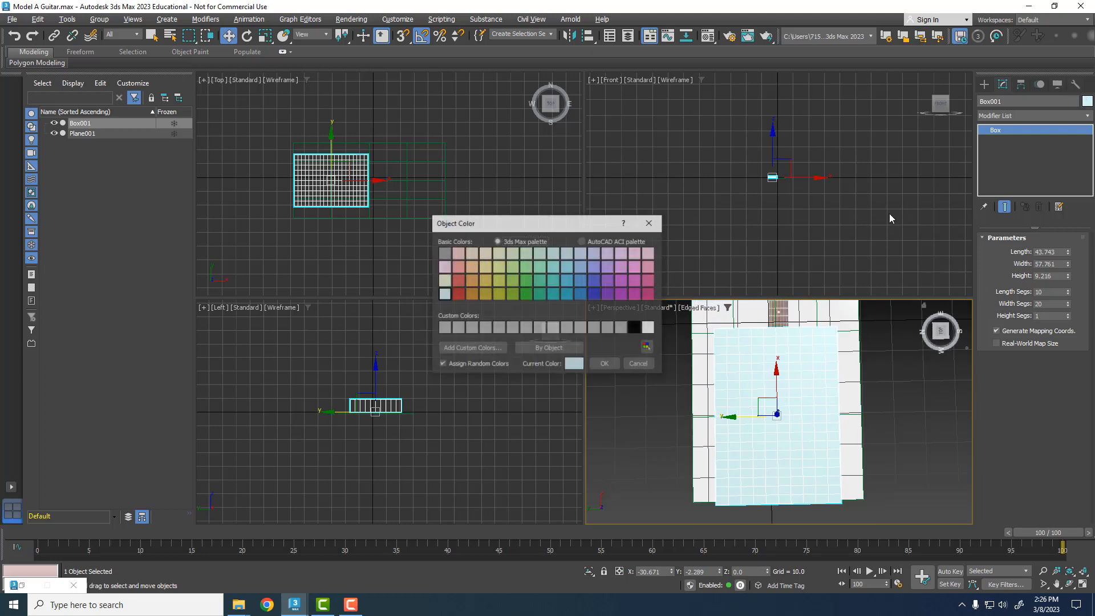
left_click(457, 294)
left_click(604, 364)
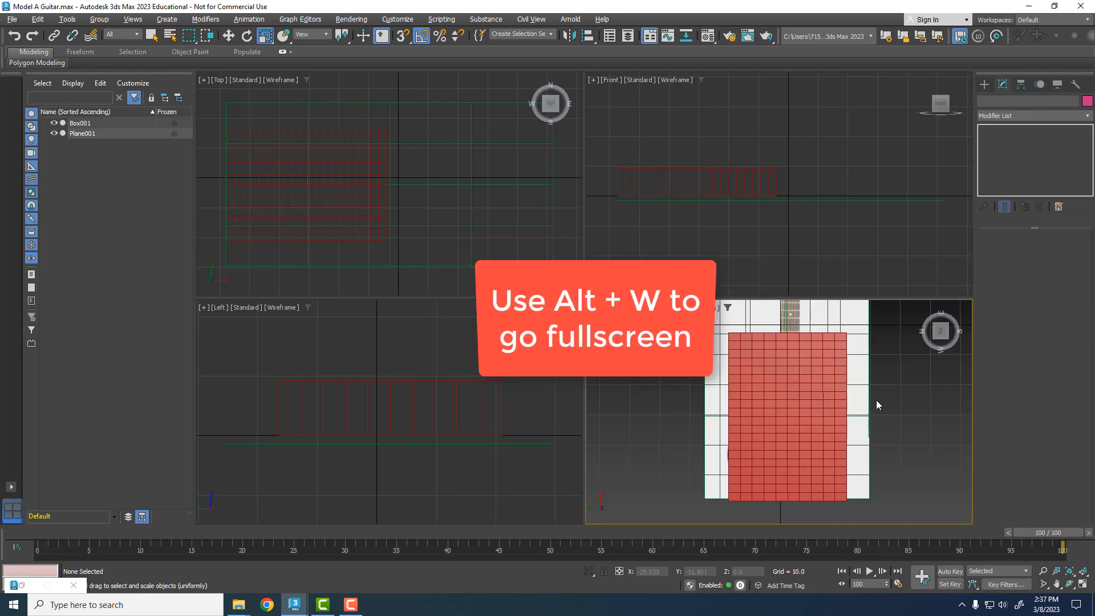
Step: Maximize the Perspective view, add an Edit Poly modifier to the box and enter its vertex level
key("alt+w")
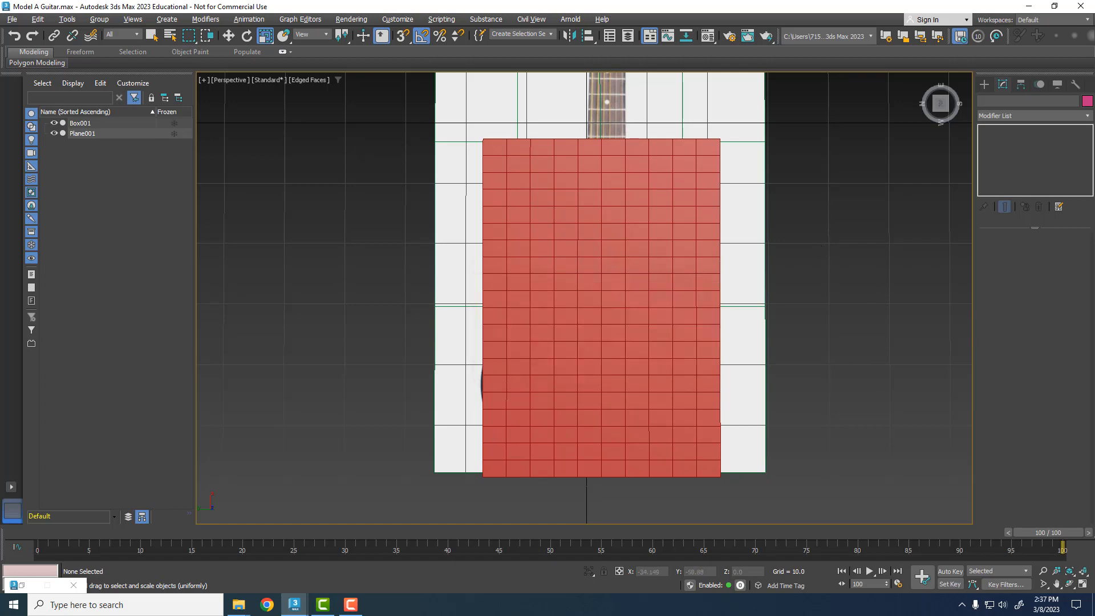
left_click(627, 381)
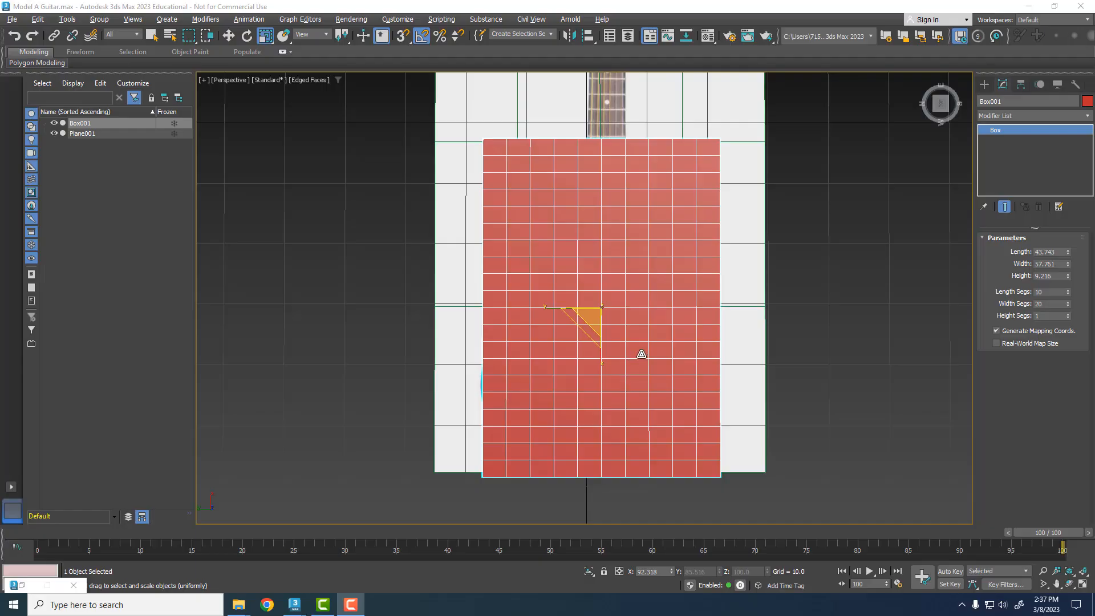
left_click(1001, 116)
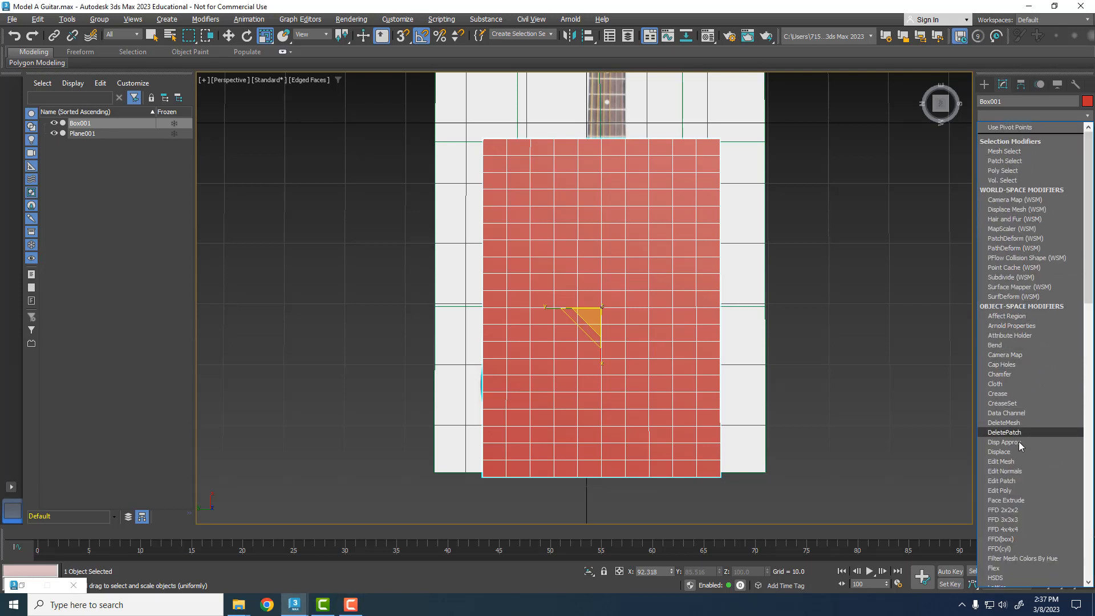
left_click(1007, 491)
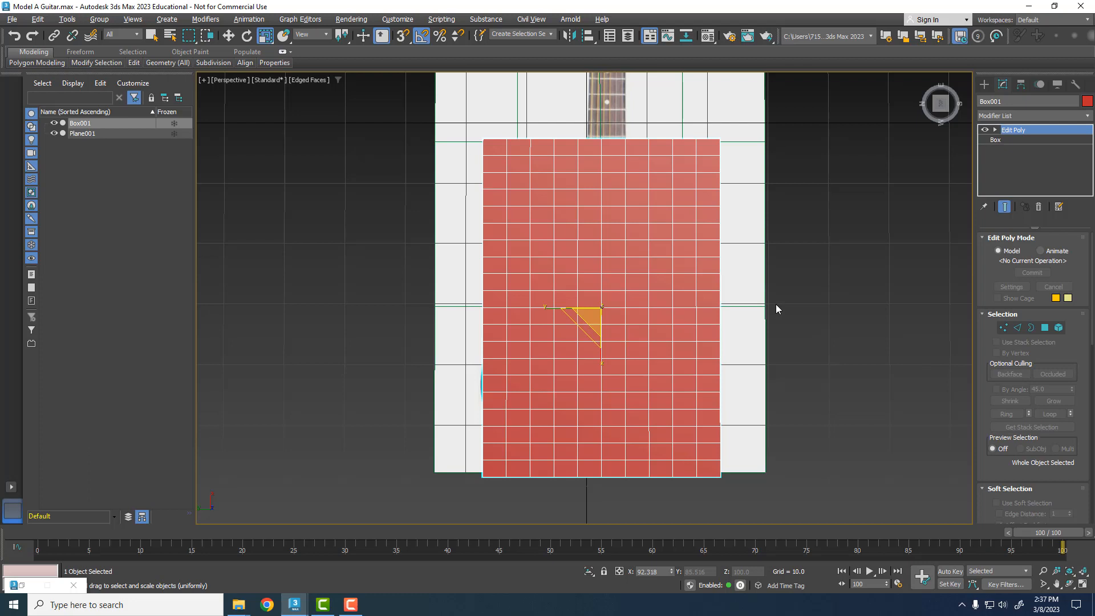
left_click(1004, 327)
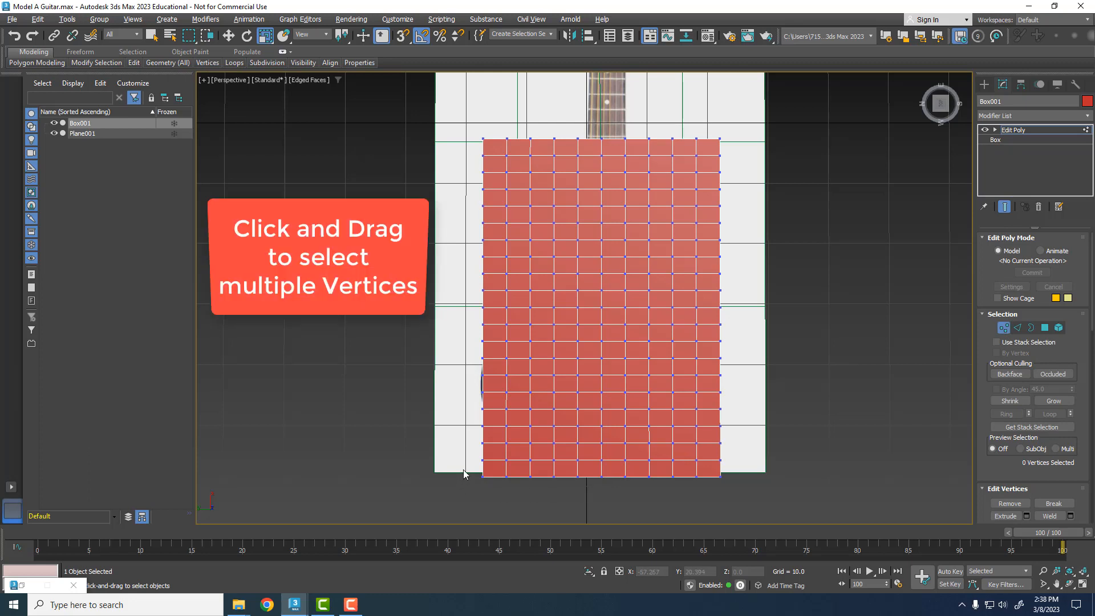
Step: Scale the lowest four rows of vertices along Y, row by row, to follow the rounded lower end of the guitar body
left_click_drag(741, 487, 741, 487)
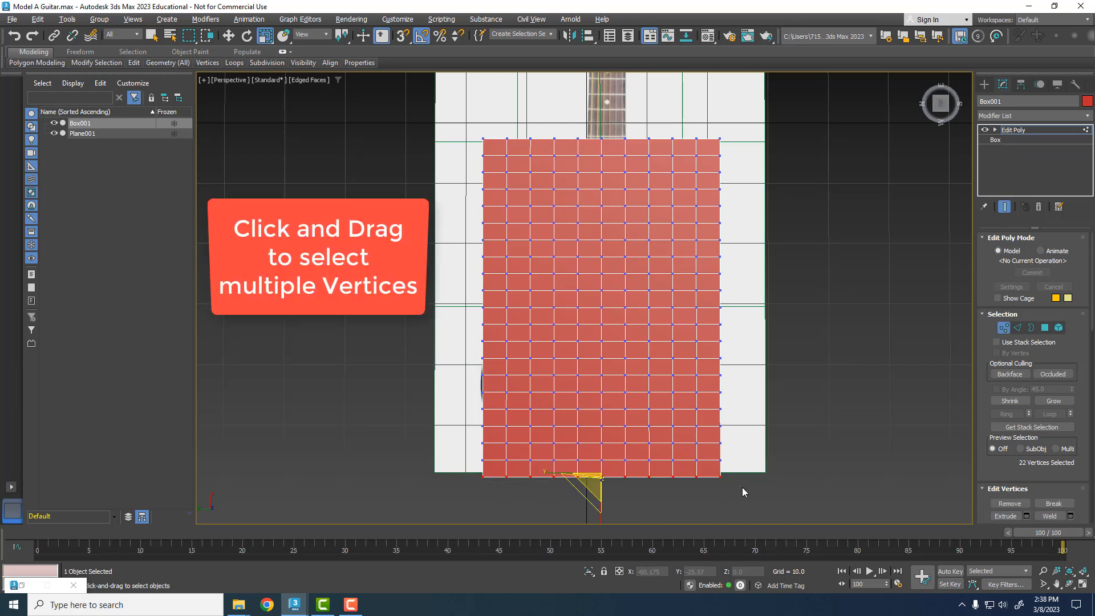
left_click(265, 36)
left_click_drag(583, 474, 559, 475)
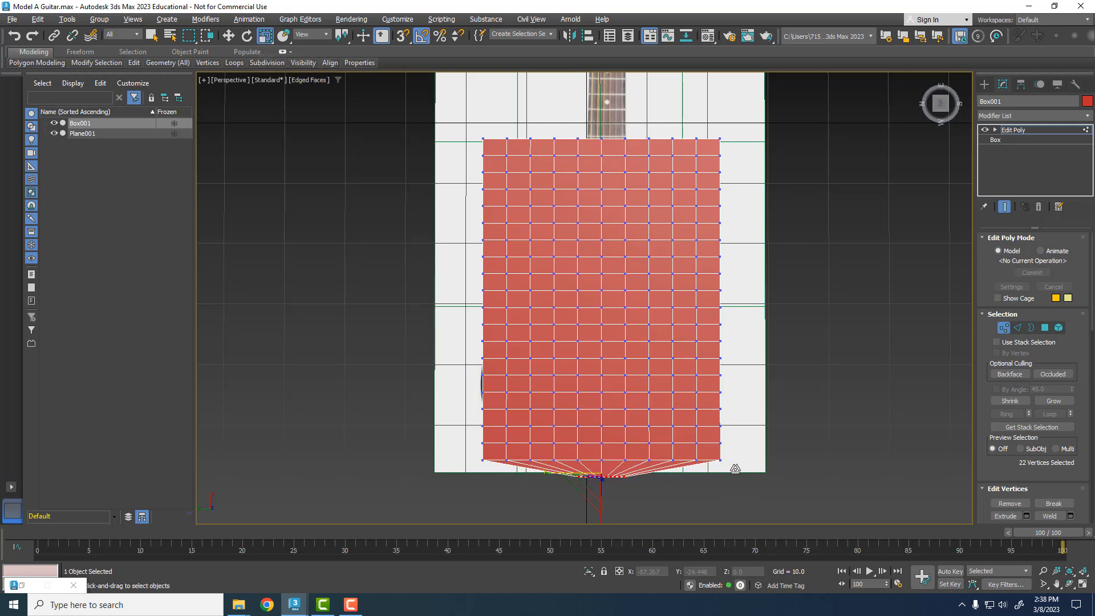
left_click_drag(465, 453, 734, 466)
left_click_drag(559, 458, 727, 448)
left_click_drag(574, 437, 566, 439)
left_click_drag(463, 416, 541, 433)
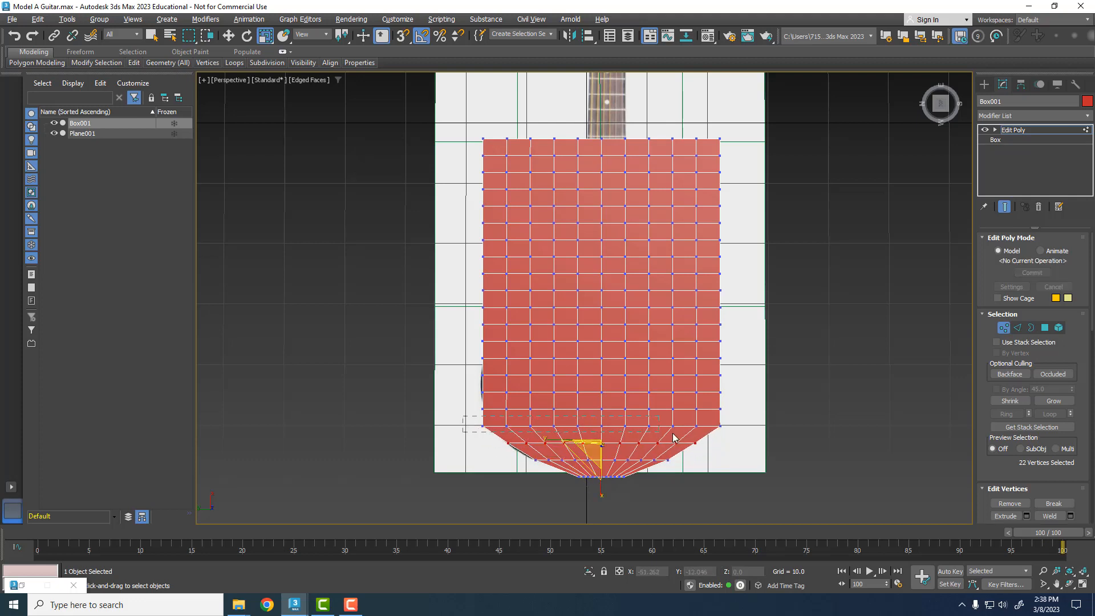
left_click_drag(673, 434, 736, 433)
left_click_drag(557, 424, 561, 423)
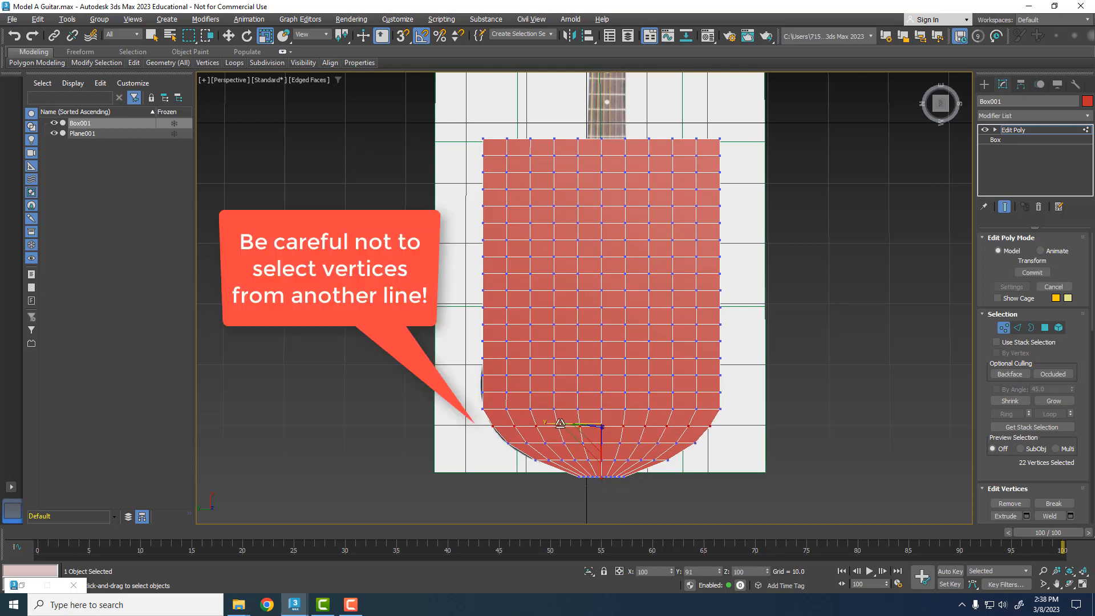
left_click(506, 448)
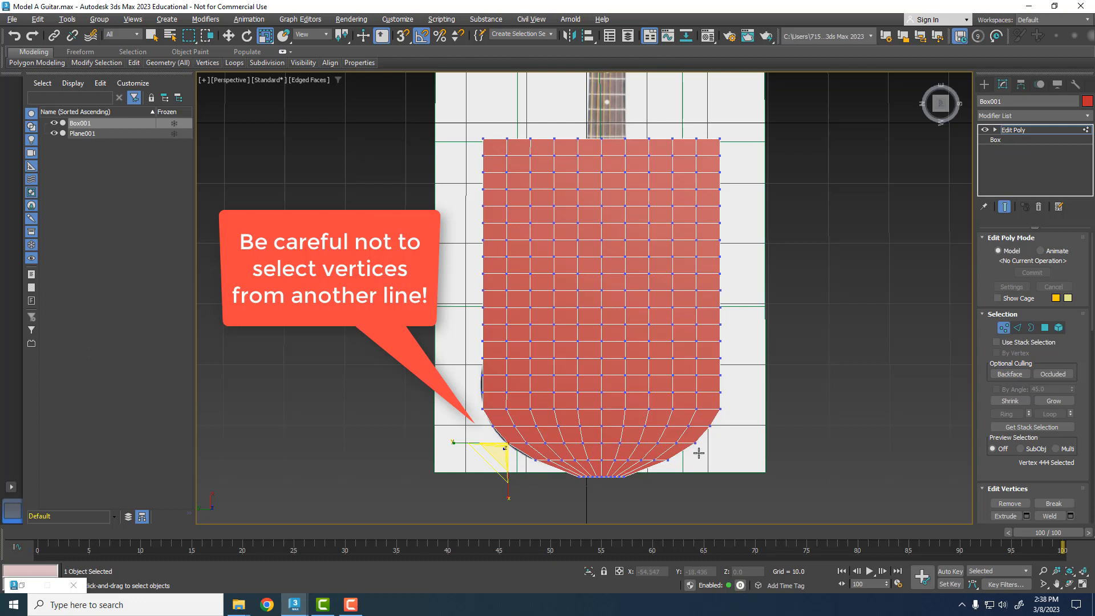
left_click_drag(699, 453, 553, 455)
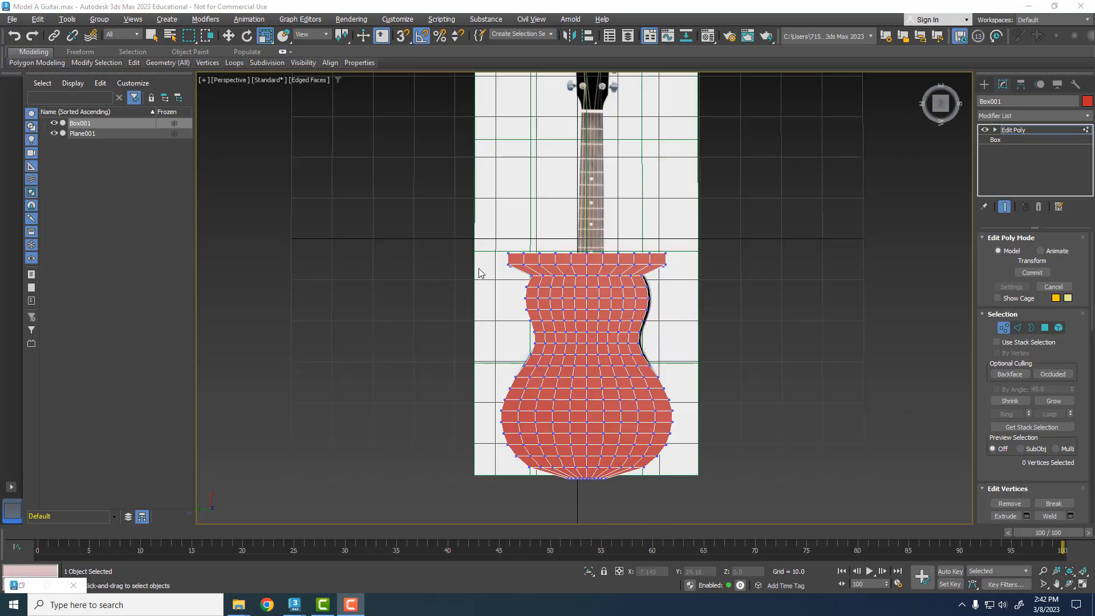
Step: Scale the two uppermost rows of vertices narrower along Y to match the rounded shoulders of the guitar body
left_click_drag(492, 262, 676, 276)
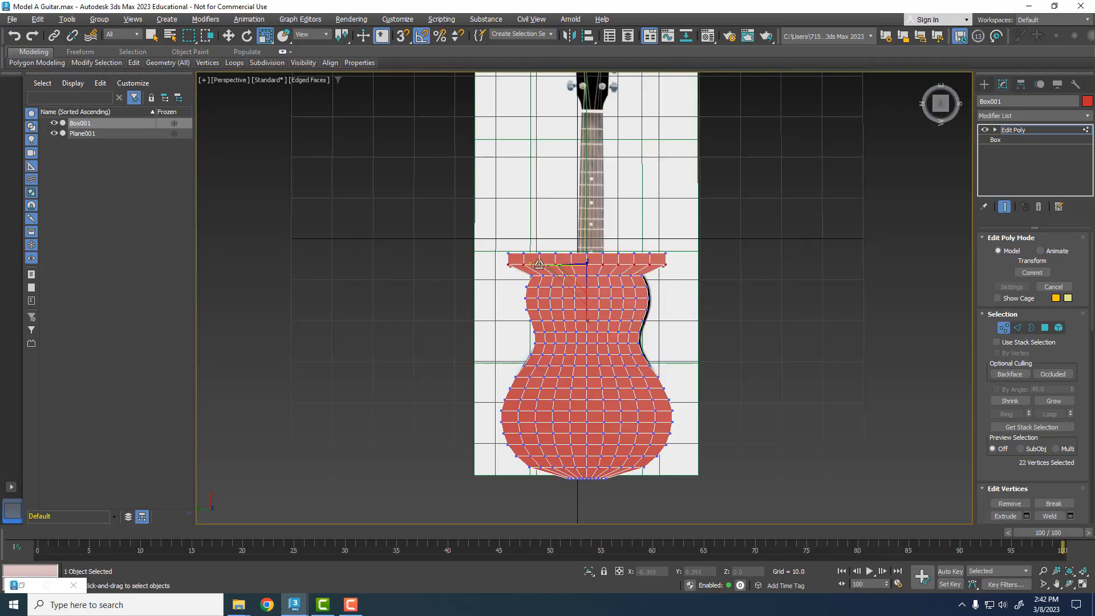
mouse_move(574, 265)
left_mouse_down()
mouse_move(564, 264)
mouse_move(577, 264)
left_mouse_up()
left_click_drag(493, 235, 672, 261)
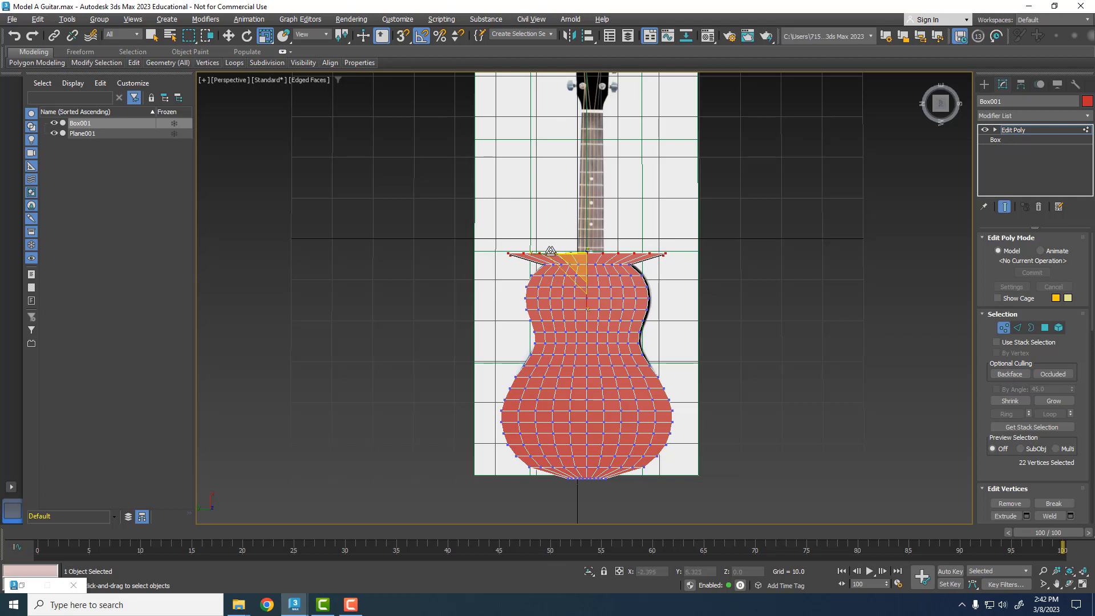
left_click_drag(546, 253, 746, 262)
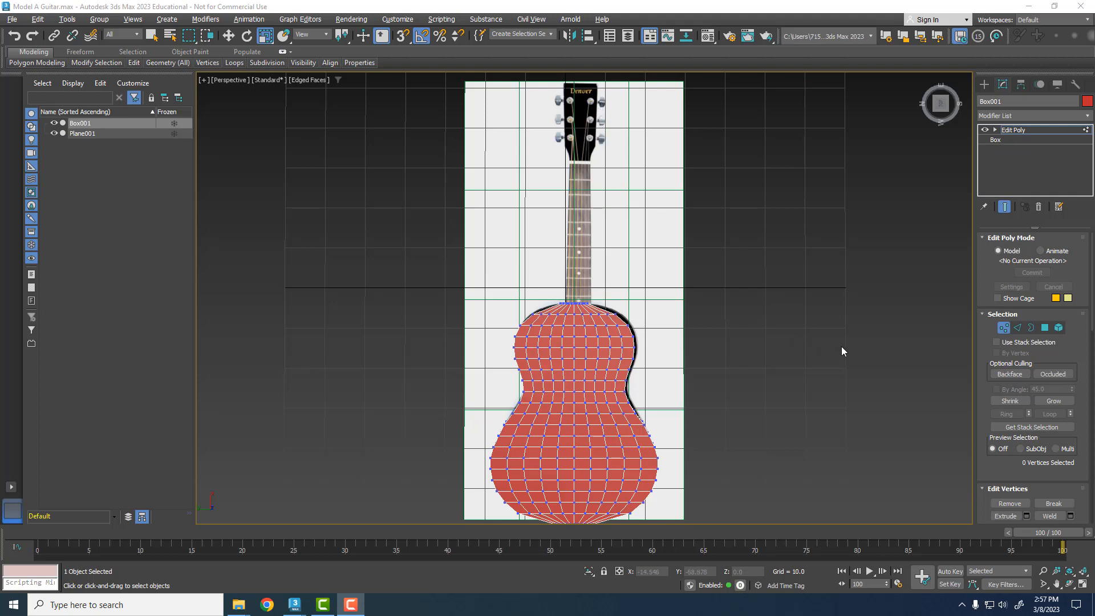
Step: Select the four middle polygons in the second row below the neck on the body's top face and extrude them about 0.58
left_click(1043, 327)
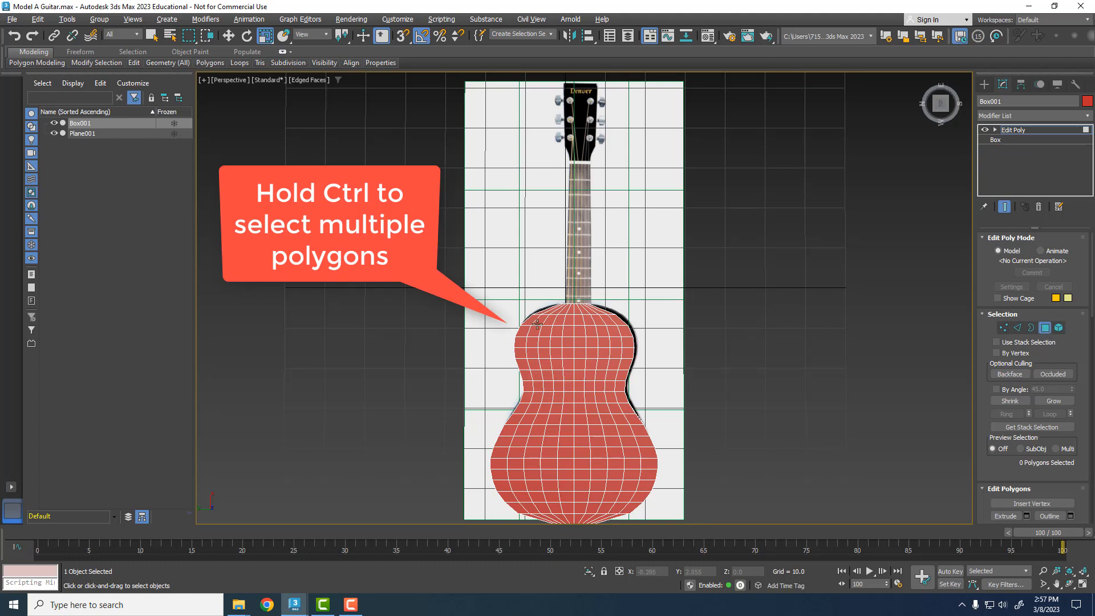
left_click(560, 320)
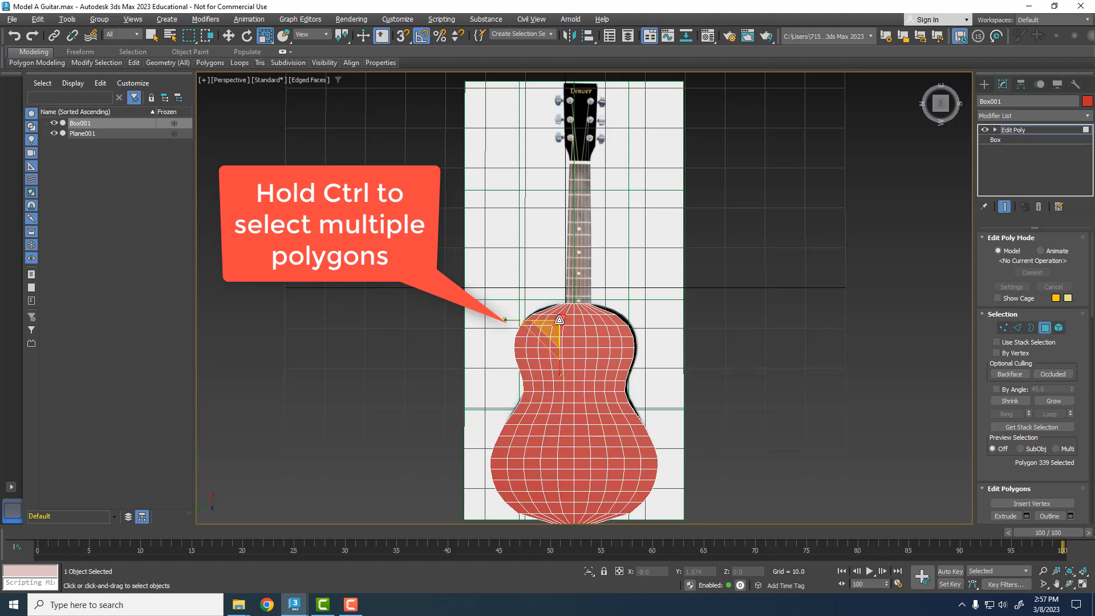
left_click(564, 319, "ctrl")
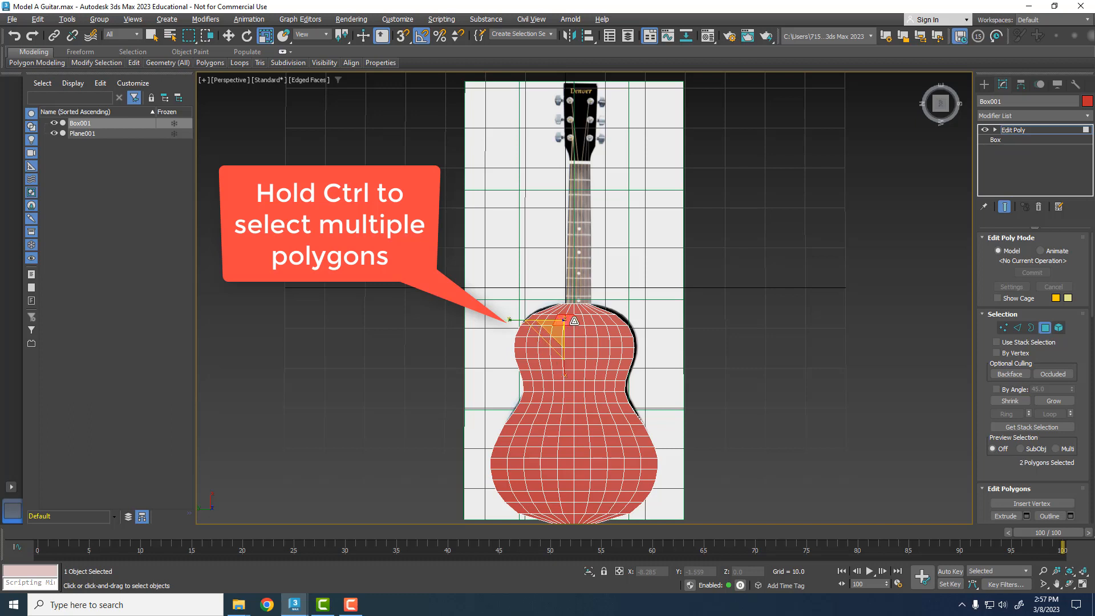
left_click(576, 320, "ctrl")
left_click(586, 320, "ctrl")
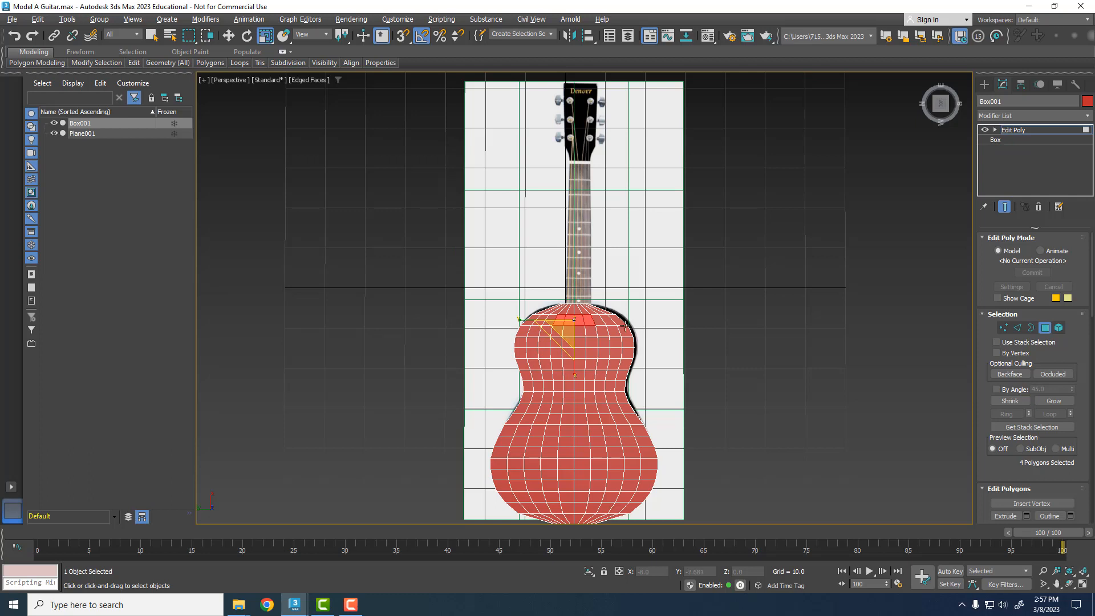
scroll(1017, 377, "down", 3)
scroll(1017, 377, "down", 2)
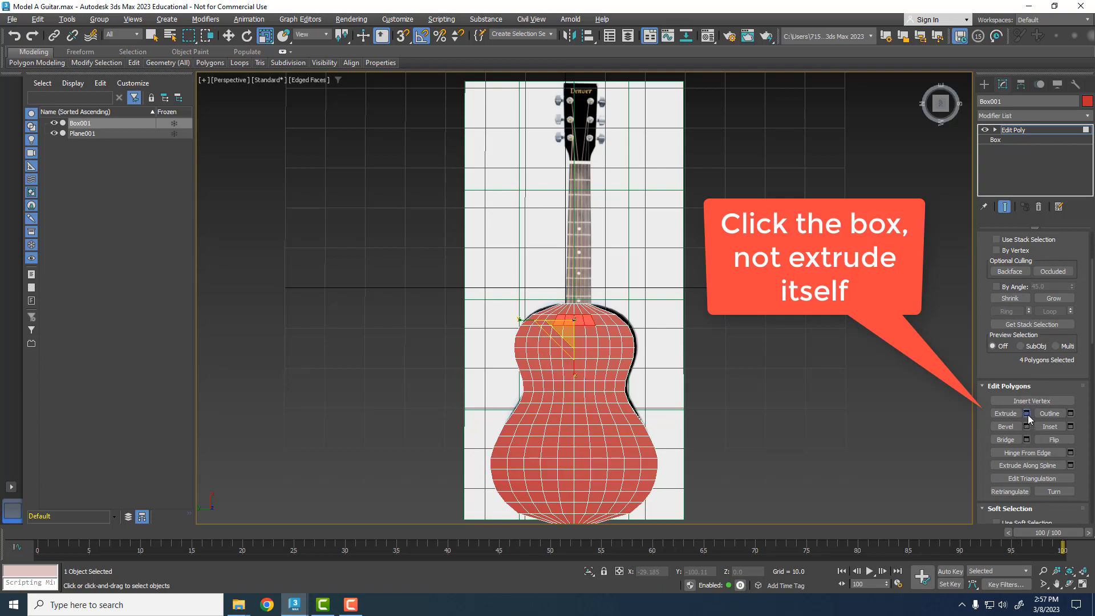
left_click(1028, 415)
scroll(567, 313, "up", 3)
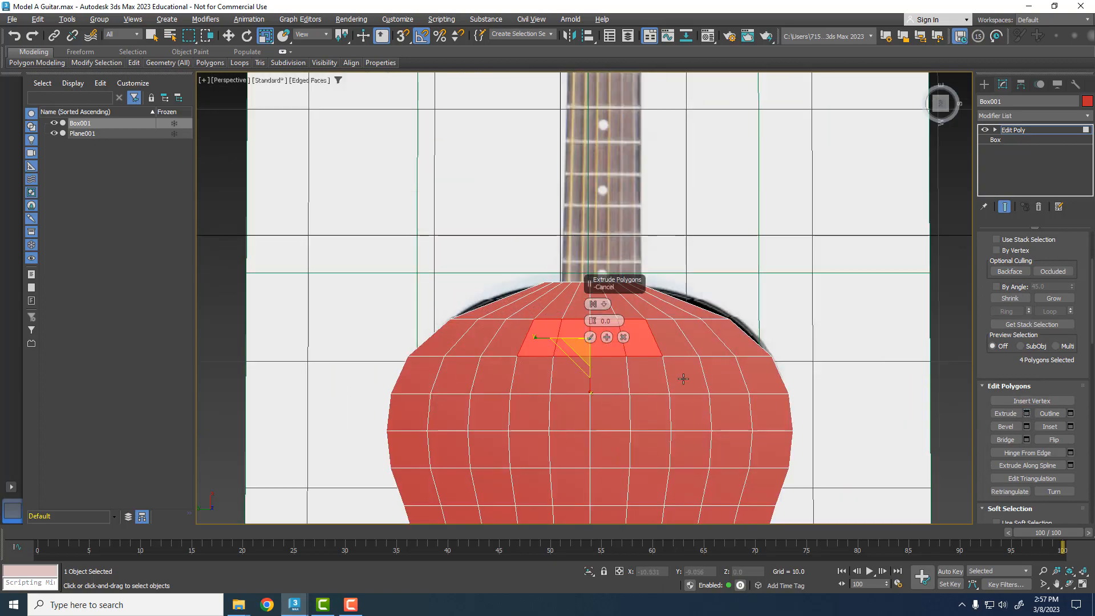
middle_click_drag(569, 313, 625, 323, "alt")
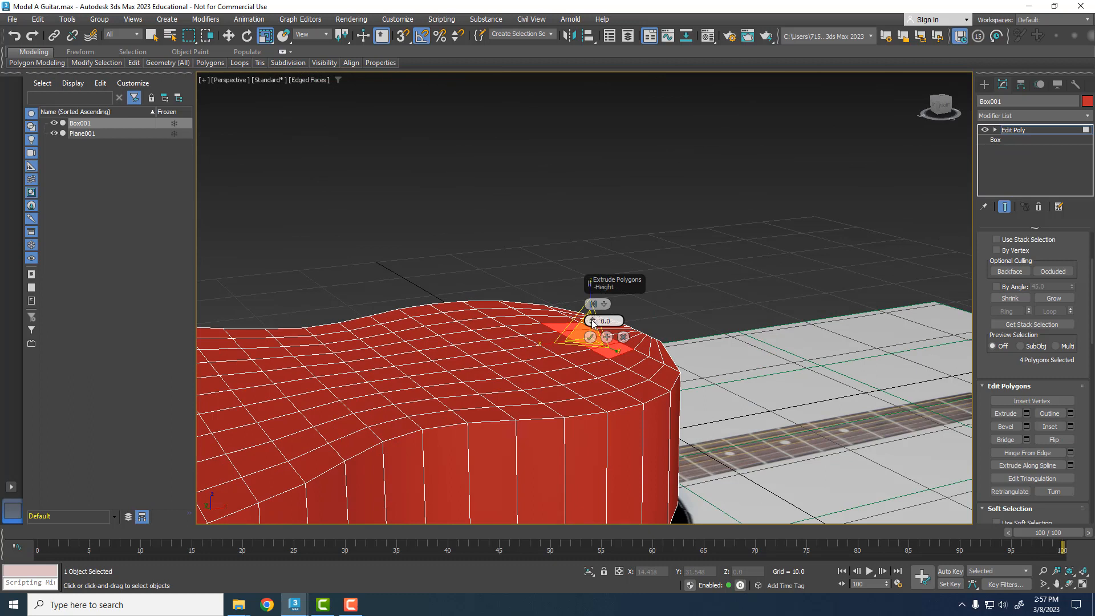
left_click_drag(593, 324, 590, 316)
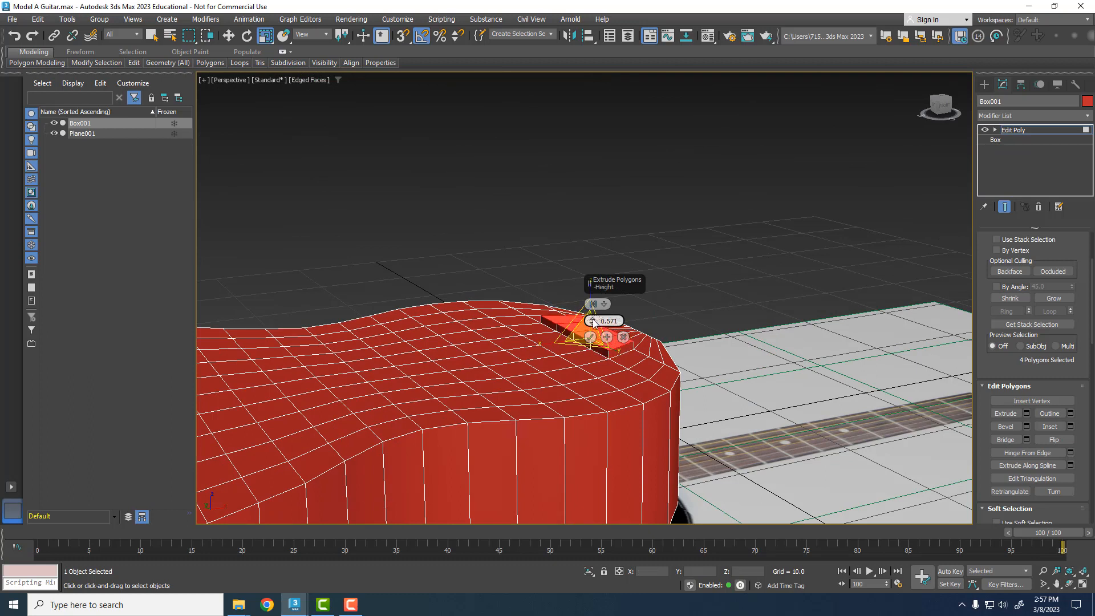
left_click_drag(591, 321, 590, 319)
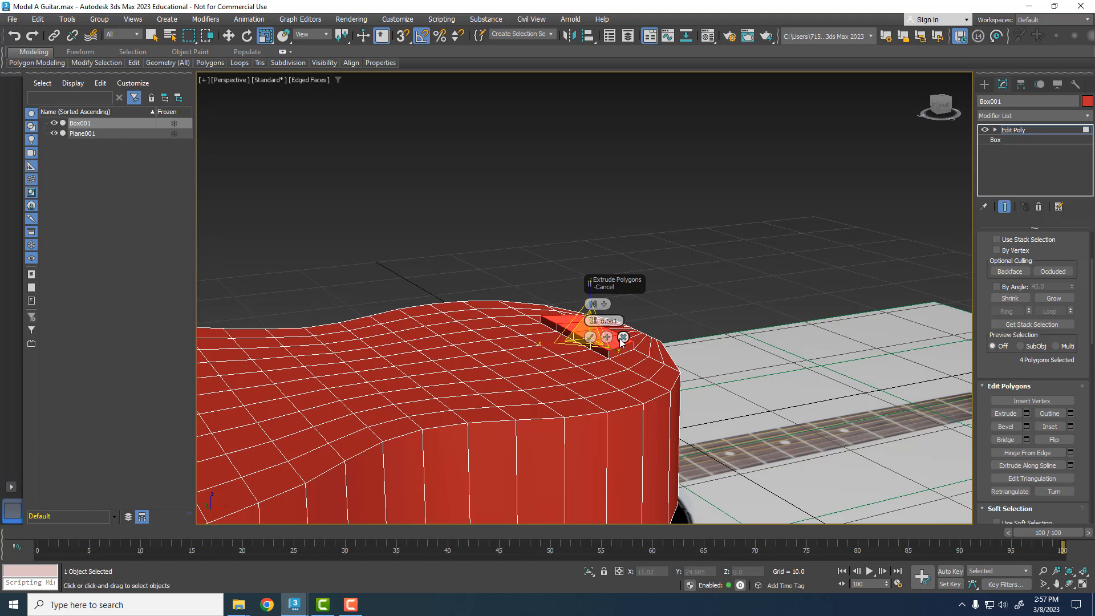
left_click(591, 339)
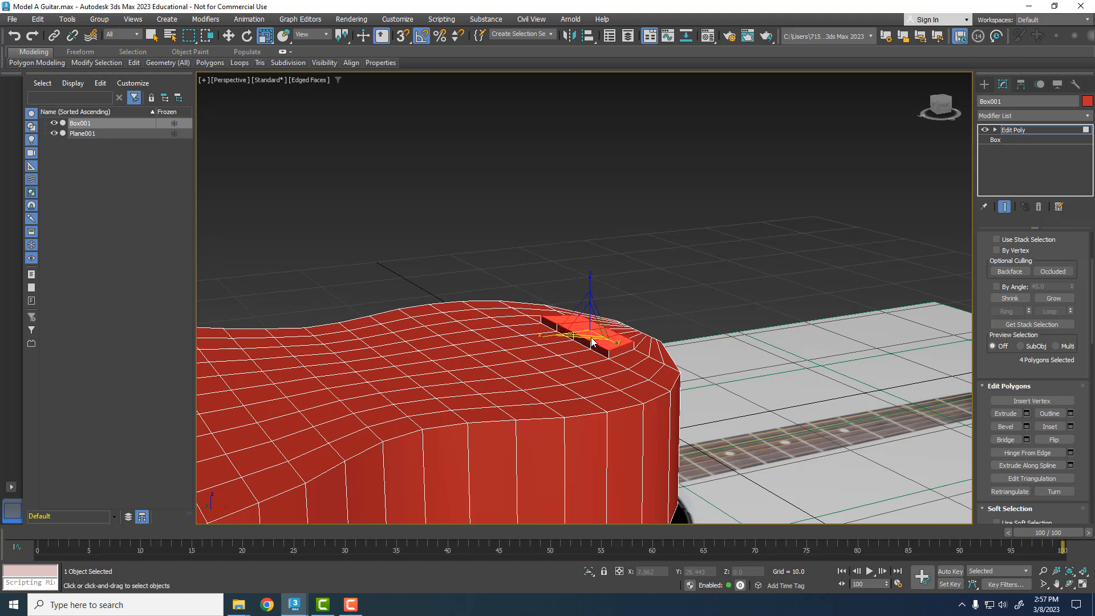
Step: Extrude the same four polygons a second time by about 0.58 and clear the polygon selection
left_click(1026, 413)
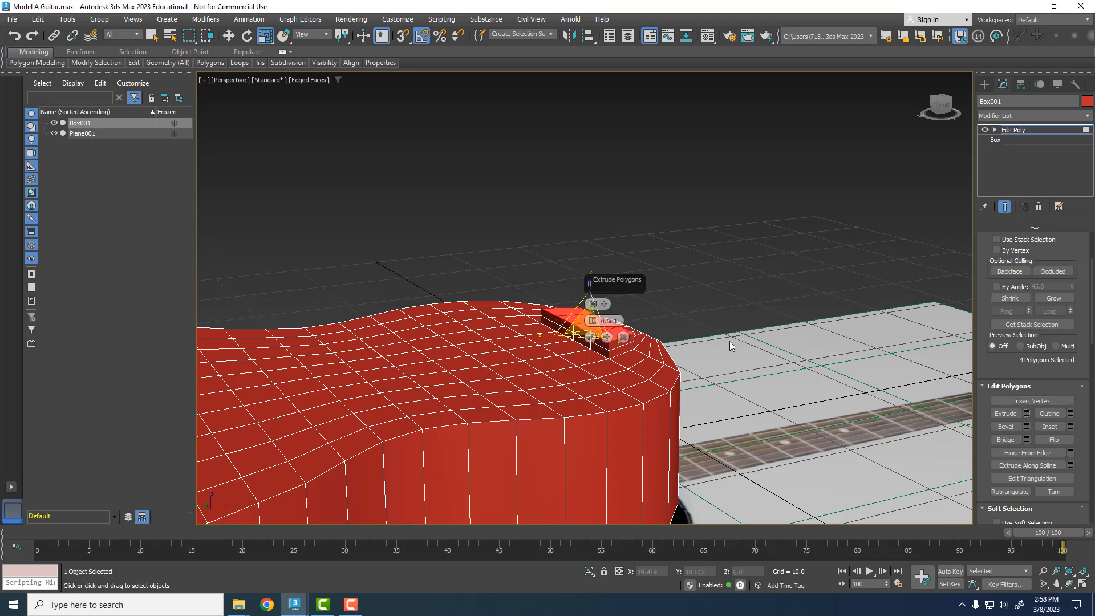
left_click(590, 339)
middle_click_drag(733, 280, 663, 289, "alt")
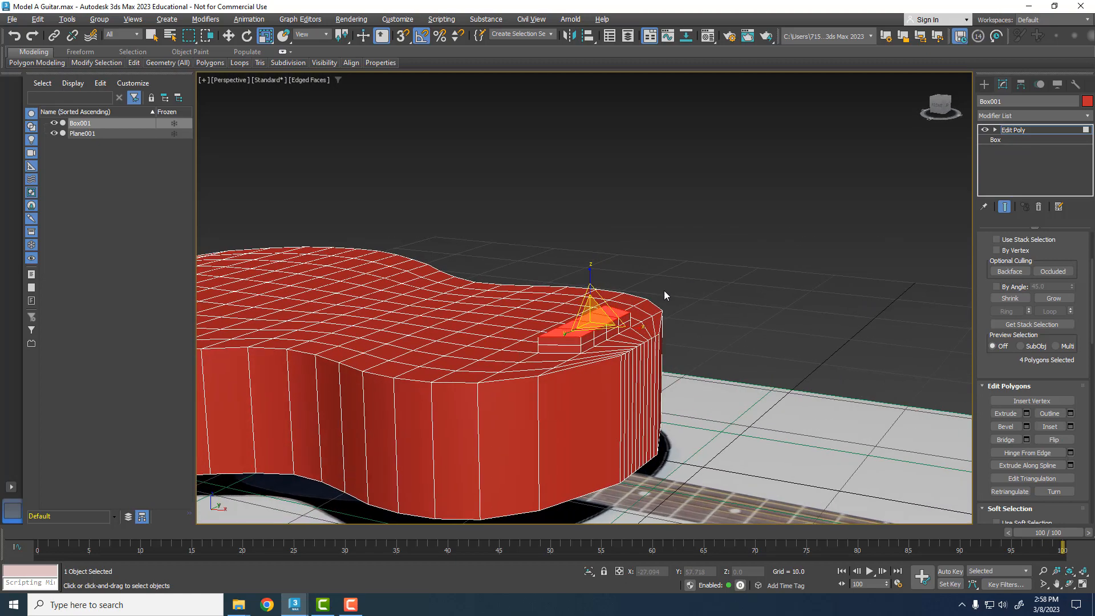
left_click(701, 293)
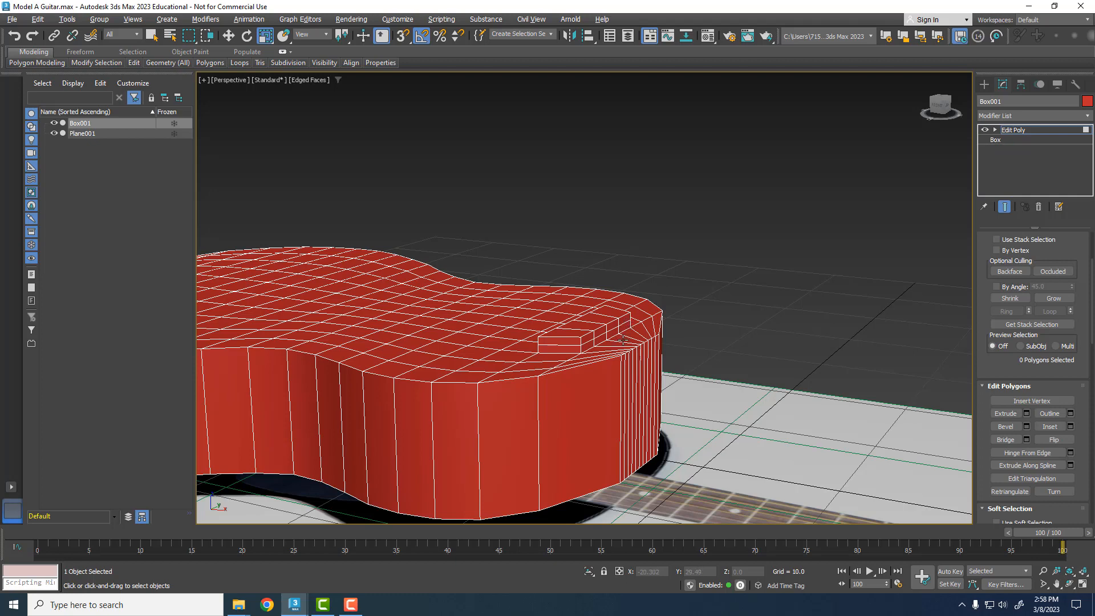
key("z")
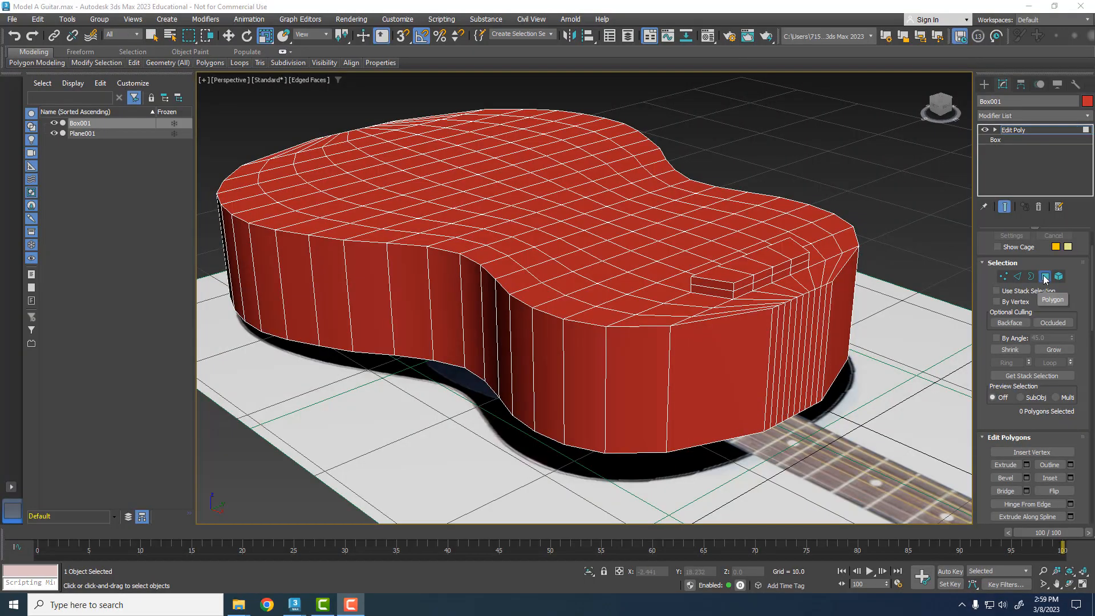
Step: Select the raised block's four upper polygons facing the neck, extrude them about 61.95 to the headstock's far end, and clear the selection
left_click(801, 260)
left_click(777, 268, "ctrl")
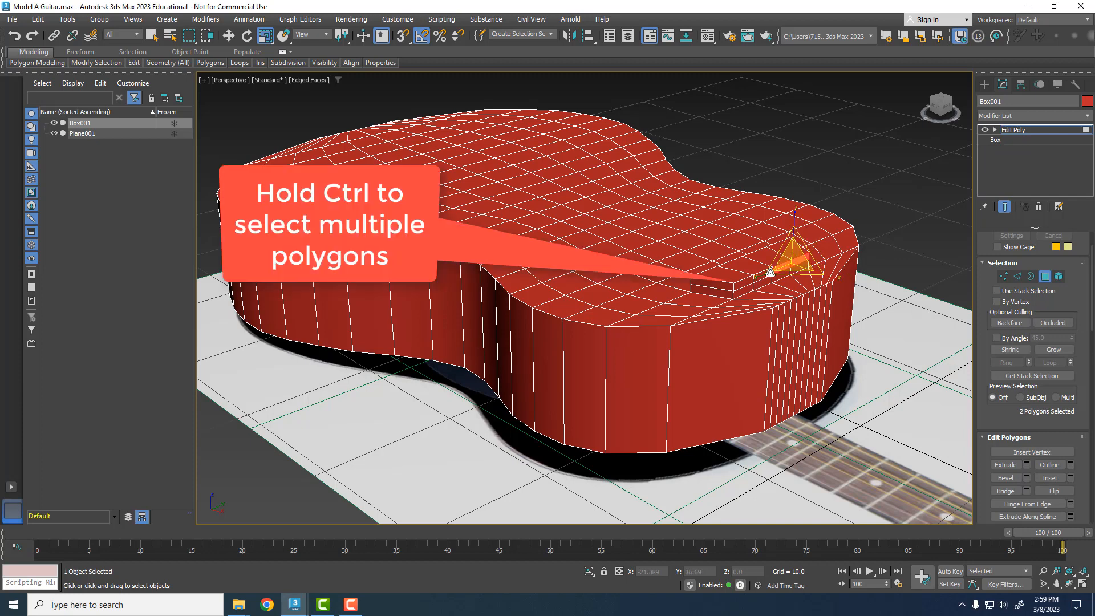
left_click(761, 276, "ctrl")
left_click(742, 282, "ctrl")
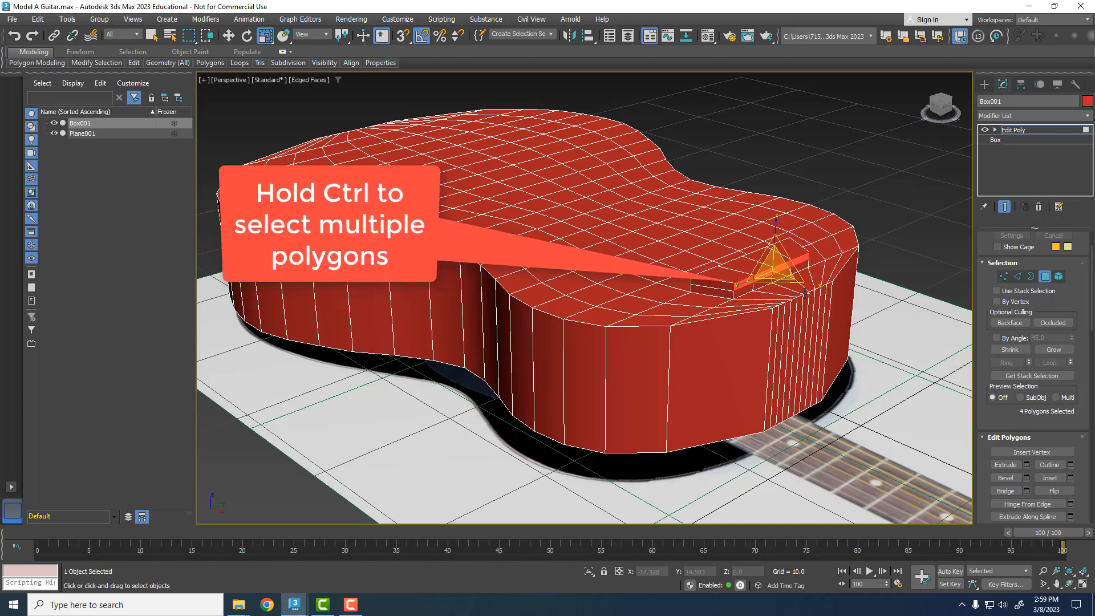
left_click(1026, 465)
middle_click_drag(670, 298, 766, 262, "alt")
scroll(767, 262, "down", 2)
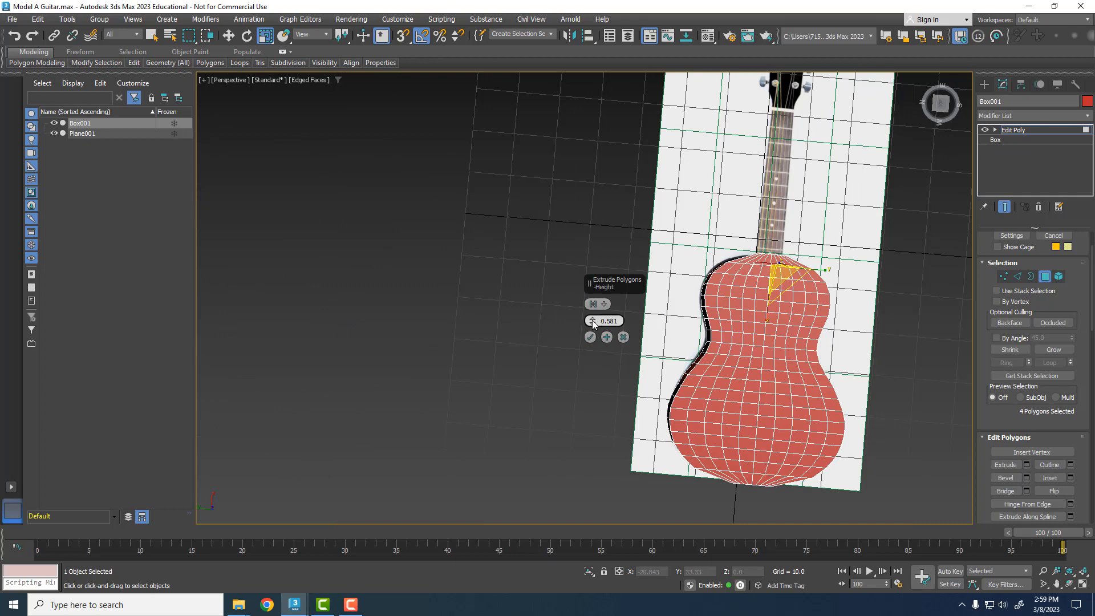
left_click_drag(593, 321, 591, 544)
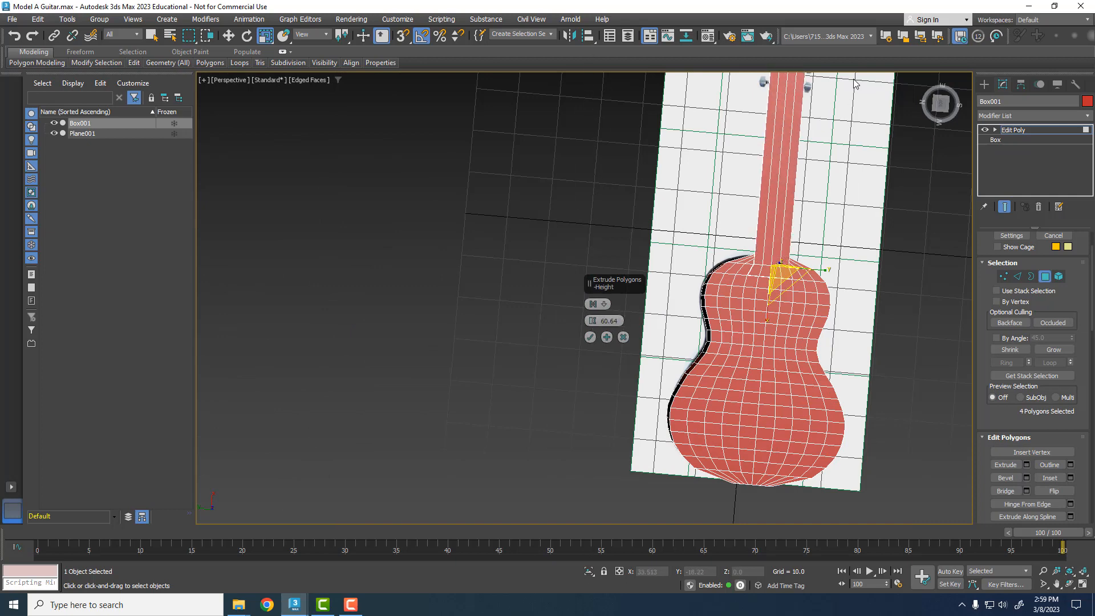
middle_click_drag(854, 81, 802, 258)
scroll(757, 206, "up", 2)
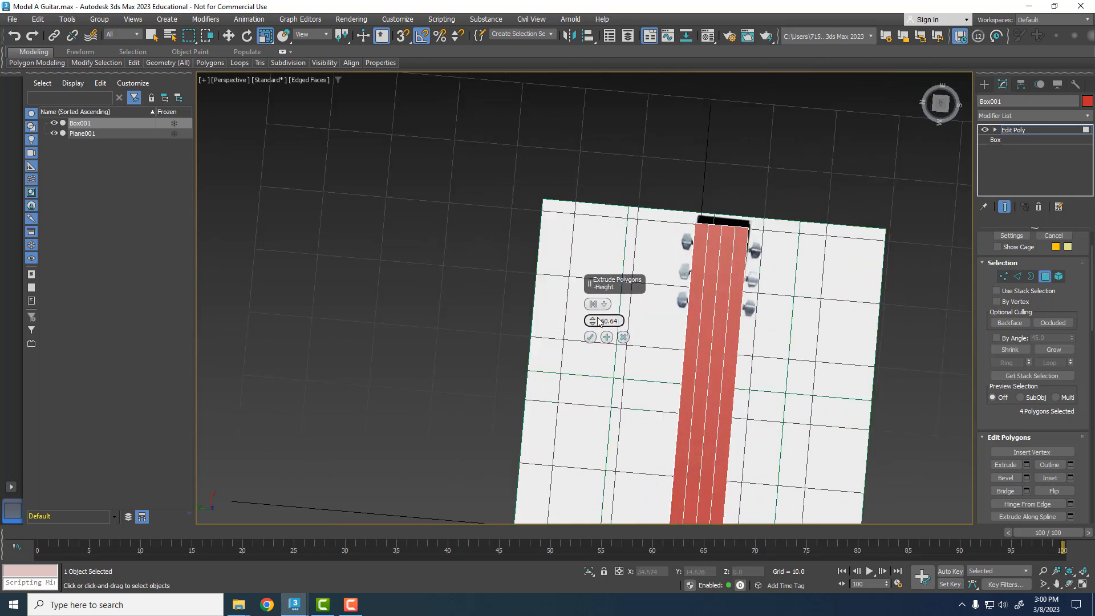
left_click_drag(592, 321, 591, 312)
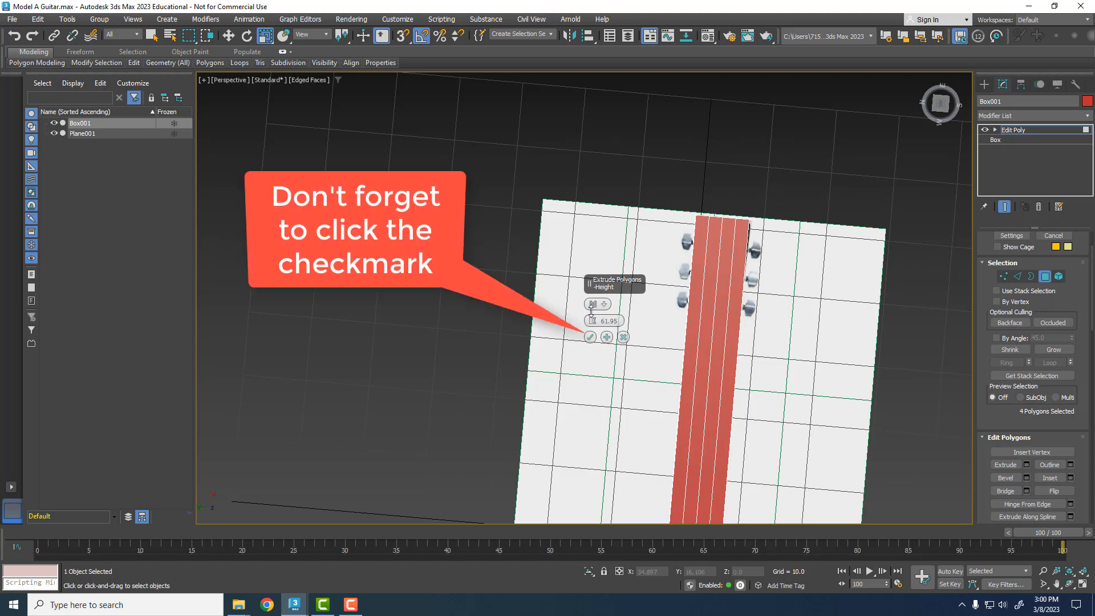
left_click(591, 337)
middle_click_drag(751, 443, 673, 221)
middle_click_drag(721, 381, 646, 313, "alt")
middle_click_drag(624, 212, 680, 402)
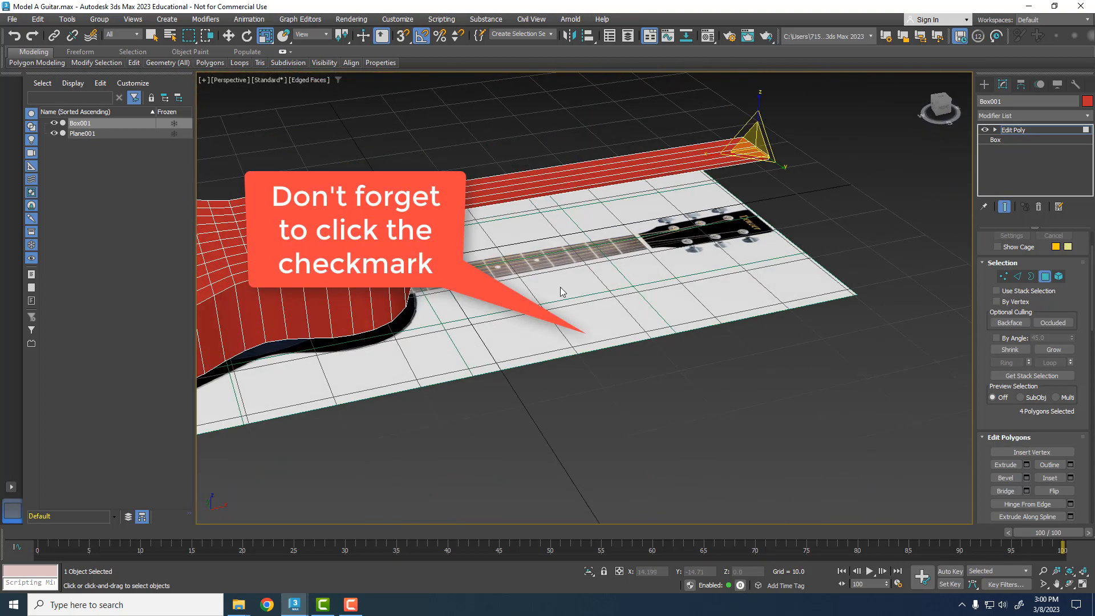
left_click(539, 282)
Step: Examine the extruded neck from the side and from above against the reference image's fretboard
middle_click_drag(545, 278, 577, 302)
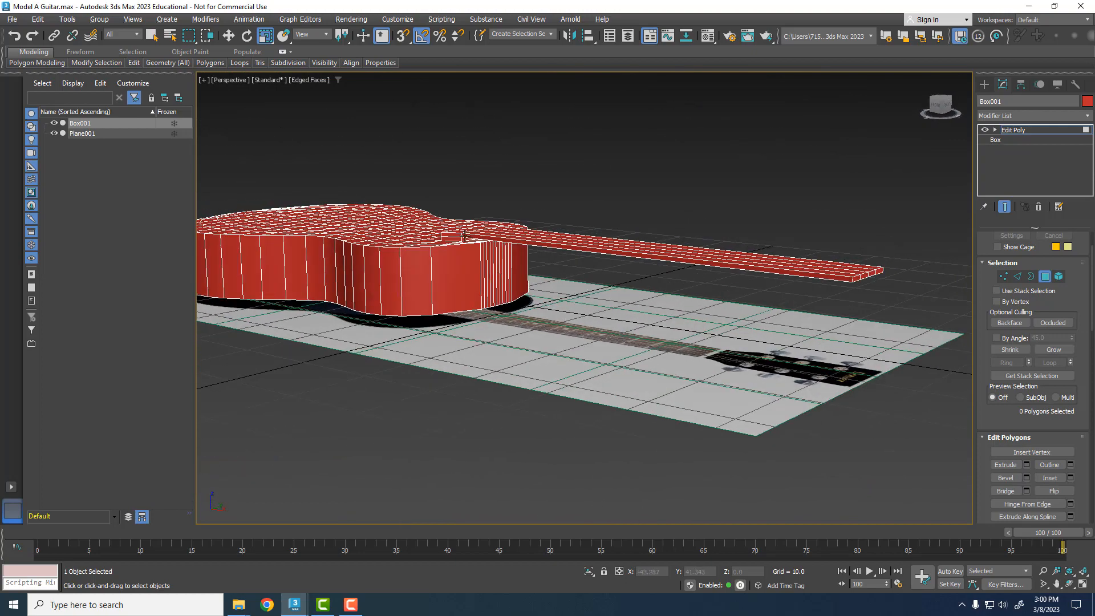
scroll(464, 234, "up", 6)
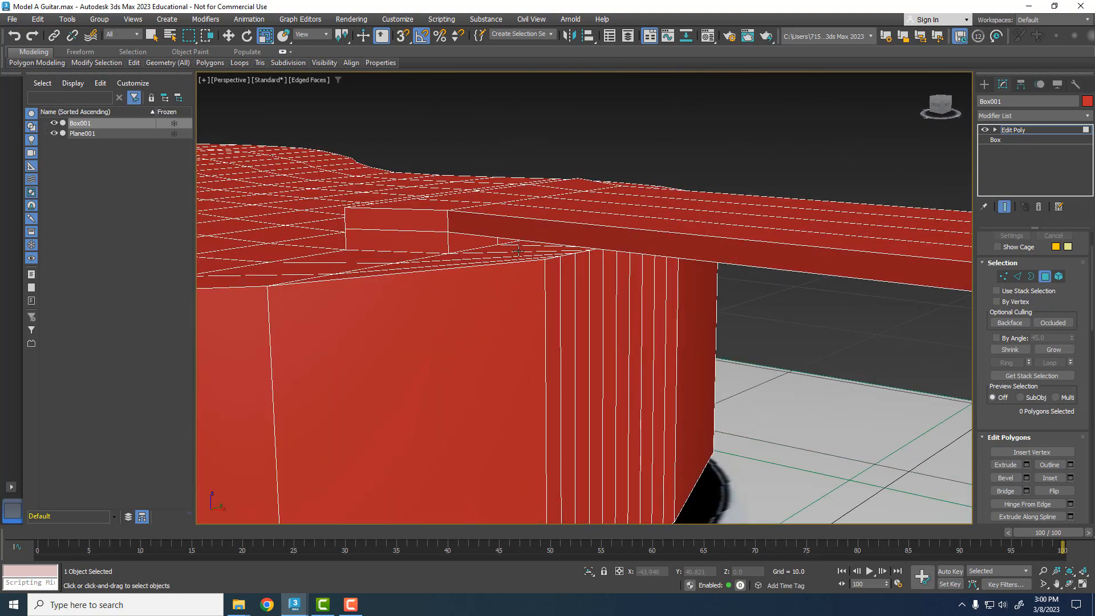
scroll(519, 252, "down", 8)
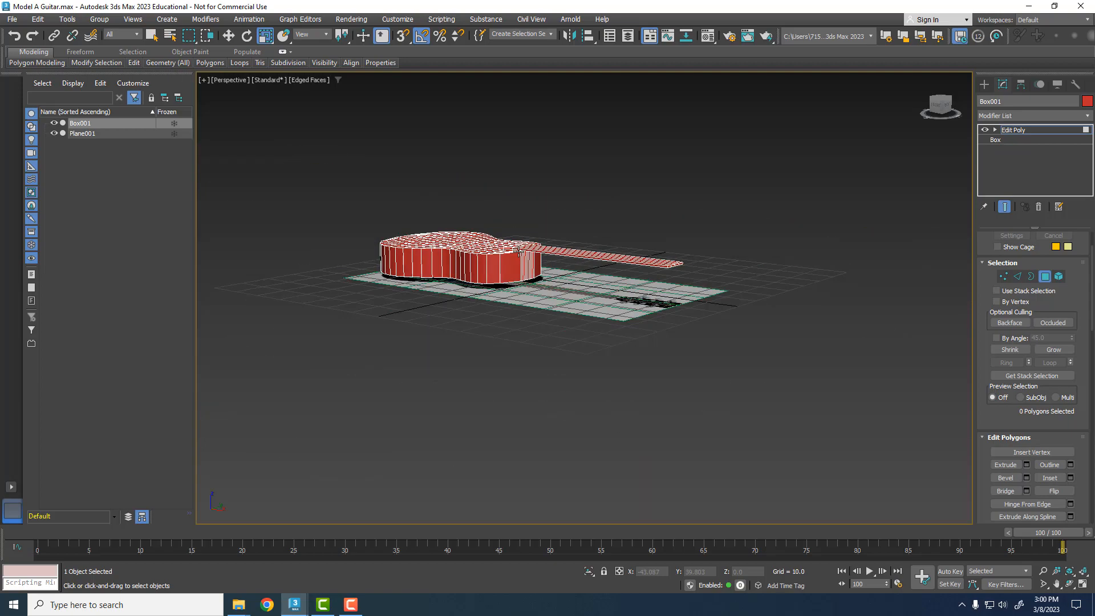
middle_click_drag(520, 252, 666, 333, "alt")
middle_click_drag(666, 253, 704, 301)
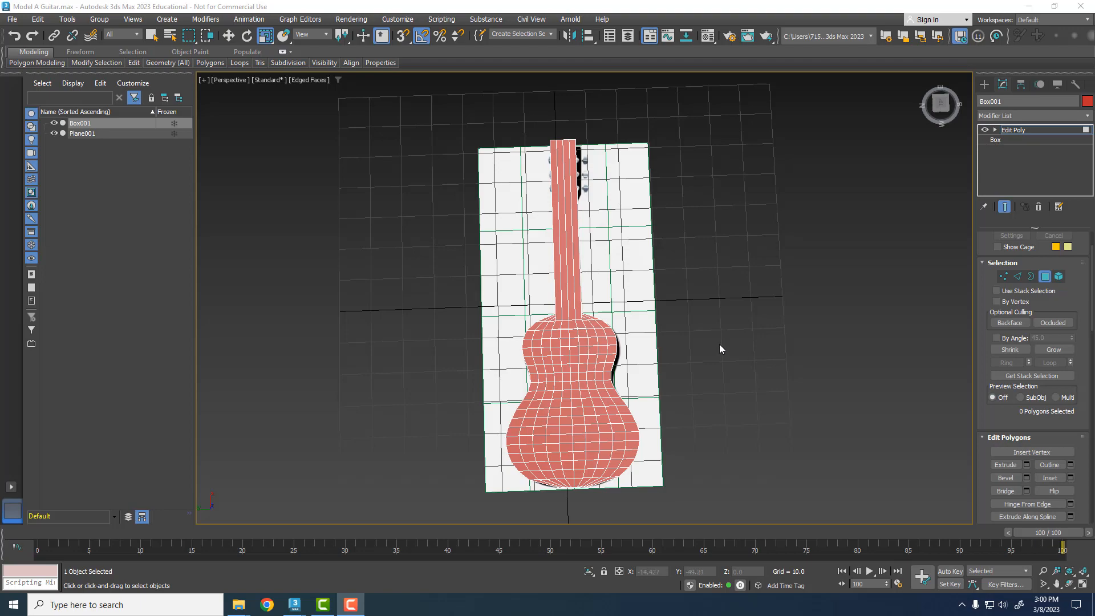
middle_click_drag(670, 279, 456, 303, "alt")
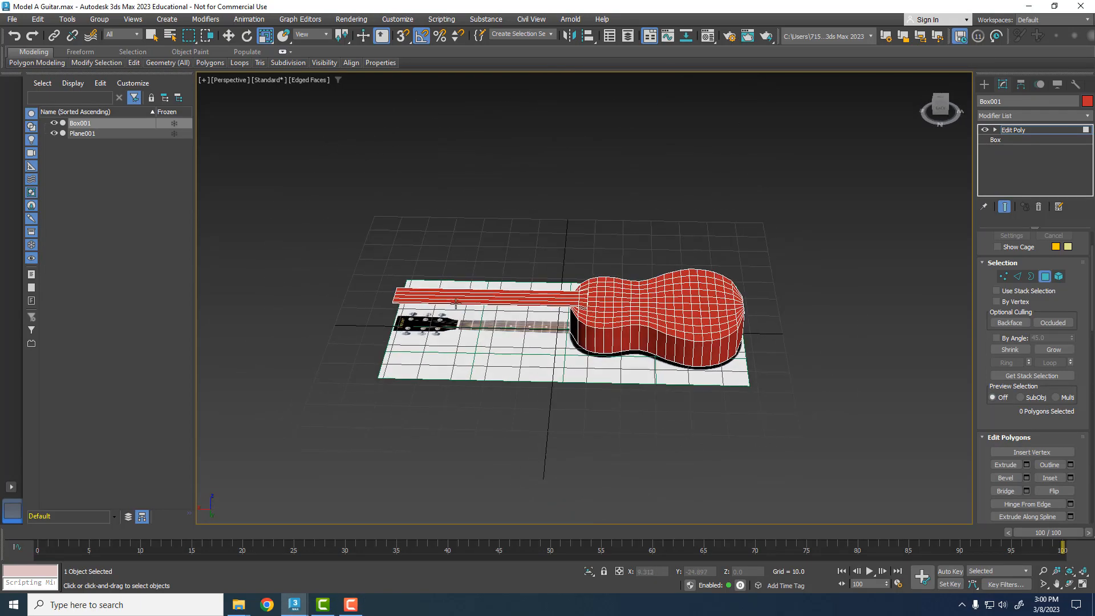
scroll(455, 302, "up", 5)
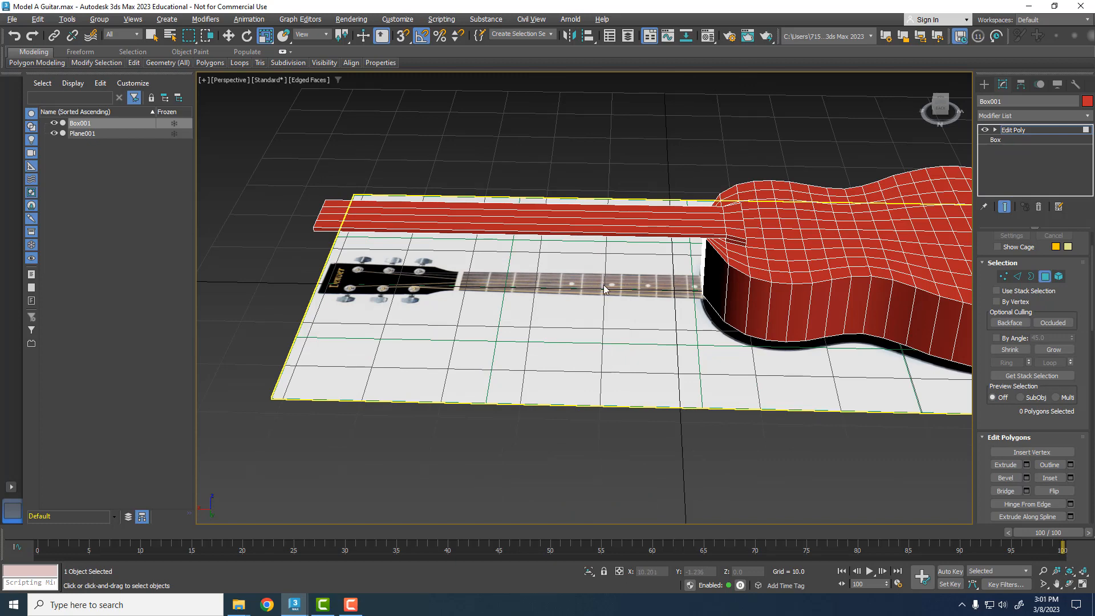
middle_click_drag(604, 289, 607, 384, "alt")
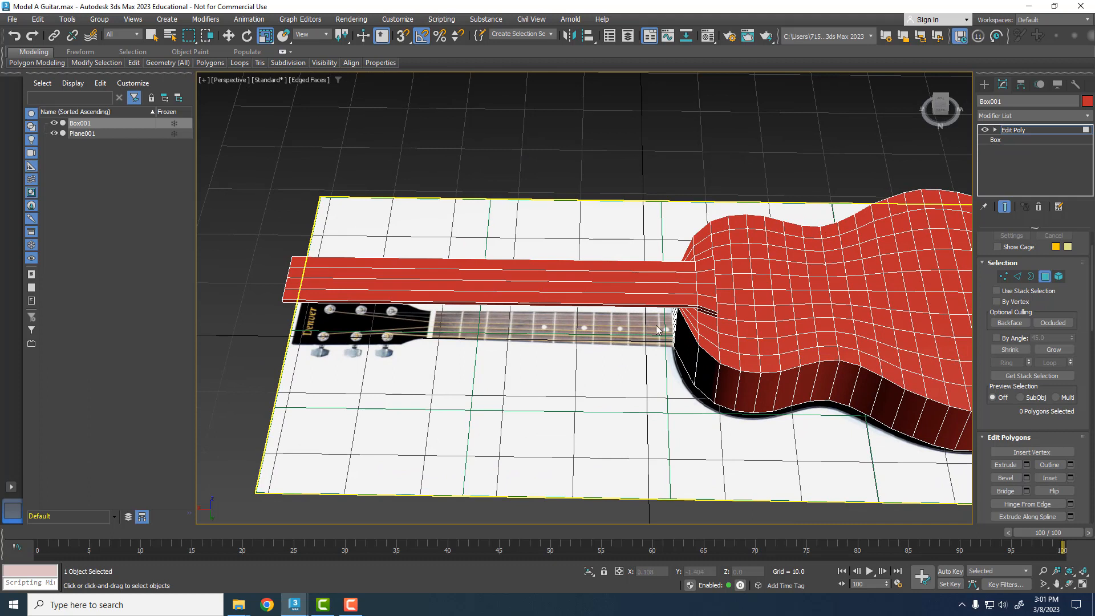
Step: Use SwiftLoop to add pairs of closely spaced edge loops across the neck at the reference fret positions, starting near the body
key("alt+1")
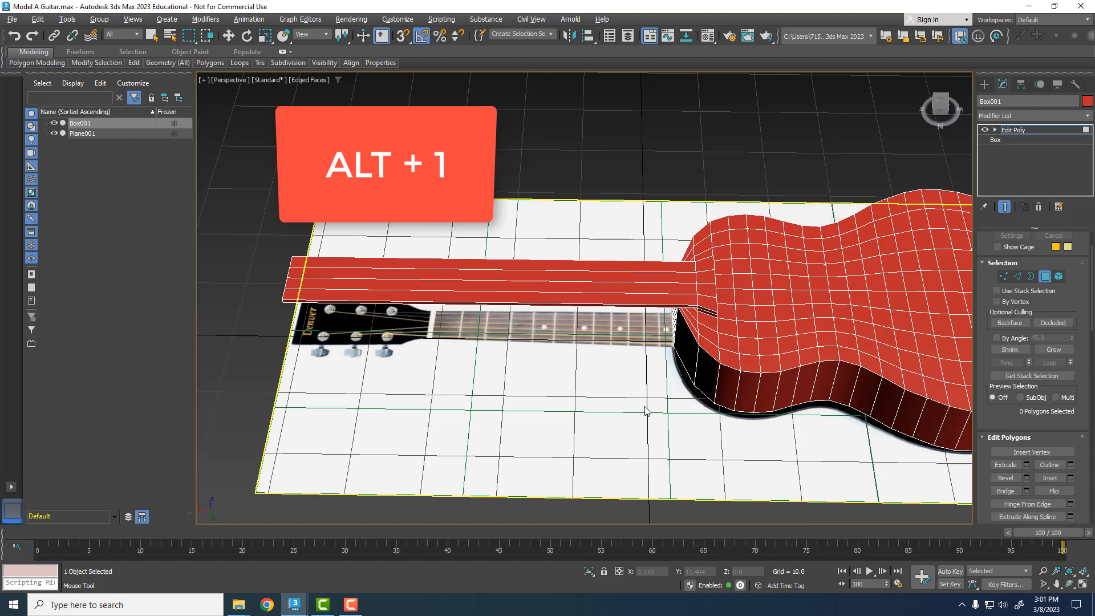
left_click(666, 287)
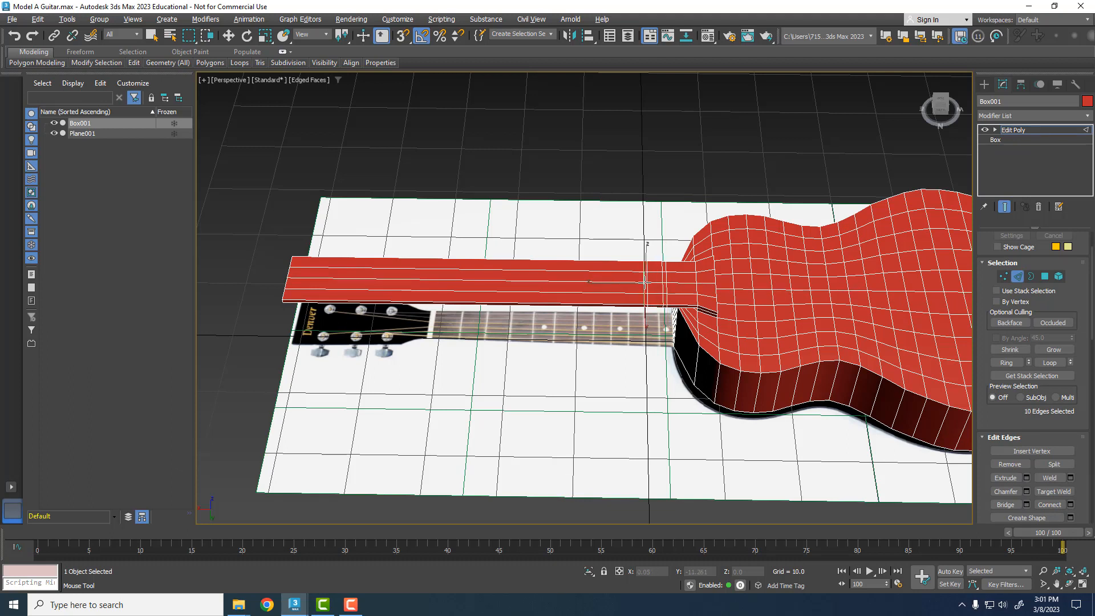
left_click(612, 280)
left_click(594, 280)
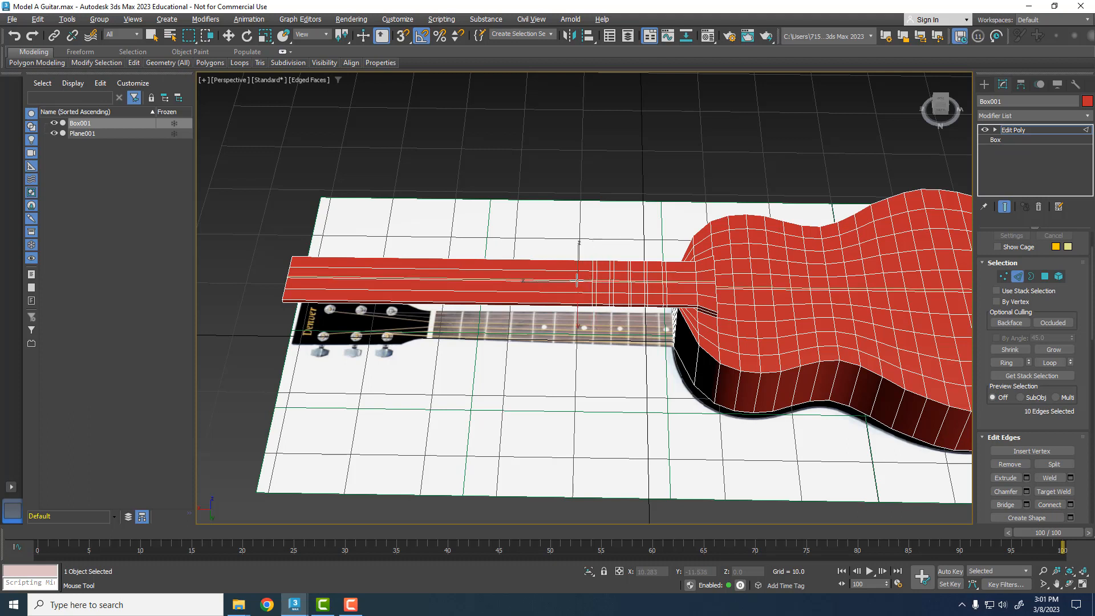
left_click(575, 280)
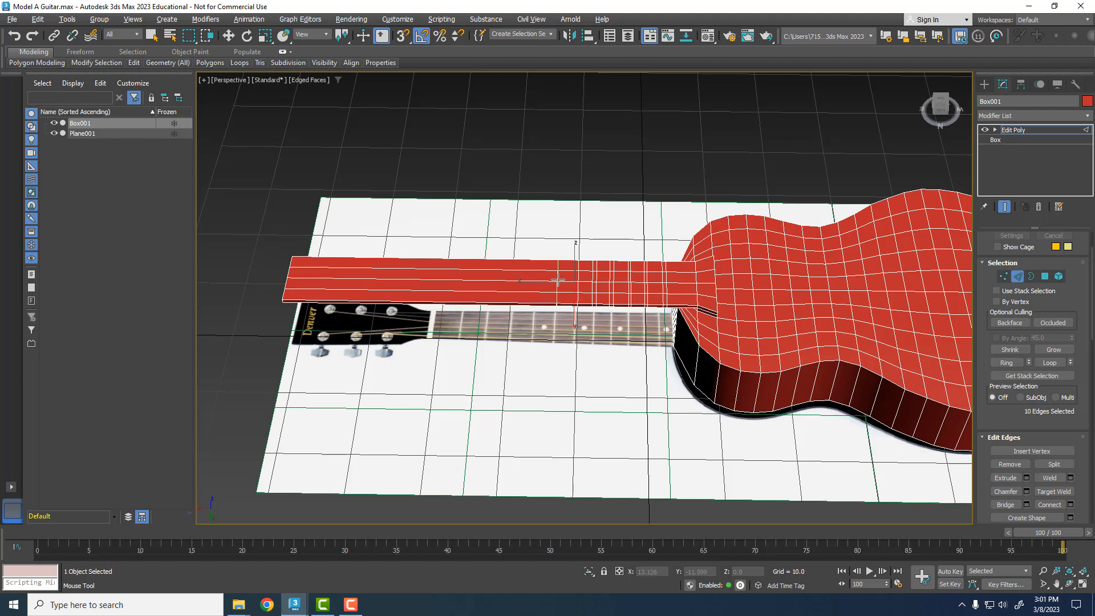
left_click(558, 279)
left_click(554, 279)
left_click(535, 277)
left_click(509, 268)
Step: Add the remaining paired edge loops across the neck up to the nut beside the headstock, and leave SwiftLoop
middle_click_drag(509, 268, 626, 294)
left_click(597, 293)
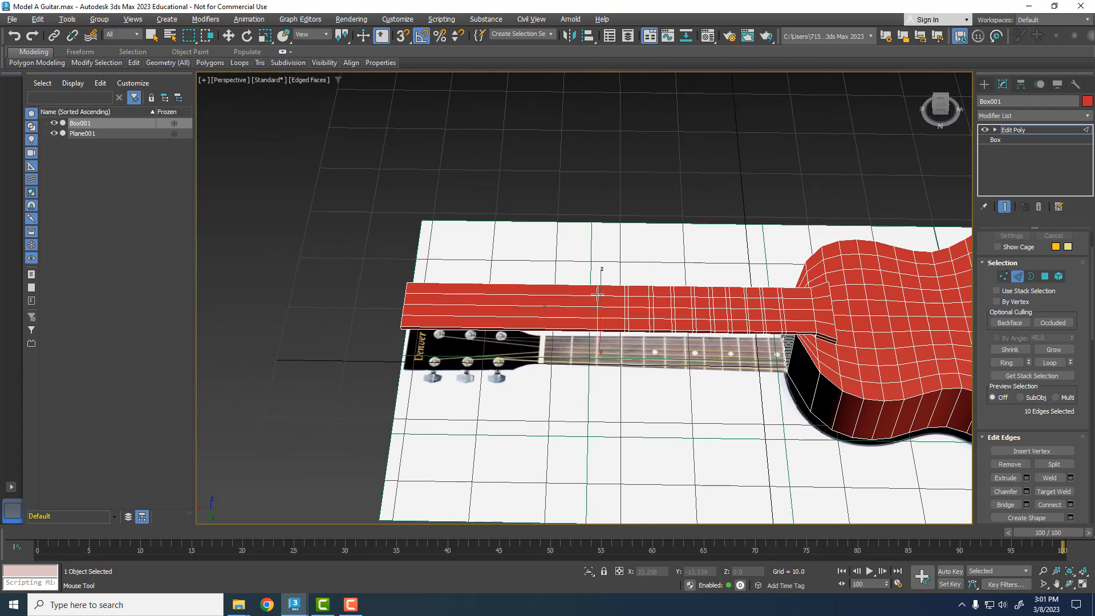
left_click(596, 295)
left_click(570, 293)
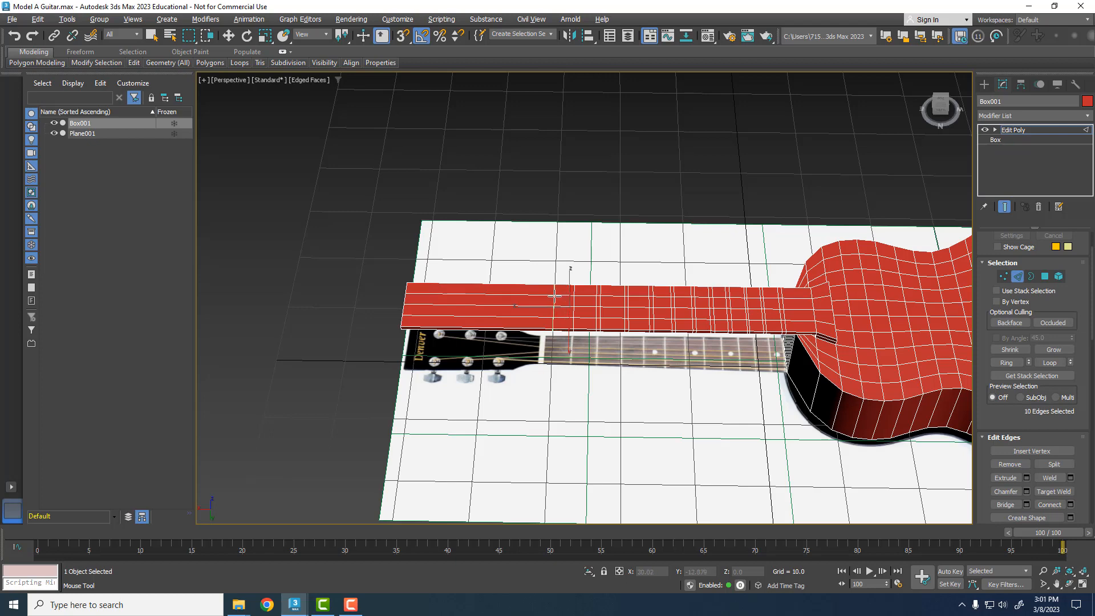
middle_click_drag(570, 292, 609, 306)
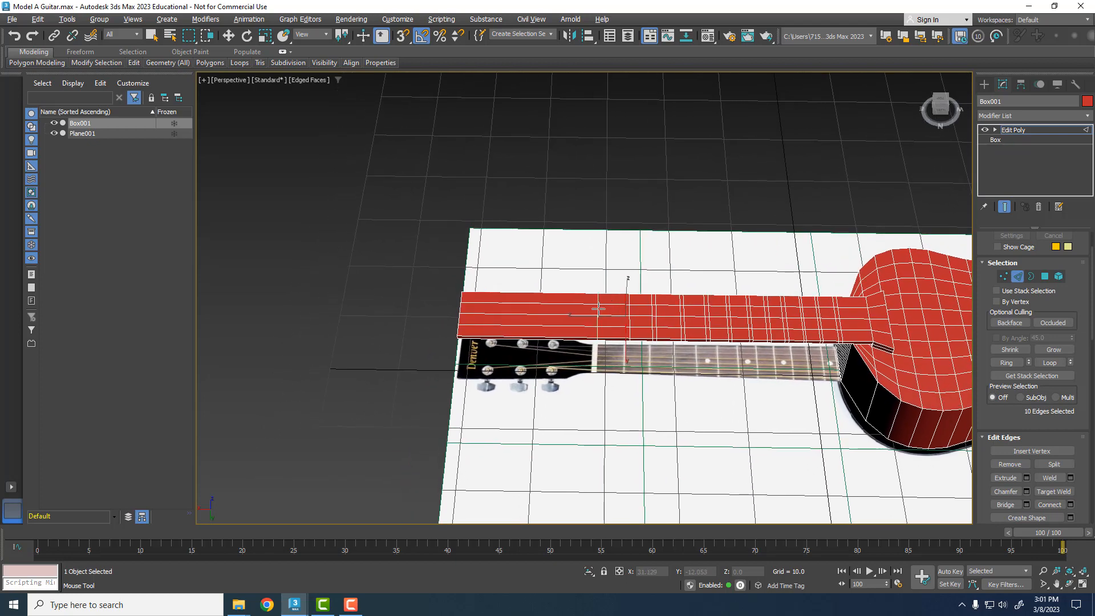
left_click(598, 309)
left_click(589, 308)
key("w")
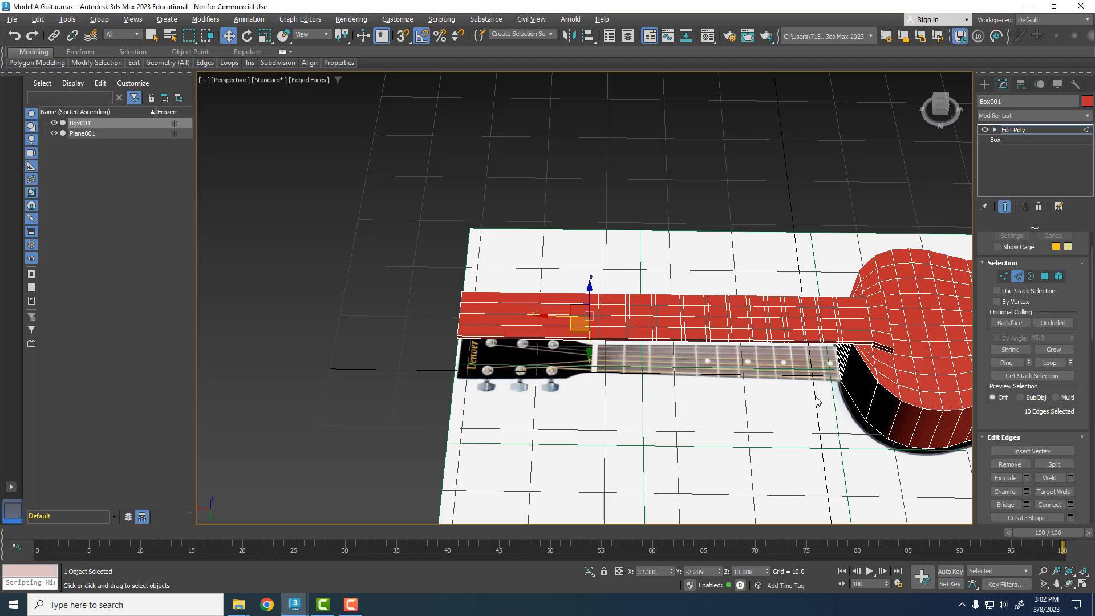
Step: Select the four top polygons of the narrow fret strip nearest the body and extrude them about 0.394
middle_click_drag(809, 422, 800, 418)
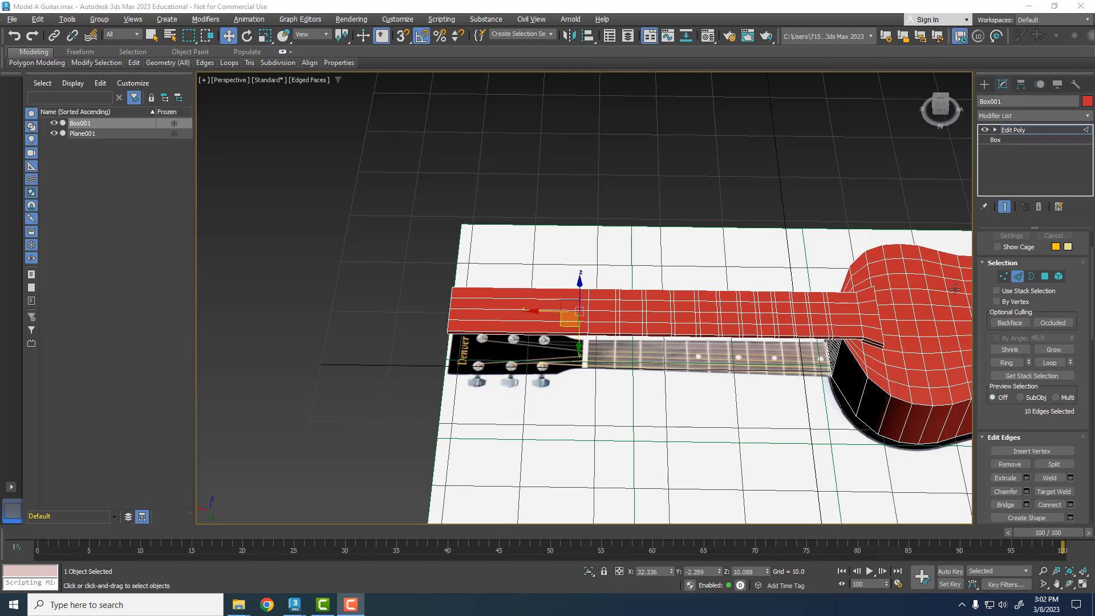
left_click(1044, 276)
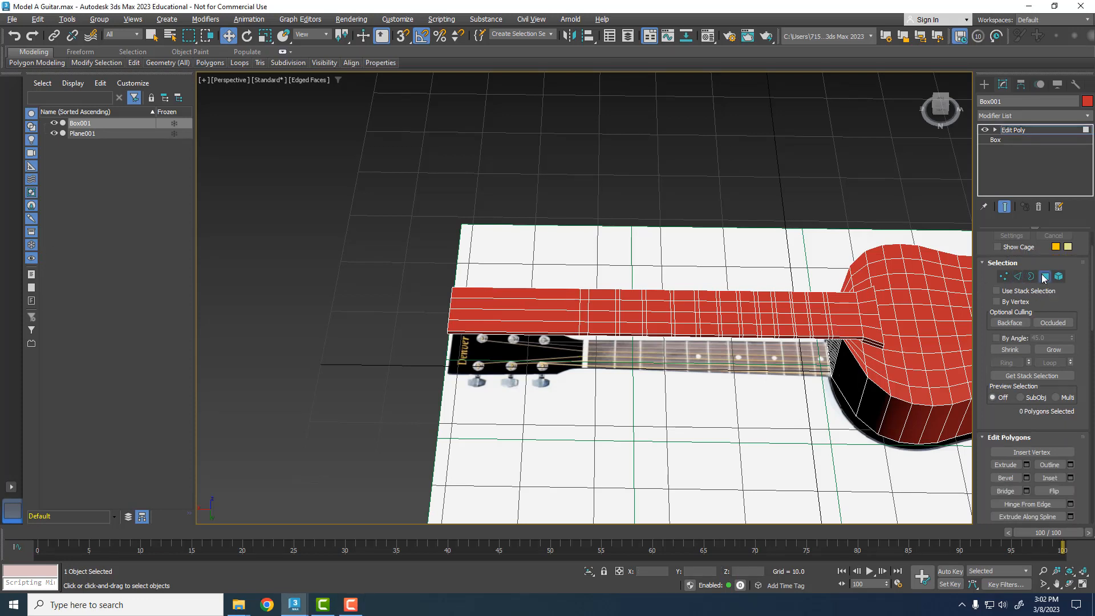
left_click(831, 330)
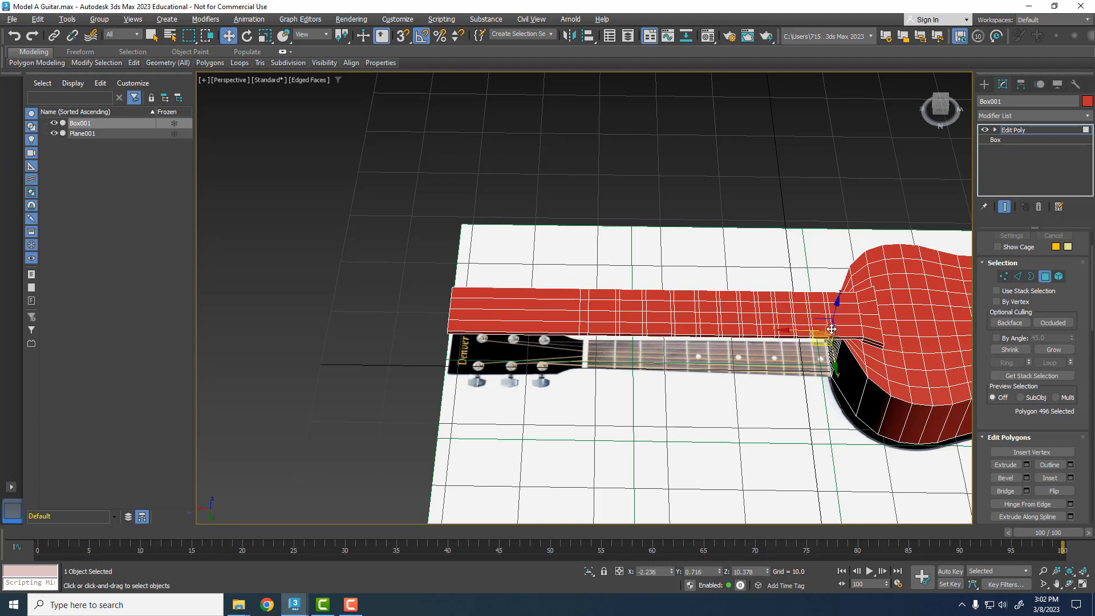
left_click(830, 311, "ctrl")
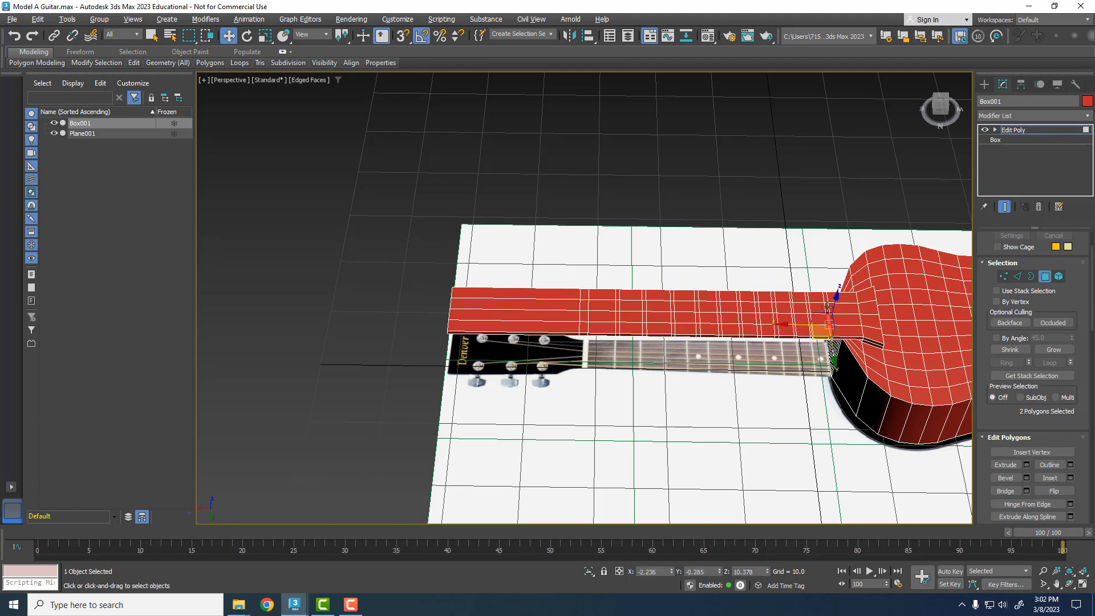
left_click(826, 300, "ctrl")
left_click(824, 296, "ctrl")
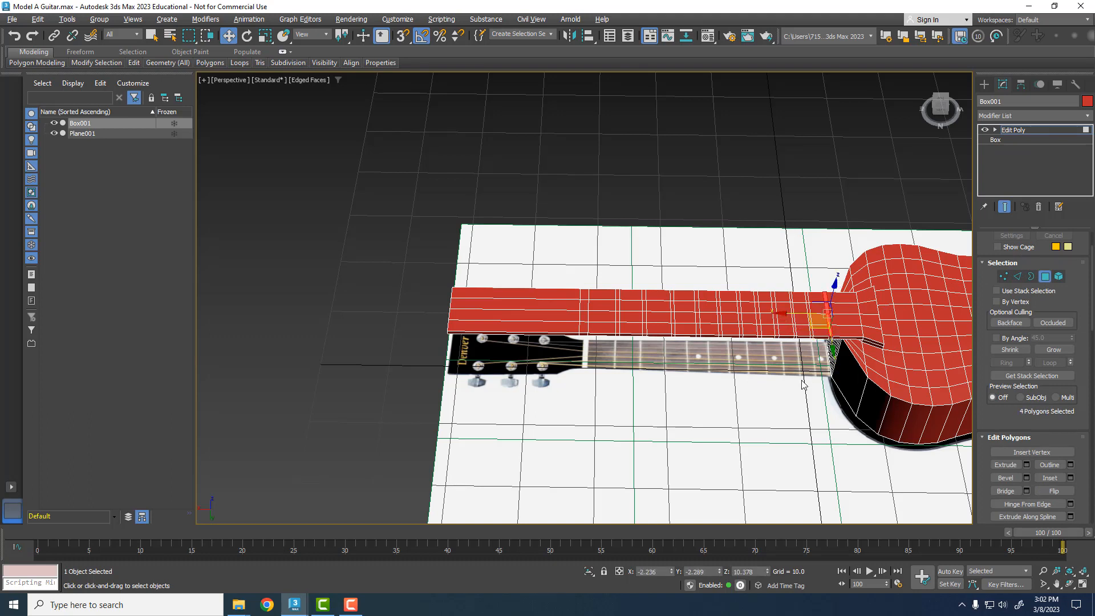
left_click(1026, 464)
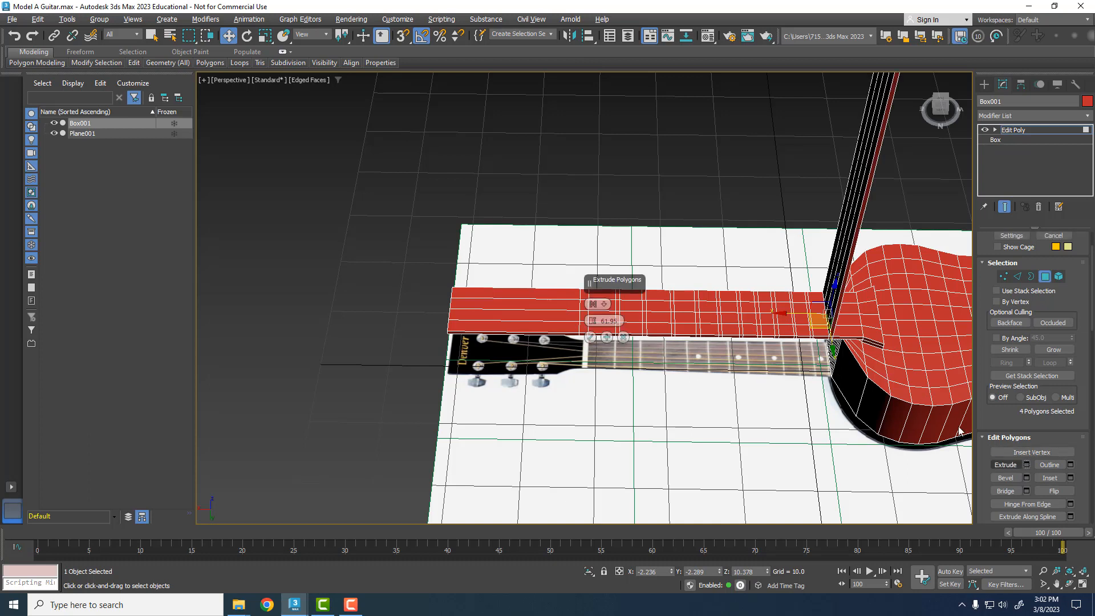
left_click_drag(592, 321, 579, 86)
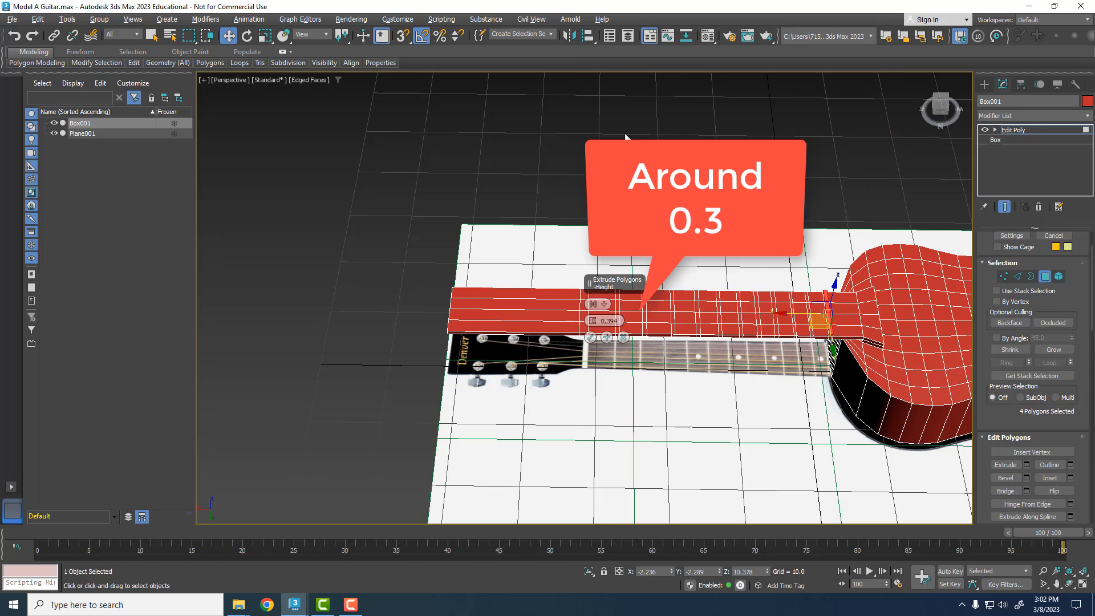
left_click(590, 337)
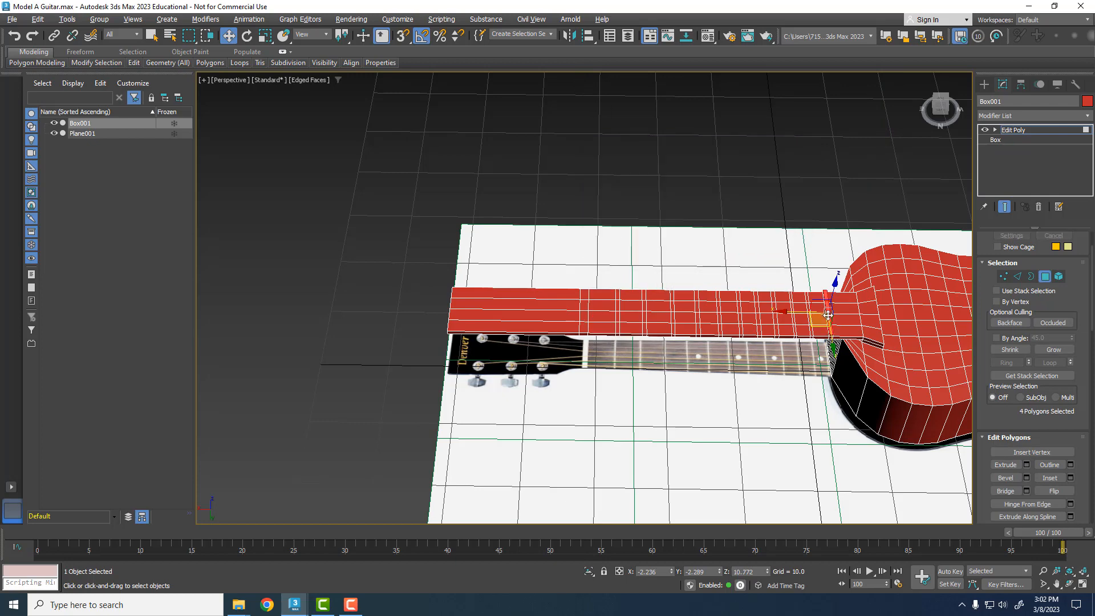
Step: Select the four top polygons of the second fret strip from the body and extrude them by the same 0.394
scroll(854, 305, "up", 2)
left_click(781, 293)
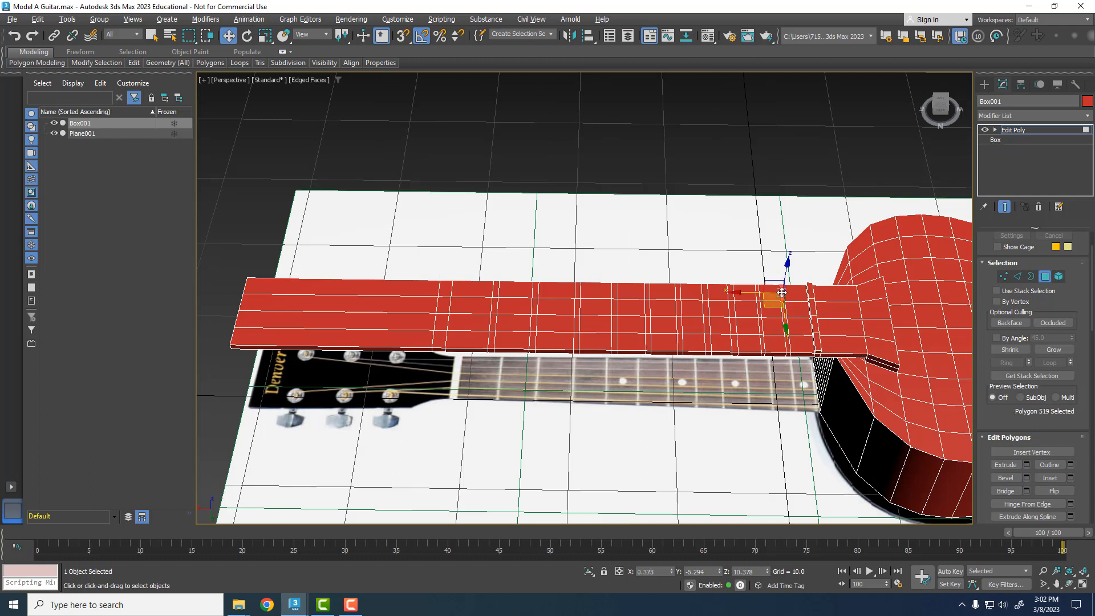
left_click(781, 311, "ctrl")
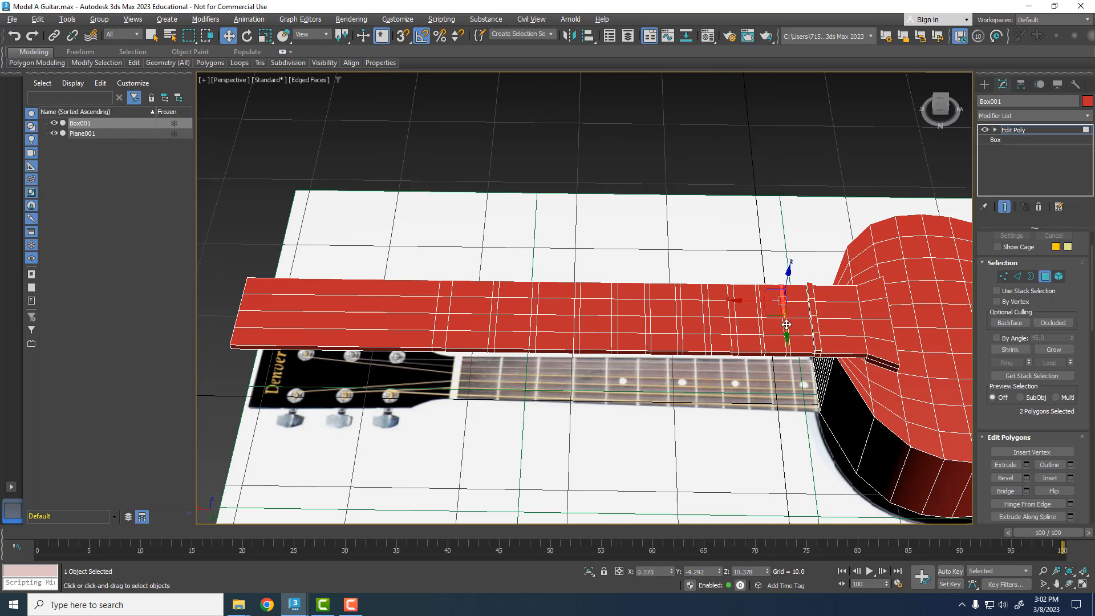
left_click(787, 325, "ctrl")
left_click(789, 342, "ctrl")
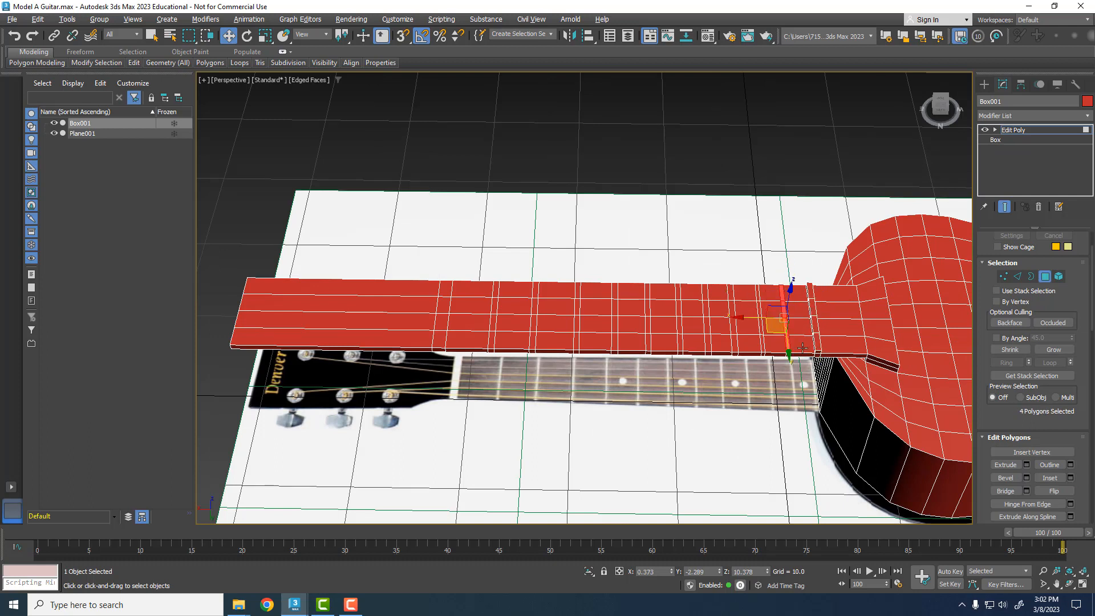
left_click(1026, 464)
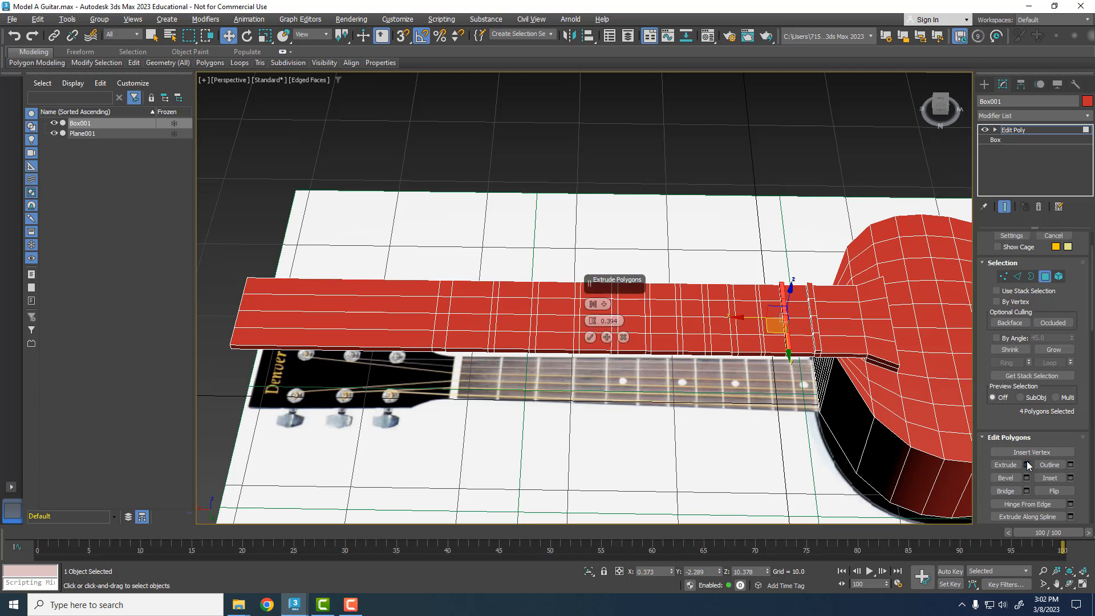
left_click(590, 337)
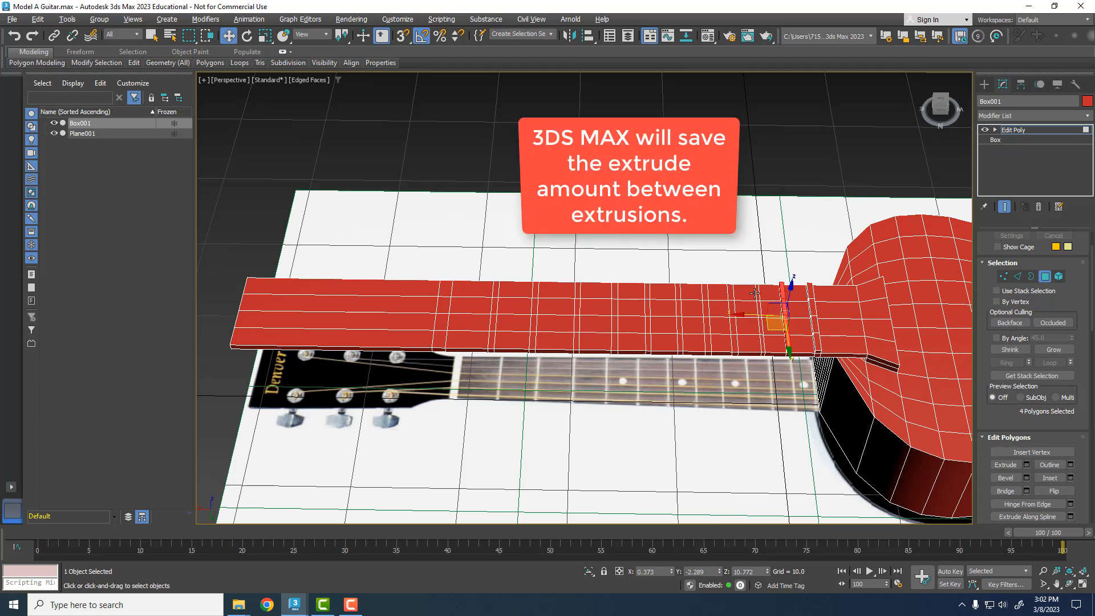
Step: Select the four top polygons of the third fret strip from the body and extrude them by 0.394
left_click(755, 293)
left_click(760, 309, "ctrl")
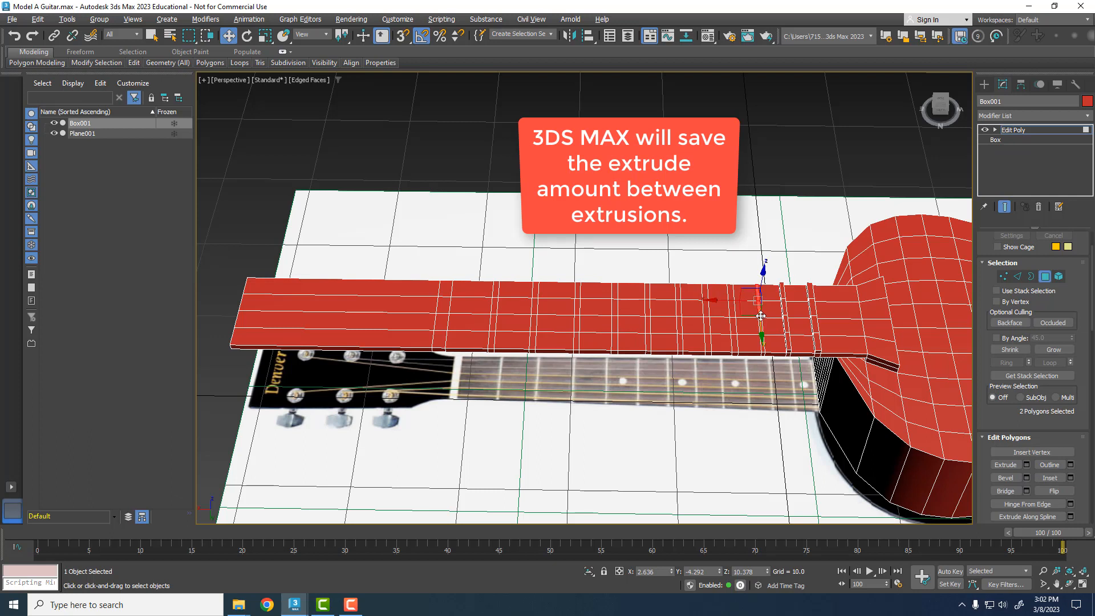
left_click(760, 324, "ctrl")
left_click(762, 339, "ctrl")
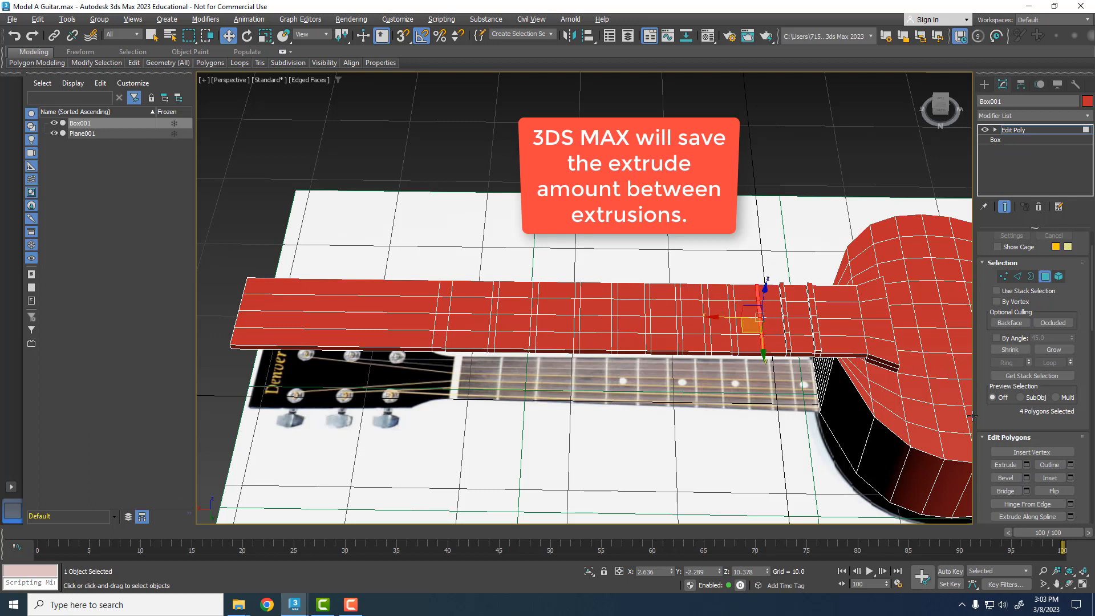
left_click(1026, 465)
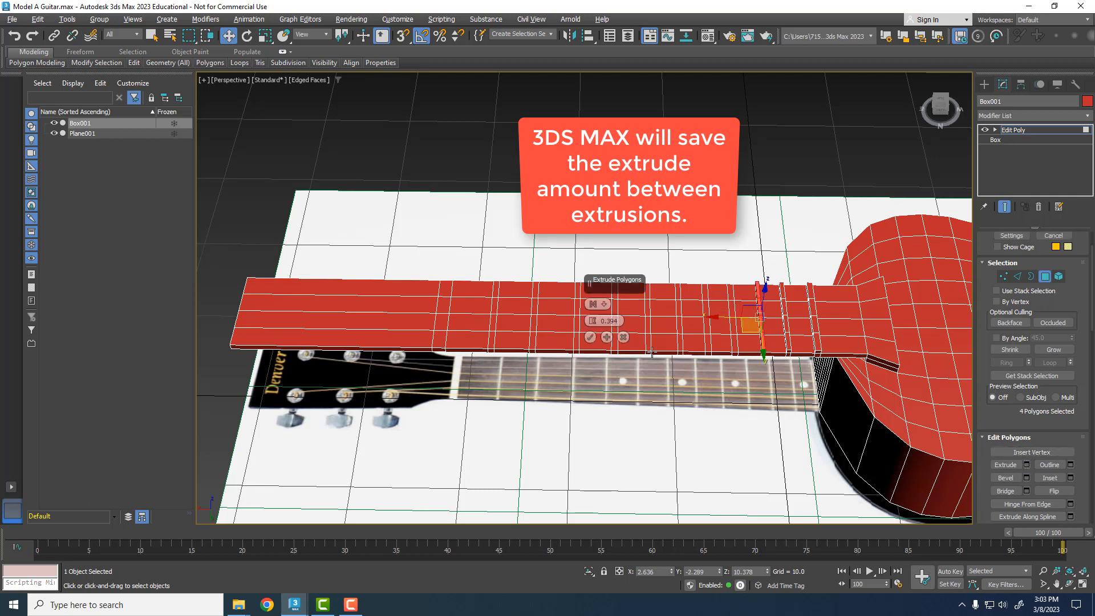
left_click(589, 337)
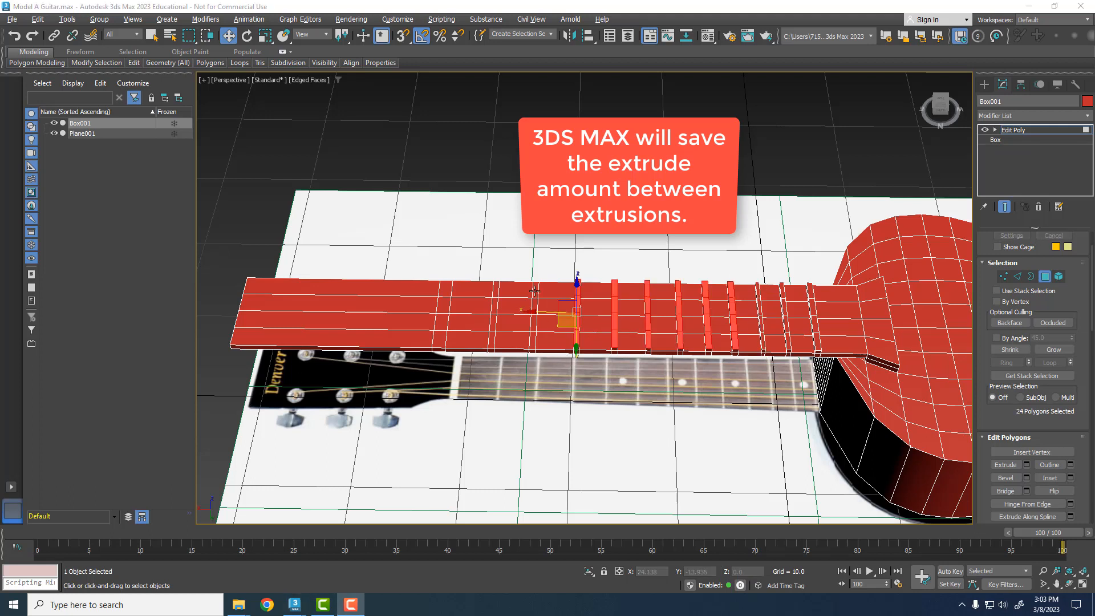
Step: Select only the four top polygons of the second fret strip from the nut and extrude them by 0.394
left_click(534, 291)
left_click(535, 306, "ctrl")
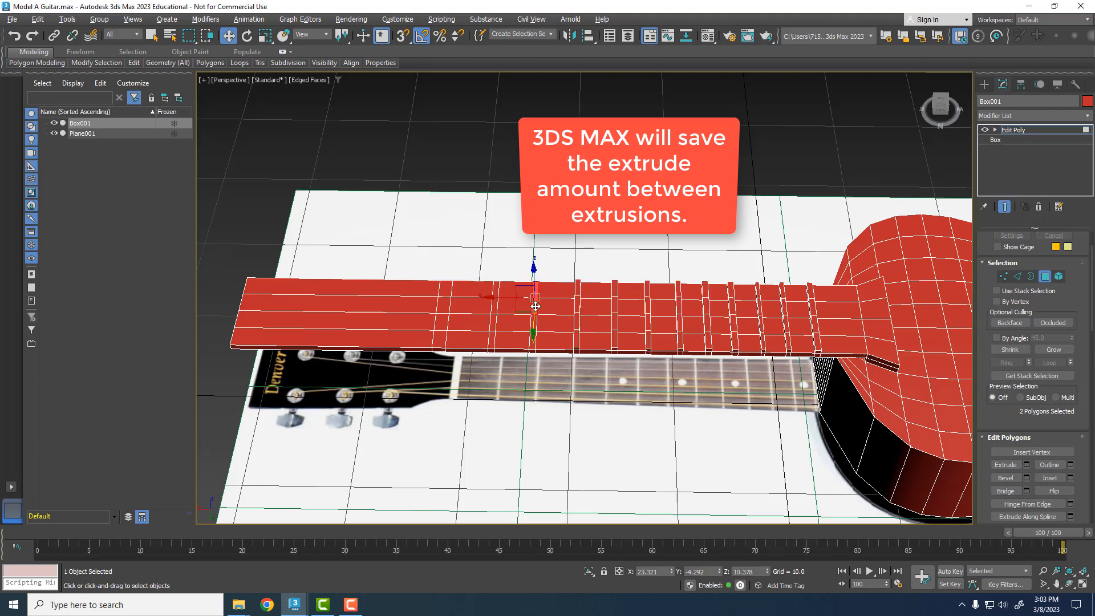
left_click(534, 321, "ctrl")
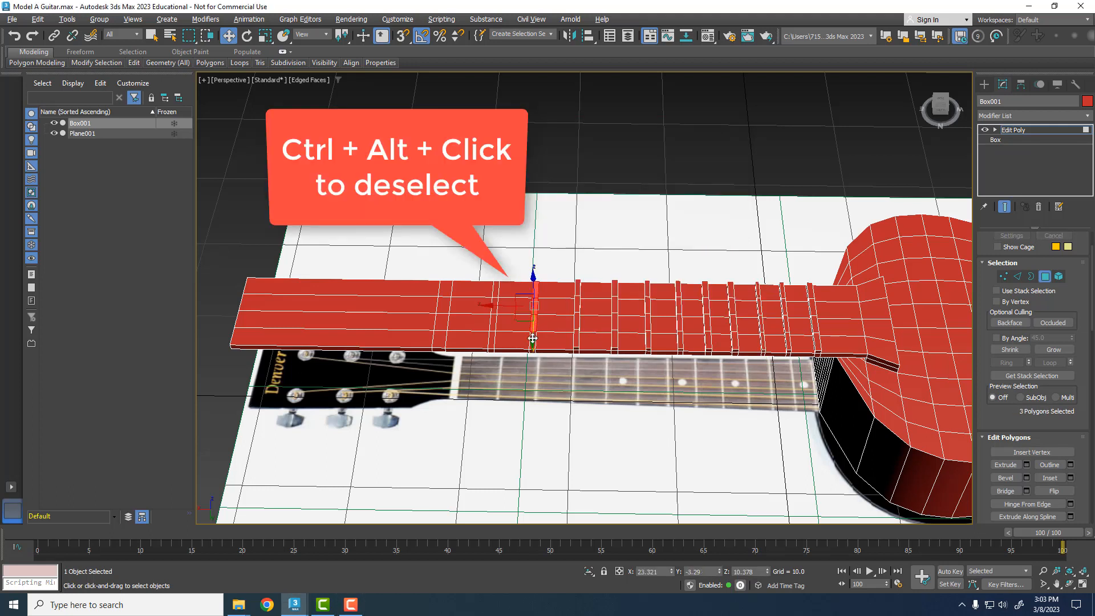
left_click(533, 339, "ctrl")
left_click(520, 335, "ctrl")
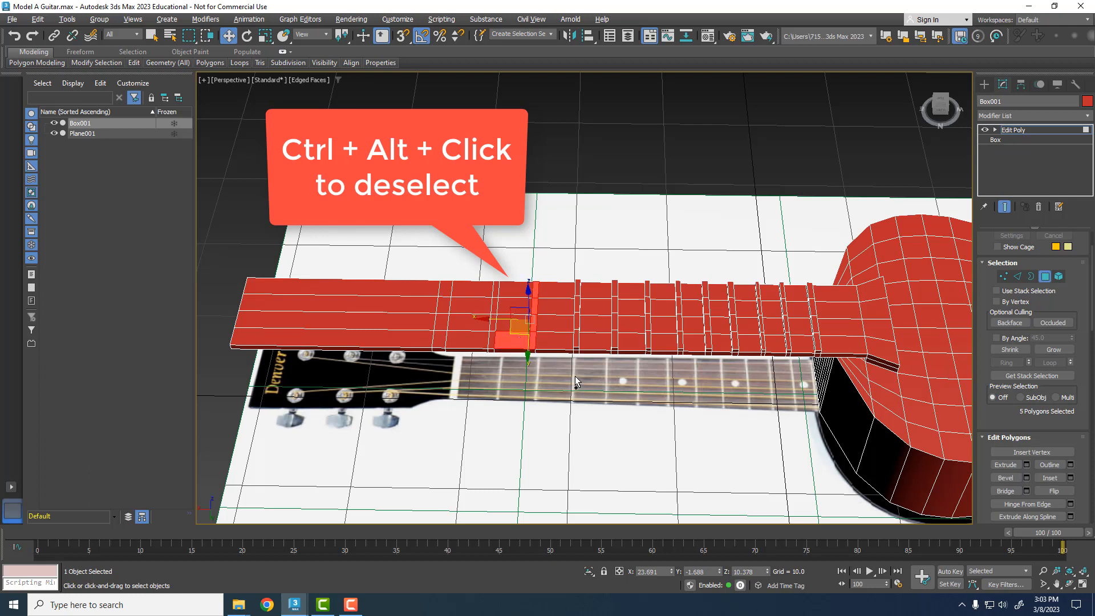
left_click(506, 341, "ctrl+alt")
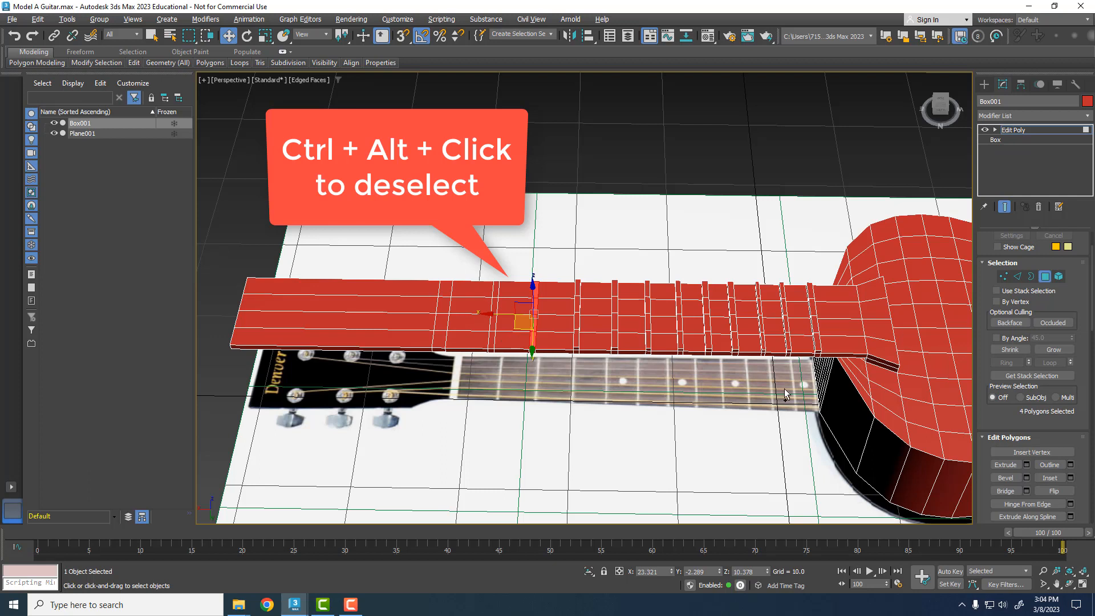
left_click(1025, 464)
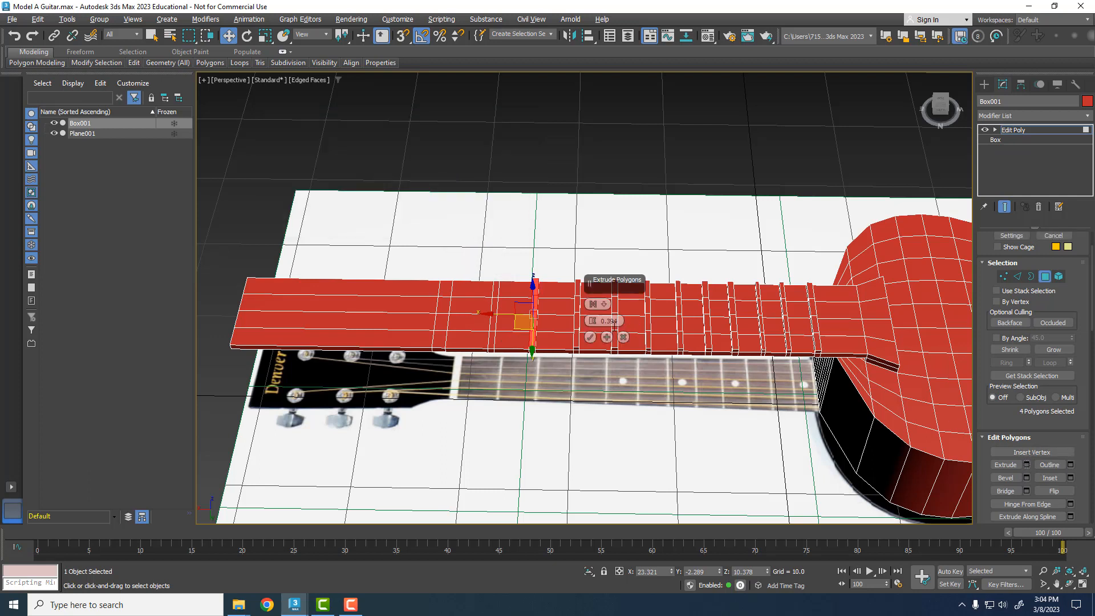
left_click(590, 337)
Step: Select the four top polygons of the fret strip next to the nut and extrude them by 0.394
left_click(493, 296)
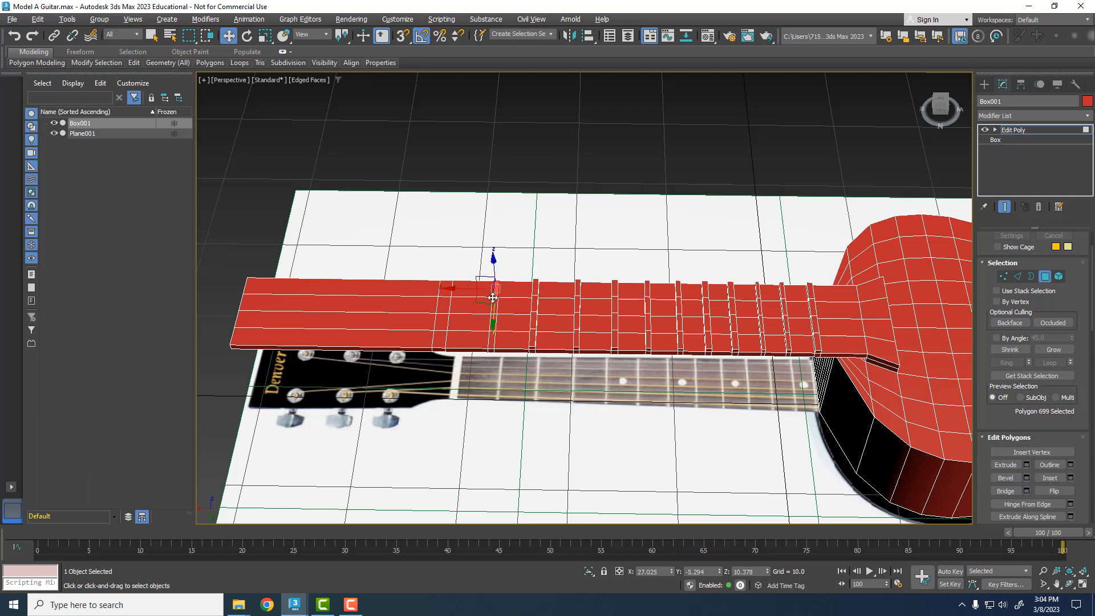
left_click(494, 304, "ctrl")
left_click(494, 322, "ctrl")
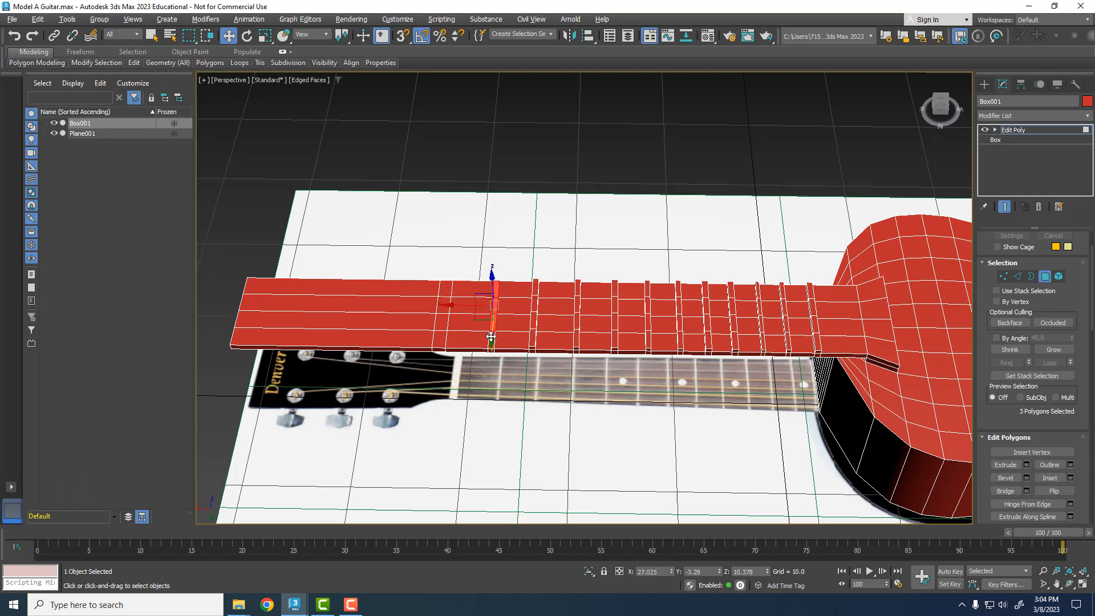
left_click(490, 336, "ctrl")
left_click(1026, 465)
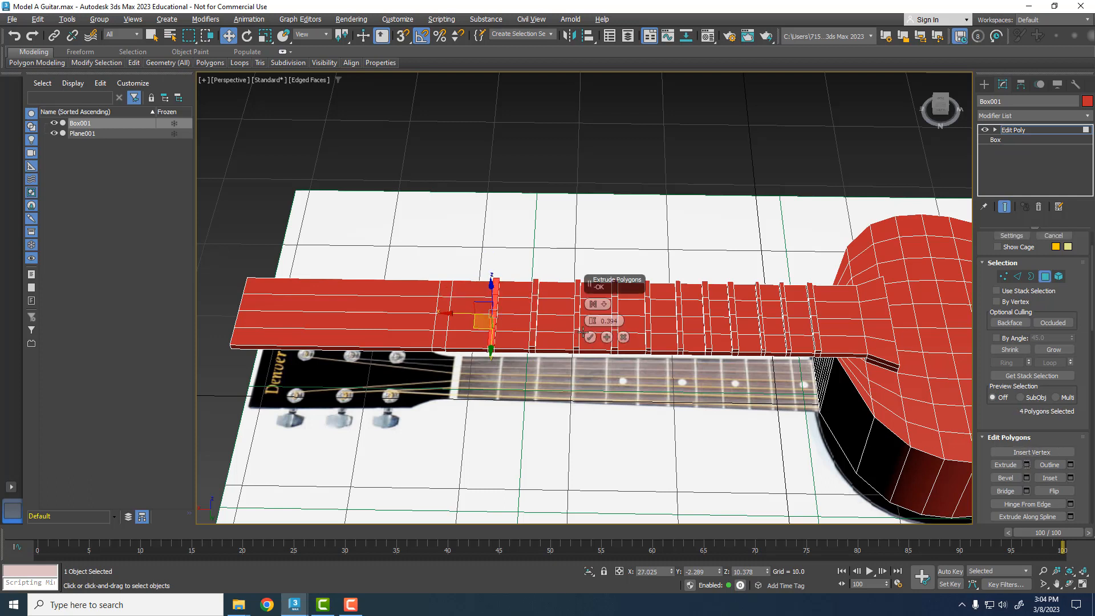
left_click(589, 337)
Step: Select the four top polygons of the wider nut strip beside the headstock and extrude them by 0.394
left_click(447, 290)
left_click(446, 304, "ctrl")
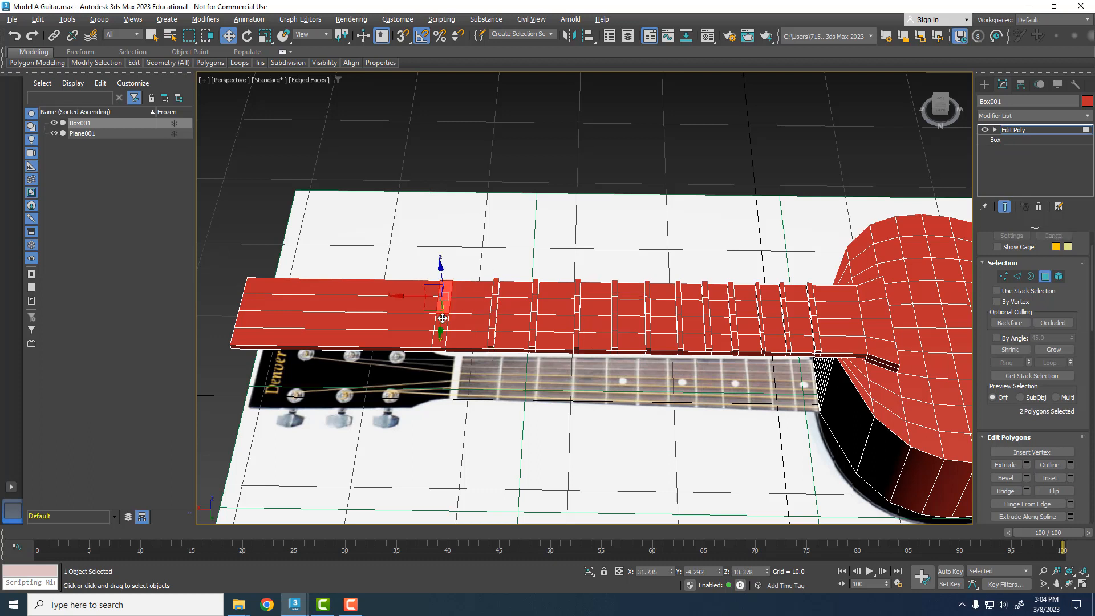
left_click(443, 322, "ctrl")
left_click(440, 338, "ctrl")
left_click(1018, 466)
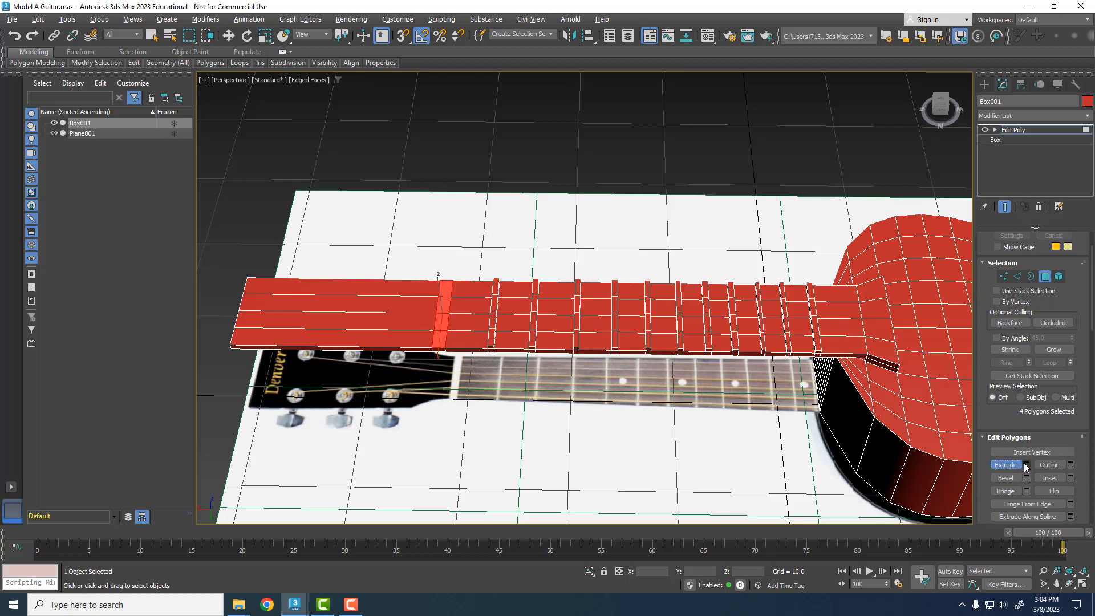
left_click(1026, 464)
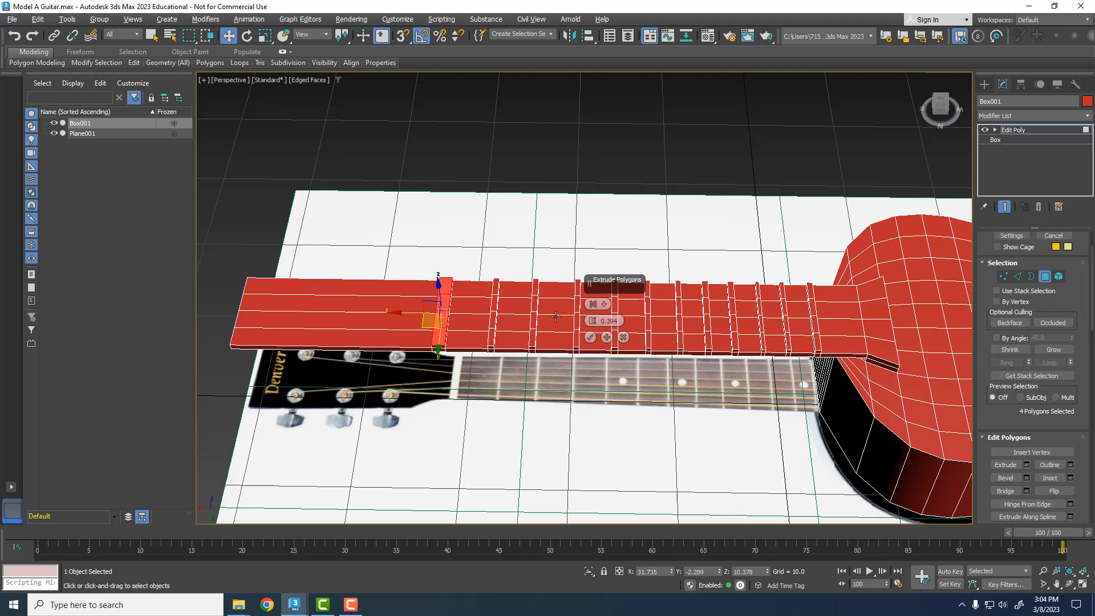
left_click(590, 337)
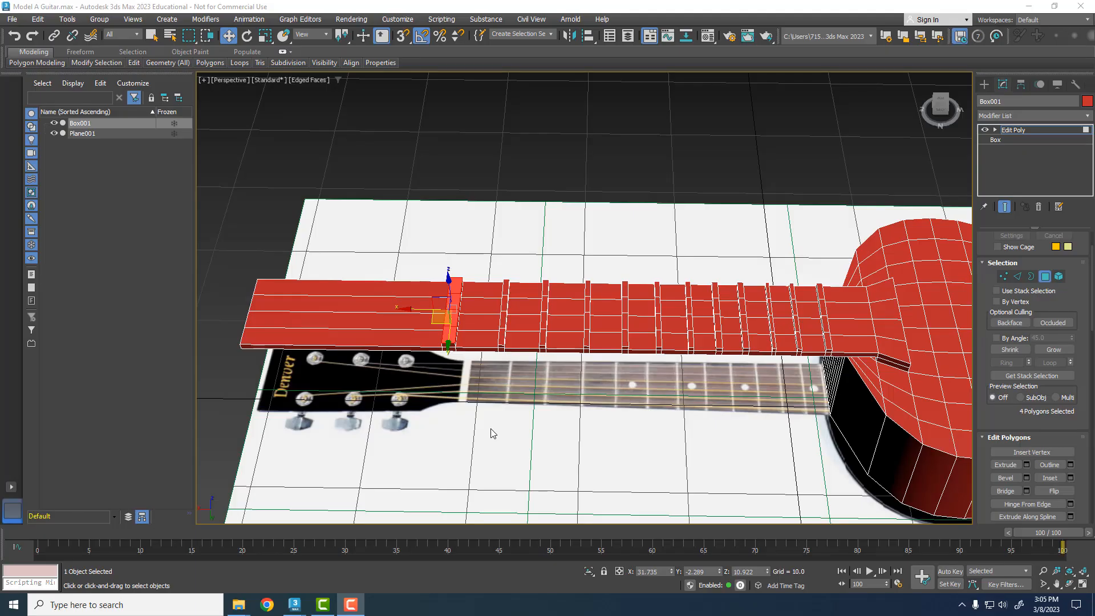
Step: Use SwiftLoop to add three pairs of edge loops across the headstock at the reference tuning peg positions, and leave SwiftLoop
middle_click_drag(492, 433, 643, 448)
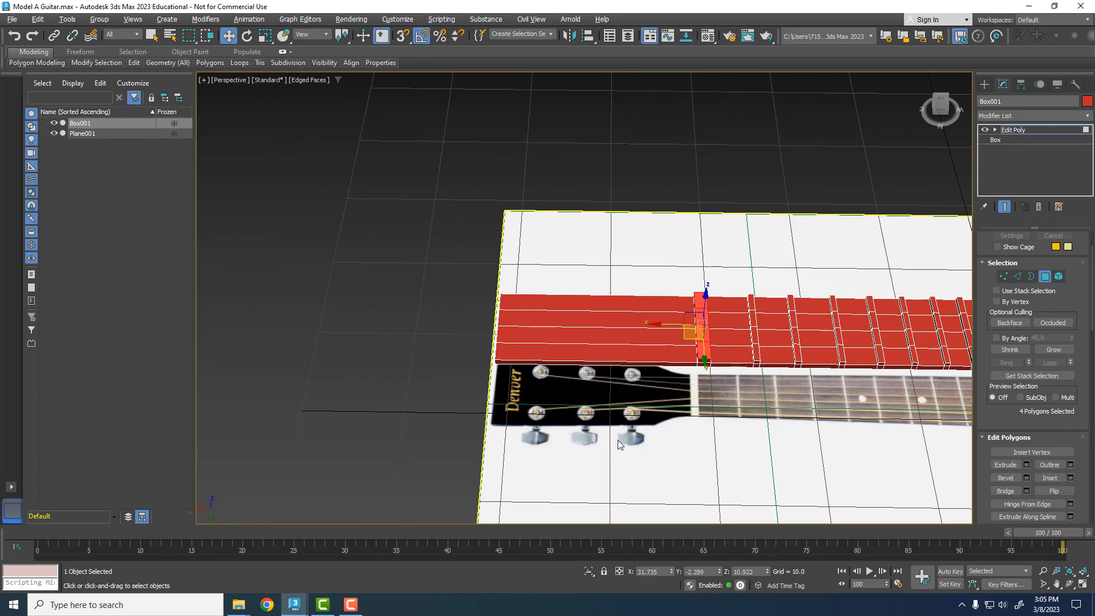
key("alt+1")
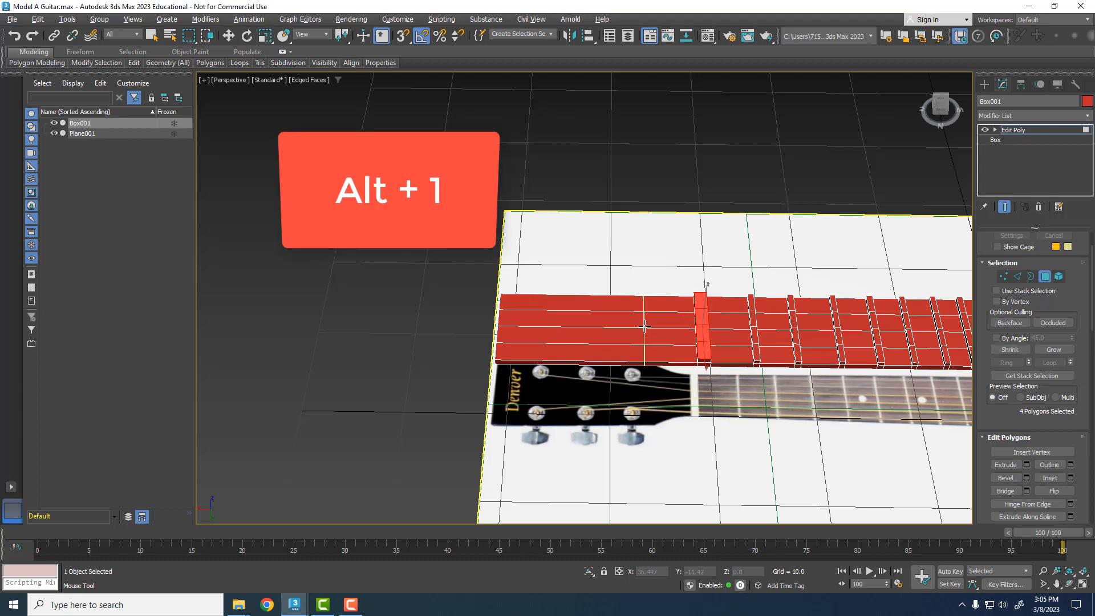
key("2")
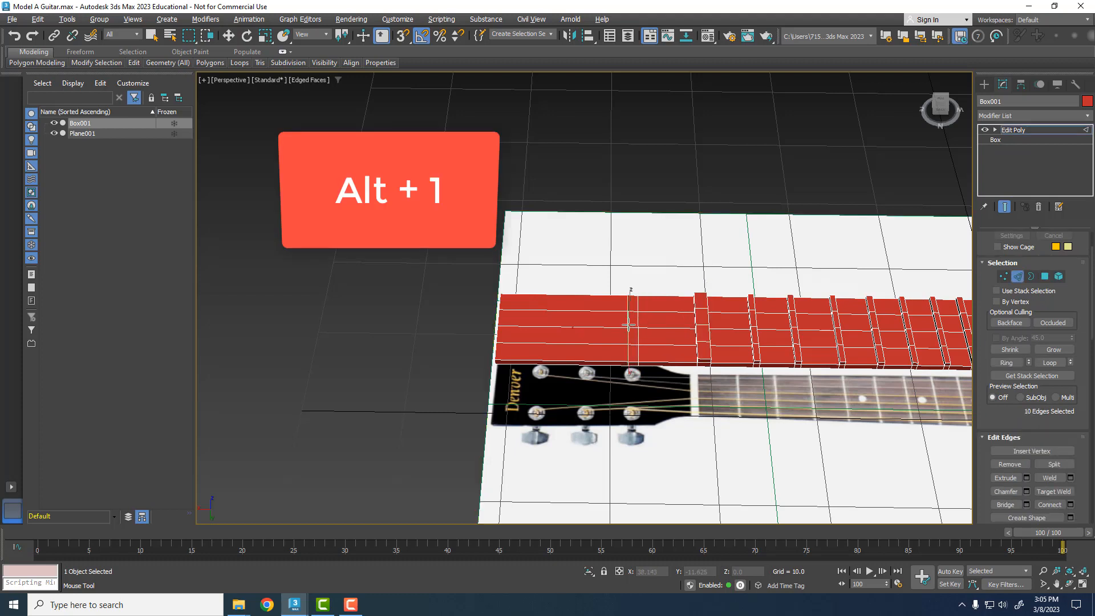
left_click(594, 327)
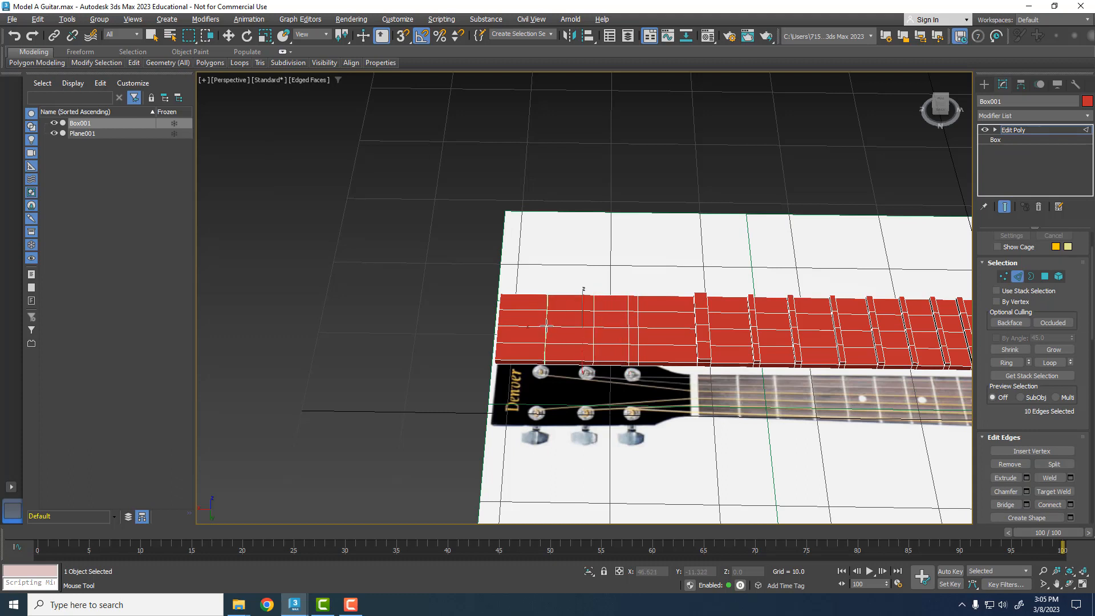
left_click(544, 323)
left_click(536, 324)
key("w")
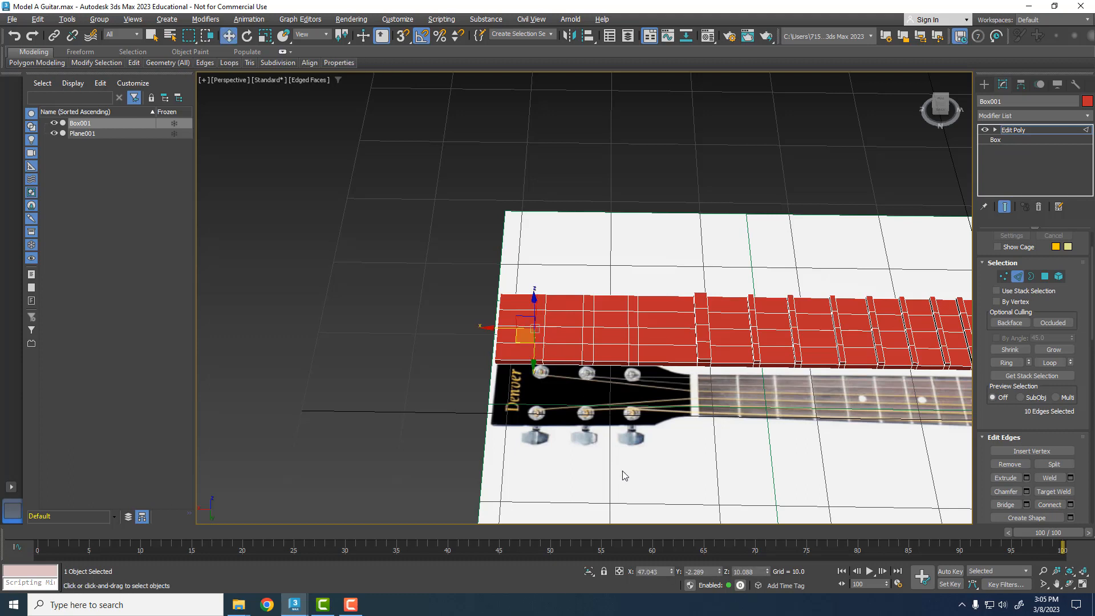
key("alt+1")
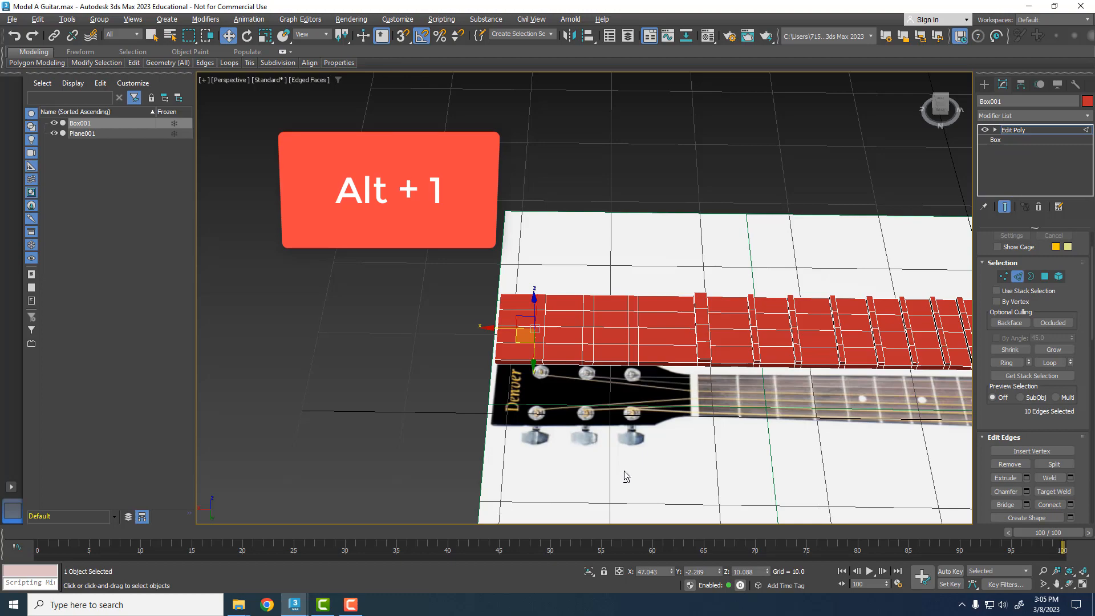
Step: Extrude the side polygon of the tuning peg strip nearest the nut outward by about 2.041
middle_click_drag(625, 475, 626, 406, "alt")
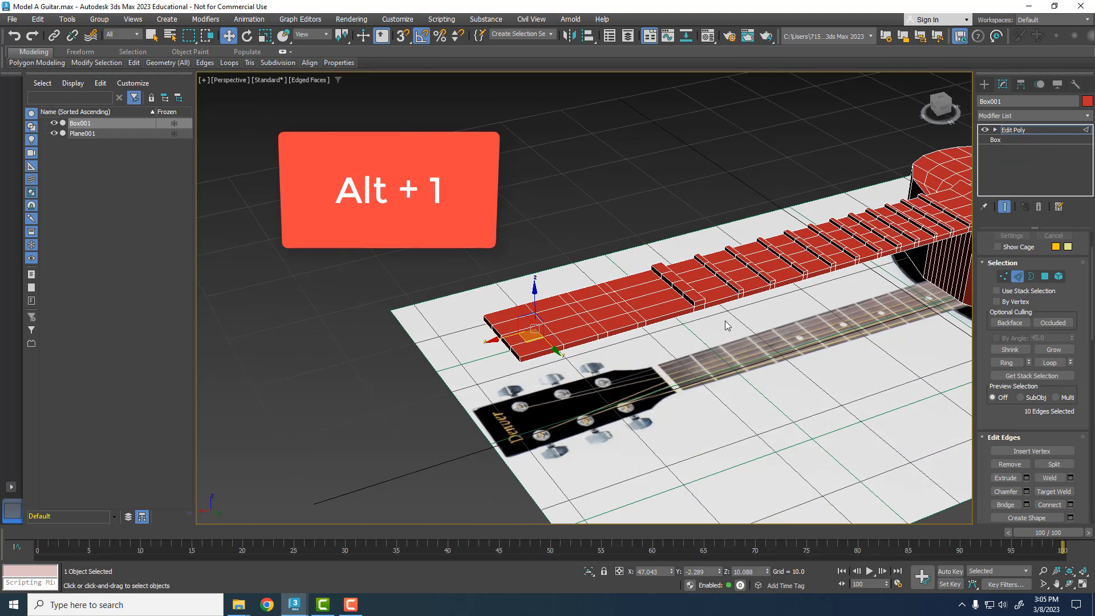
left_click(1045, 277)
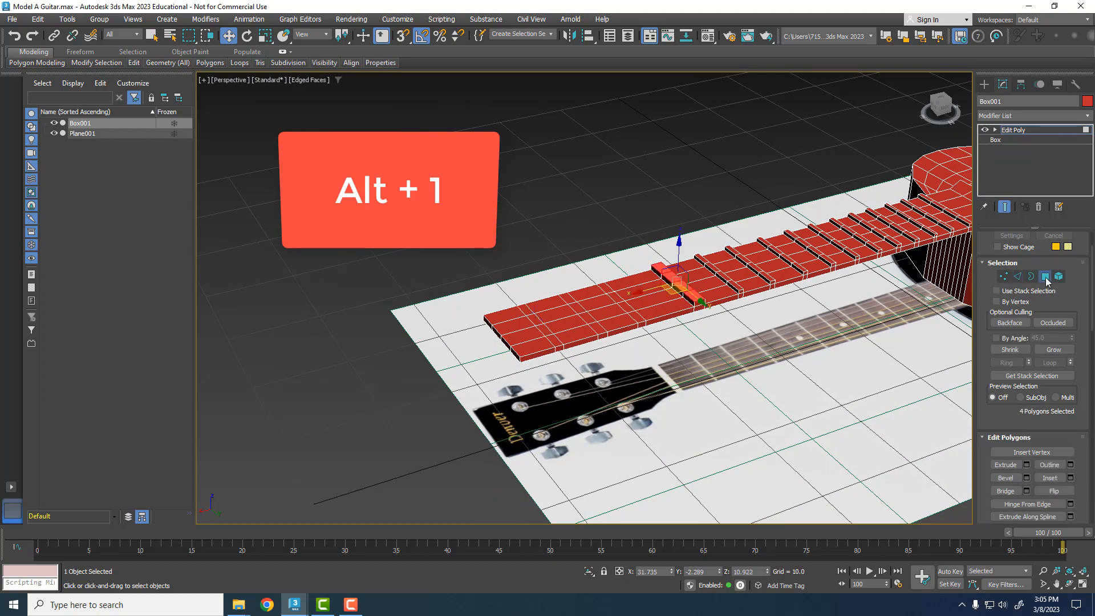
left_click(641, 323)
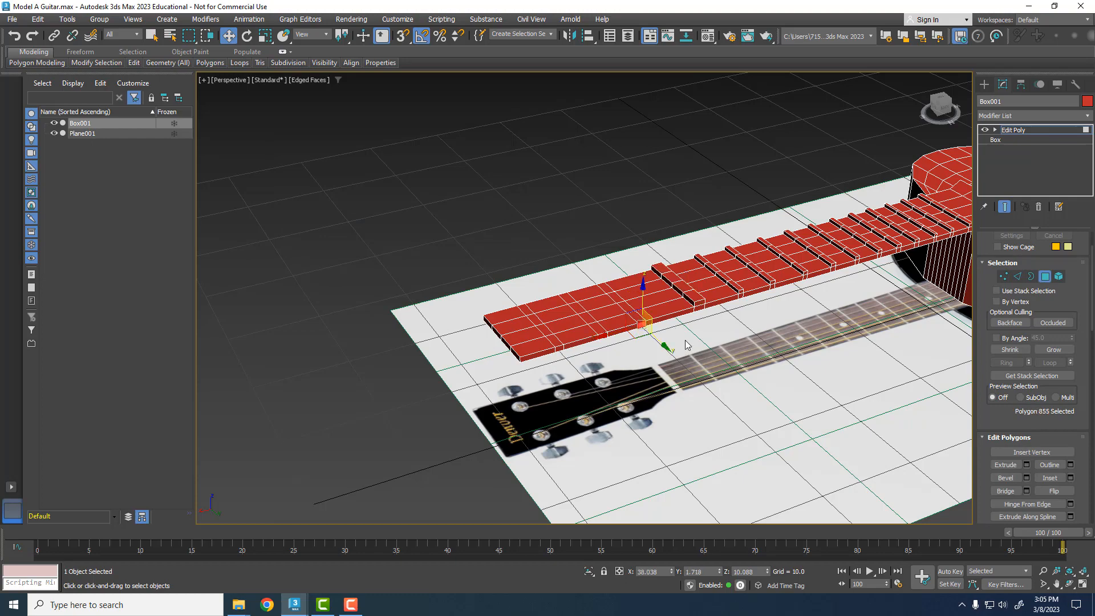
left_click(1026, 466)
middle_click_drag(679, 359, 639, 399, "alt")
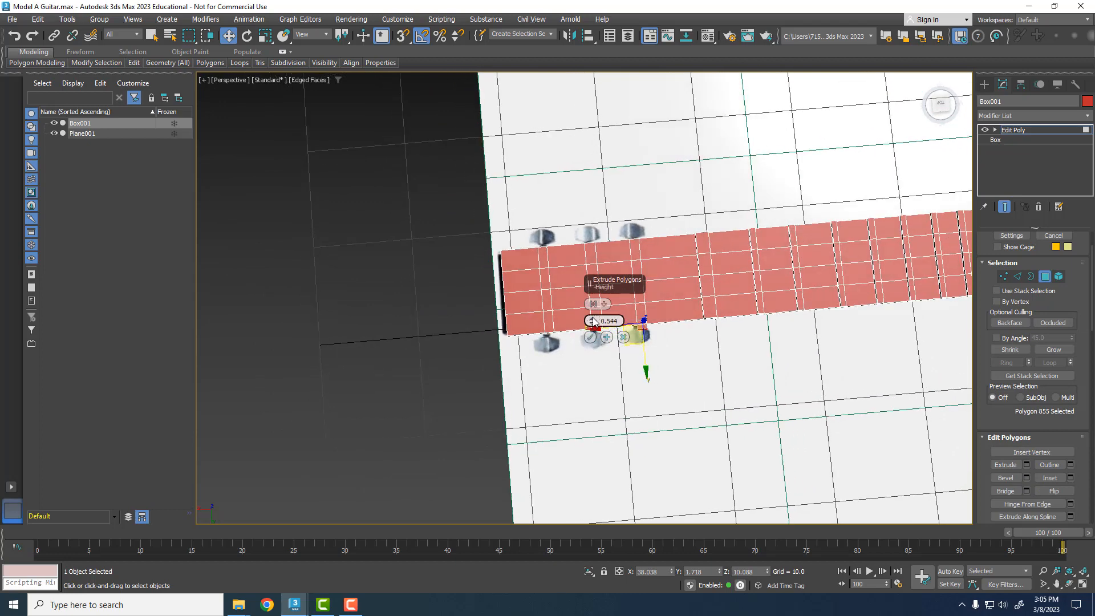
left_click_drag(594, 322, 591, 312)
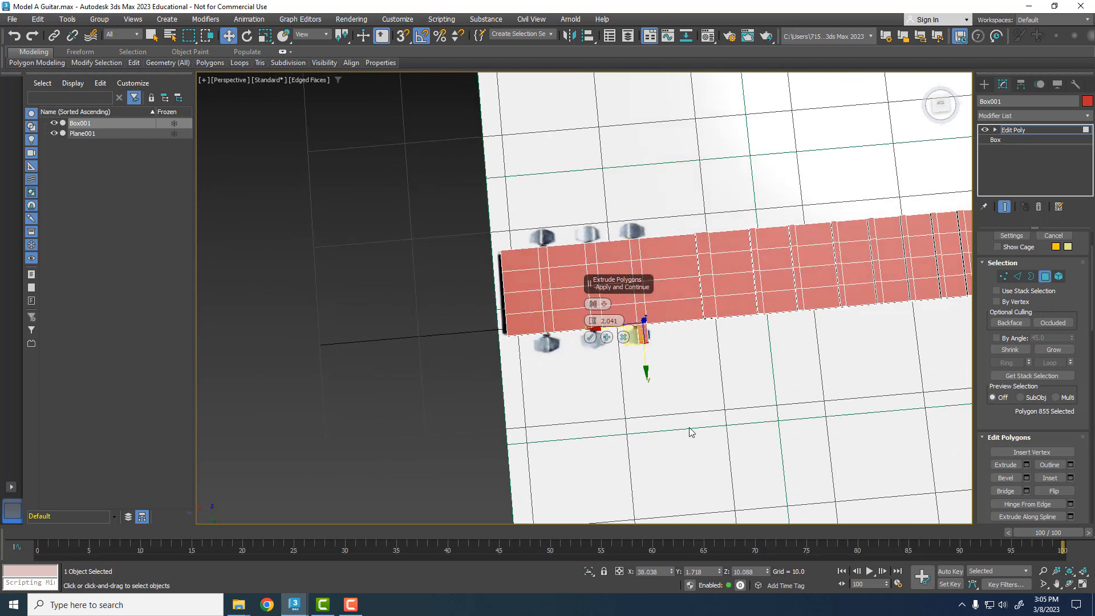
left_click(590, 337)
middle_click_drag(644, 376, 661, 322, "alt")
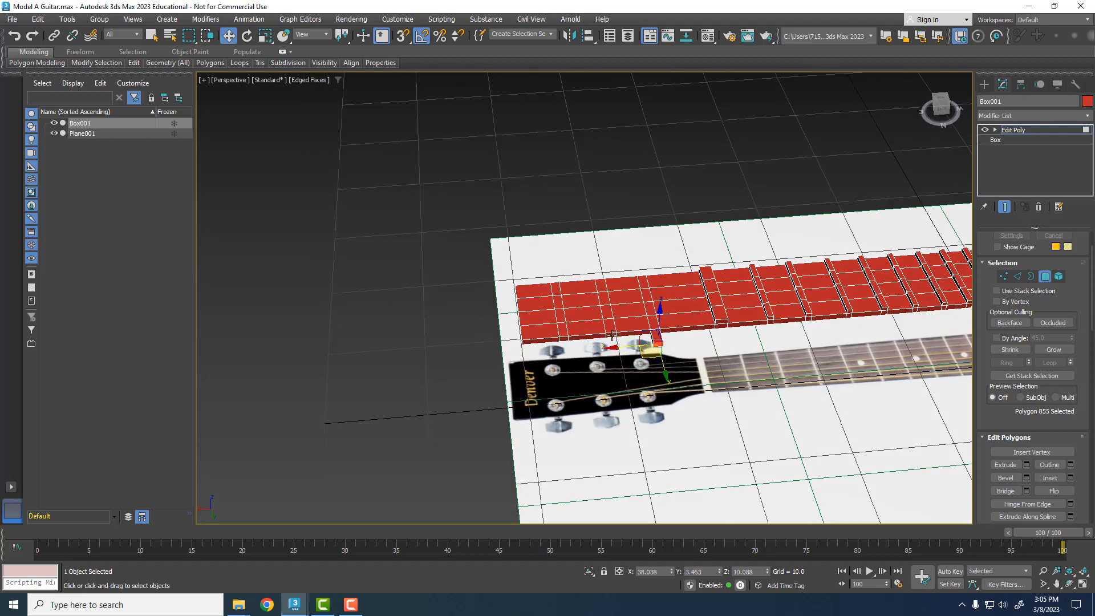
Step: Extrude the side polygons of the middle and outermost tuning peg strips on the same headstock edge by 2.041
left_click(608, 341)
left_click(1025, 466)
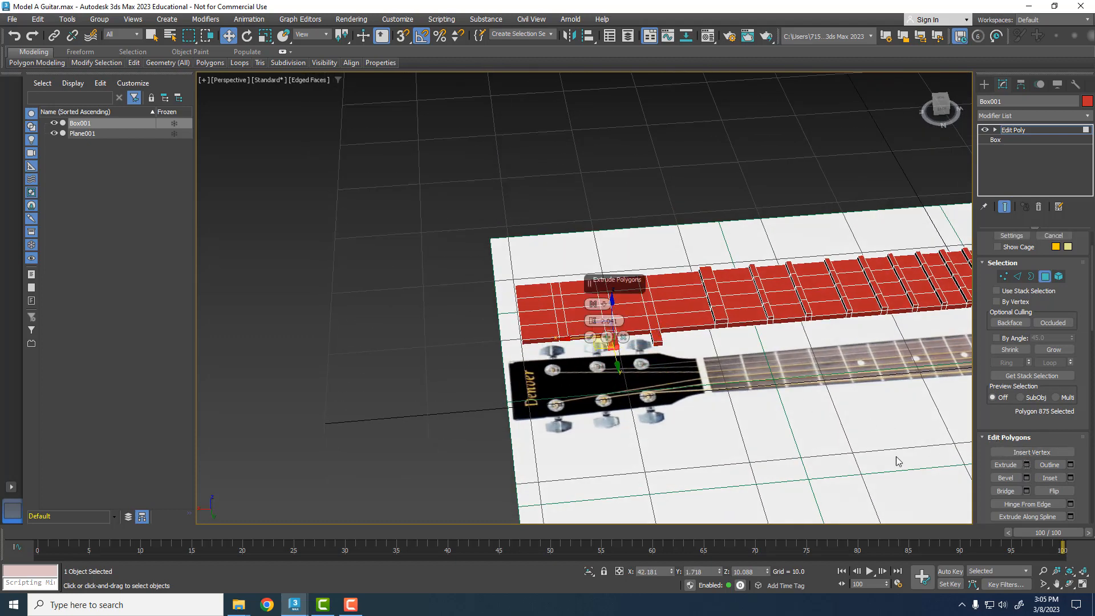
left_click(589, 338)
left_click(569, 337)
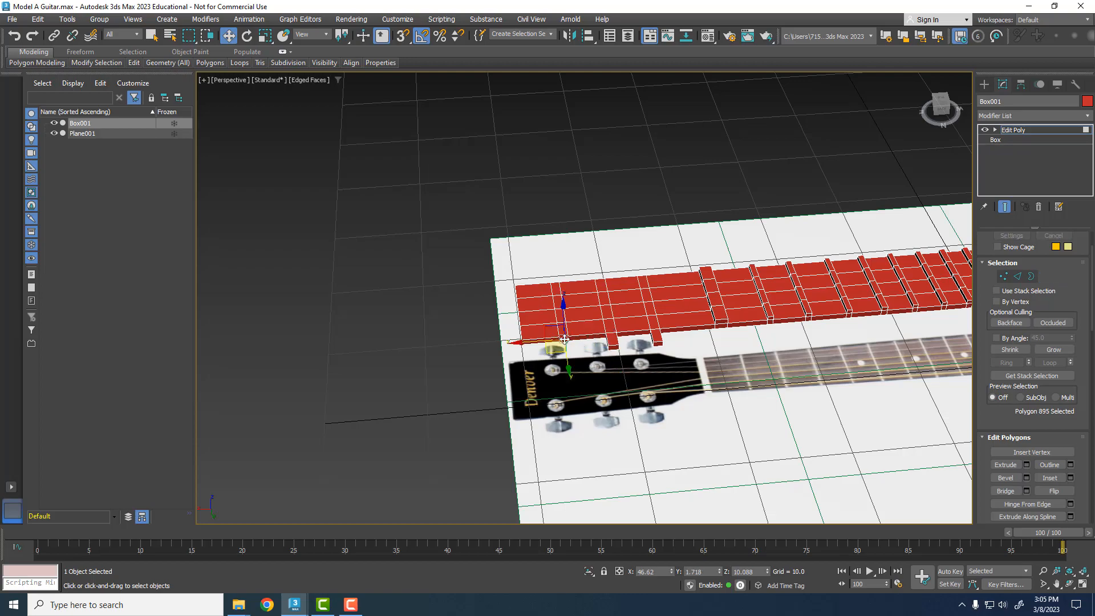
left_click(1025, 465)
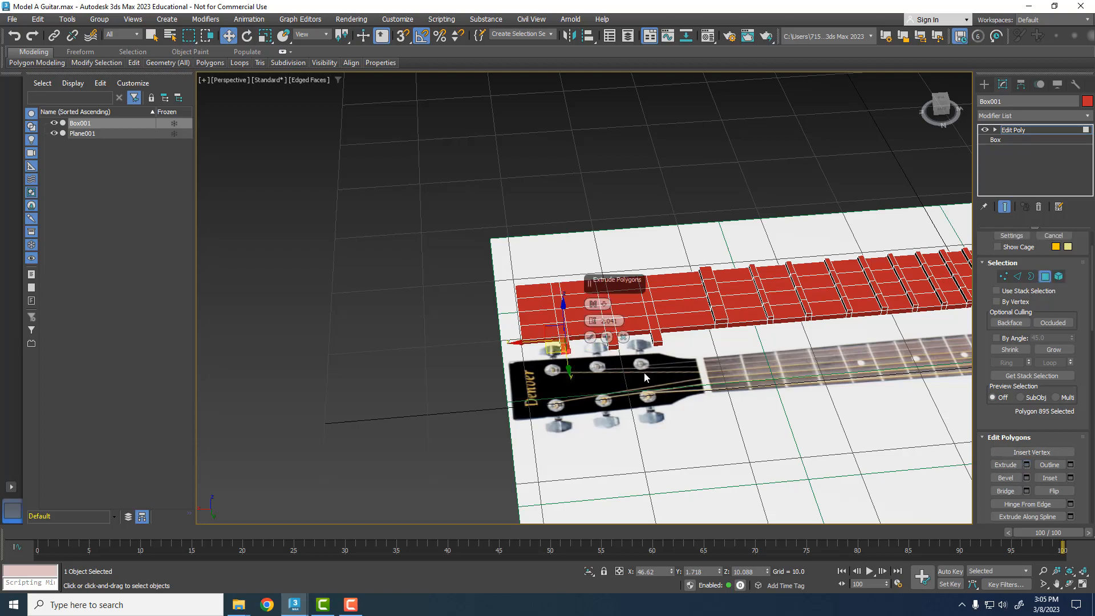
left_click(590, 338)
Step: Extrude the side polygons of the three tuning peg strips on the opposite headstock edge outward by 2.041
middle_click_drag(592, 342, 720, 360, "alt")
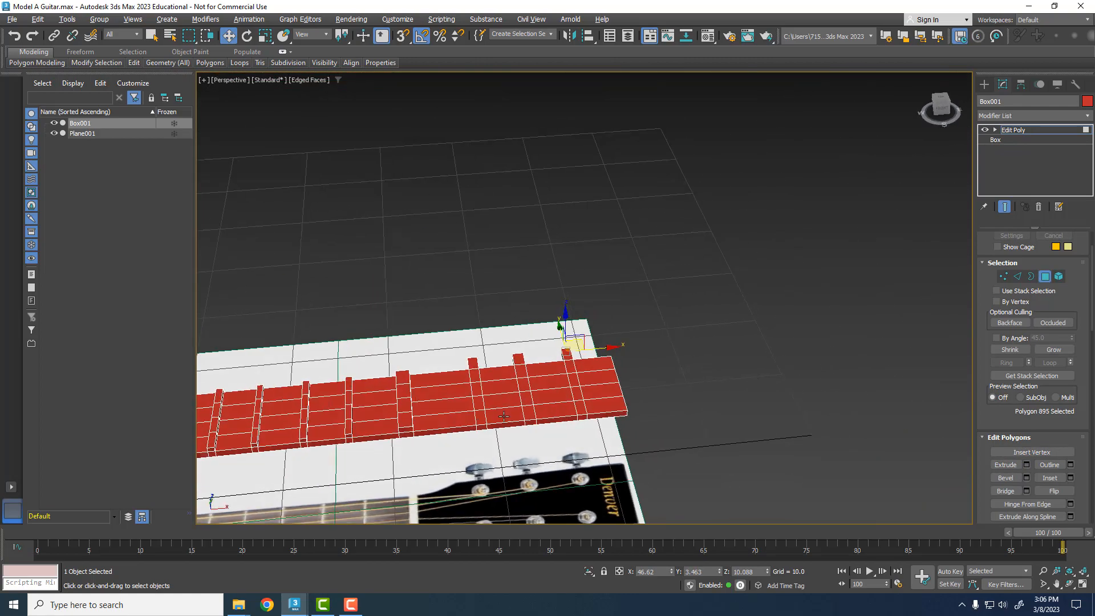
left_click(481, 426)
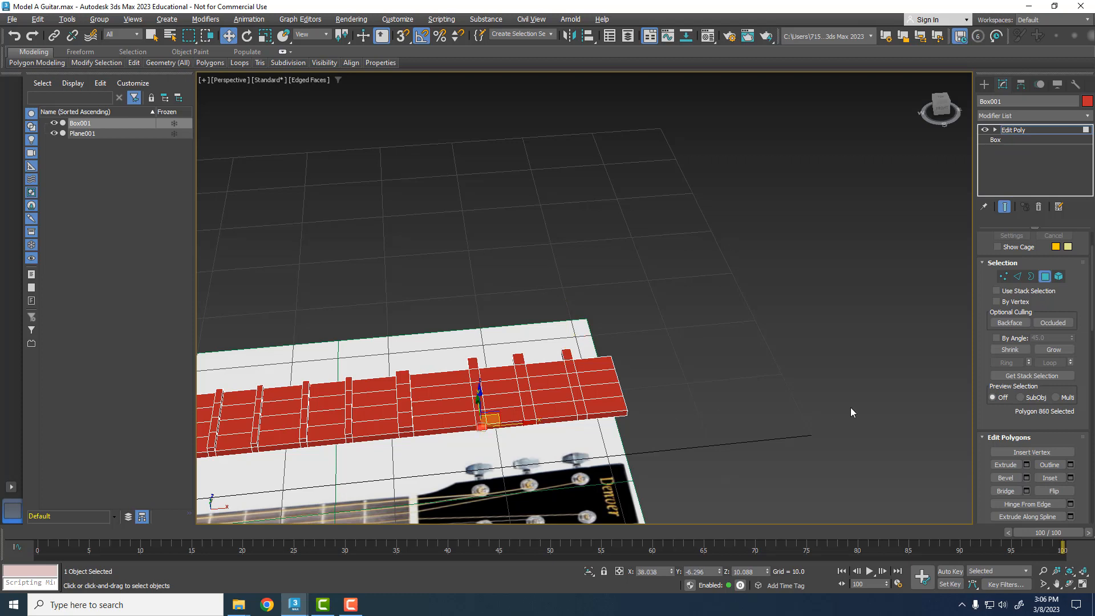
left_click(1025, 465)
left_click(590, 337)
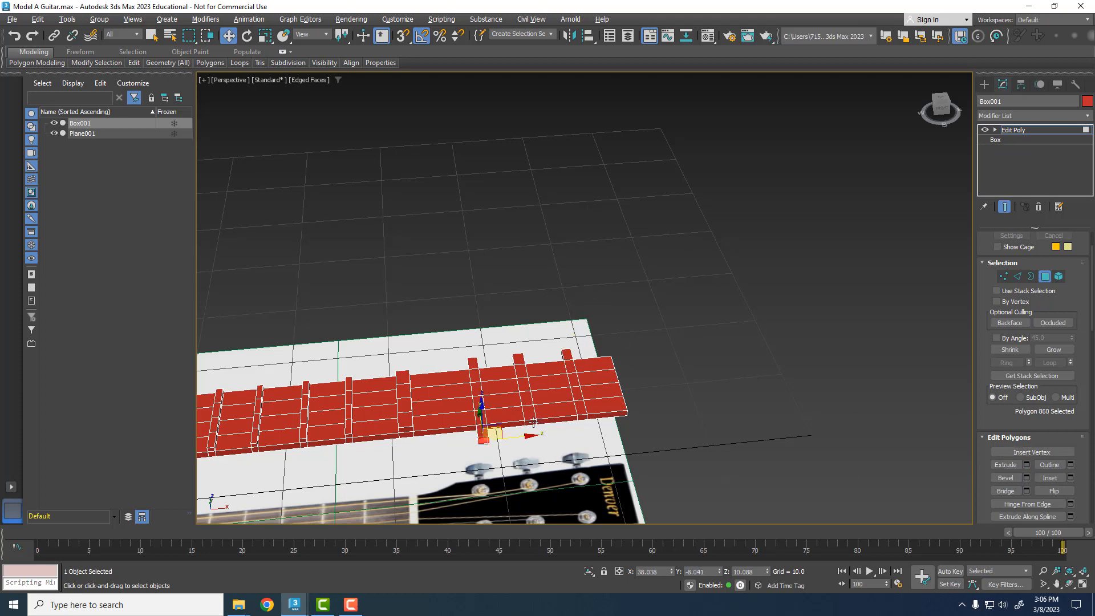
left_click(532, 421)
left_click(1026, 465)
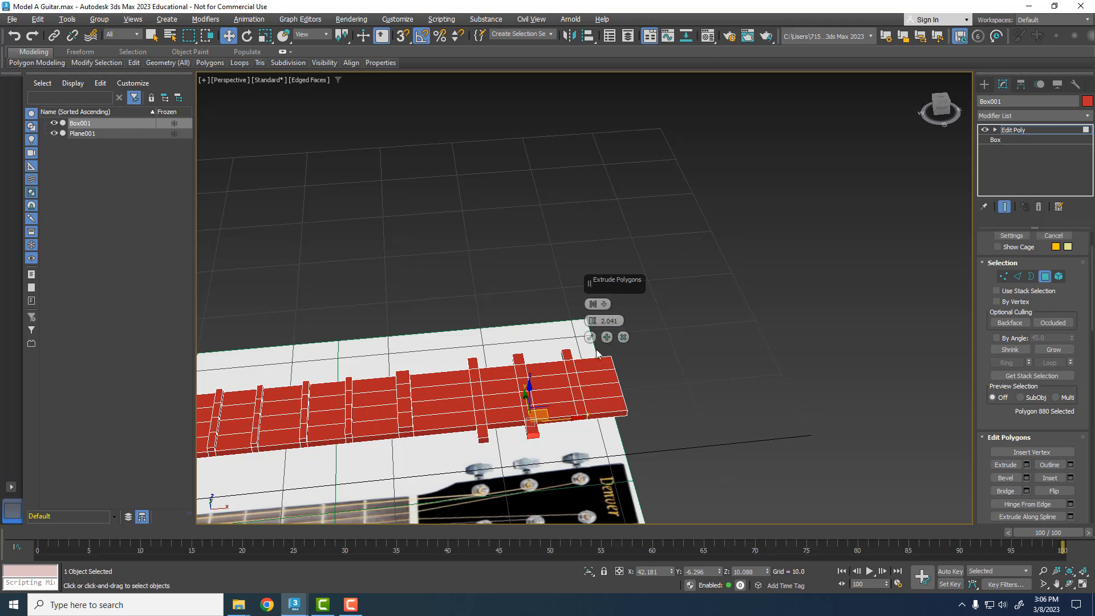
left_click(589, 337)
left_click(585, 418)
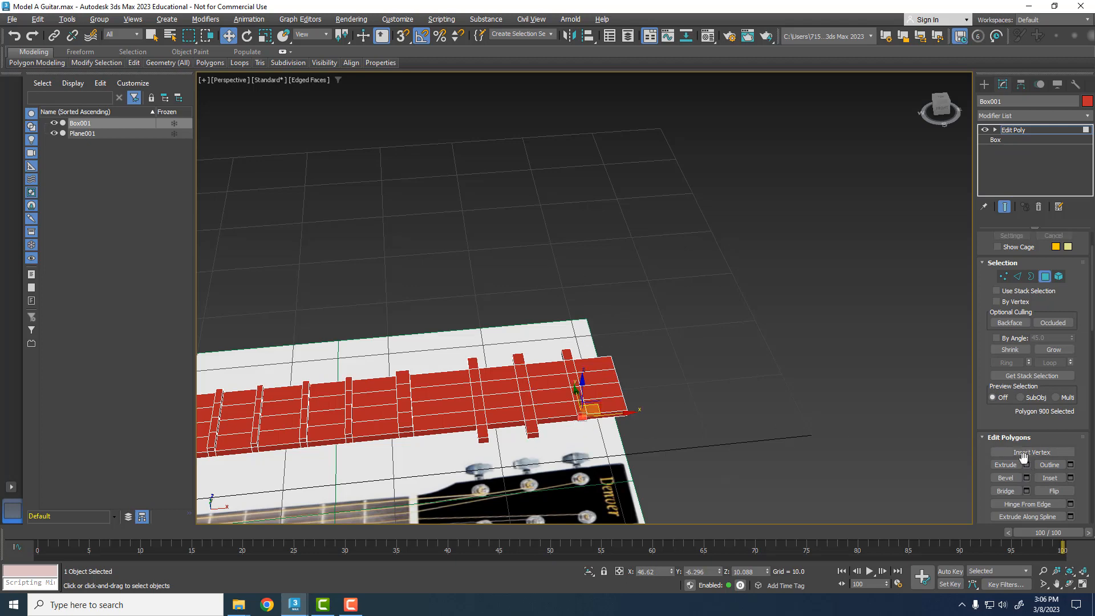
left_click(1025, 465)
left_click(589, 336)
Step: Use SwiftLoop to add an edge loop close to the headstock around each of the tuning peg stubs on both edges
middle_click_drag(627, 428, 752, 432, "alt")
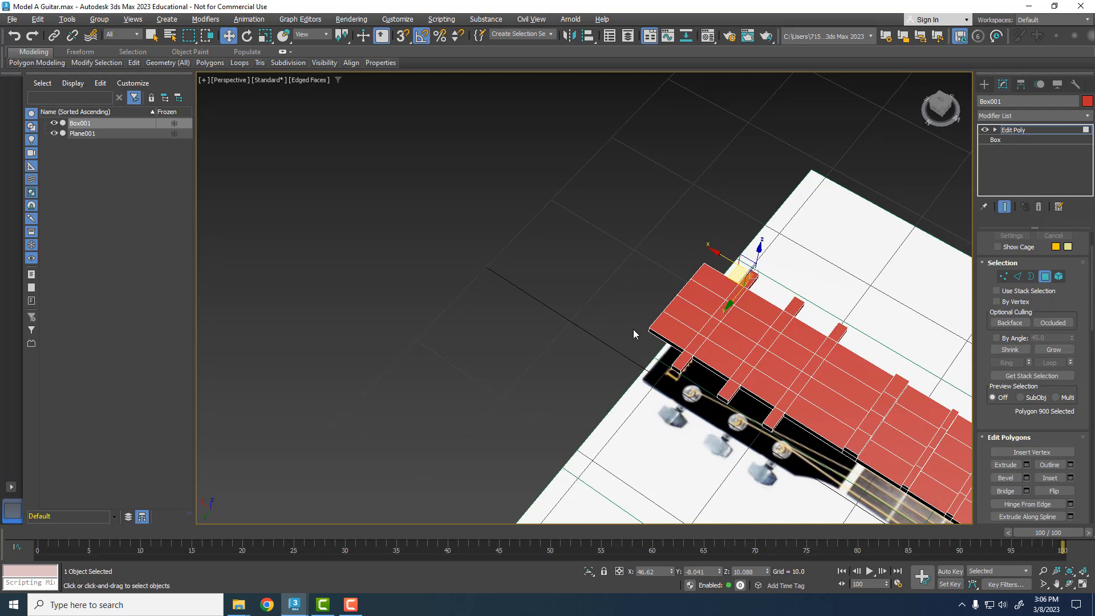
key("alt+c")
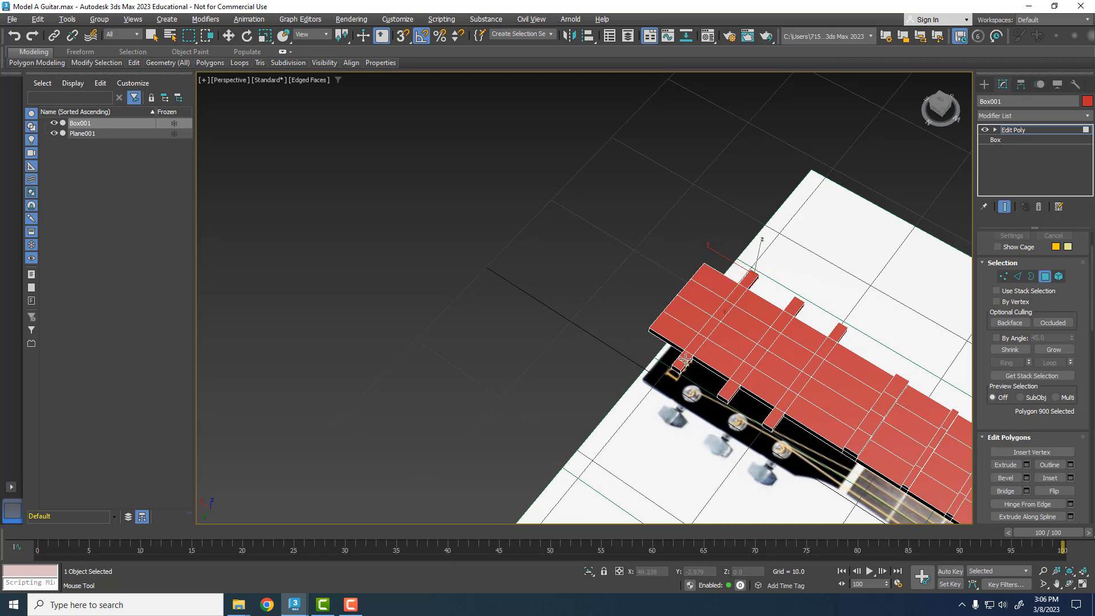
scroll(684, 361, "up", 3)
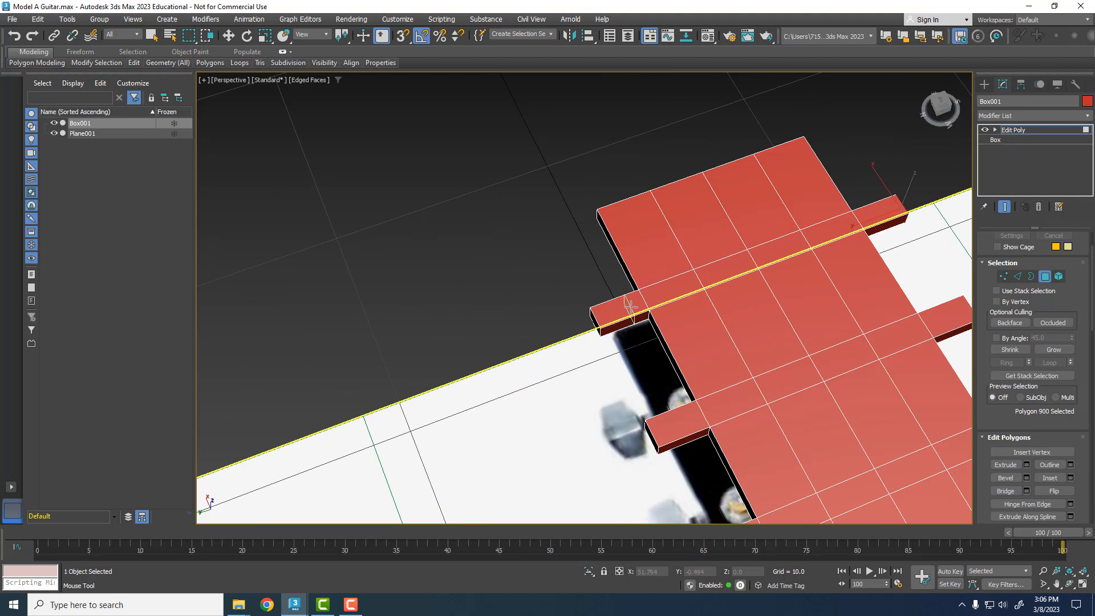
left_click(631, 307)
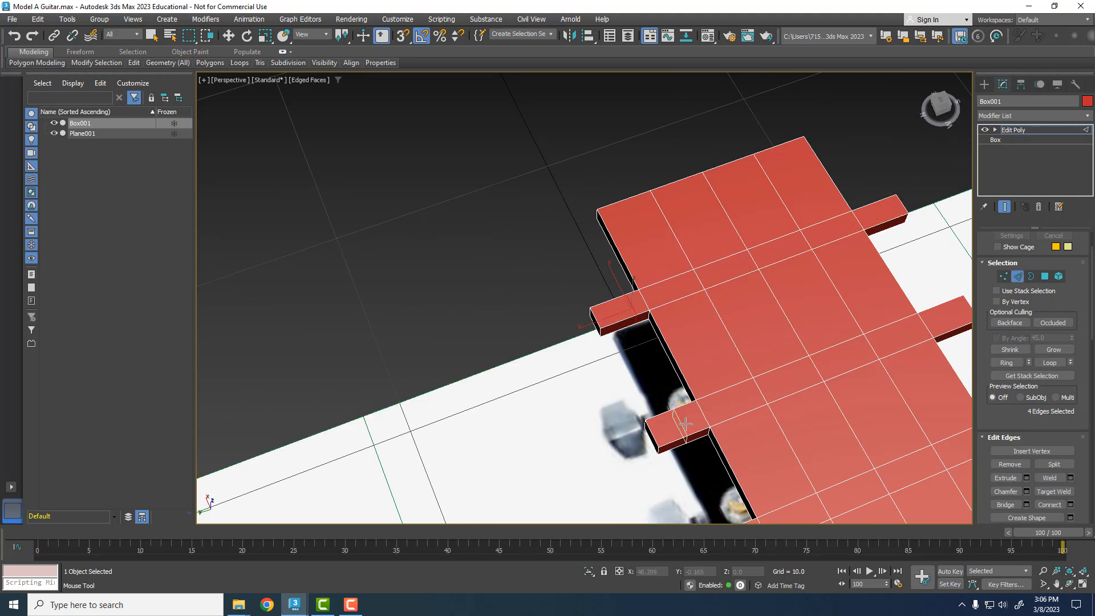
left_click(695, 426)
middle_click_drag(695, 426, 639, 309)
left_click(694, 414)
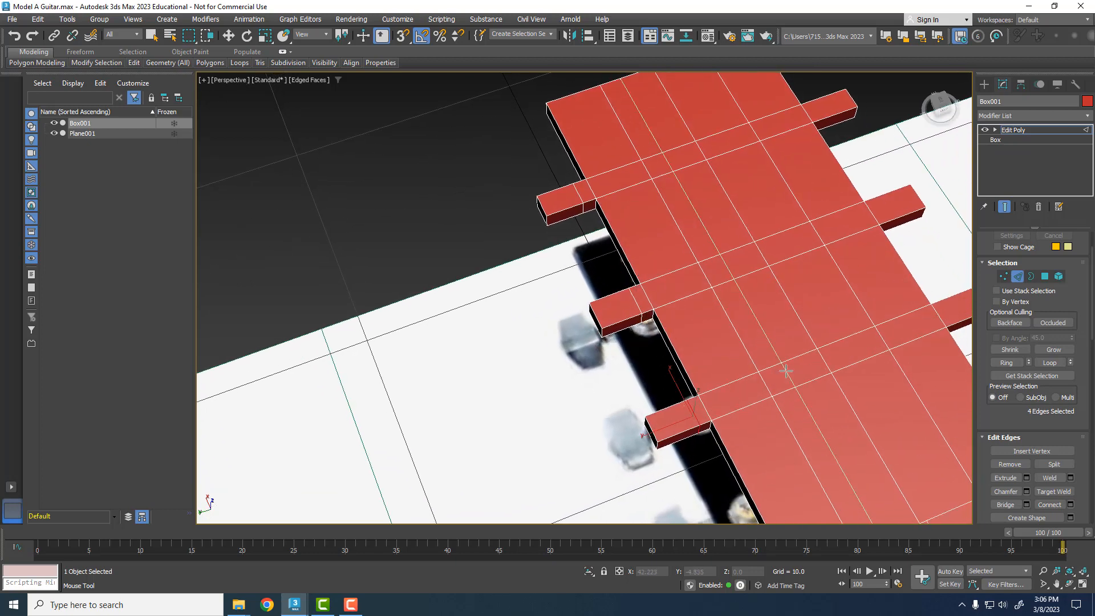
middle_click_drag(694, 413, 496, 435)
left_click(671, 385)
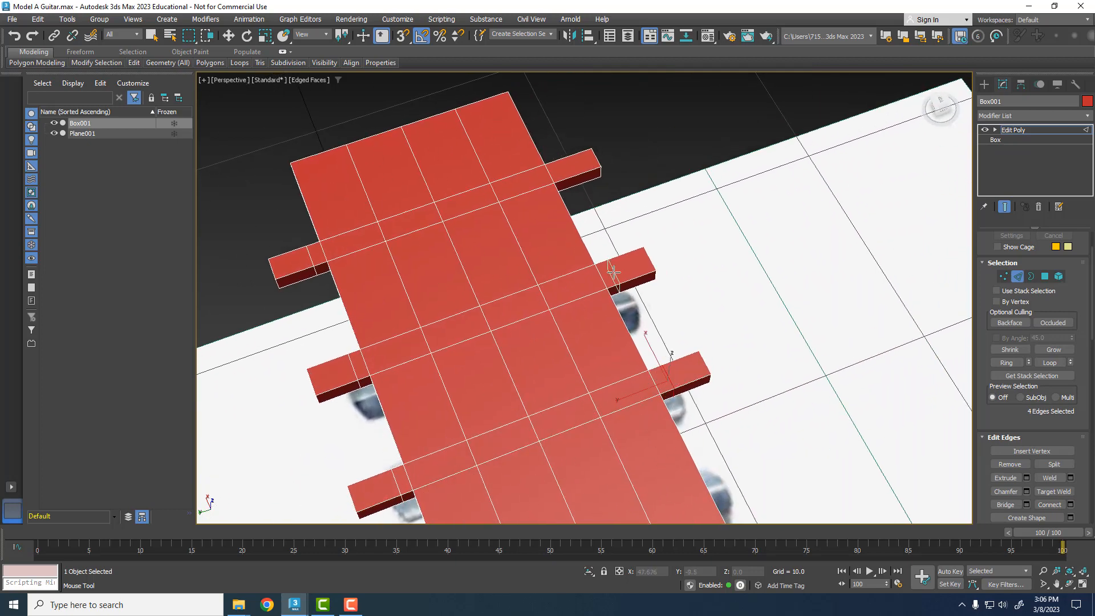
left_click(567, 177)
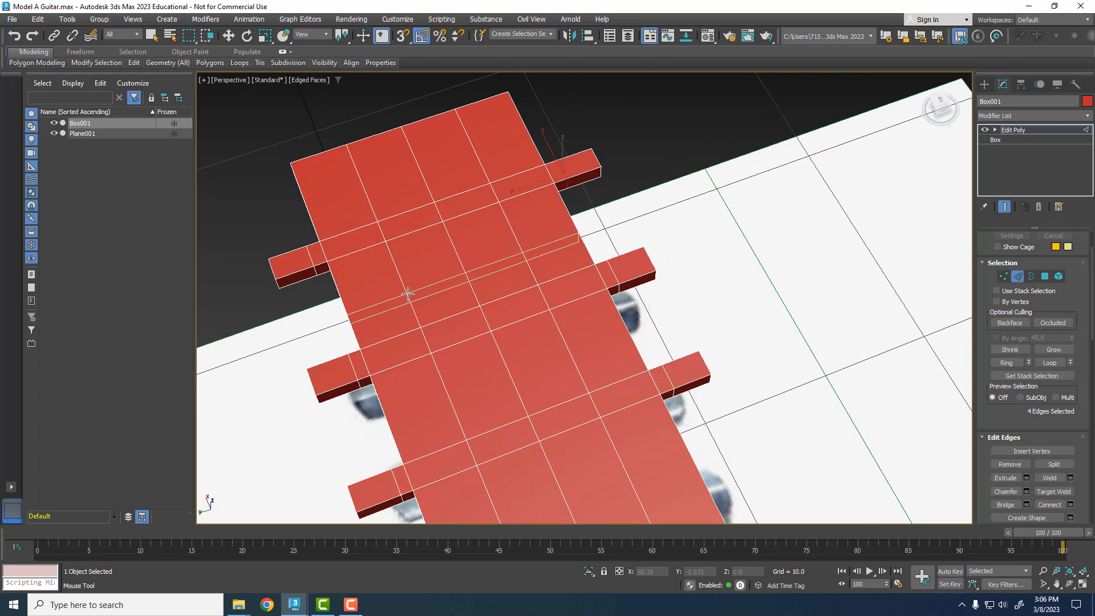
middle_click_drag(405, 296, 621, 285)
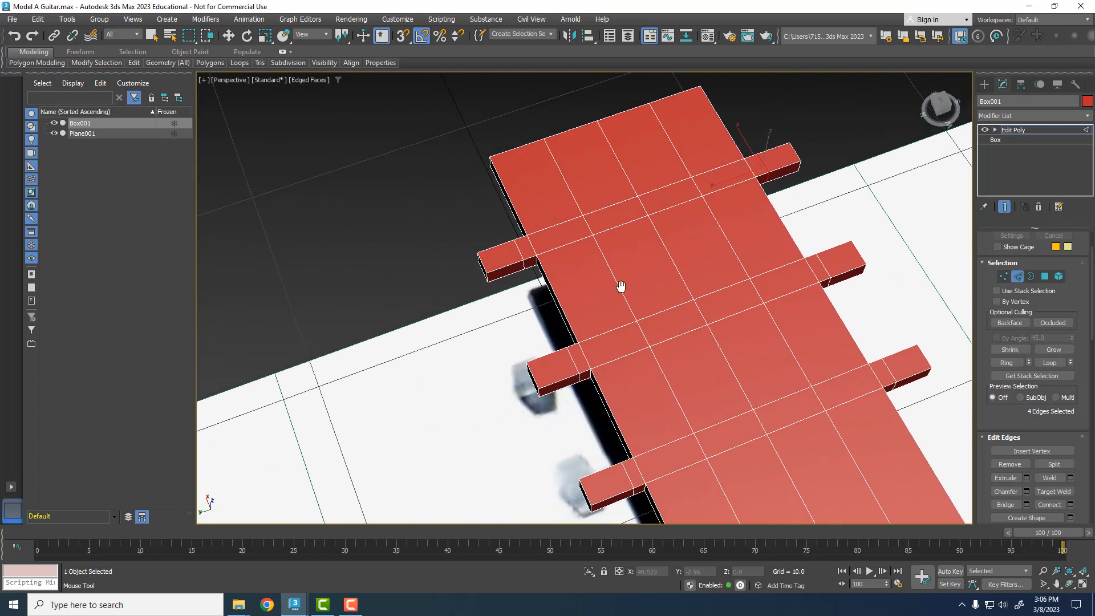
Step: Select the nut-facing side polygon on the outer part of the outermost tuning peg and extrude it by about 1.012
left_click(1044, 276)
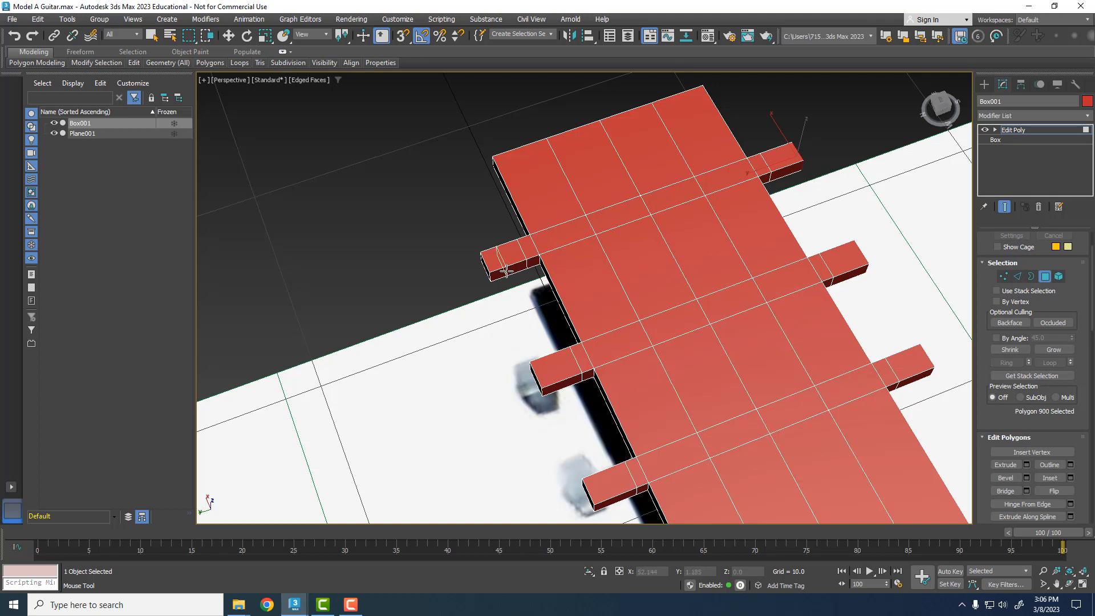
key("w")
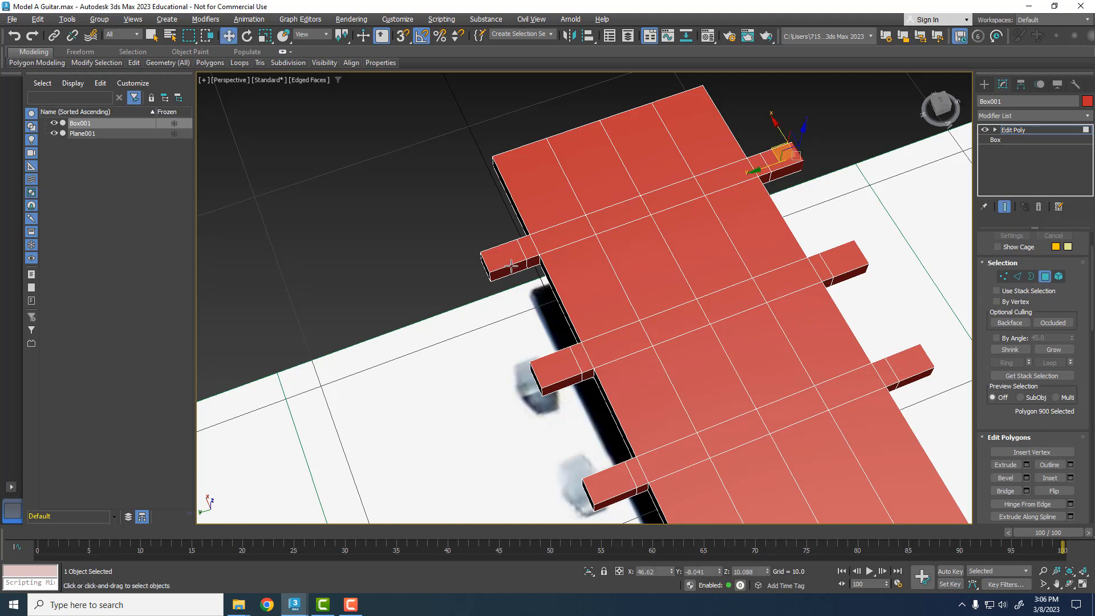
left_click(507, 270)
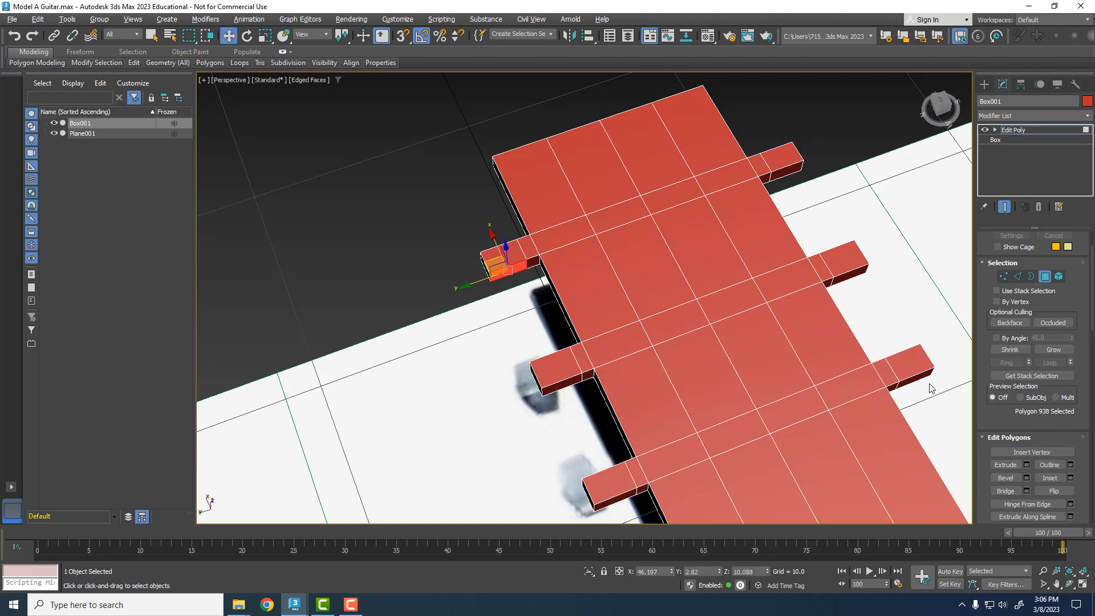
left_click(1026, 465)
middle_click_drag(471, 335, 543, 391)
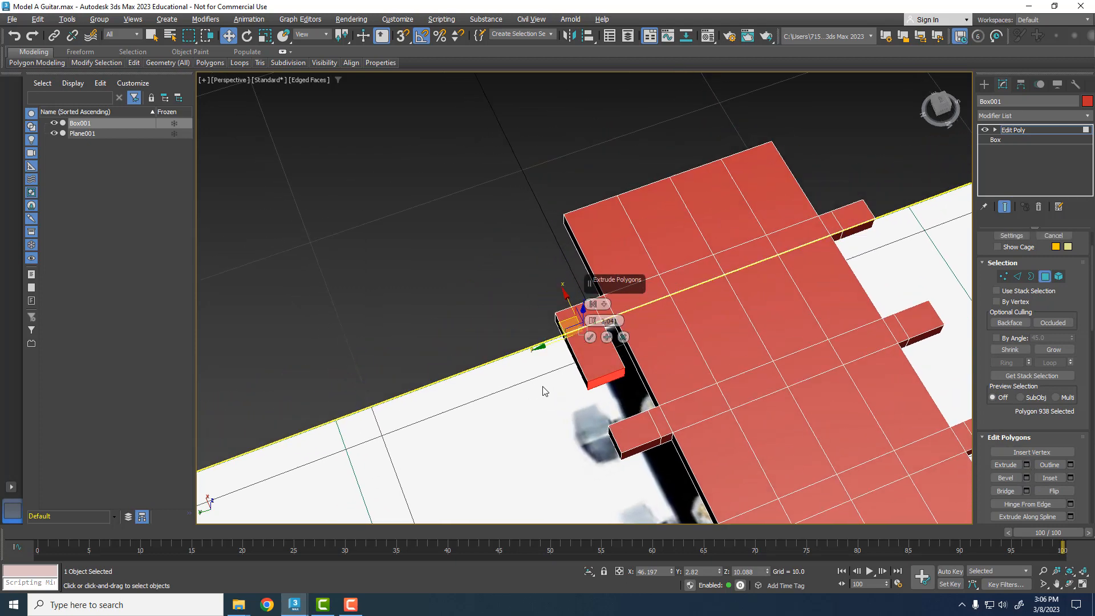
left_click_drag(590, 327, 590, 318)
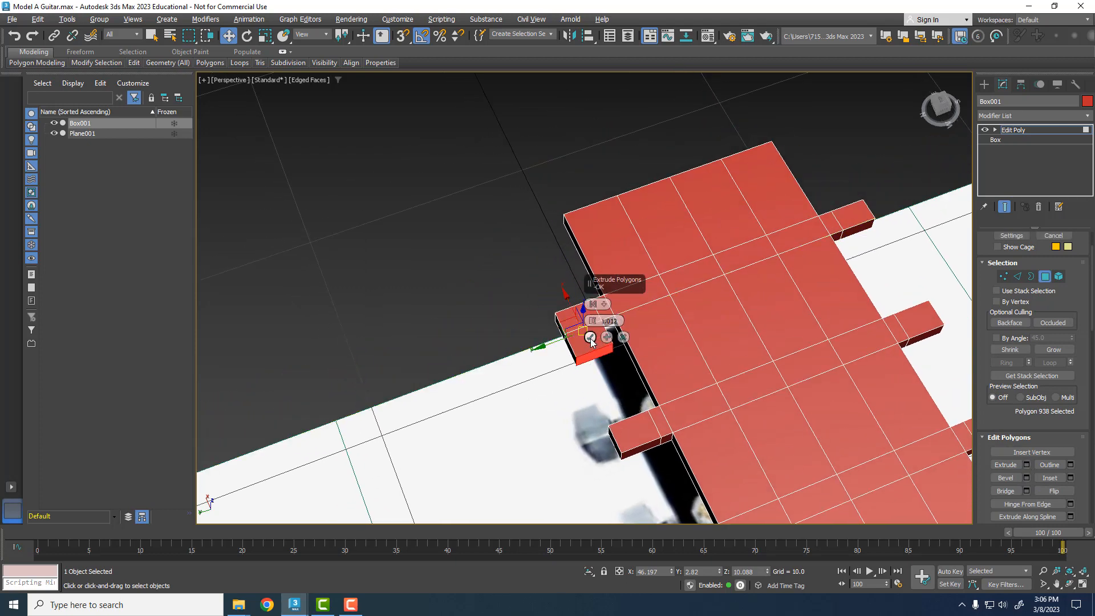
left_click(591, 340)
Step: Extrude the opposite side polygon of that outermost peg by 1.012, and extrude the remaining side polygon of the outermost peg across the headstock
middle_click_drag(590, 340, 578, 363, "alt")
left_click(559, 383)
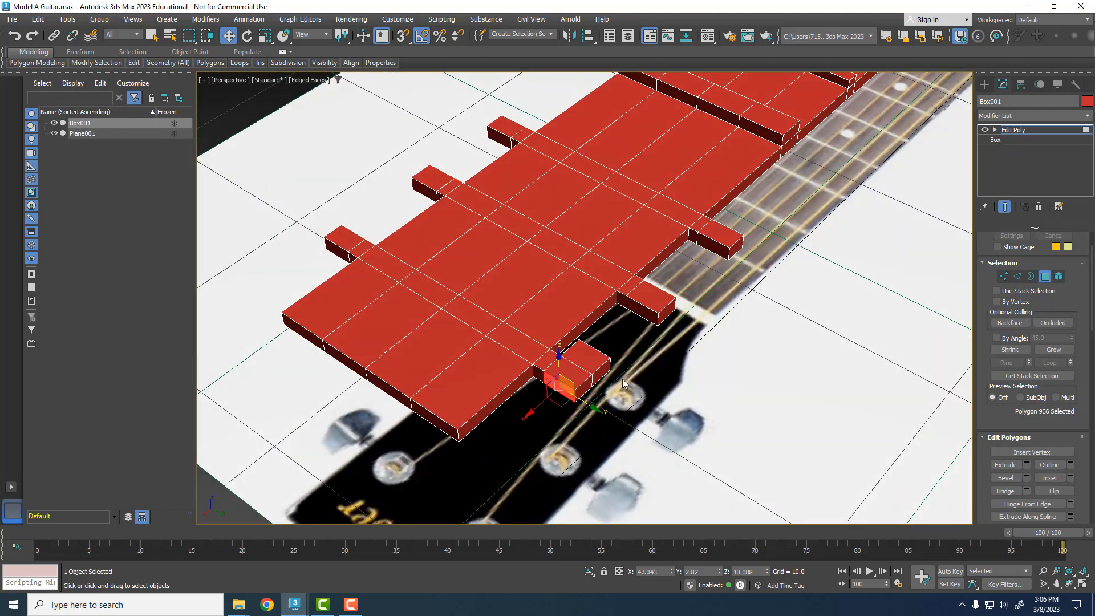
left_click(1026, 464)
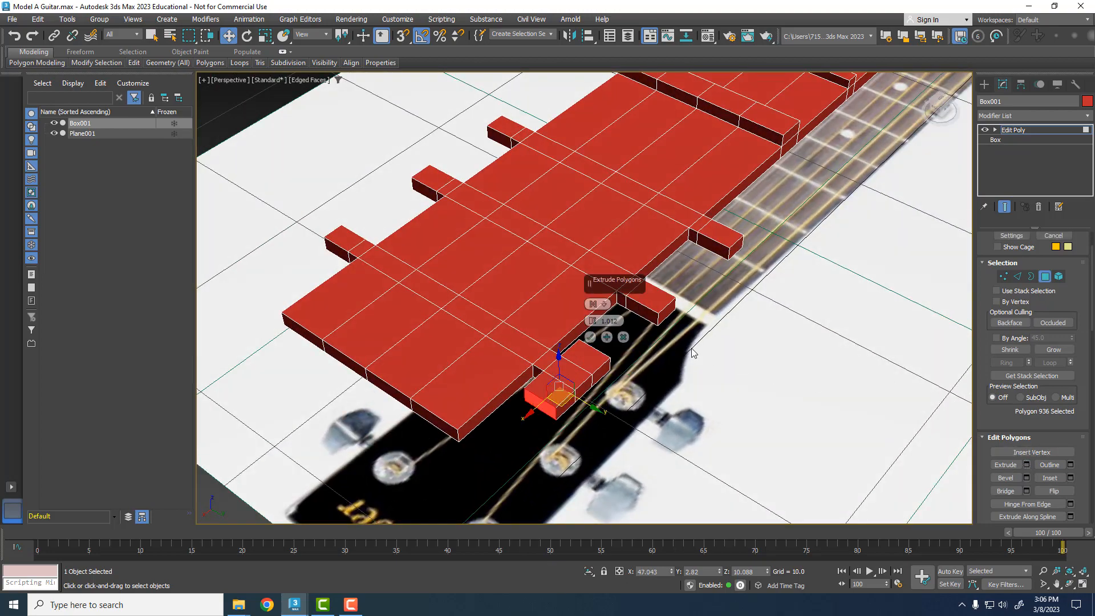
left_click(592, 338)
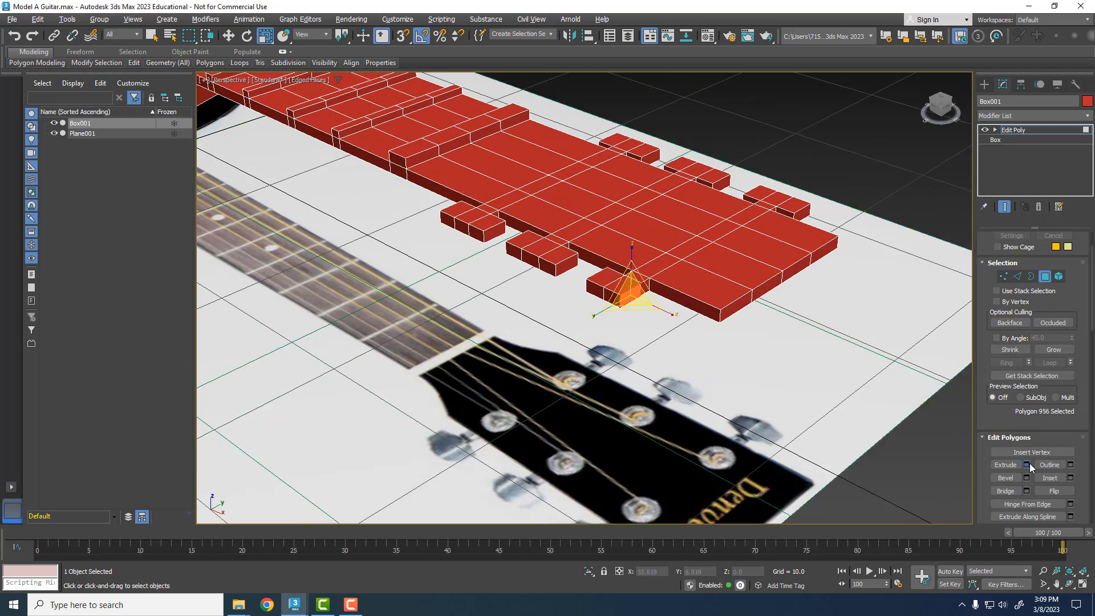
left_click(1026, 464)
left_click(595, 341)
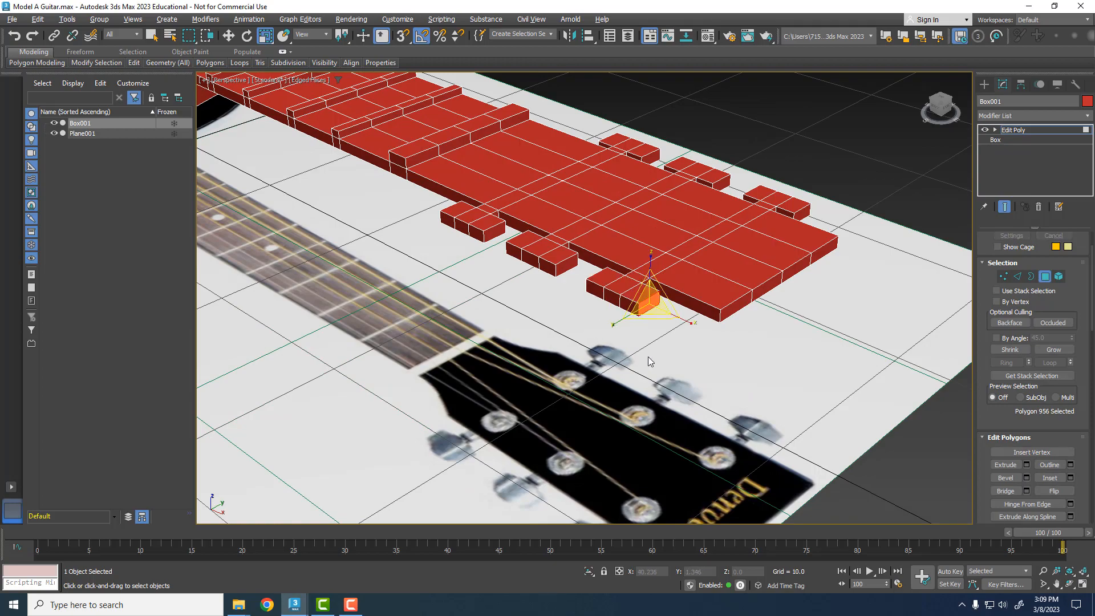
Step: Raise the four middle top vertices of the outermost tuning peg on the opposite headstock edge to a Z of about 10.722
middle_click_drag(752, 204, 804, 330, "alt")
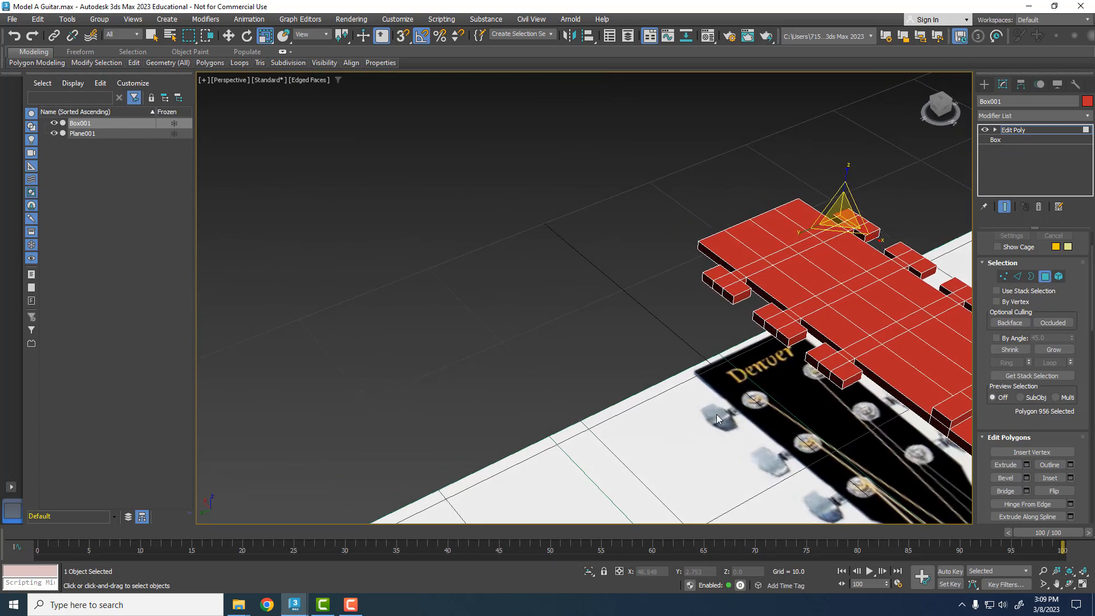
middle_click_drag(716, 413, 710, 333, "alt")
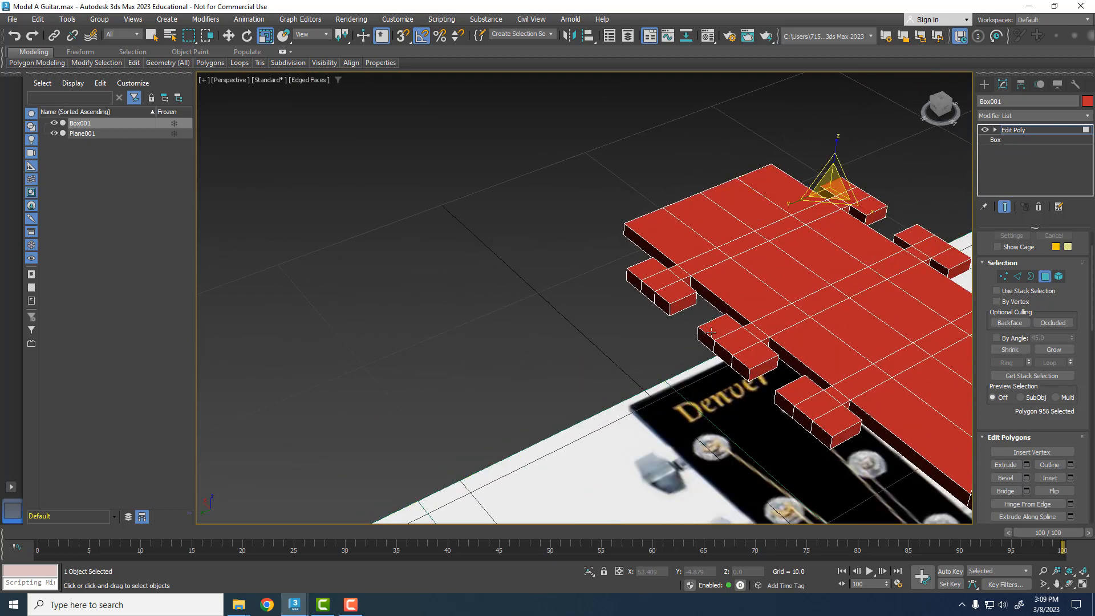
left_click(1003, 276)
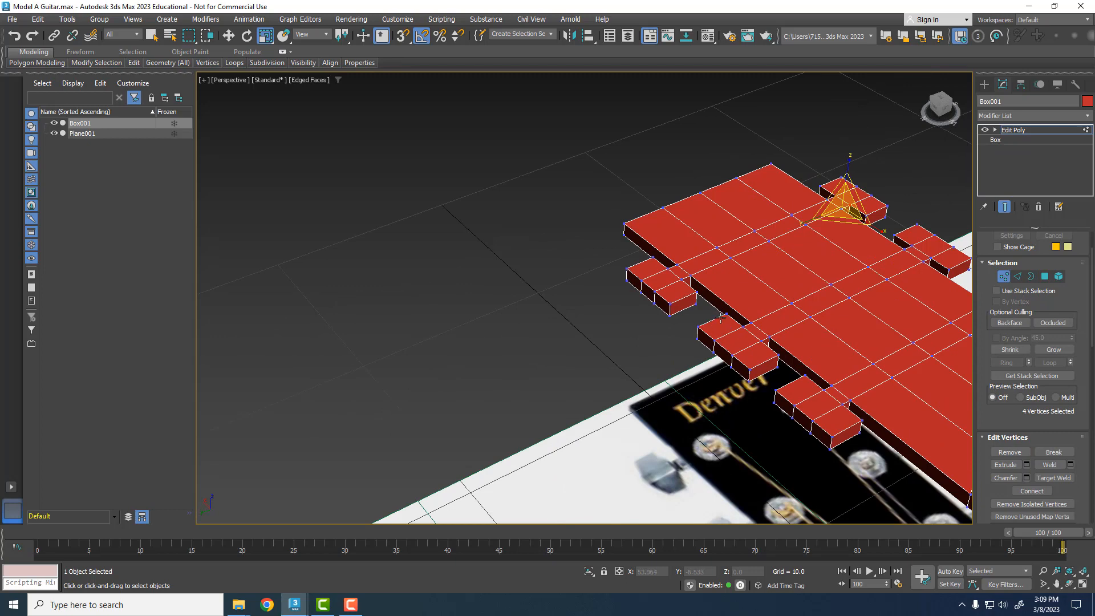
middle_click_drag(717, 318, 610, 241, "alt")
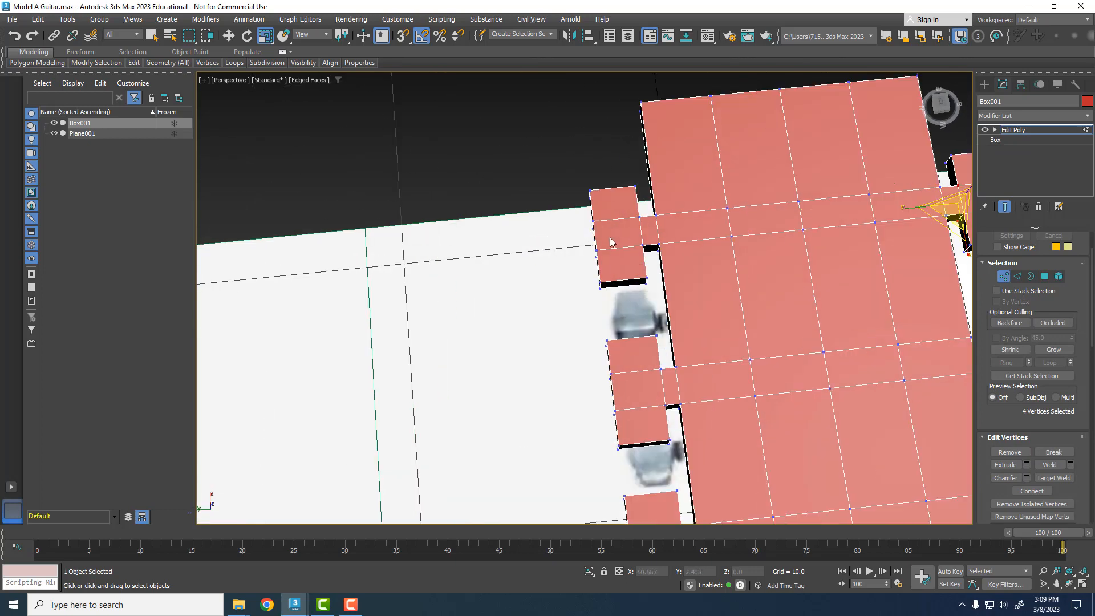
left_click(596, 251)
left_click(642, 246, "ctrl")
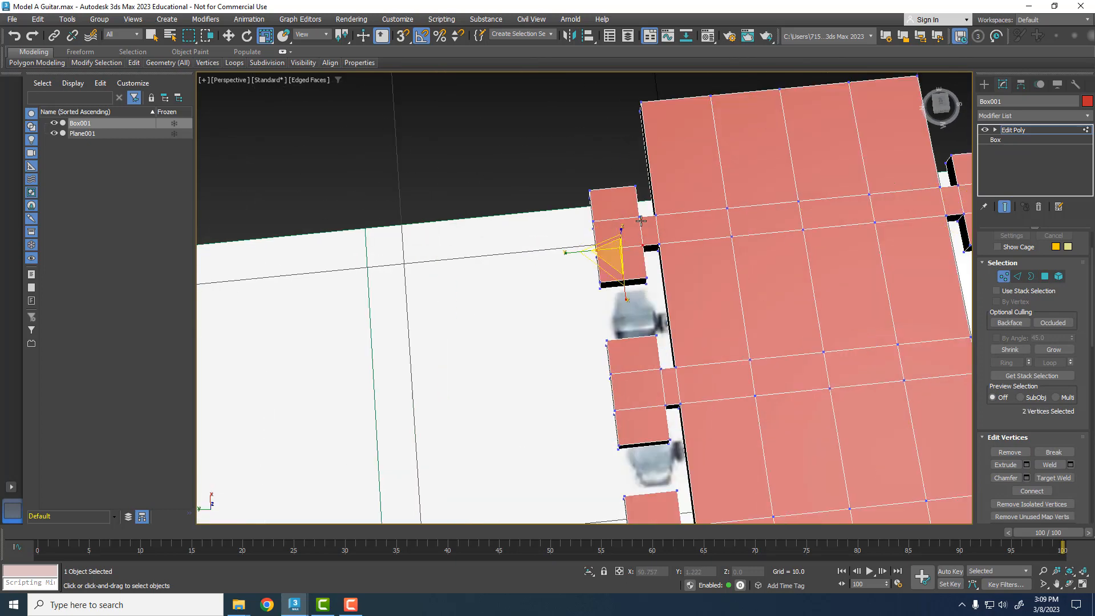
left_click(639, 218, "ctrl")
left_click(594, 222, "ctrl")
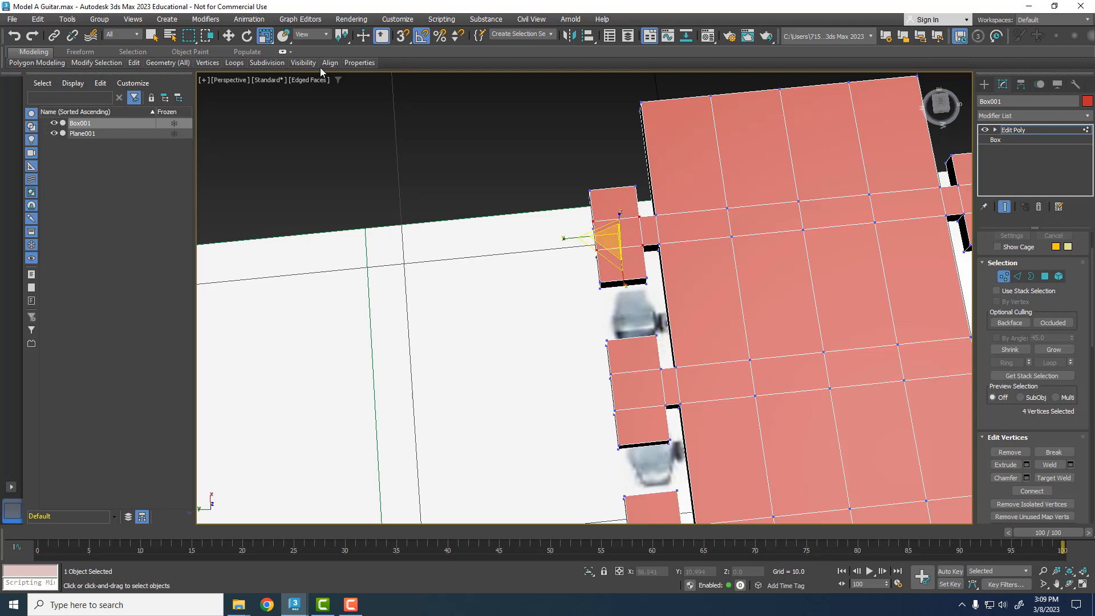
left_click(227, 35)
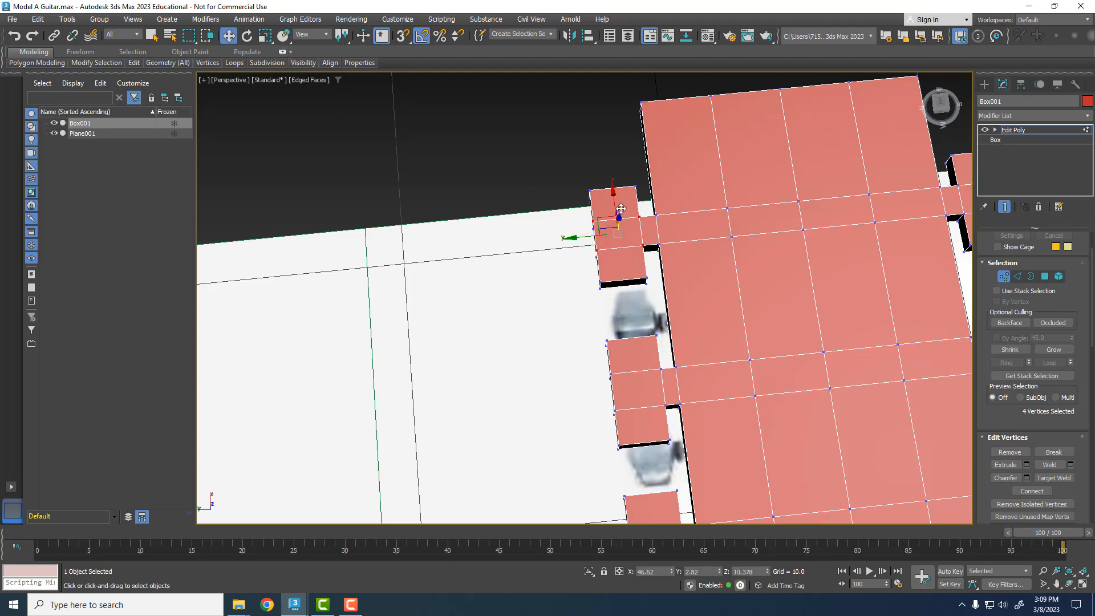
middle_click_drag(622, 222, 621, 207, "alt")
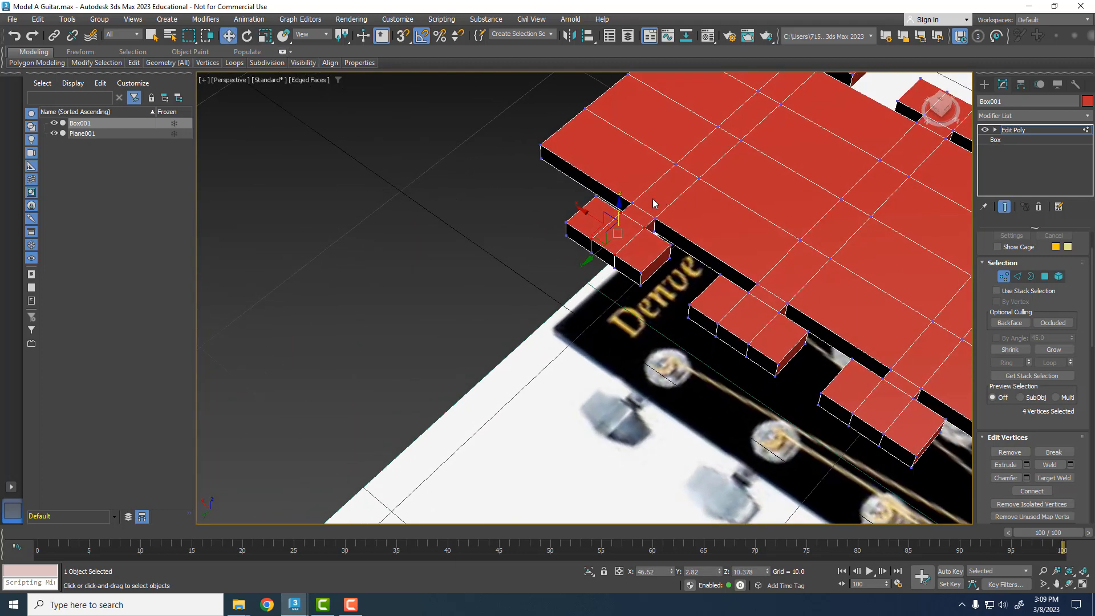
left_click_drag(621, 204, 620, 196)
Step: Select the four middle bottom vertices of the same tuning peg and lower them to a Z of about 9.542
mouse_move(620, 196)
middle_mouse_down("alt")
mouse_move(656, 158)
mouse_move(706, 145)
mouse_move(740, 163)
middle_mouse_up("alt")
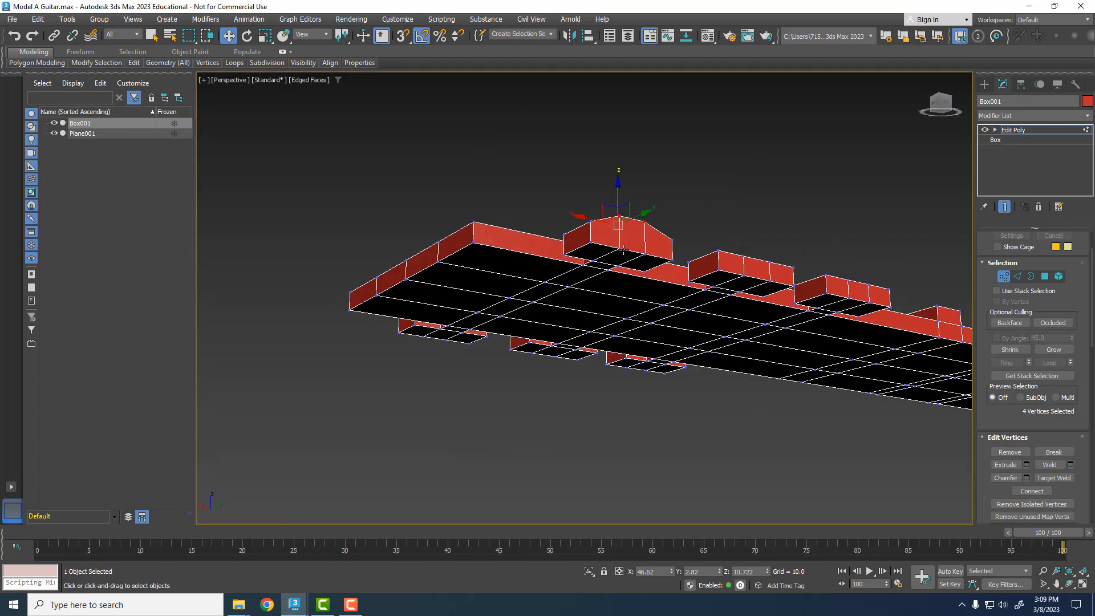
left_click(621, 249)
left_click(645, 254, "ctrl")
left_click(618, 267, "ctrl")
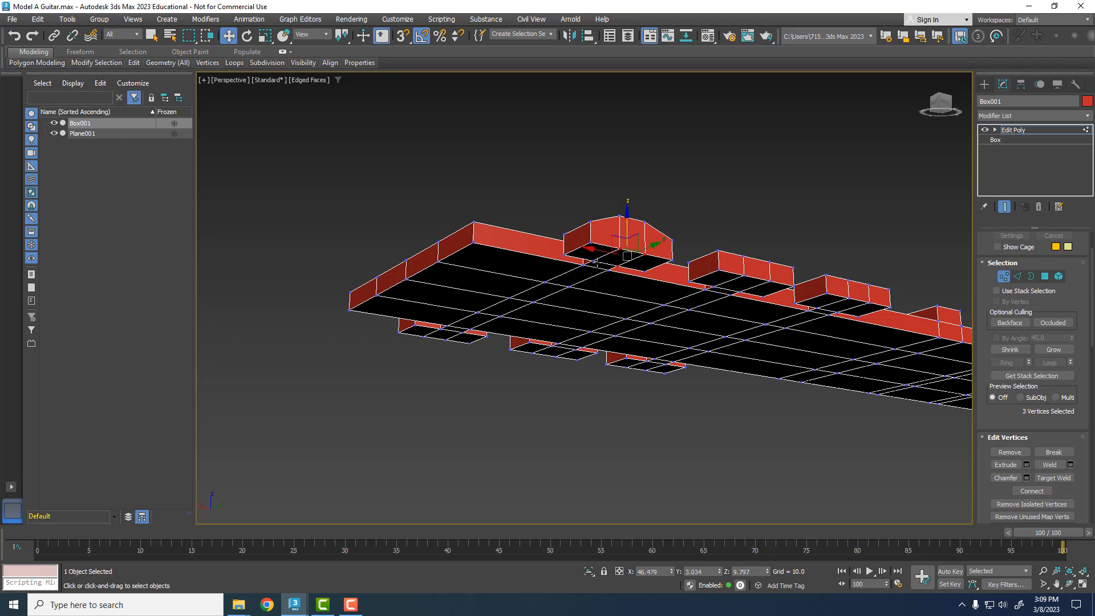
left_click(593, 262, "ctrl")
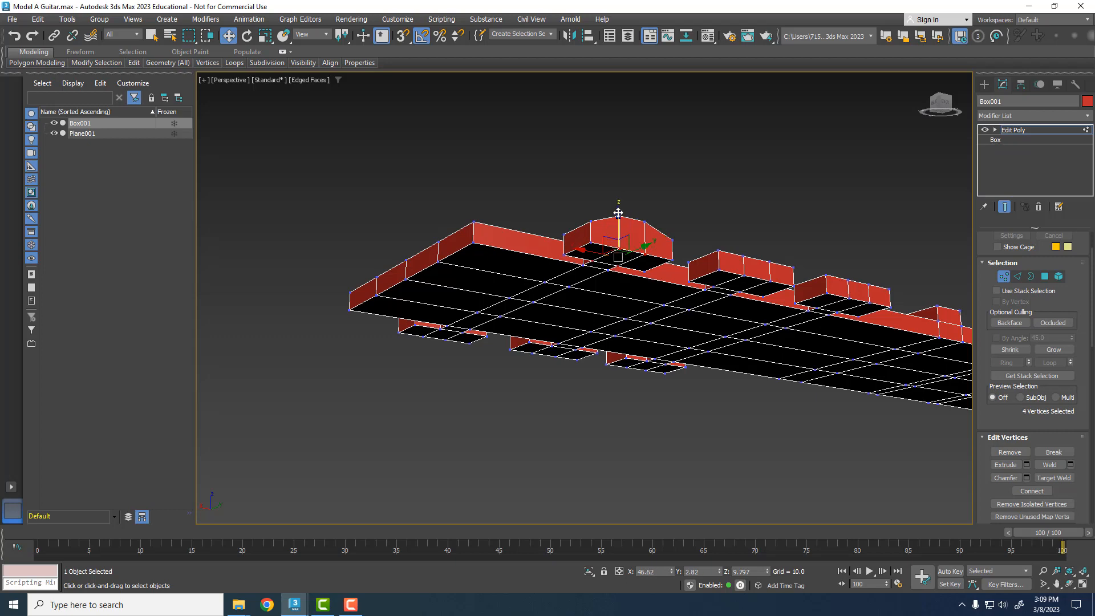
left_click_drag(618, 213, 619, 231)
Step: Select the eight middle vertices of the middle tuning peg's head on the same headstock edge and scale them up along Z into a rounded shape
middle_click_drag(723, 243, 678, 363, "alt")
middle_click_drag(812, 235, 684, 203)
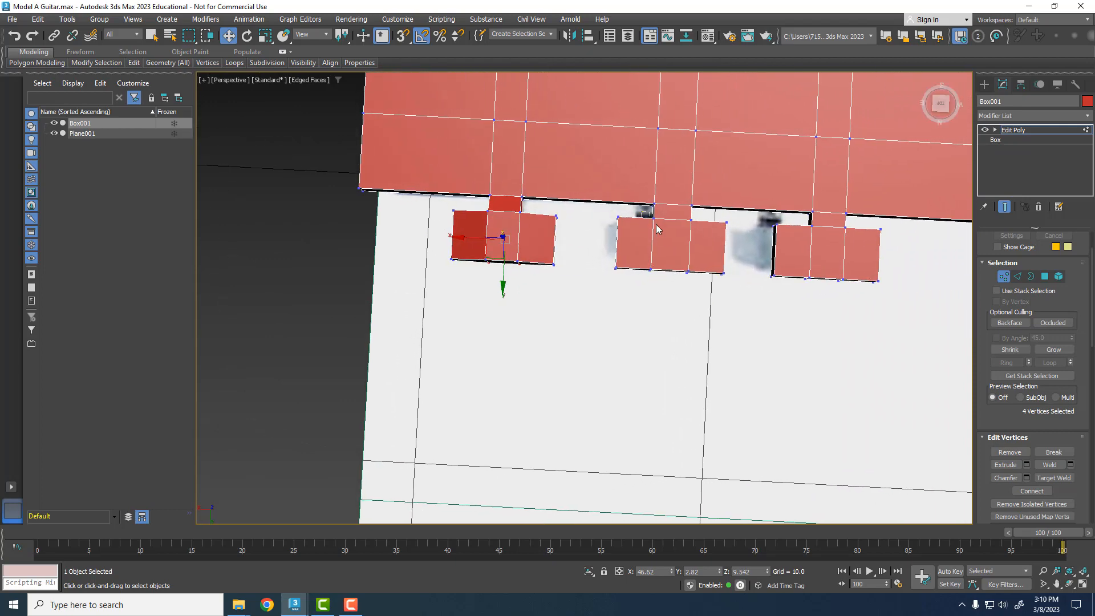
left_click_drag(702, 286, 702, 286)
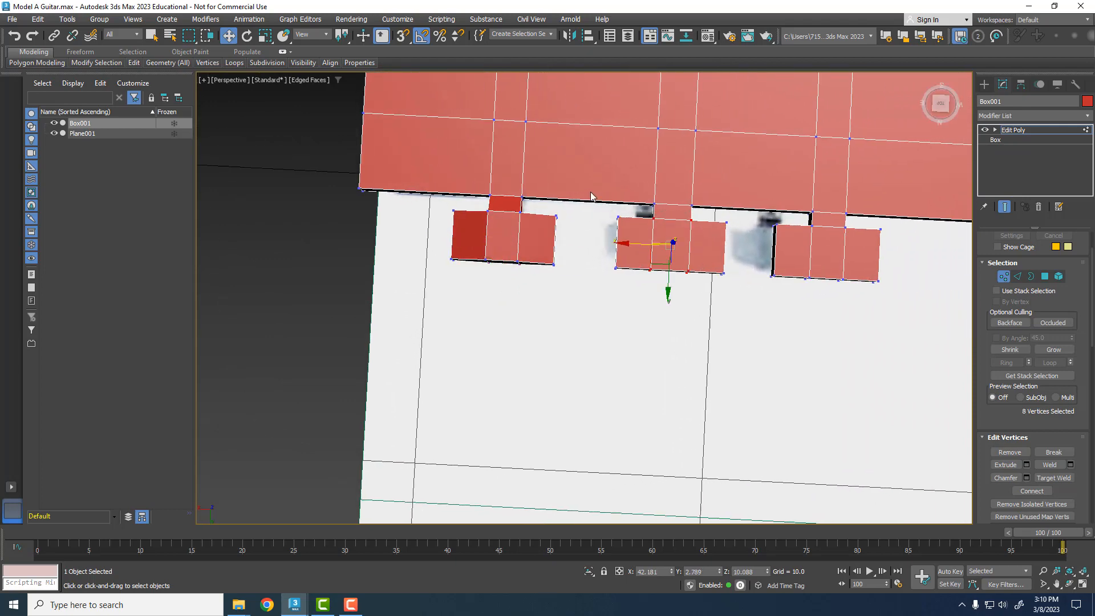
left_click(265, 36)
middle_click_drag(778, 308, 685, 211, "alt")
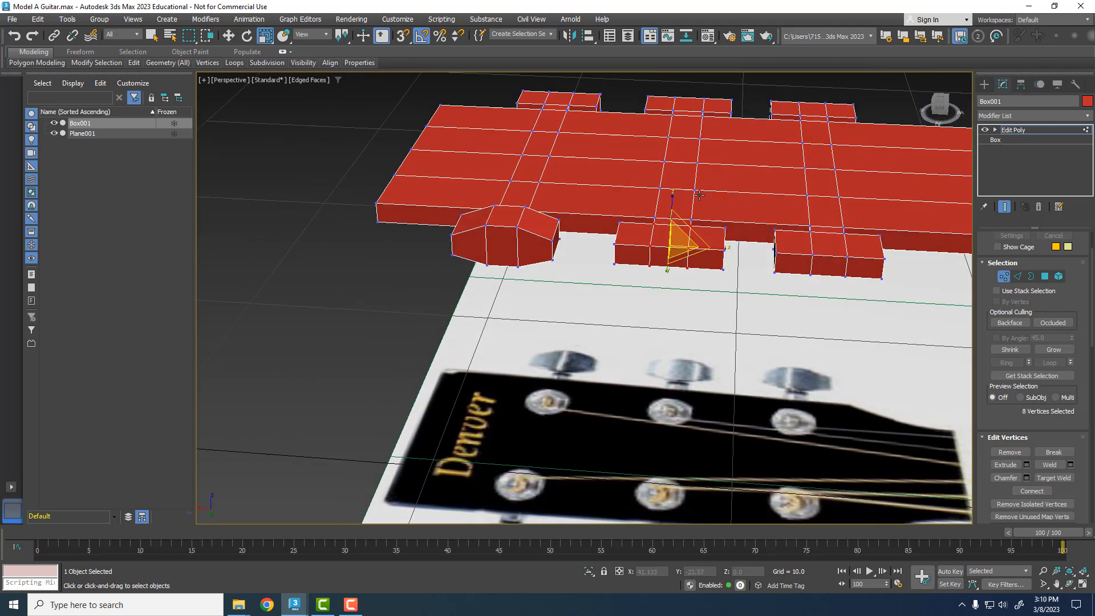
left_click_drag(673, 197, 674, 161)
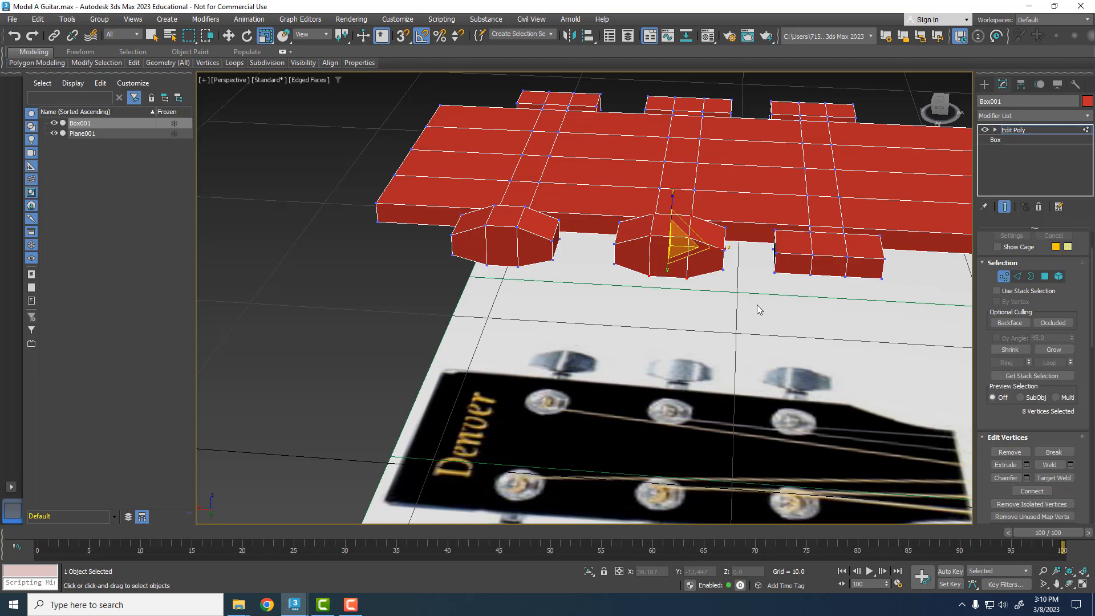
Step: Select the four middle top vertices of the last unshaped tuning peg, nearest the headstock end, and raise them along Z
middle_click_drag(757, 310, 576, 360, "alt")
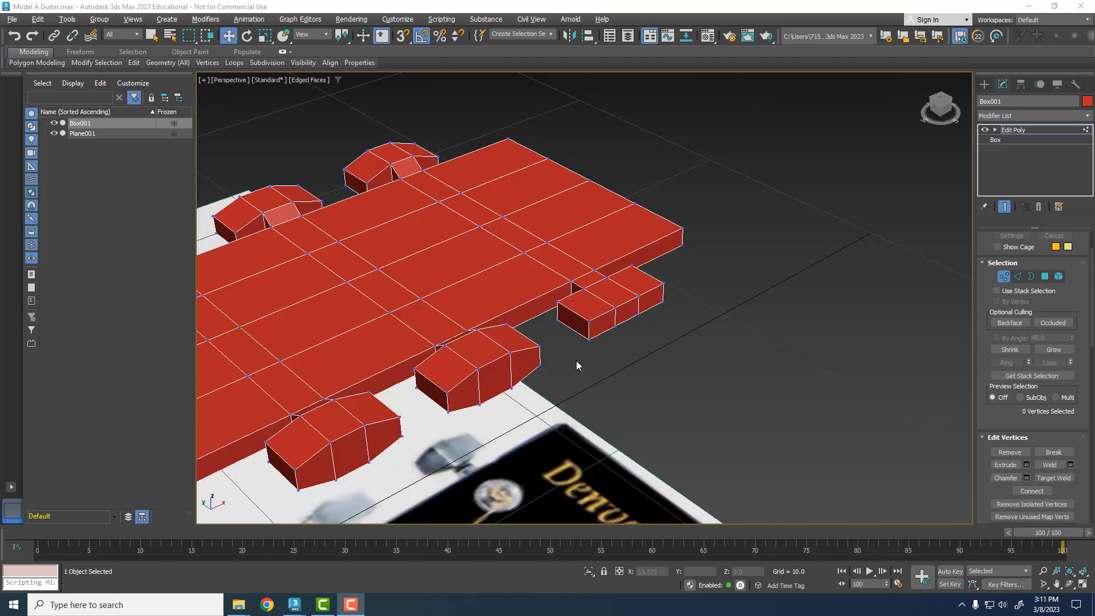
left_click(582, 288)
key("w")
left_click(607, 277, "ctrl")
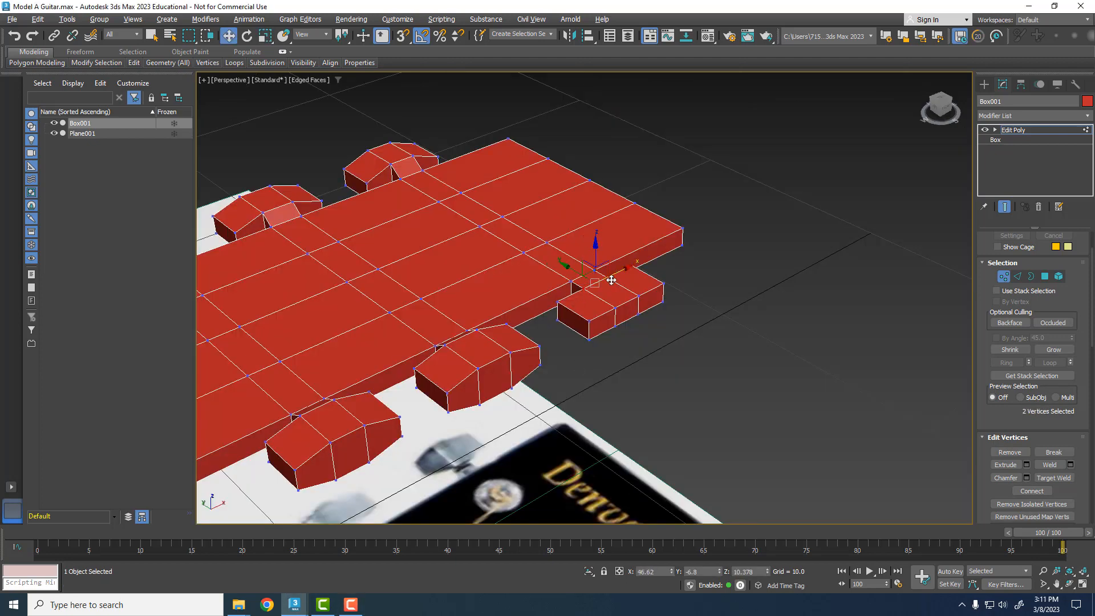
left_click(638, 295, "ctrl")
left_click(615, 308, "ctrl")
left_click_drag(615, 271, 612, 252)
Step: Select the four middle bottom vertices of that same tuning peg and lower them along Z to match the other peg heads
middle_click_drag(688, 338, 602, 307, "alt")
left_click(587, 303)
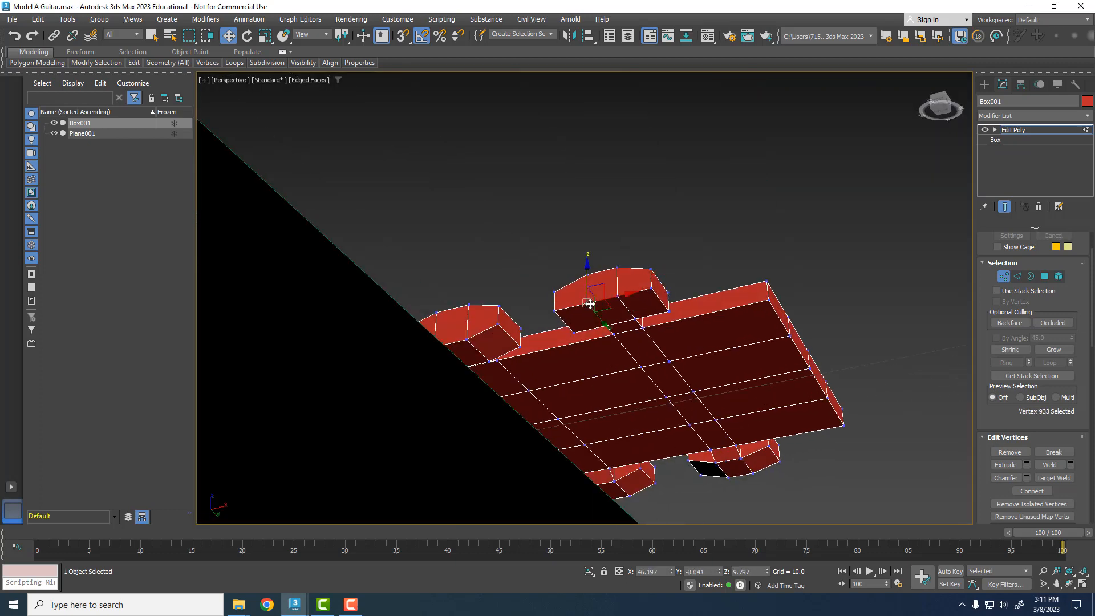
left_click(617, 297, "ctrl")
left_click(634, 318, "ctrl")
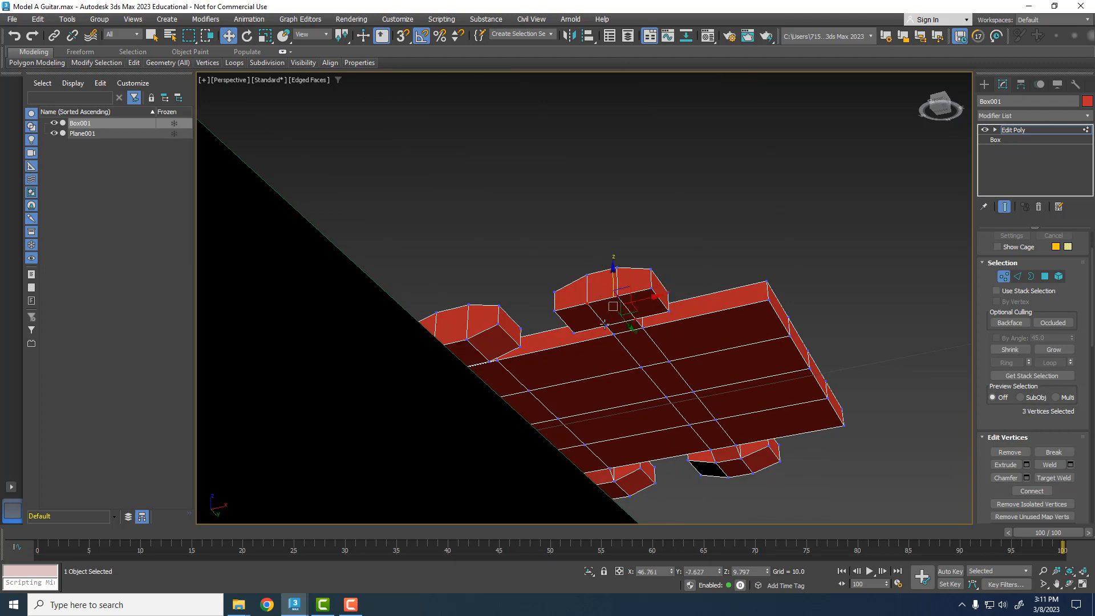
left_click(605, 325, "ctrl")
left_click_drag(611, 281, 611, 290)
middle_click_drag(460, 278, 685, 310, "alt")
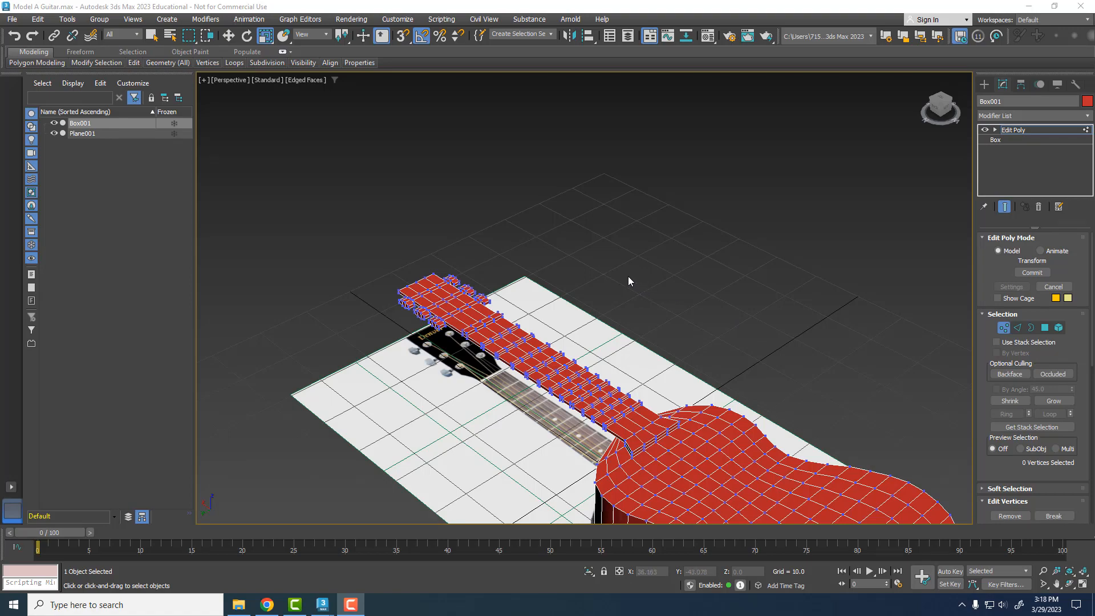
Step: Select the neck's fret vertices from the headstock end down to just before the last row at the body, and scale them slightly narrower along Y
middle_click_drag(628, 276, 572, 337, "alt")
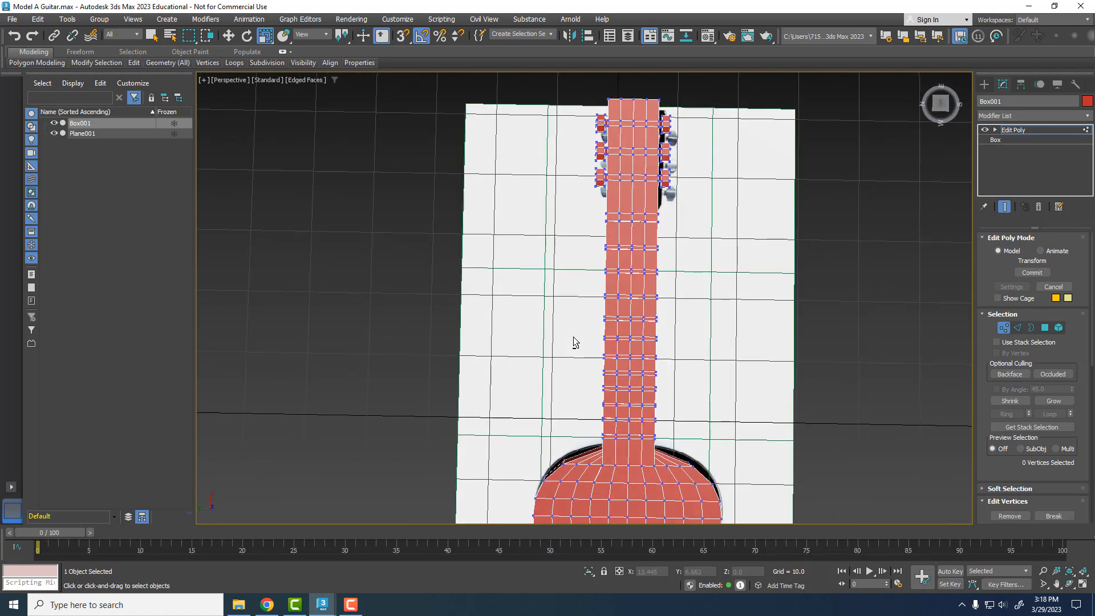
middle_click_drag(753, 361, 709, 350)
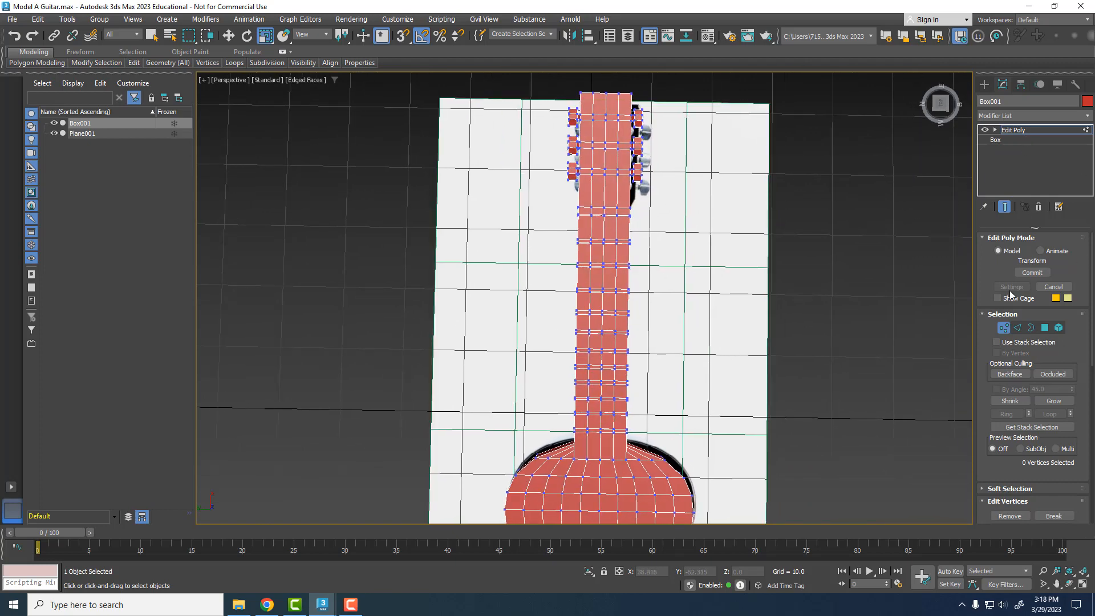
left_click(1003, 327)
left_click(1002, 328)
left_click_drag(545, 191, 654, 423)
left_click_drag(651, 325, 650, 329)
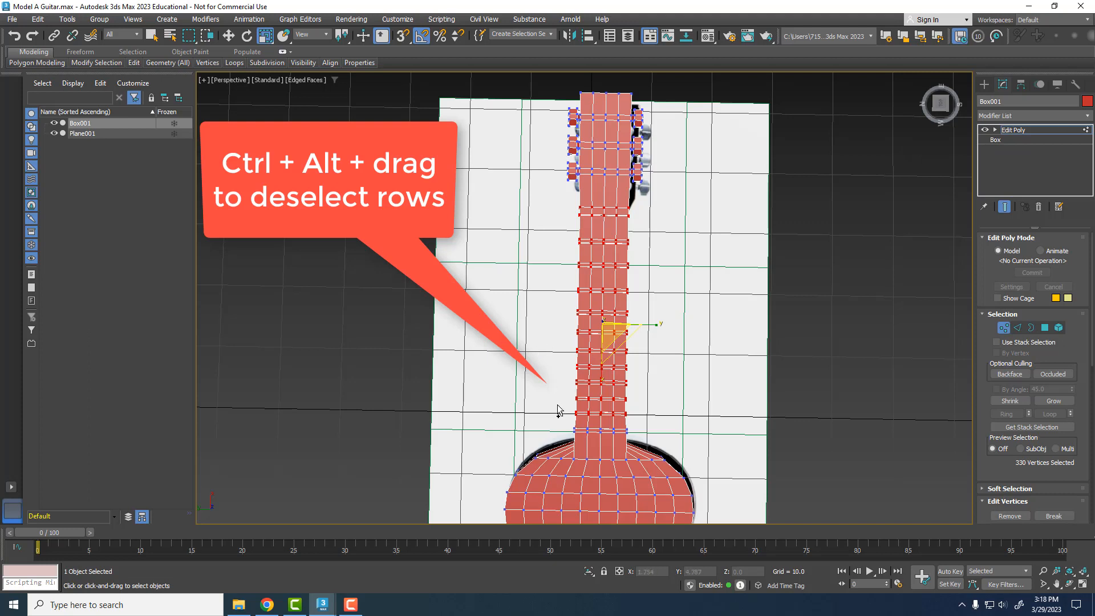
Step: Taper the neck by deselecting one fret row at a time from the body end and scaling the remaining rows to about 95% along Y
left_click_drag(560, 419, 643, 416, "ctrl+alt")
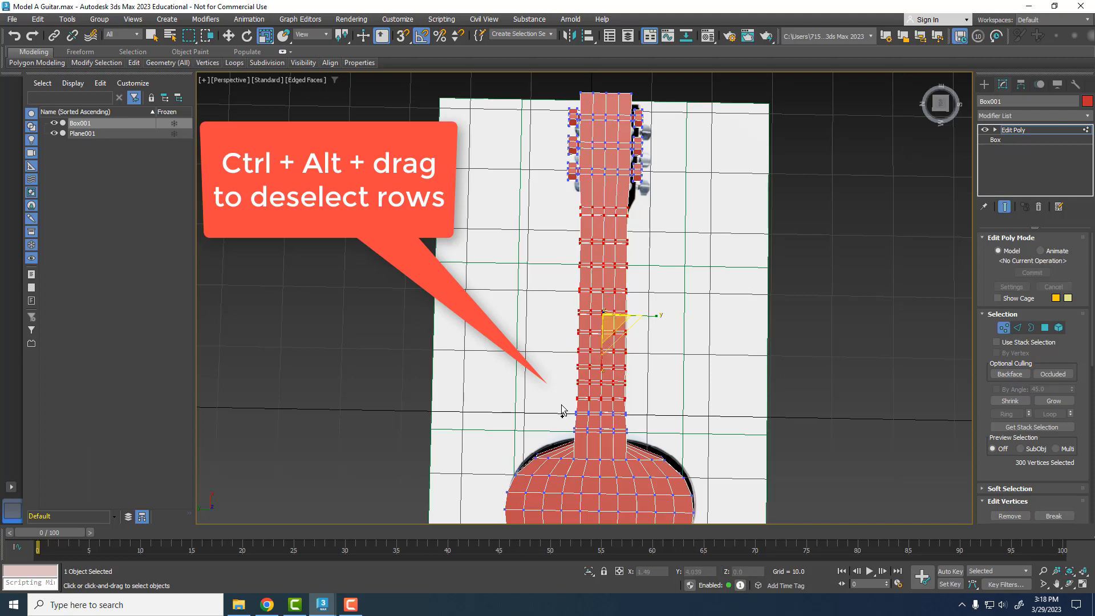
left_click_drag(561, 405, 653, 397, "ctrl+alt")
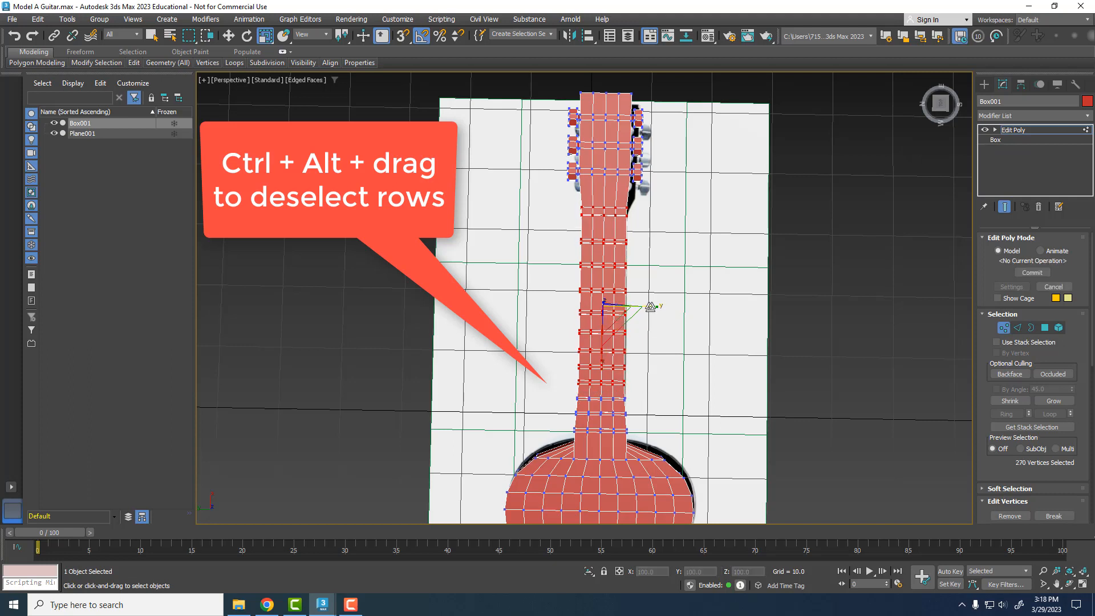
left_click_drag(562, 391, 645, 380, "ctrl")
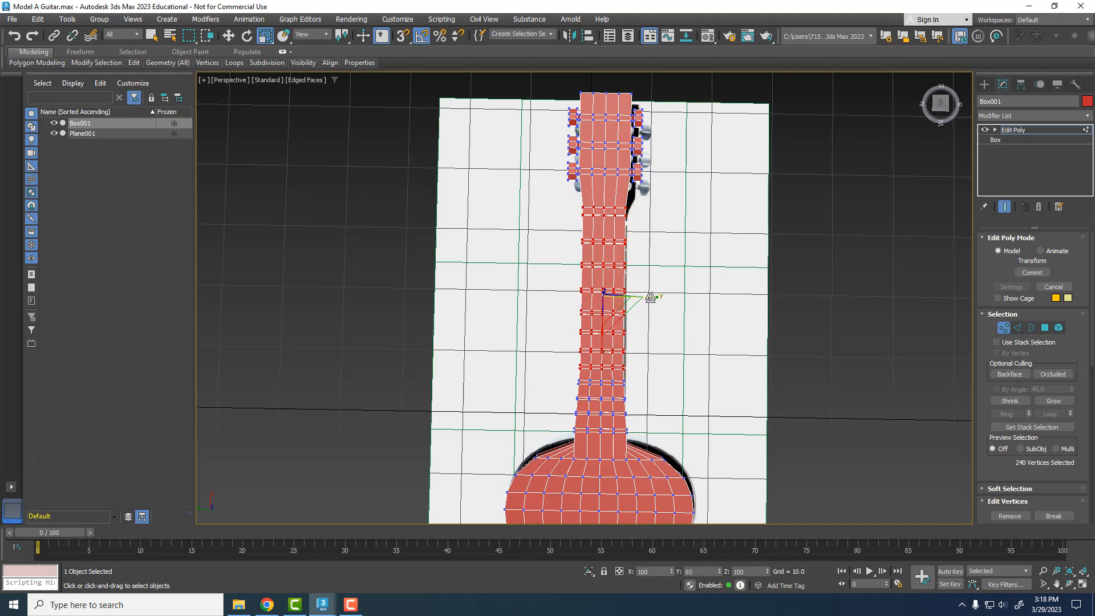
left_click_drag(573, 369, 573, 382)
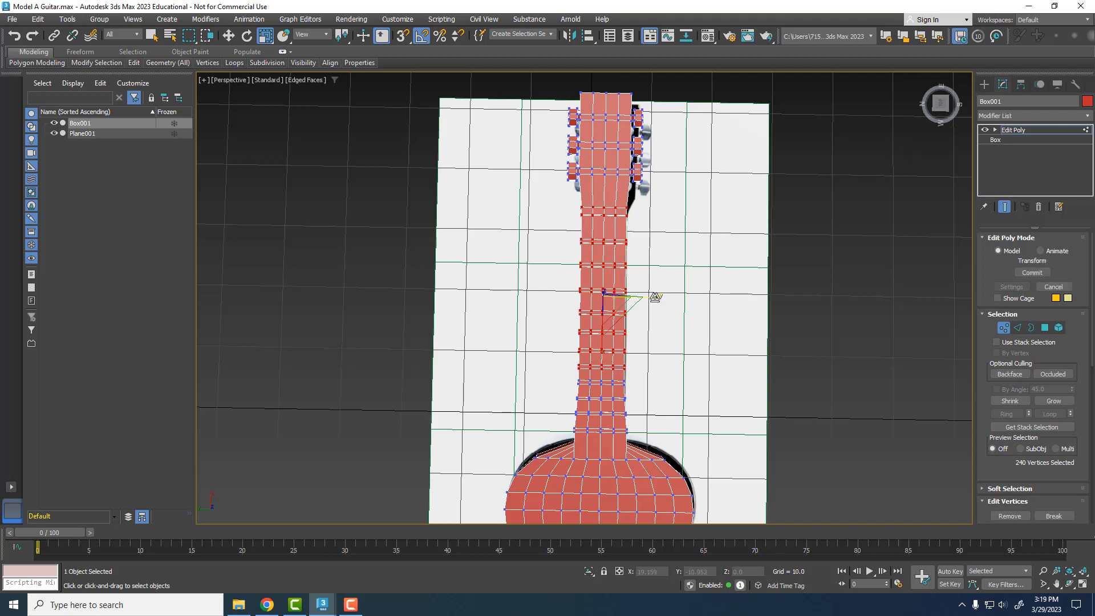
left_click_drag(653, 297, 651, 301)
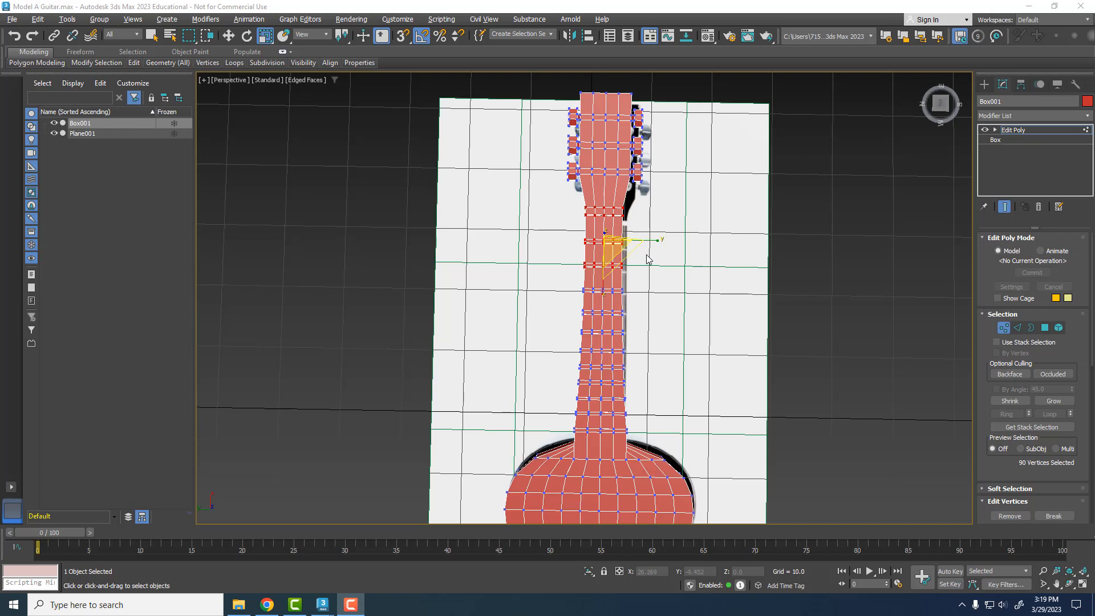
Step: Finish the taper by deselecting the next fret rows towards the headstock, narrowing the remaining rows along Y each time, and clear the selection
left_click_drag(570, 254, 648, 287)
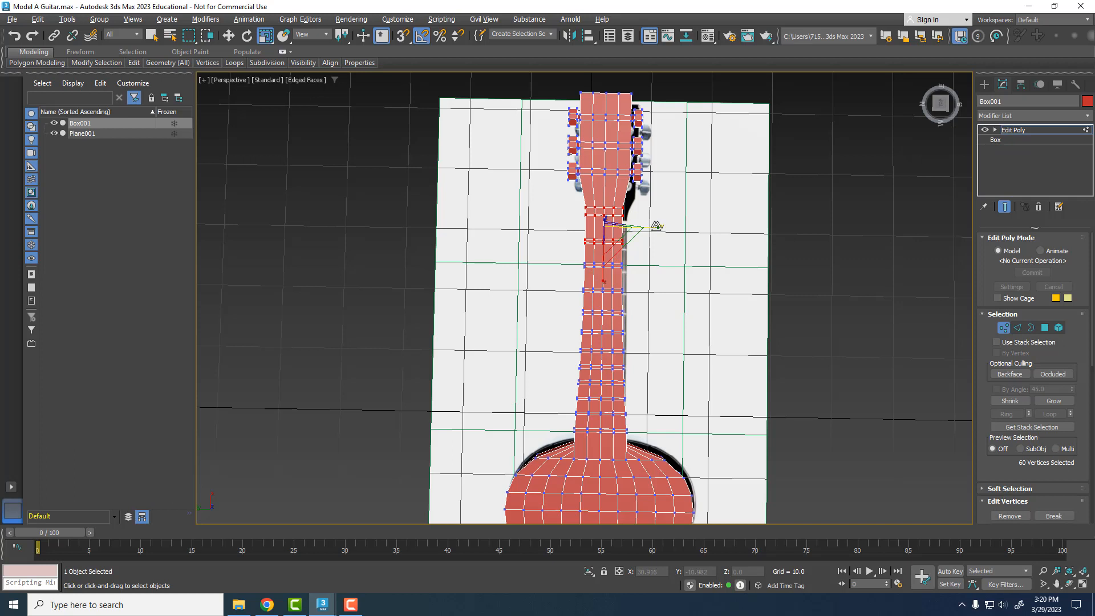
left_click_drag(657, 226, 654, 227)
left_click_drag(566, 231, 649, 260, "alt")
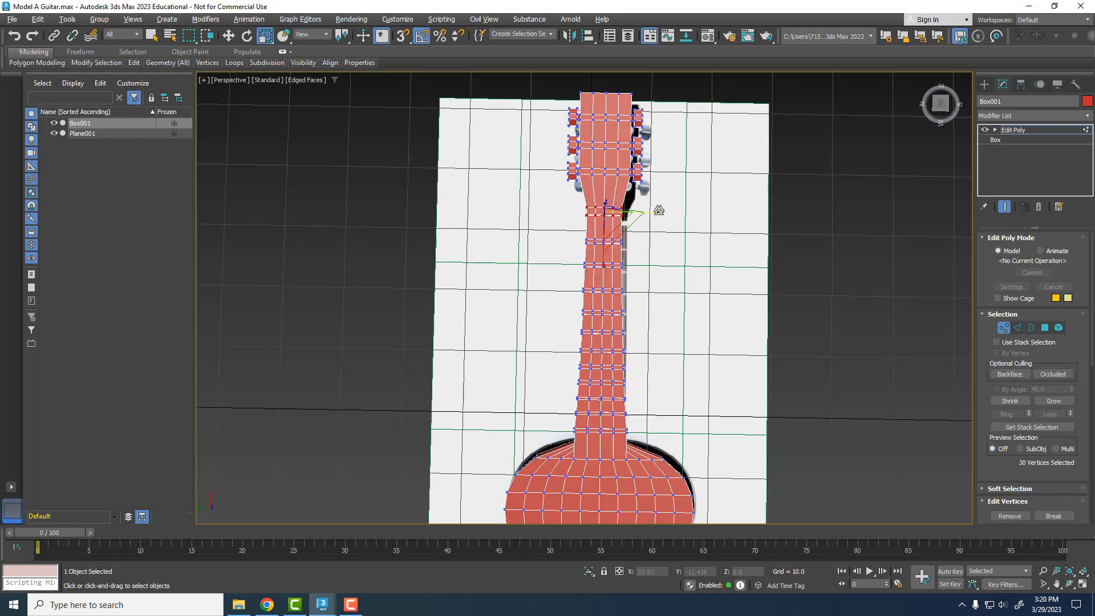
left_click_drag(659, 211, 656, 211)
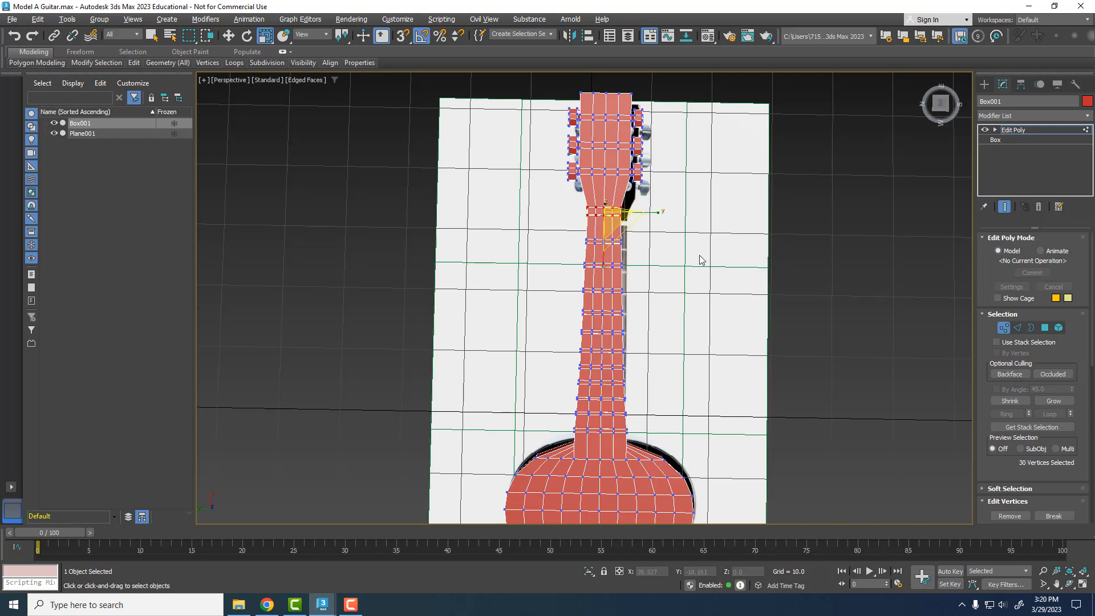
left_click(701, 260)
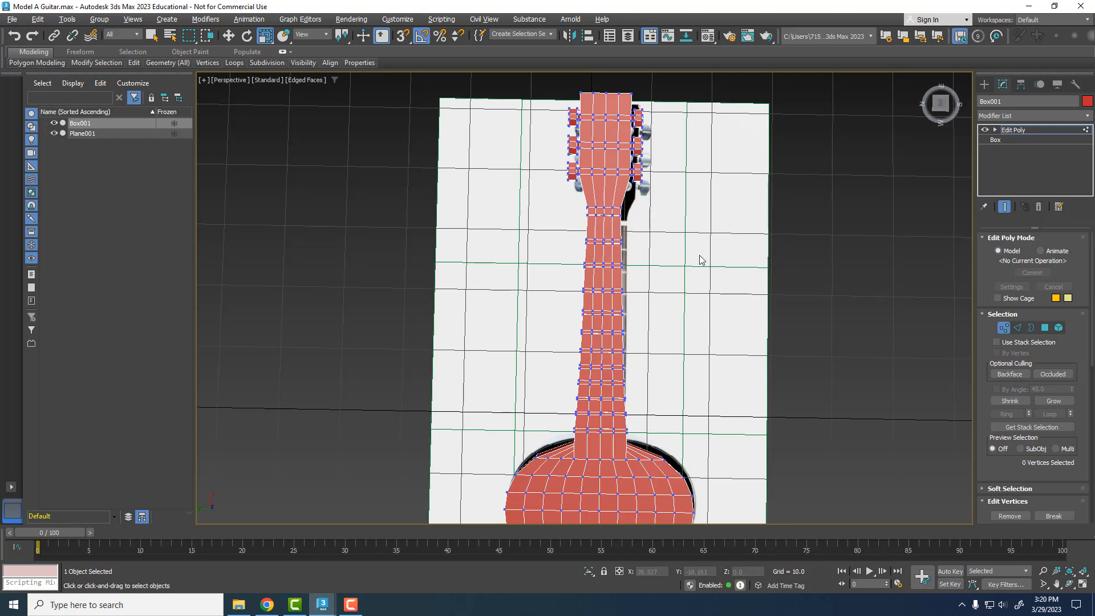
middle_click_drag(697, 256, 725, 198, "alt")
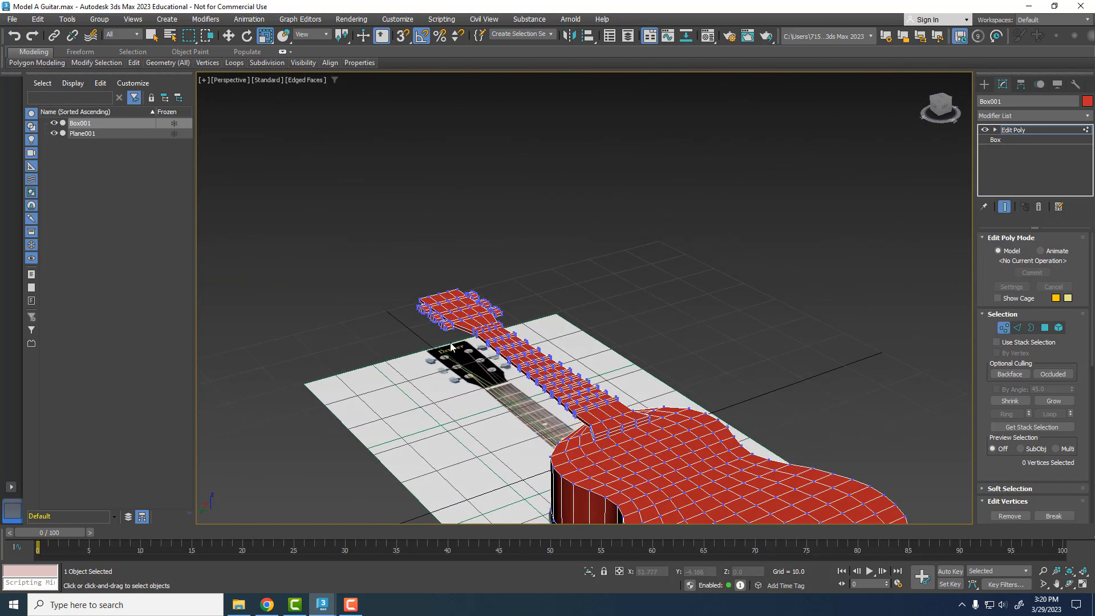
scroll(450, 346, "up", 4)
scroll(531, 311, "down", 5)
middle_click_drag(532, 312, 588, 338, "alt")
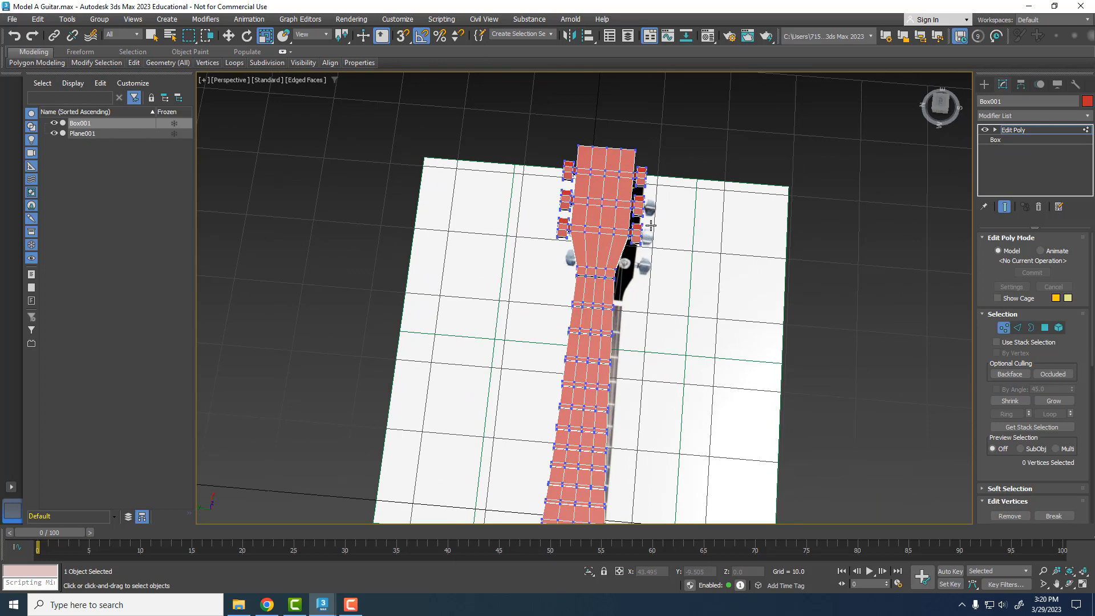
middle_click_drag(663, 283, 671, 255, "alt")
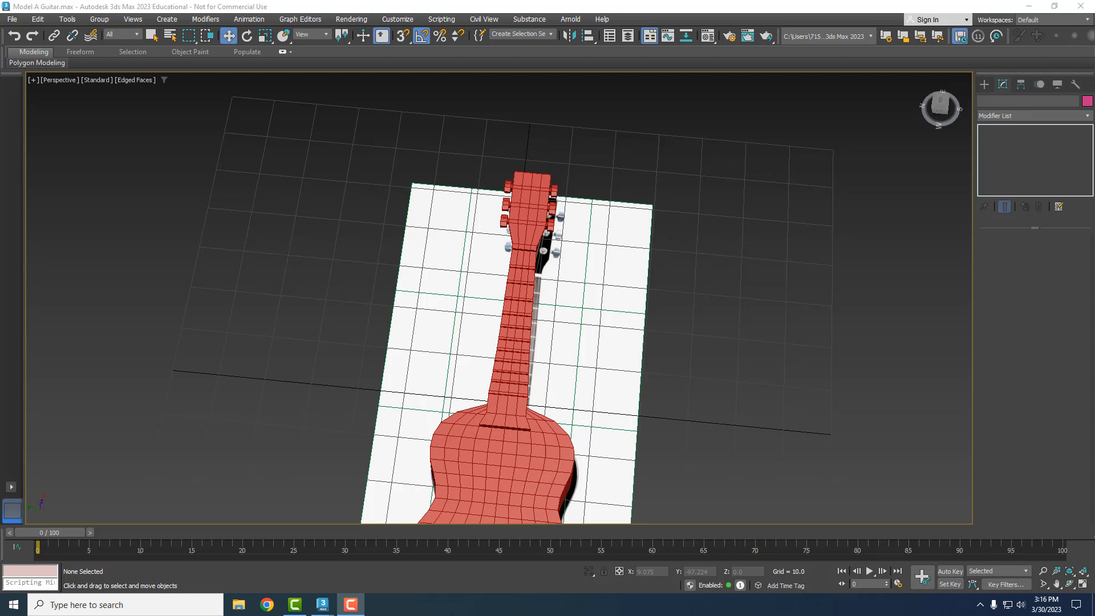
Step: Select the guitar and switch its Edit Poly modifier to polygon selection for work on the upper body
middle_click_drag(733, 476, 723, 384)
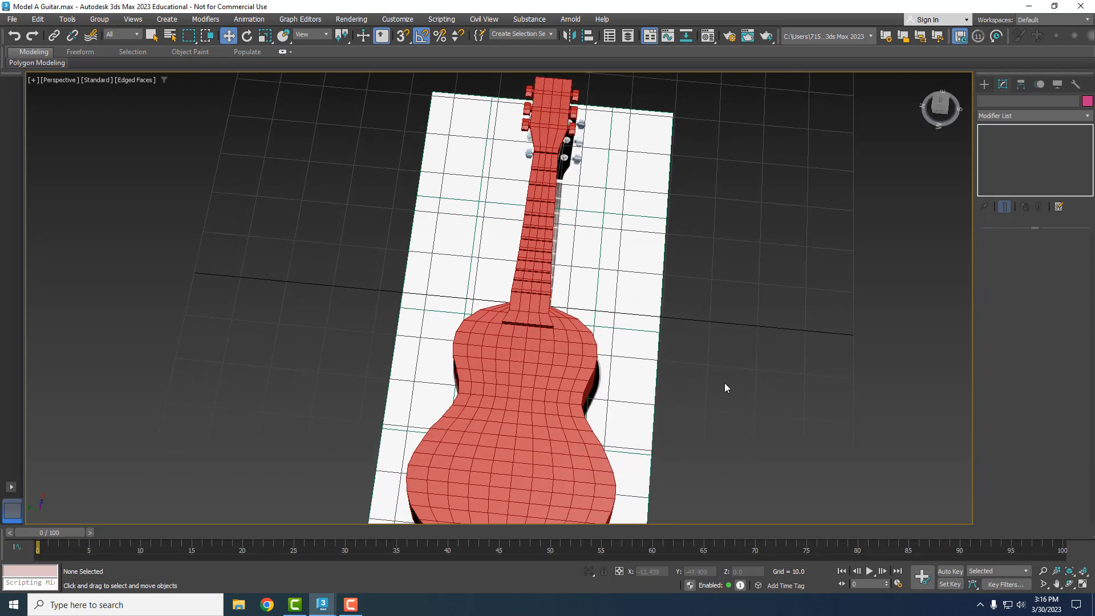
left_click(529, 368)
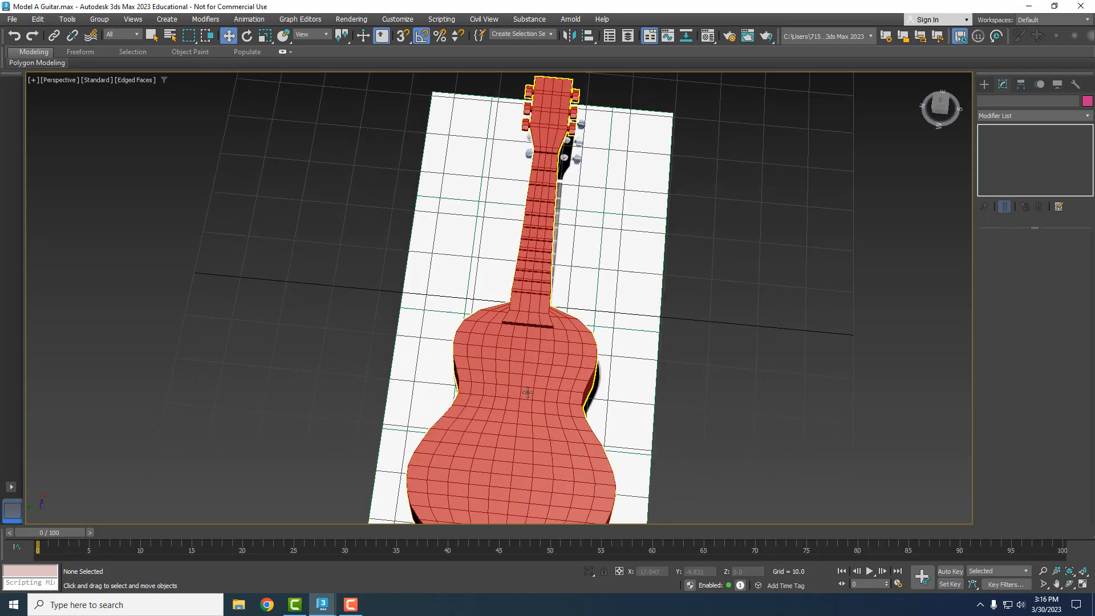
left_click(529, 384)
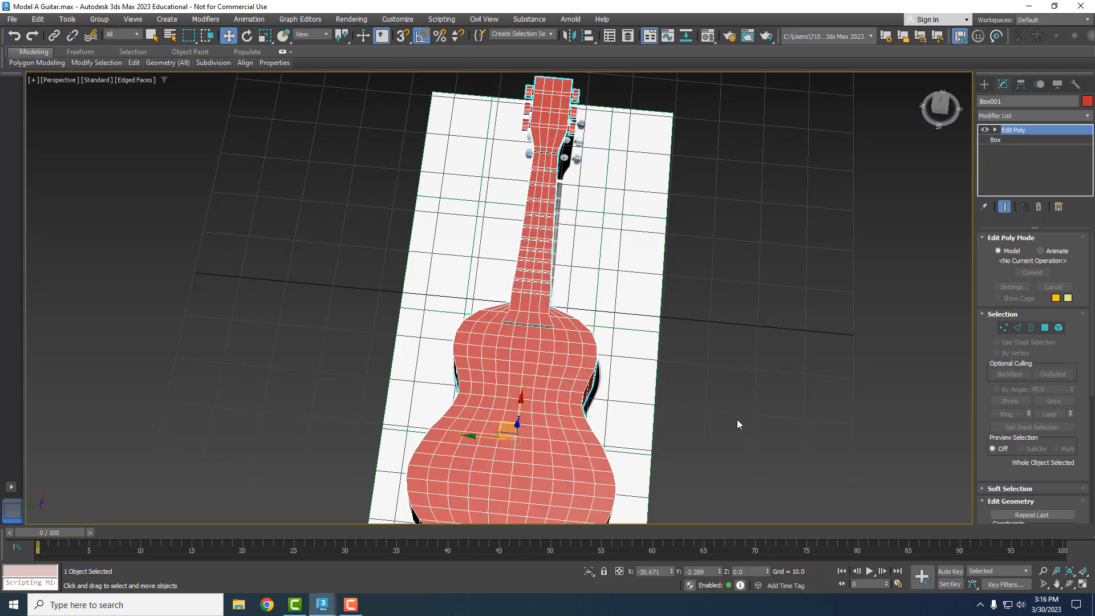
middle_click_drag(736, 419, 742, 440, "alt")
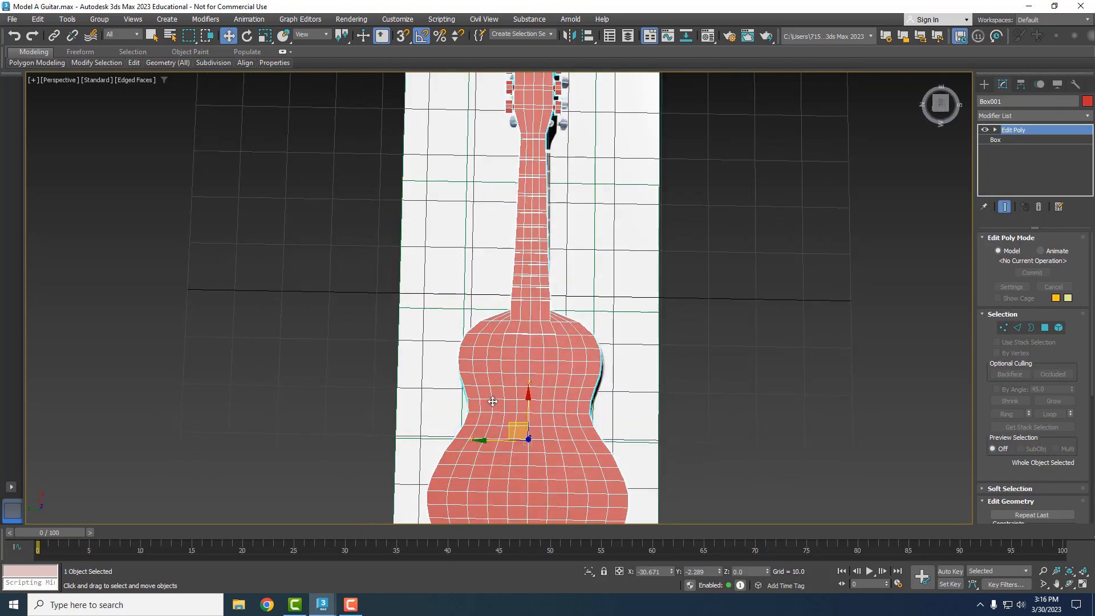
scroll(536, 406, "up", 3)
scroll(547, 427, "up", 3)
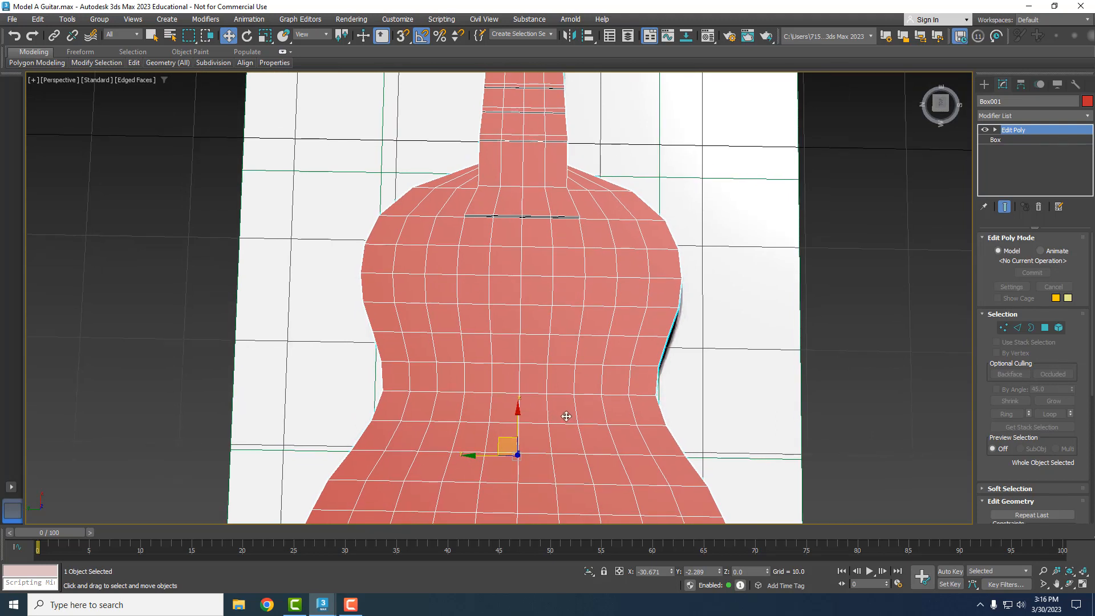
left_click(1046, 329)
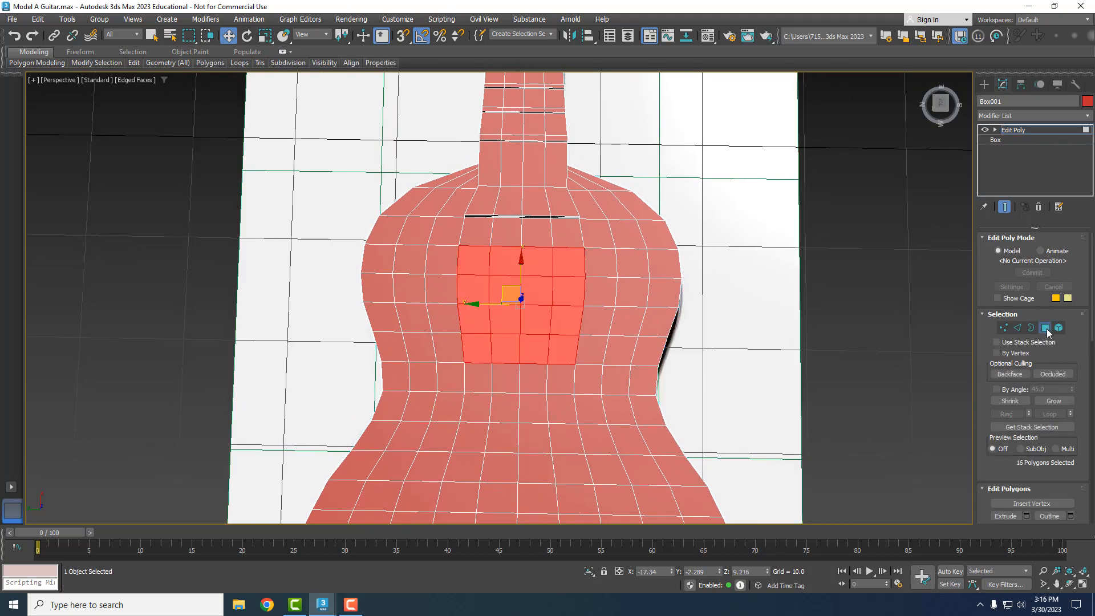
Step: Select the 12 polygons forming the square outline of a 4-by-4 block centred on the upper body below the neck
left_click(577, 261)
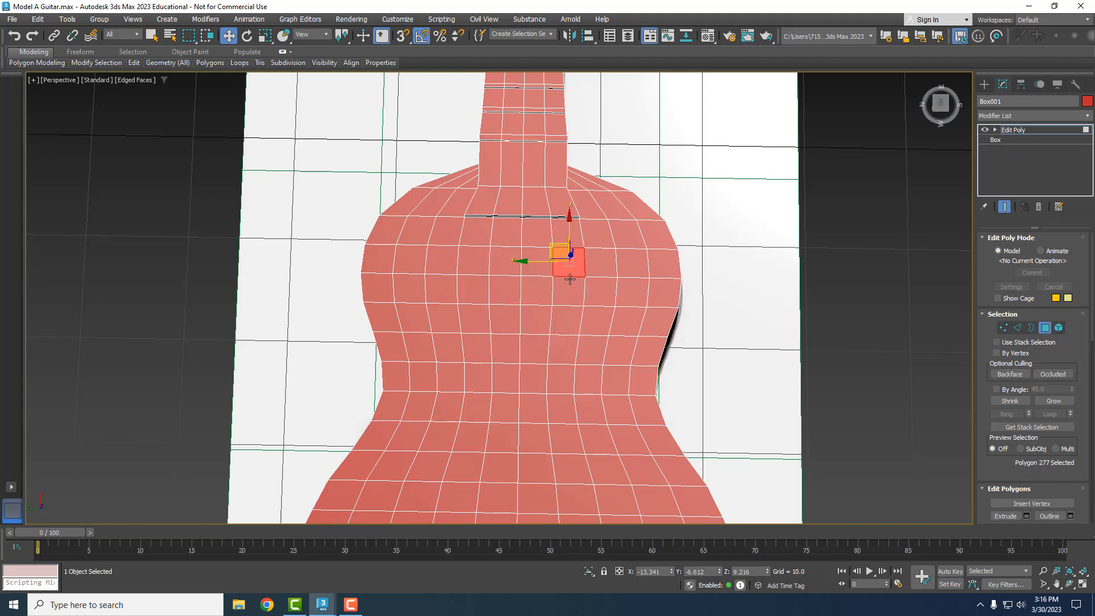
left_click(539, 271, "ctrl")
left_click(505, 268, "ctrl")
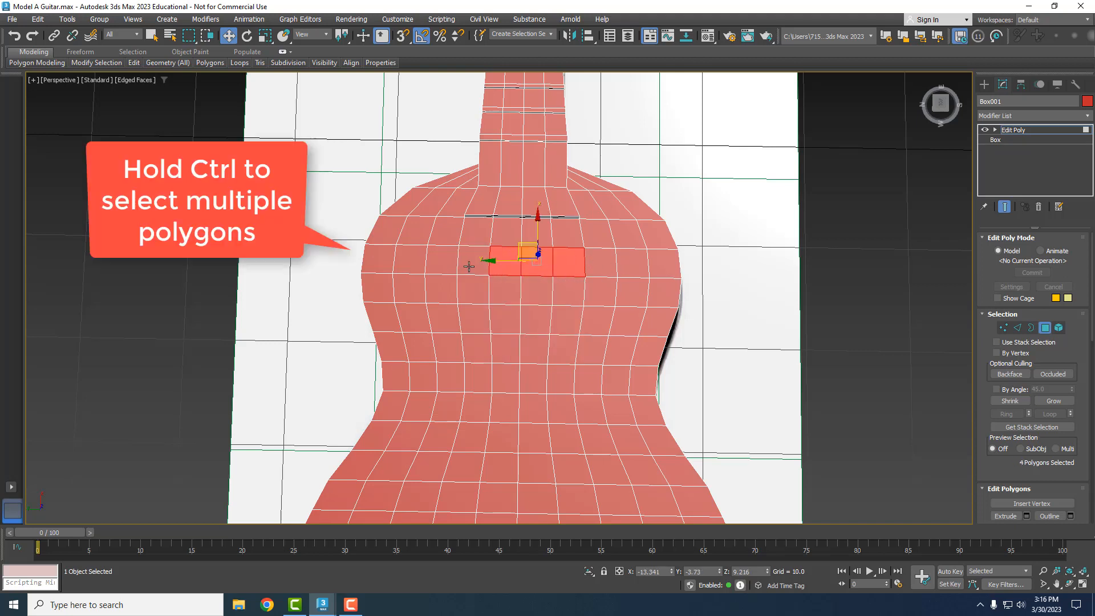
left_click(474, 267, "ctrl")
left_click(471, 287, "ctrl")
left_click(474, 317, "ctrl")
left_click(478, 349, "ctrl")
left_click(504, 349, "ctrl")
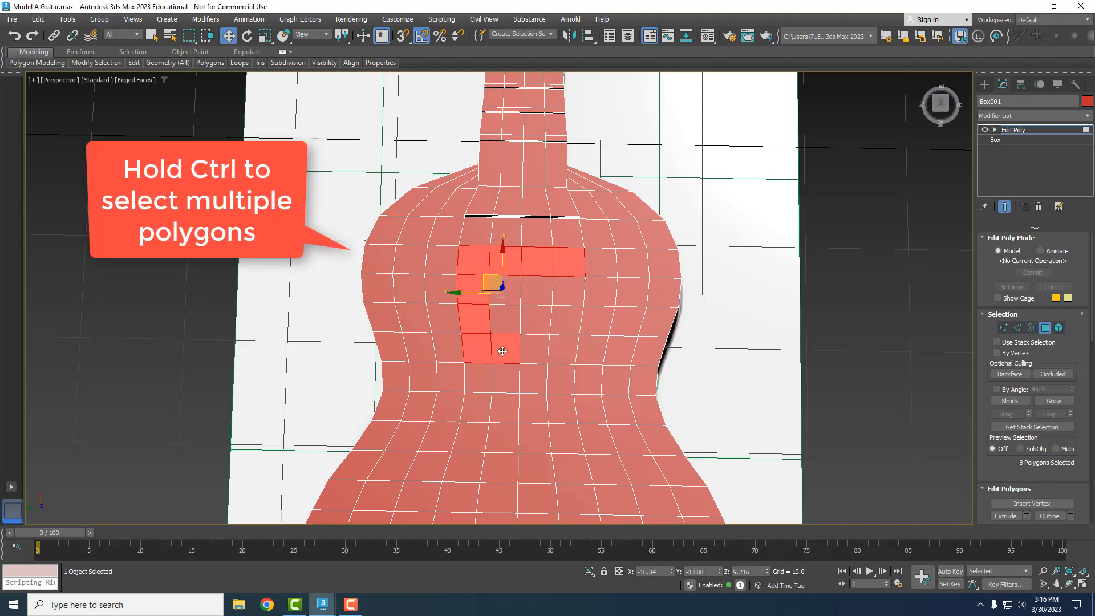
left_click(535, 349, "ctrl")
left_click(563, 349, "ctrl")
left_click(567, 319, "ctrl")
left_click(567, 291, "ctrl")
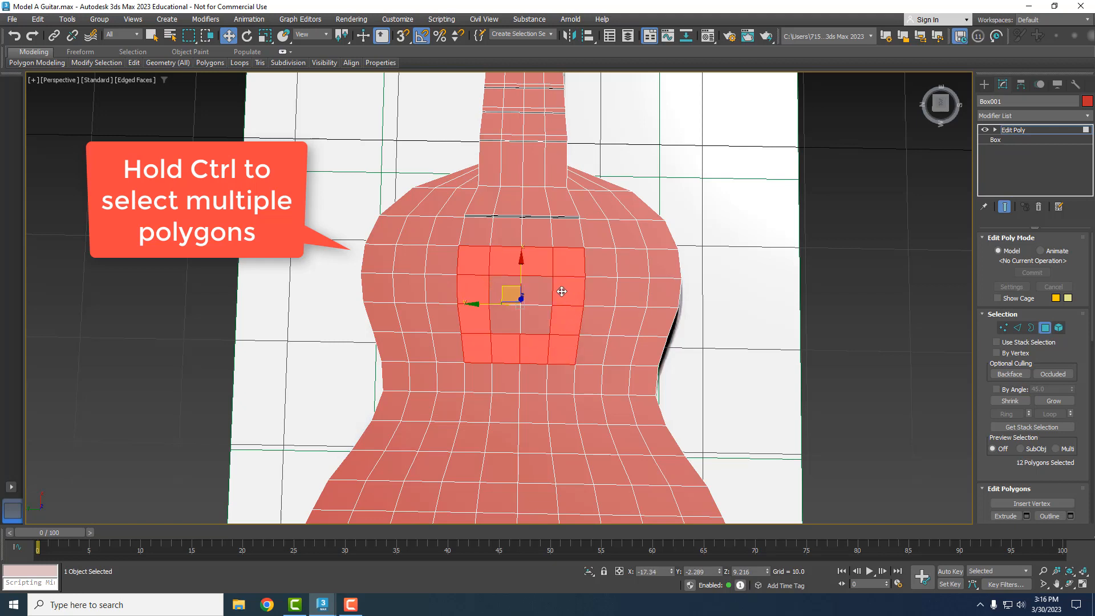
Step: Add the four inner polygons to the selected 4-by-4 block on the upper body and delete the block to open the sound hole
left_click(547, 283, "ctrl")
left_click(495, 281, "ctrl")
left_click(498, 322, "ctrl")
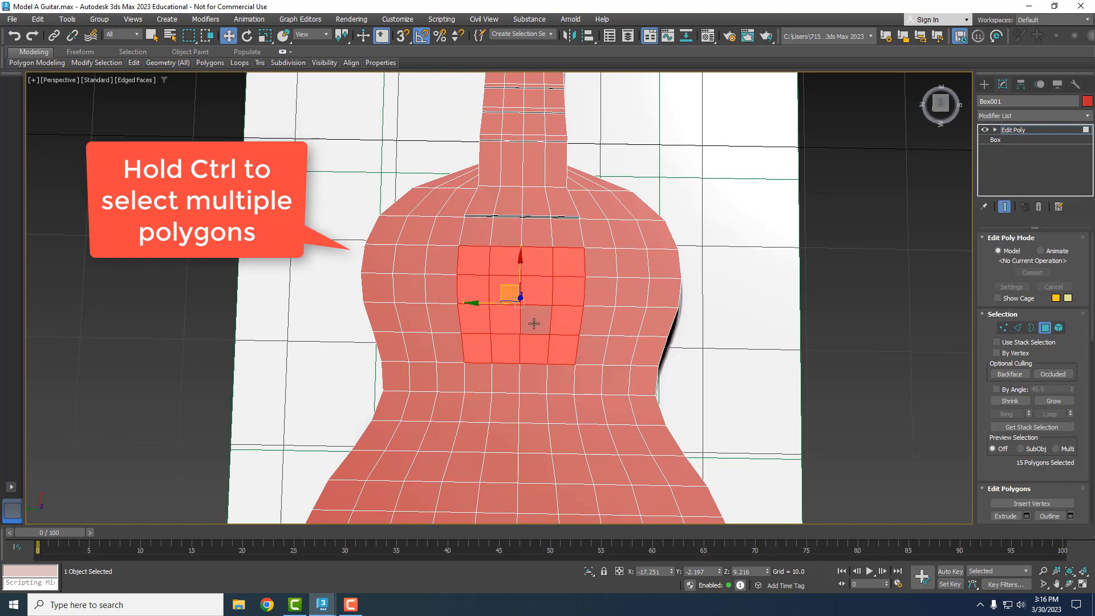
left_click(543, 328, "ctrl")
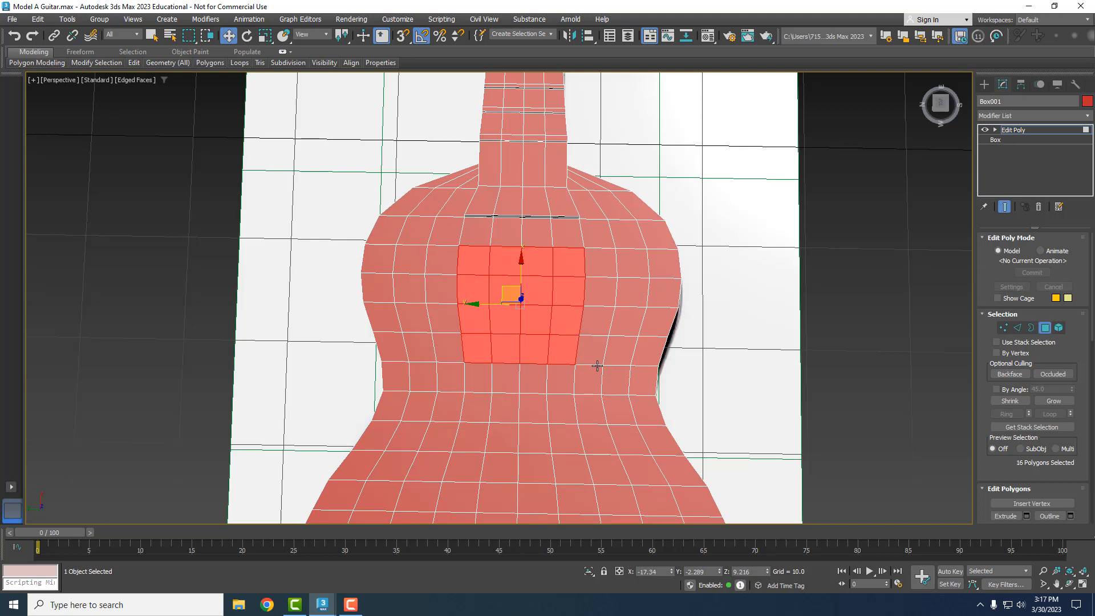
key("Delete")
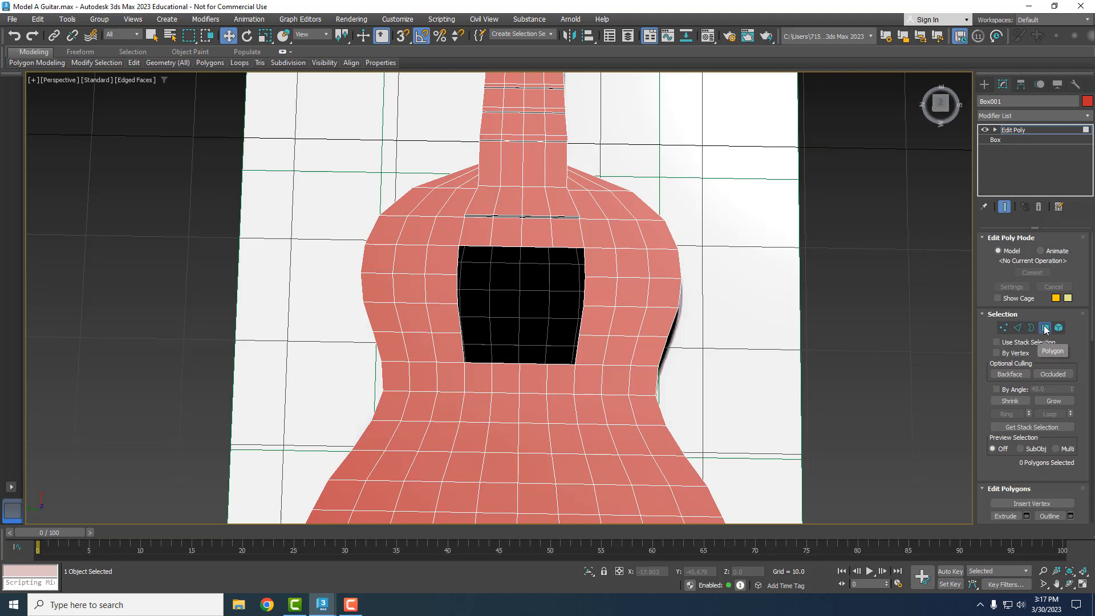
Step: In vertex mode, move the sound hole's four corner vertices inward, centring each between its neighbouring vertices
left_click(1004, 328)
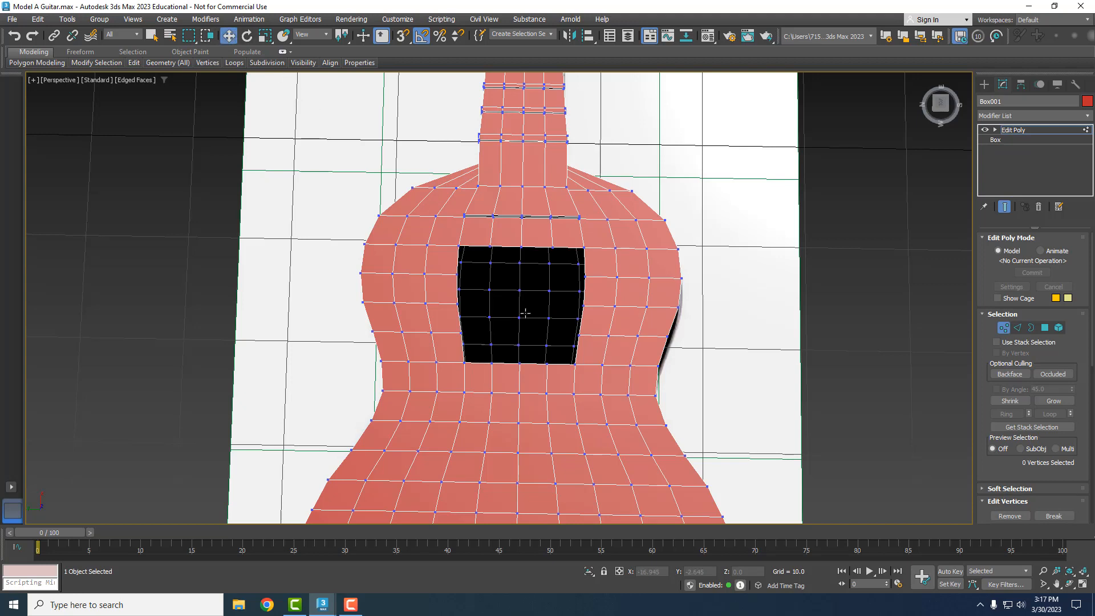
left_click(458, 245)
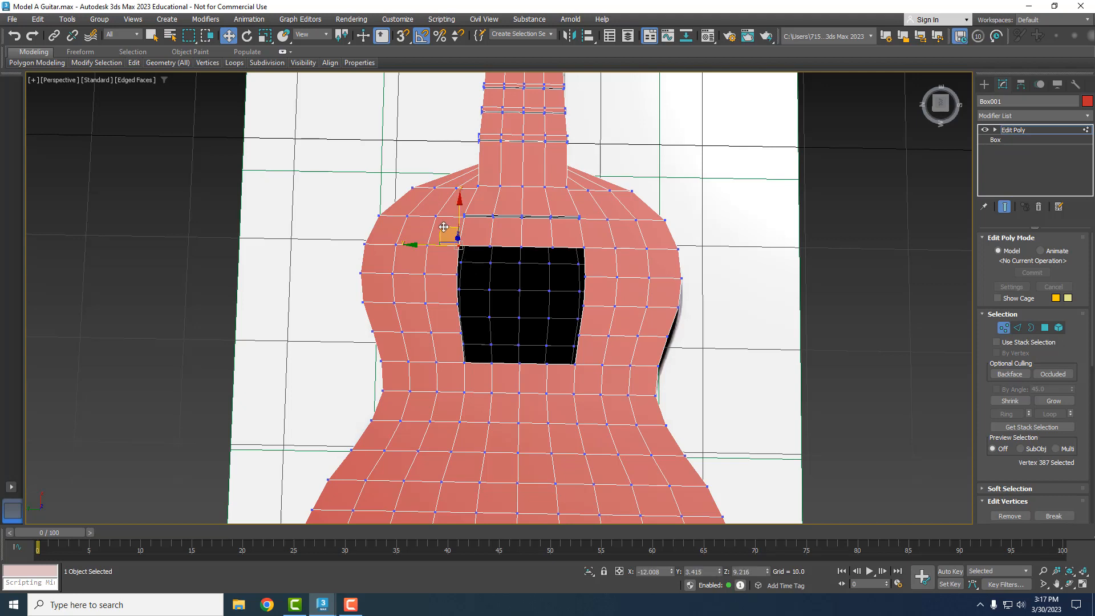
left_click_drag(442, 227, 470, 255)
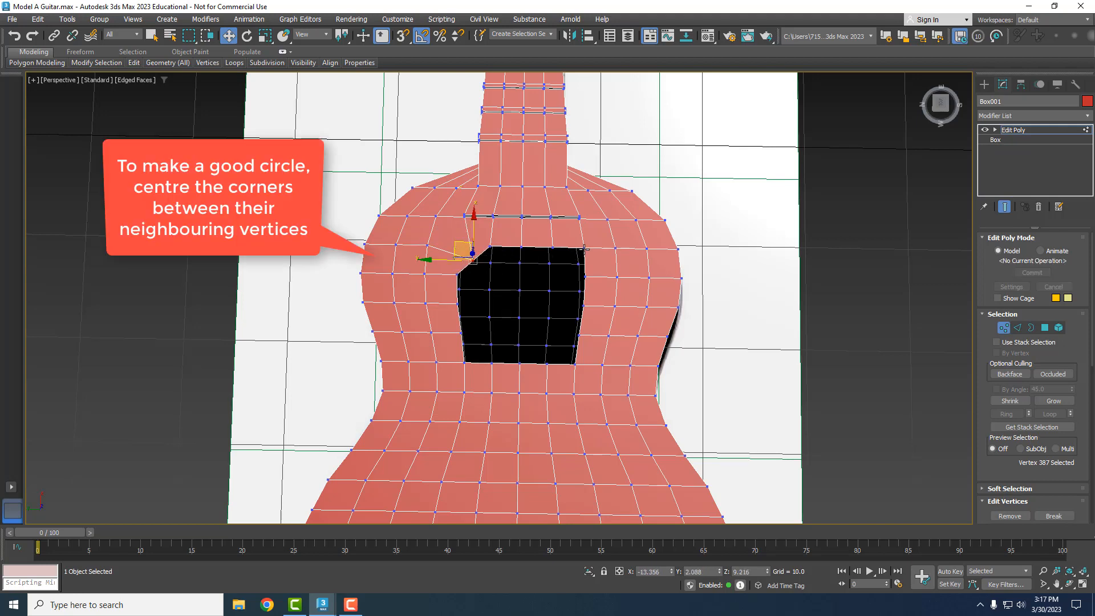
left_click(585, 244)
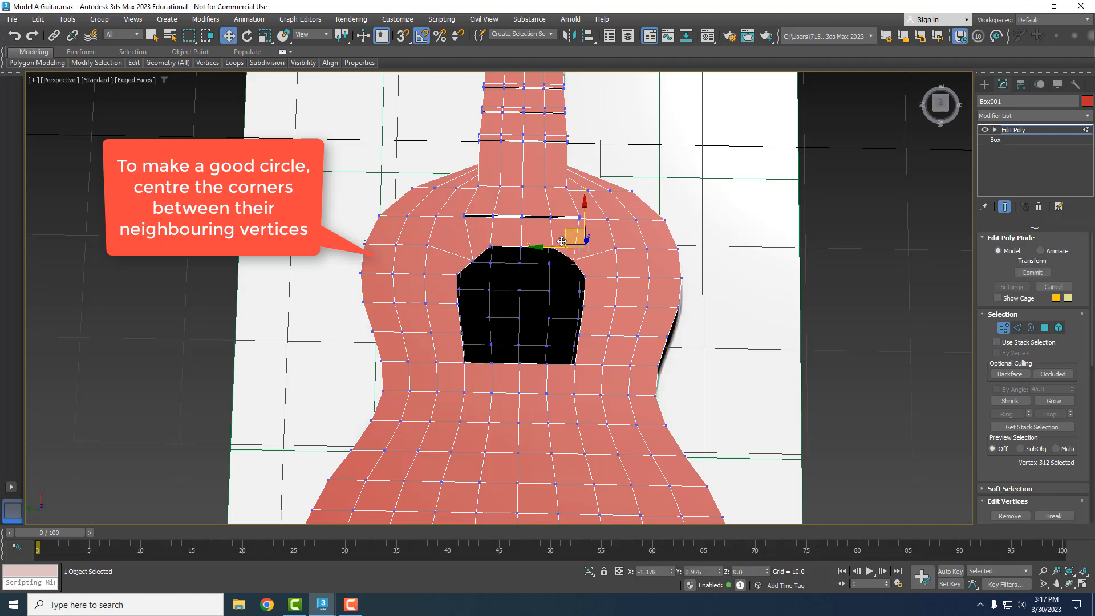
left_click_drag(573, 229, 560, 246)
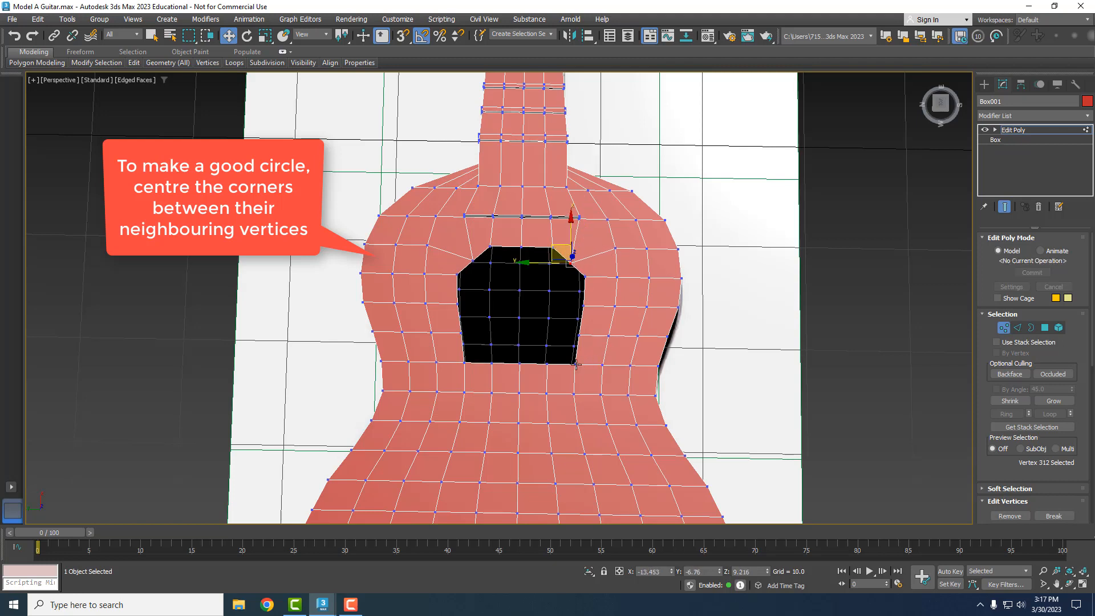
left_click(575, 362)
left_click_drag(562, 350, 539, 323)
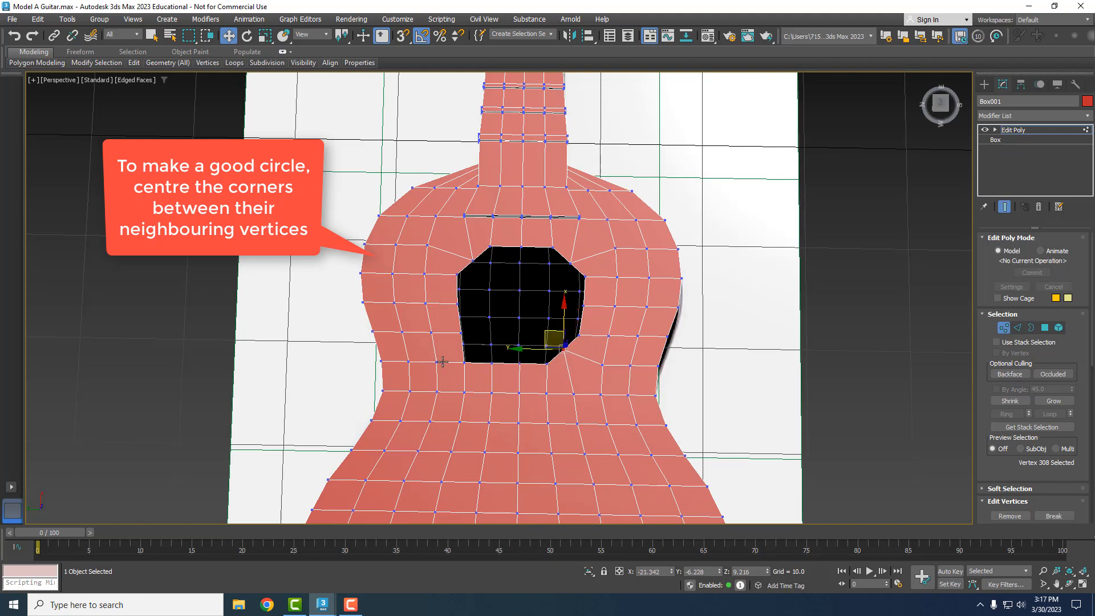
left_click(463, 359)
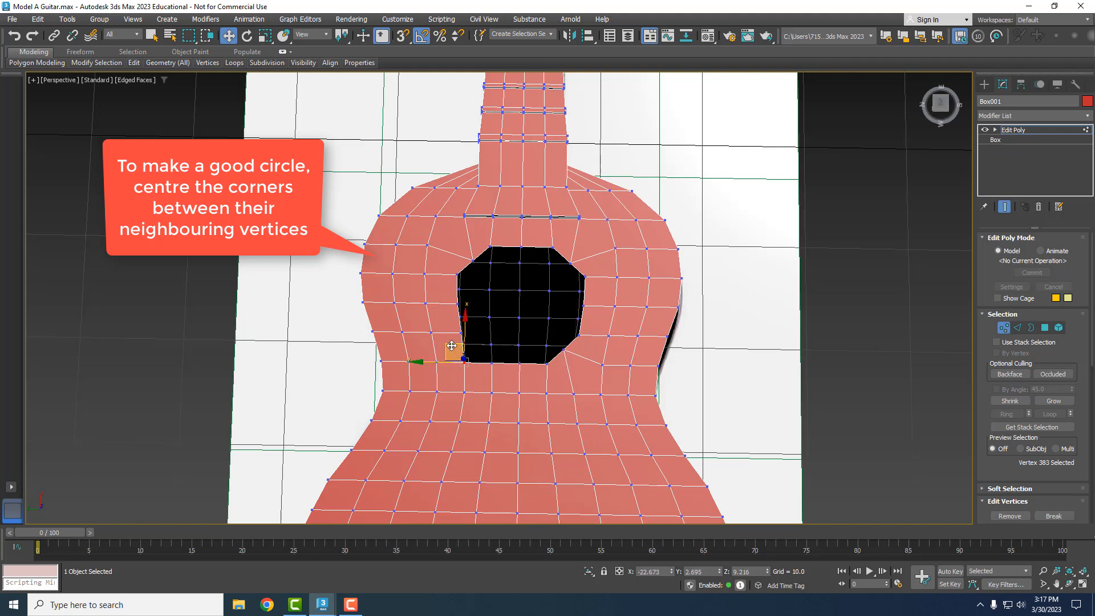
left_click_drag(454, 353, 463, 332)
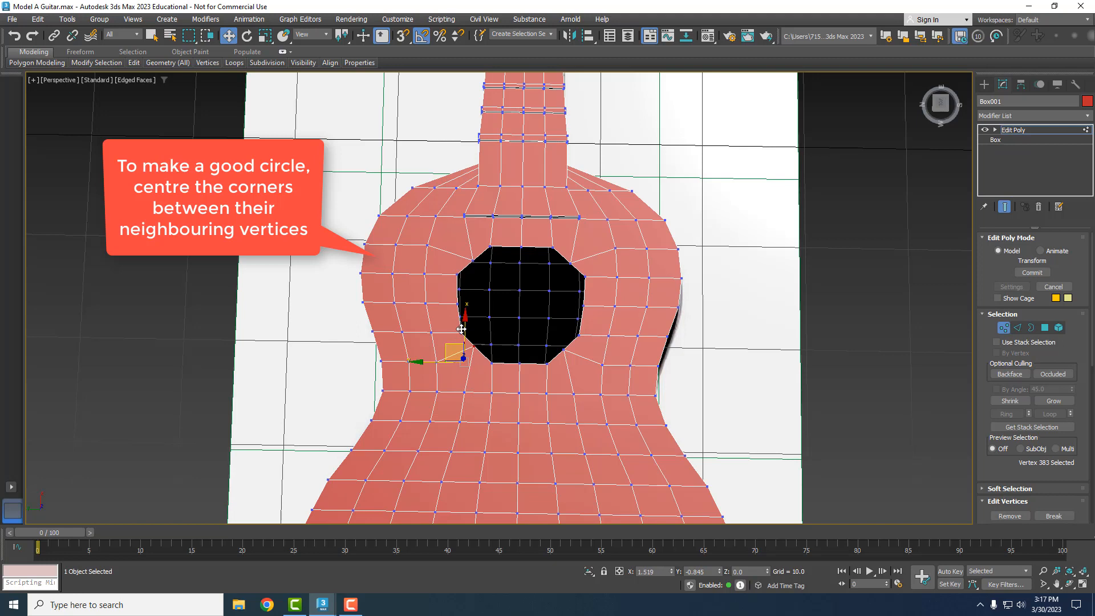
Step: Round the left half of the sound hole by centring the four vertices beside its corners between their neighbours
left_click(492, 360)
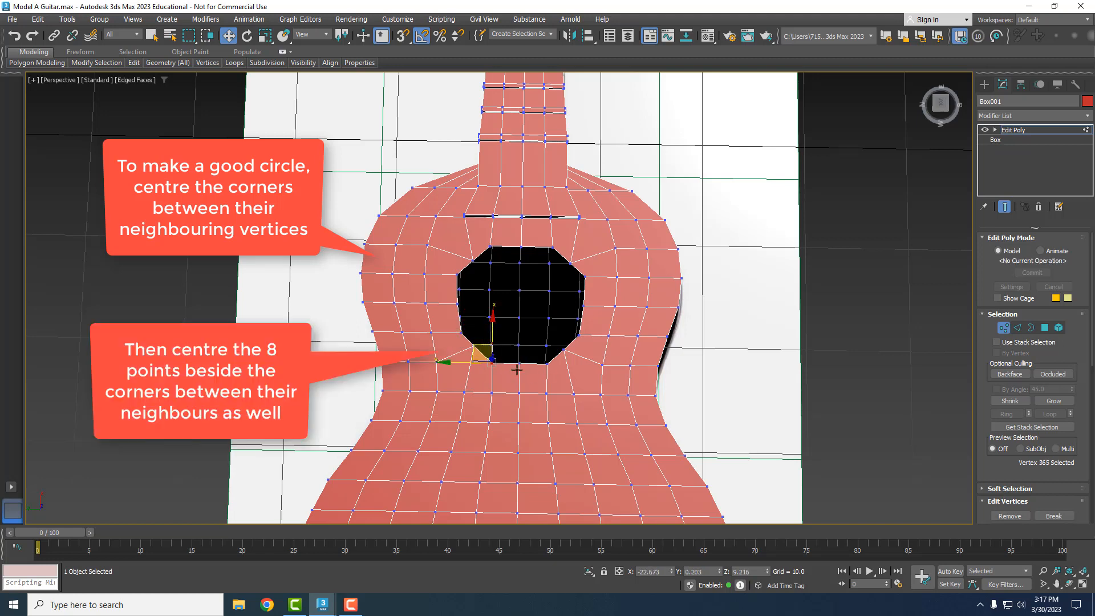
left_click_drag(478, 350, 480, 338)
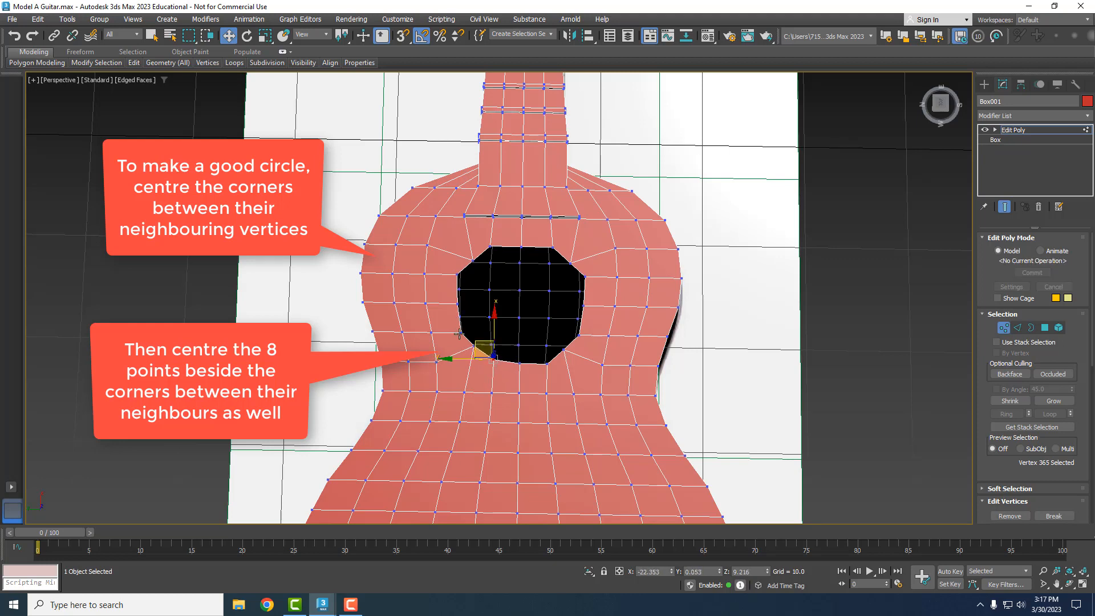
left_click(459, 335)
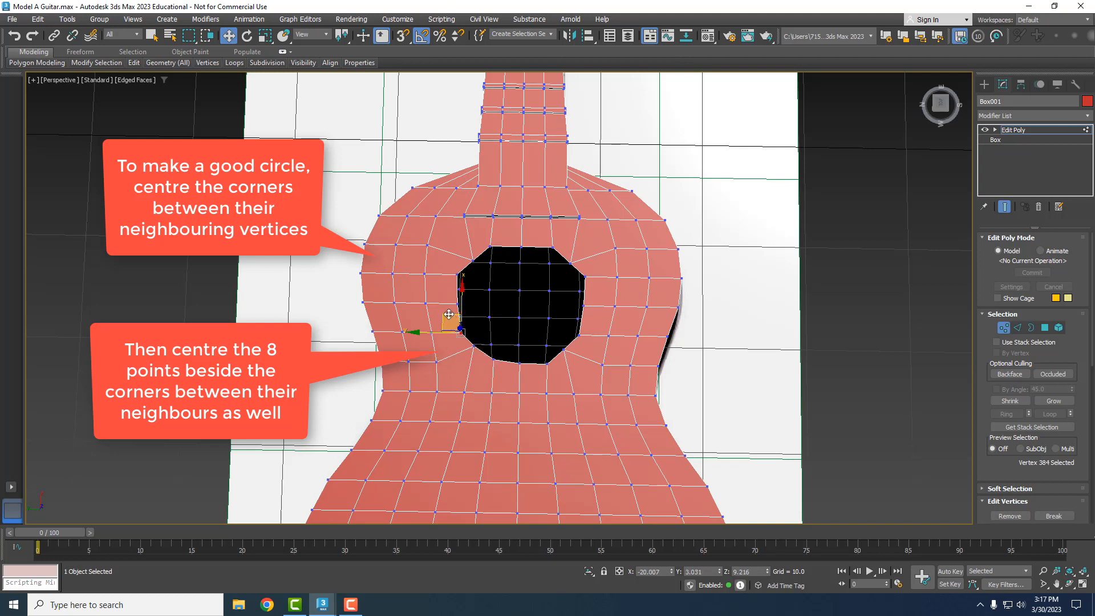
left_click_drag(450, 316, 450, 310)
left_click(456, 268)
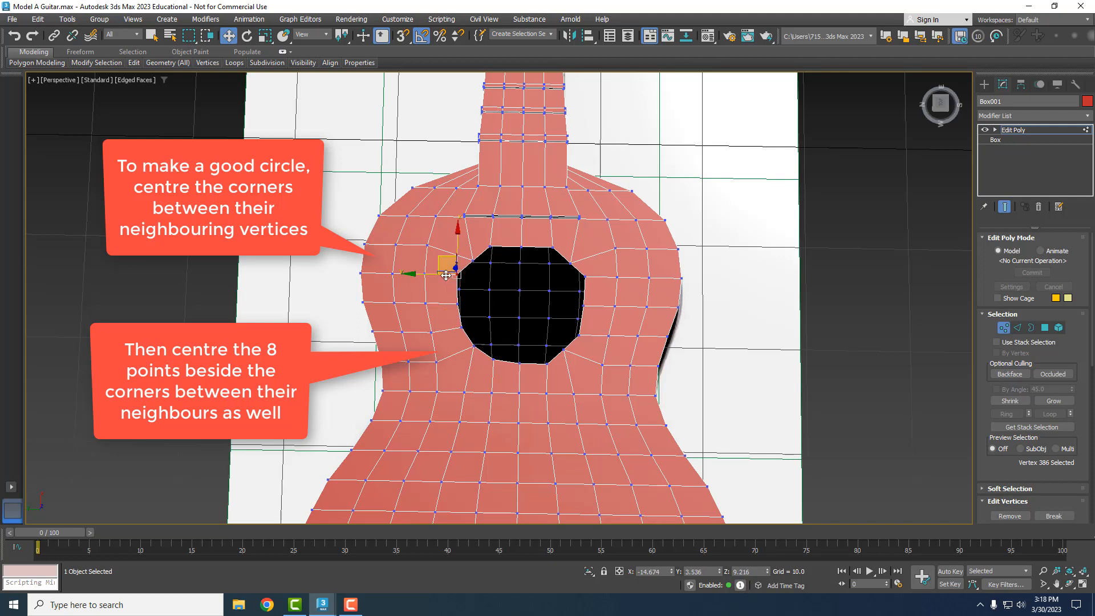
left_click(491, 247)
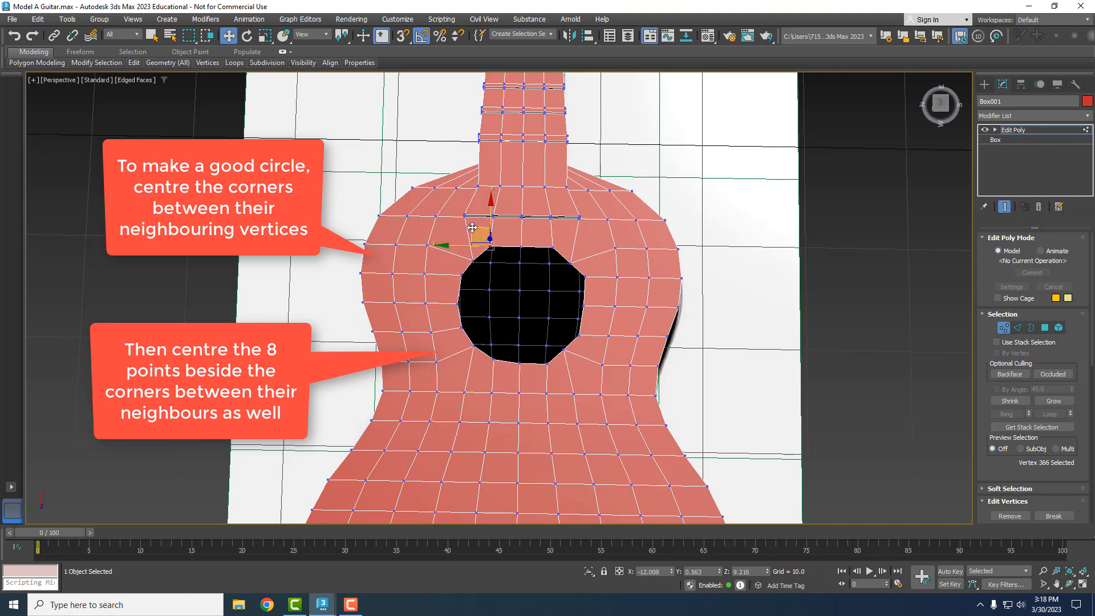
left_click_drag(477, 229, 463, 233)
Step: Round the right half of the sound hole by centring the four vertices beside its corners, and leave vertex selection
left_click(552, 247)
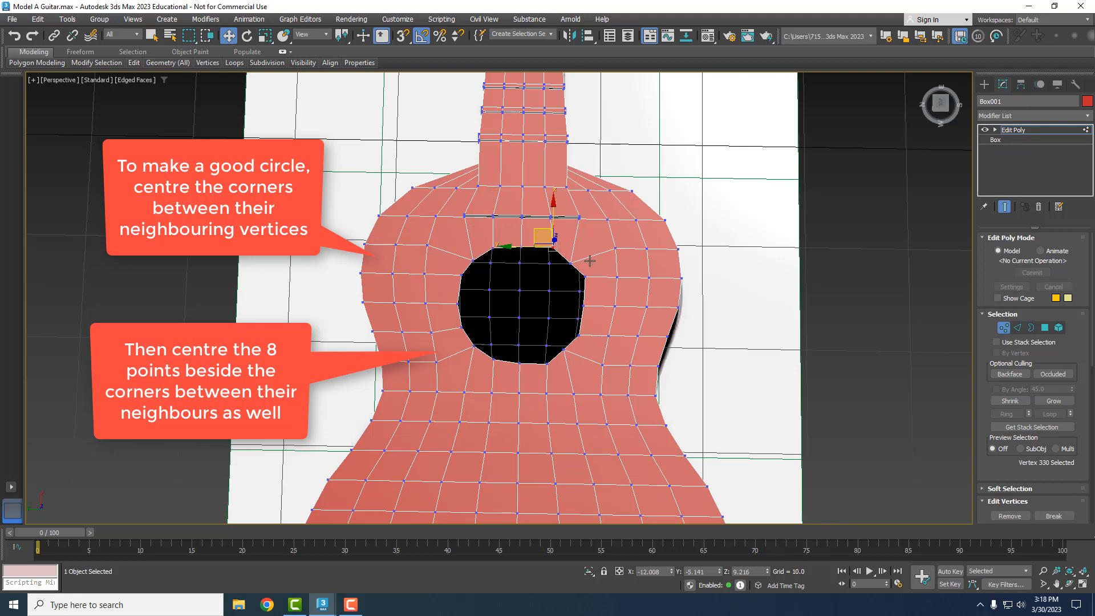
left_click_drag(543, 234, 542, 227)
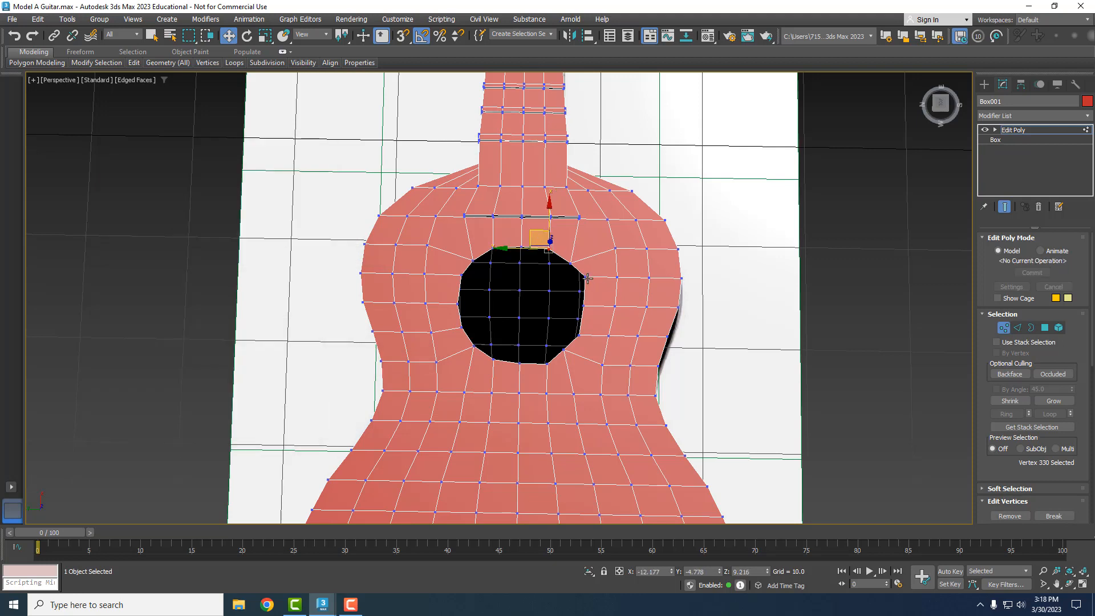
left_click(586, 272)
left_click_drag(573, 261, 569, 268)
left_click(580, 330)
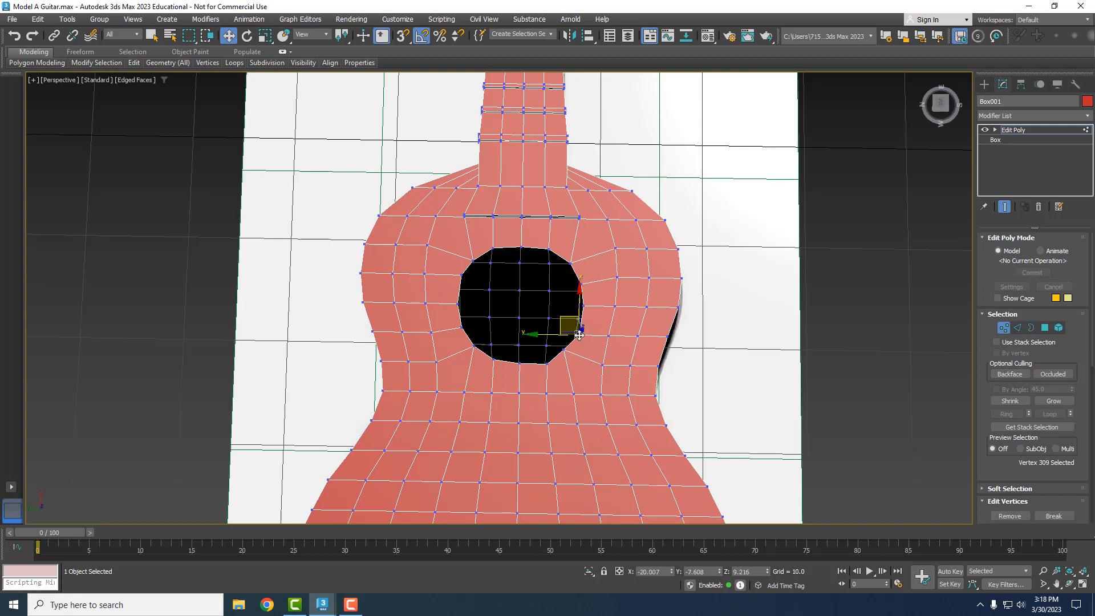
left_click_drag(557, 319, 524, 343)
left_click(547, 360)
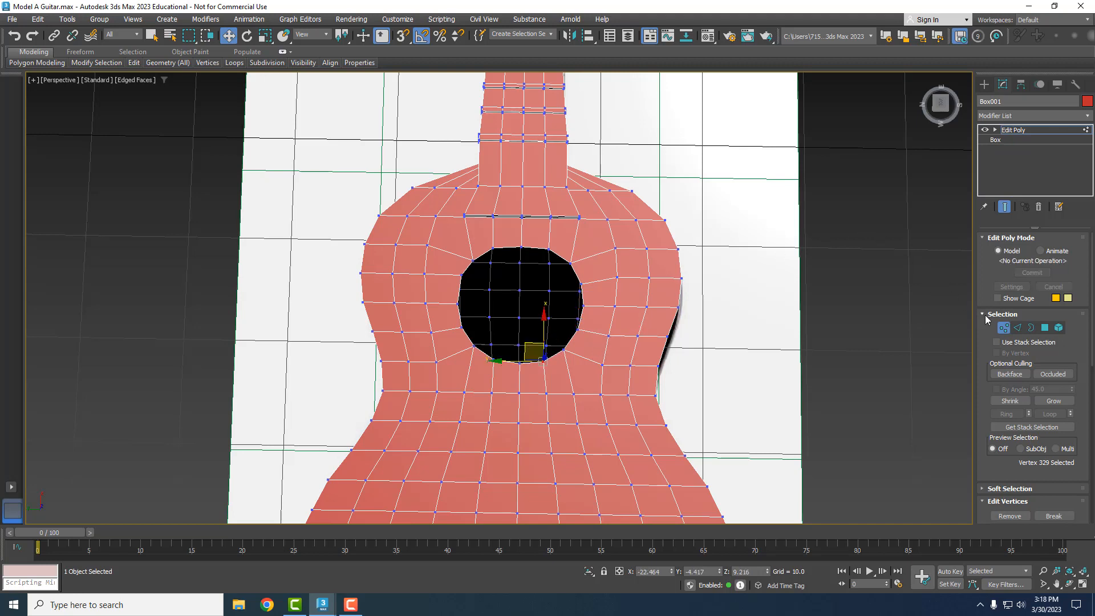
left_click(1003, 327)
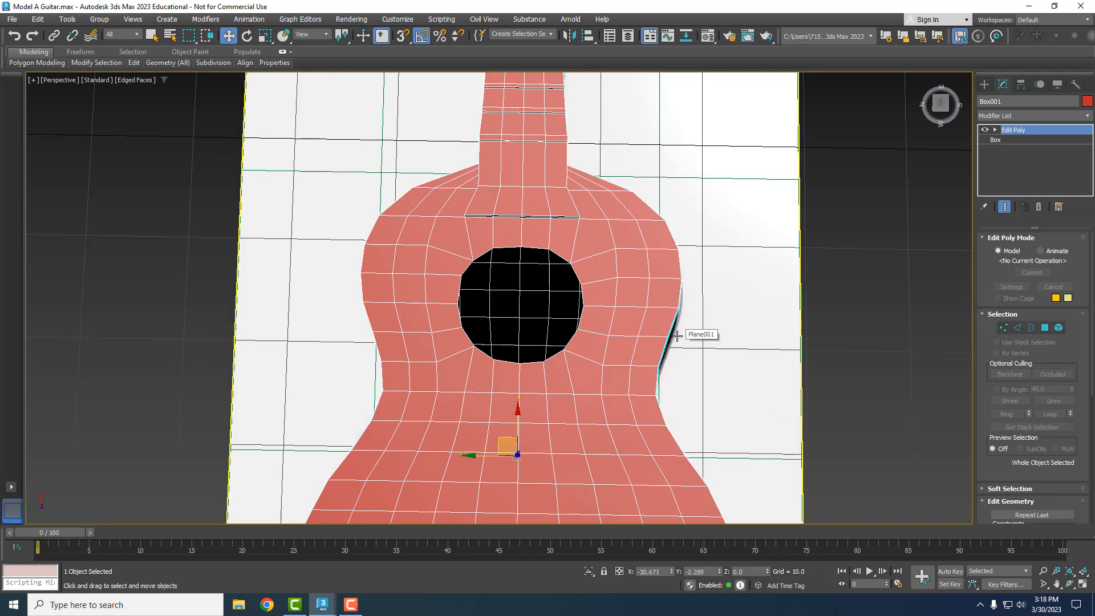
scroll(676, 336, "down", 3)
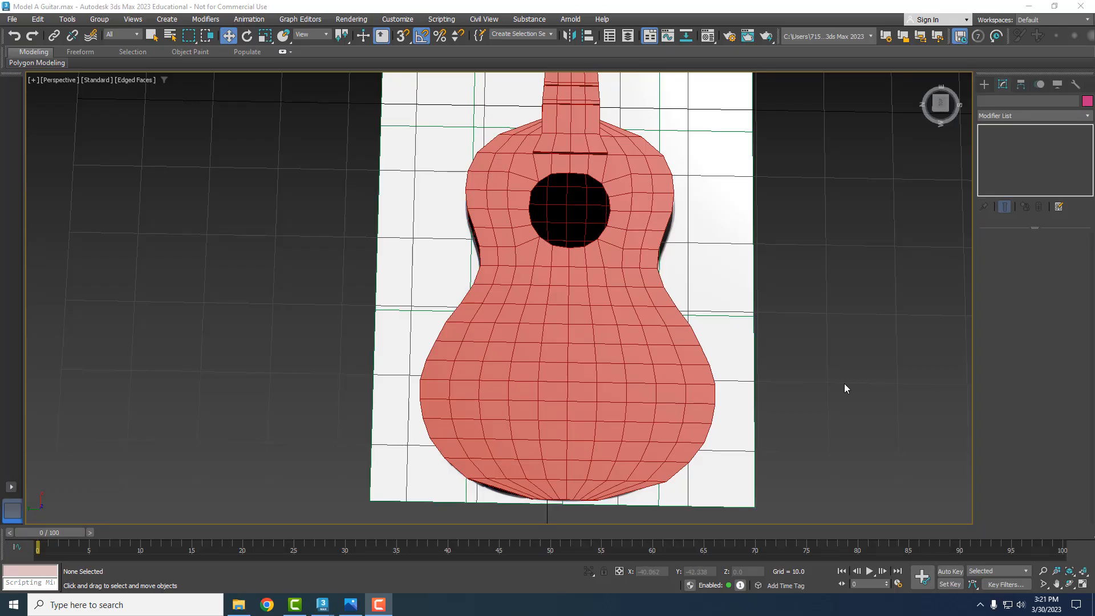
Step: Check the bridge in the Guitar.jpg reference and select a centred row of four polygons on the guitar's lower body to match it
left_click_drag(1094, 44, 472, 40)
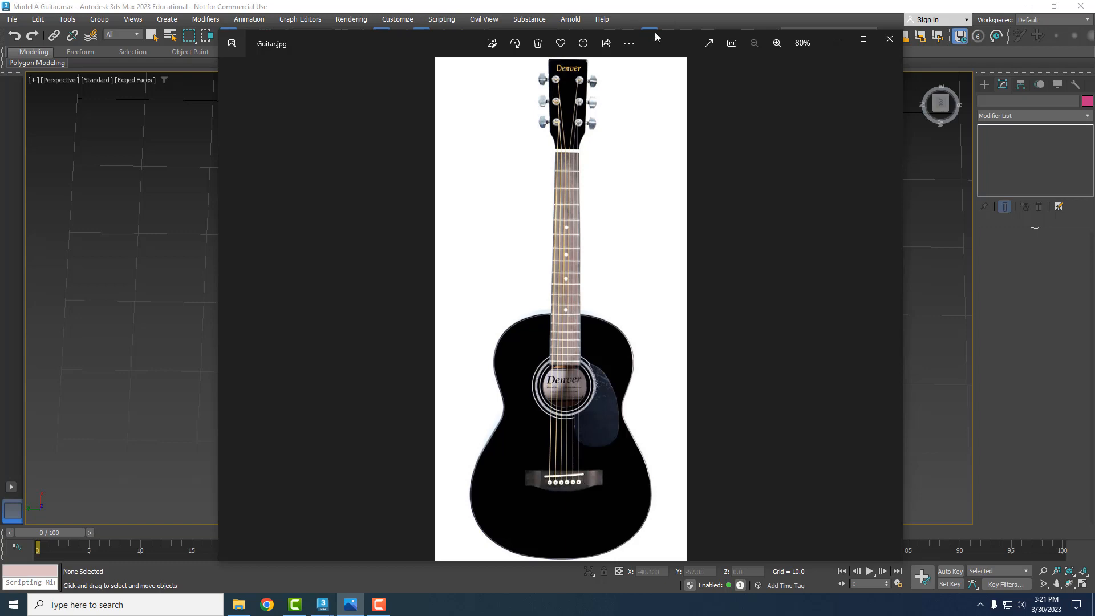
left_click_drag(655, 33, 1094, 46)
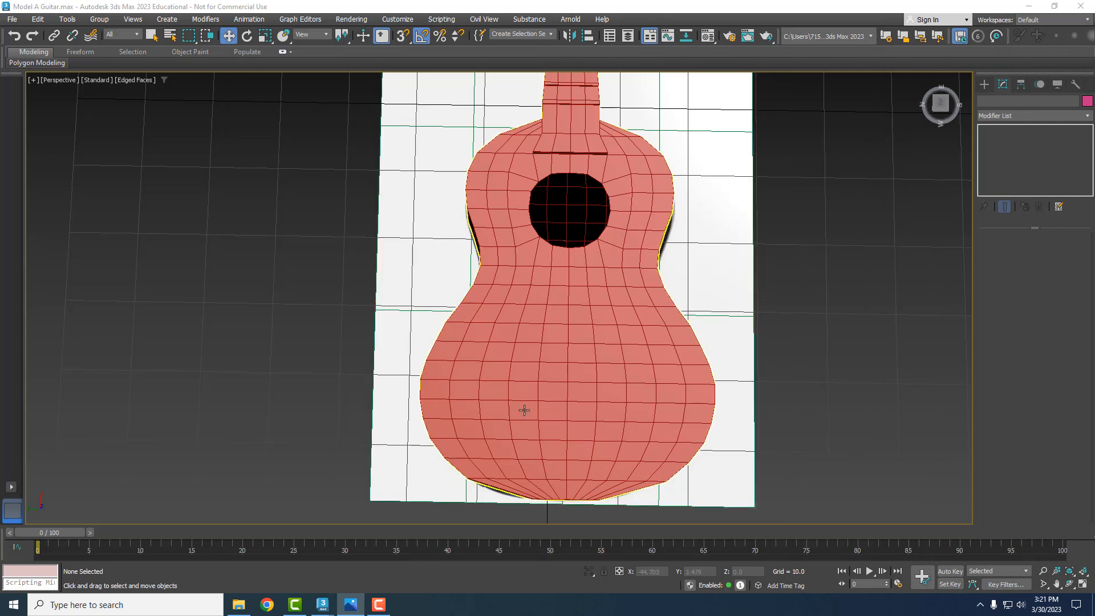
left_click(558, 294)
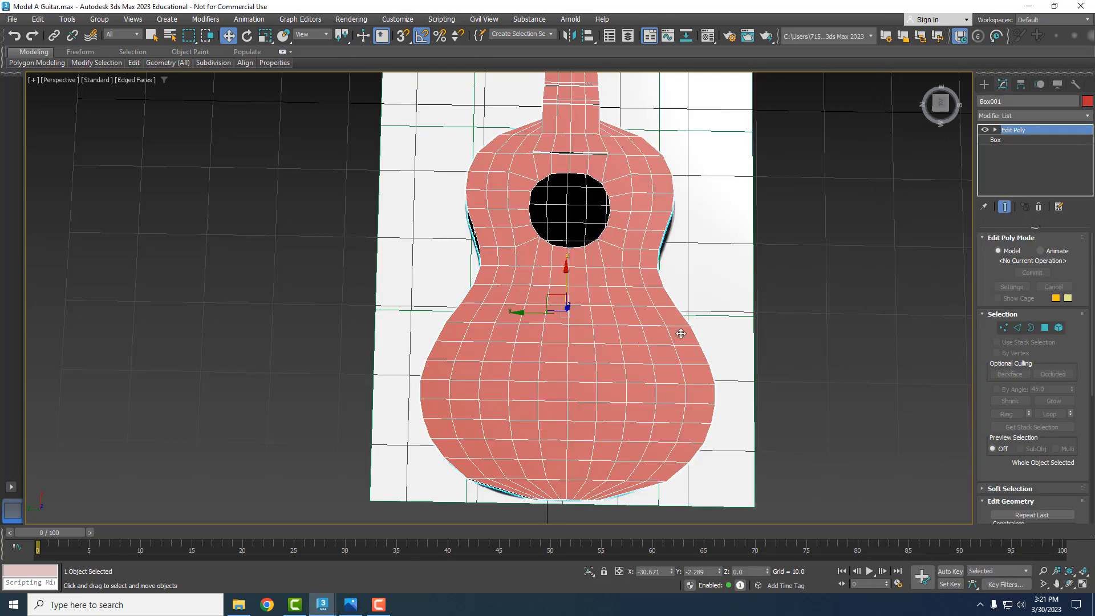
left_click(1044, 328)
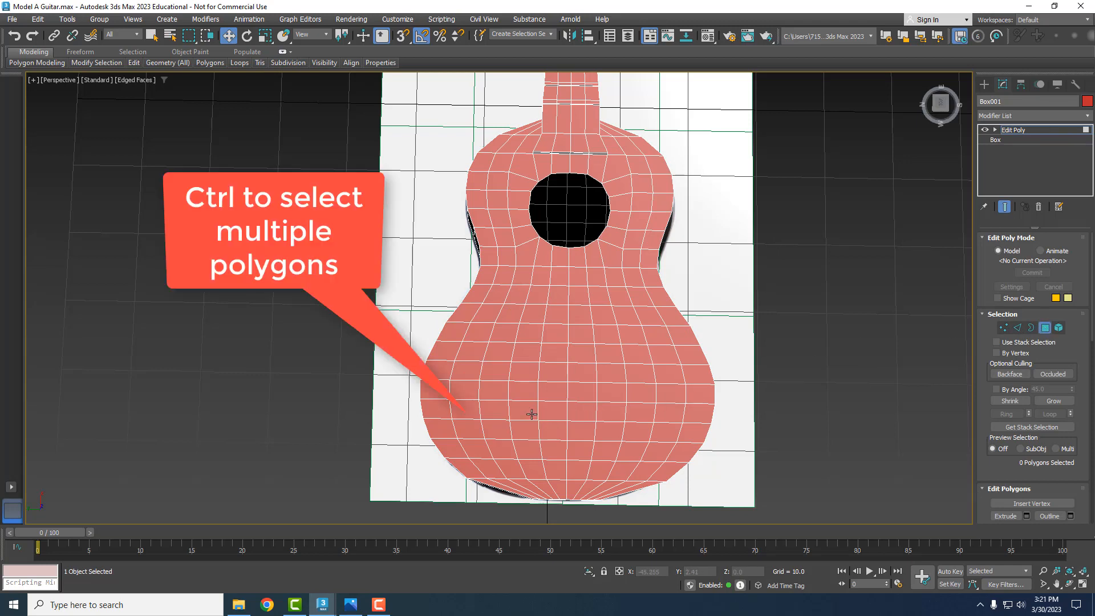
left_click(532, 414)
left_click(553, 412, "ctrl")
left_click(582, 412, "ctrl")
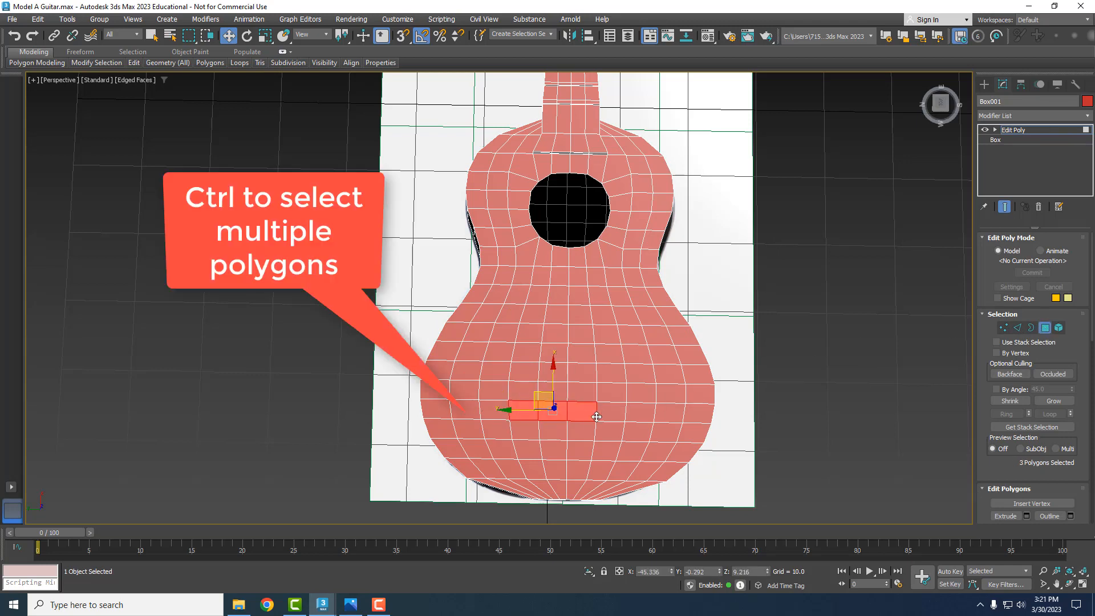
left_click(604, 415, "ctrl")
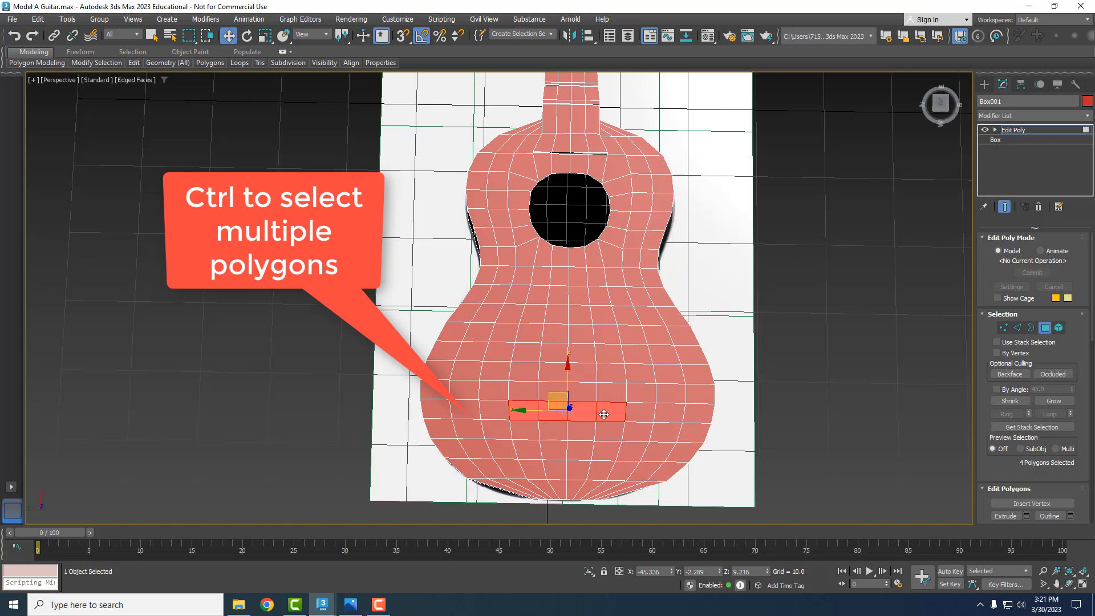
Step: Extrude the four selected polygons by a height of about 1 to raise the bridge, and clear the selection
scroll(1026, 469, "down", 3)
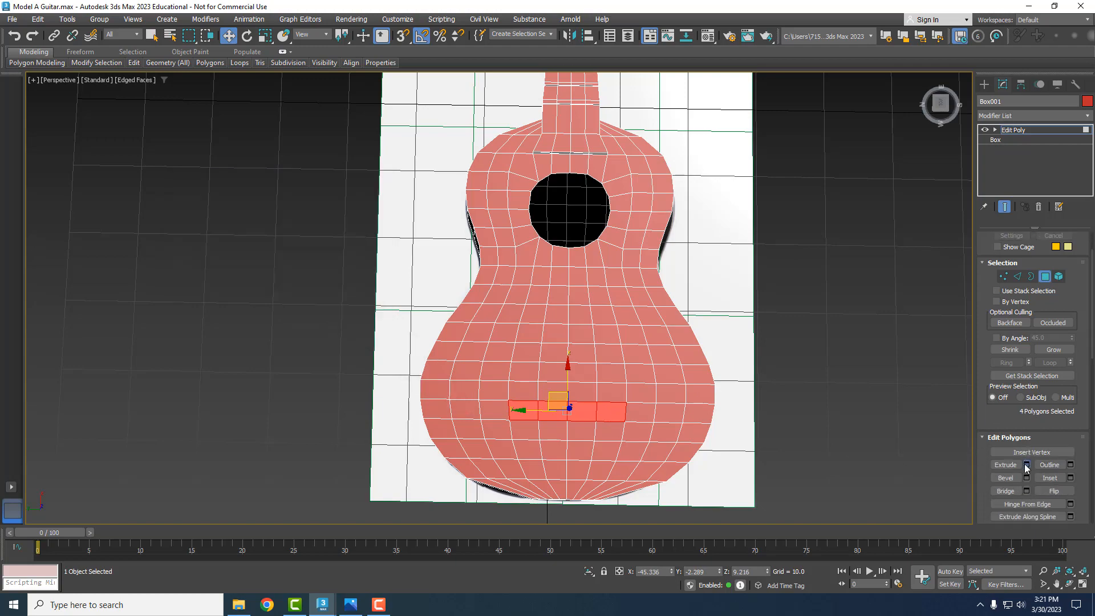
left_click(1026, 465)
middle_click_drag(716, 435, 677, 396, "alt")
scroll(582, 444, "up", 4)
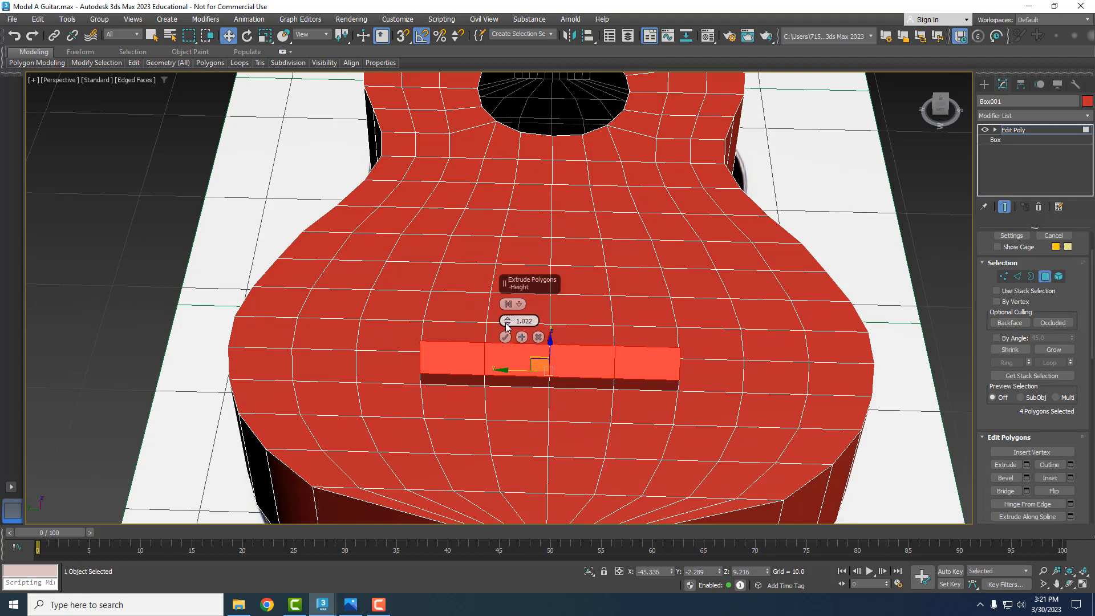
left_click_drag(506, 323, 509, 321)
left_click(505, 337)
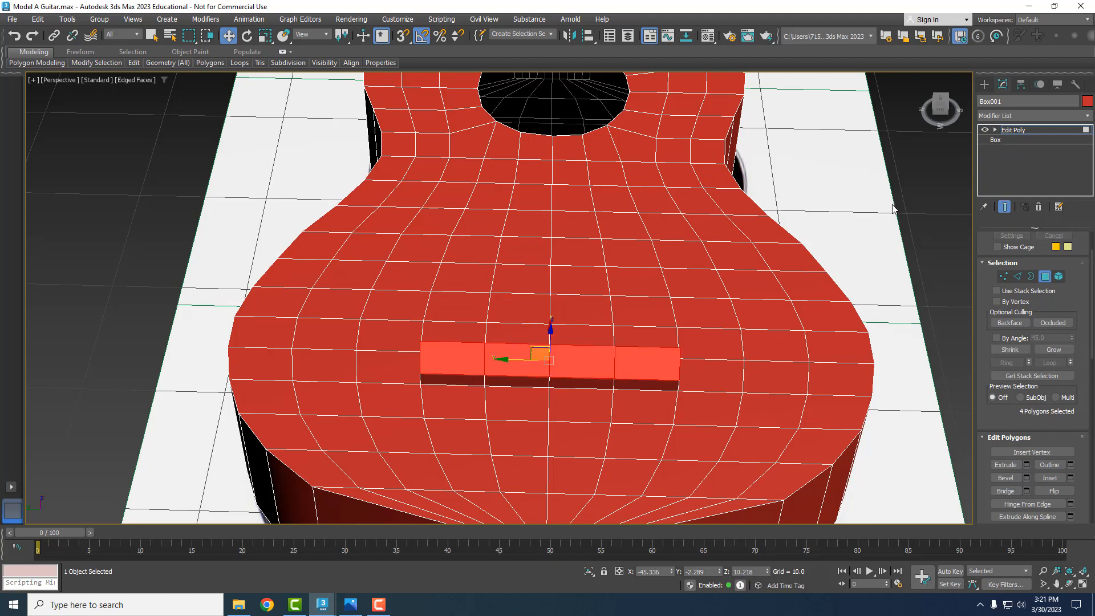
left_click(890, 224)
Step: Check the bridge in the Guitar.jpg reference and slightly lower the top edge at the bridge's right end
middle_click_drag(515, 366, 496, 338, "alt")
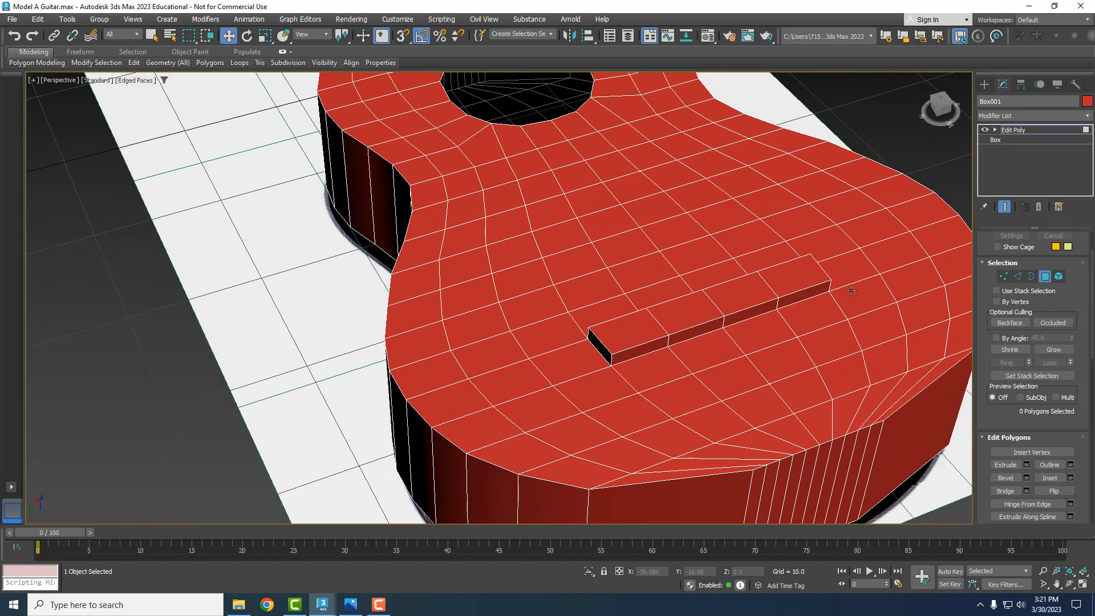
middle_click_drag(848, 285, 735, 314, "alt")
left_click_drag(1094, 74, 458, 29)
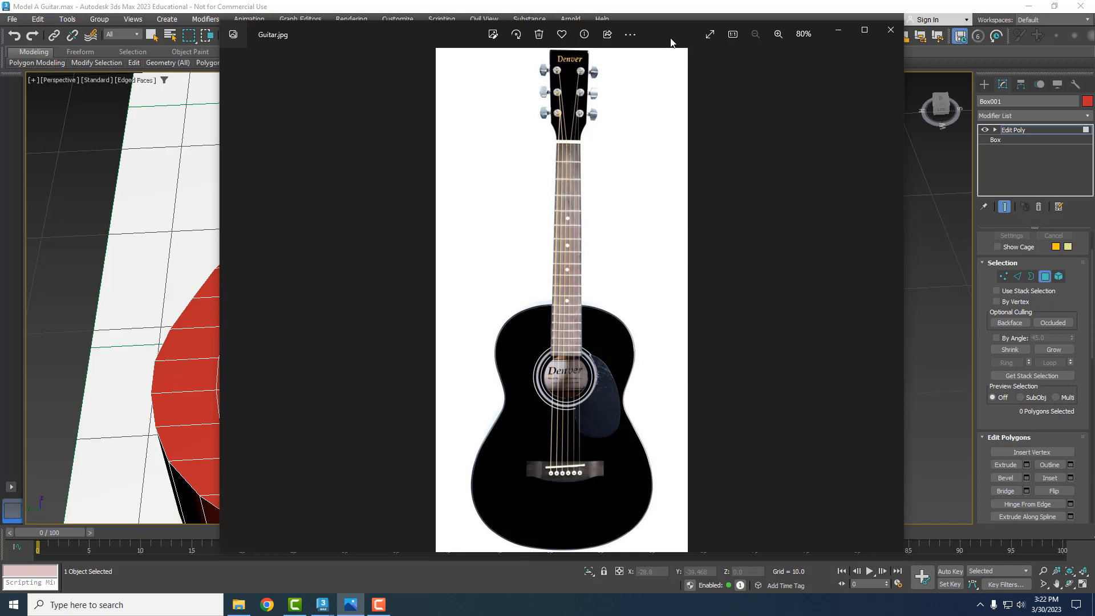
left_click_drag(671, 39, 1094, 66)
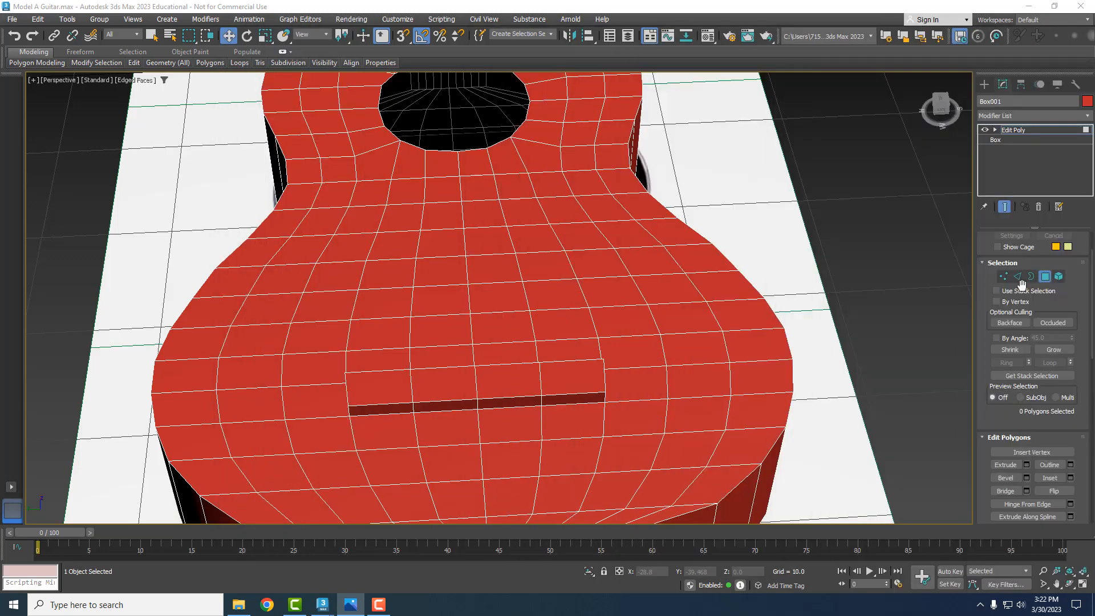
left_click(1018, 277)
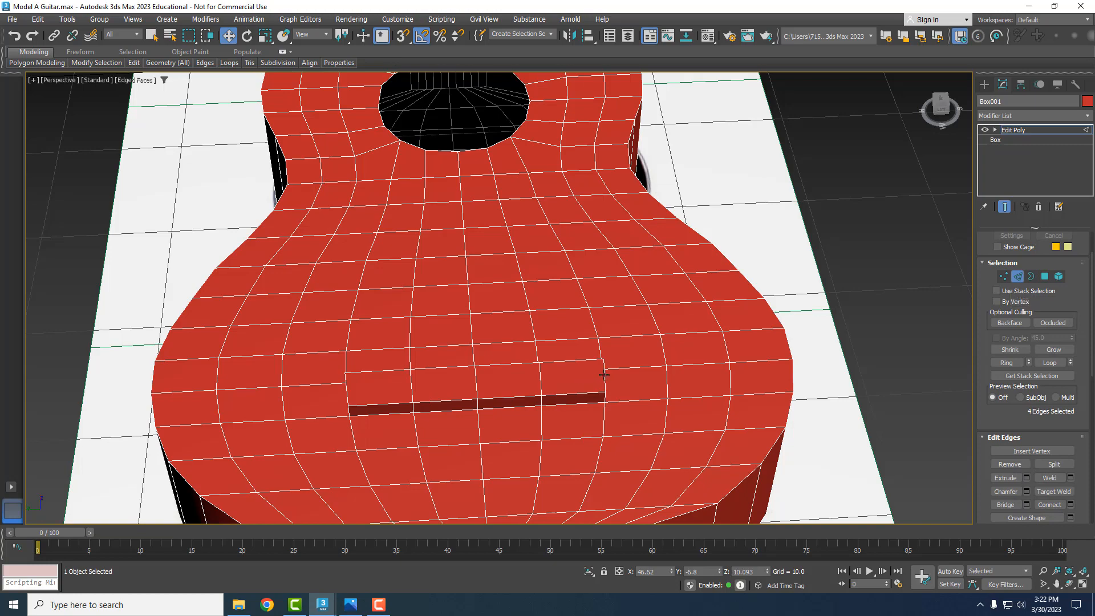
left_click(603, 374)
middle_click_drag(698, 394, 624, 386, "alt")
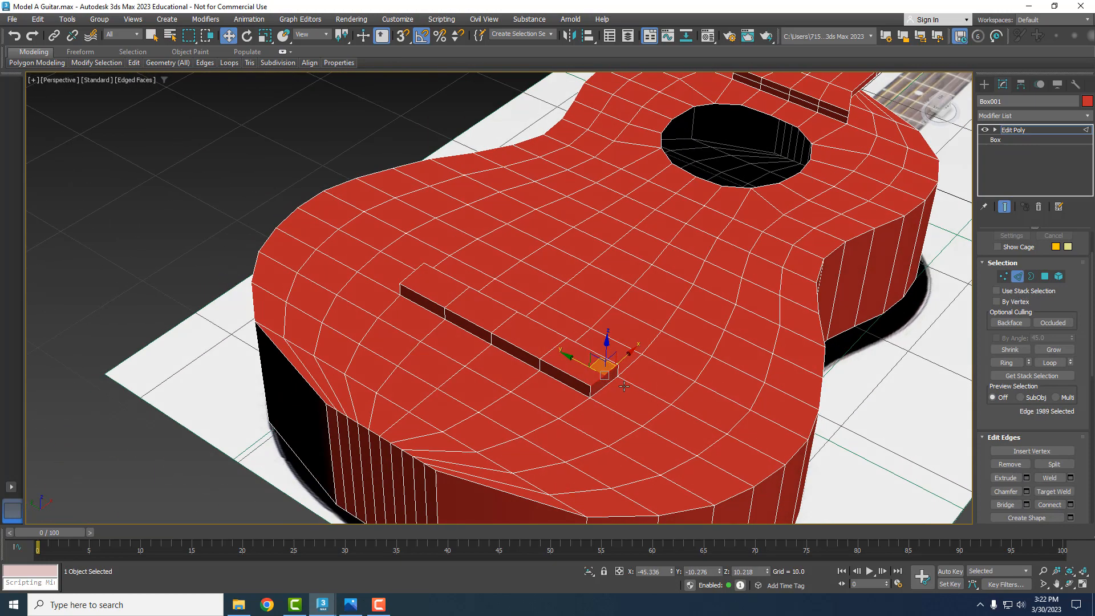
scroll(623, 386, "up", 5)
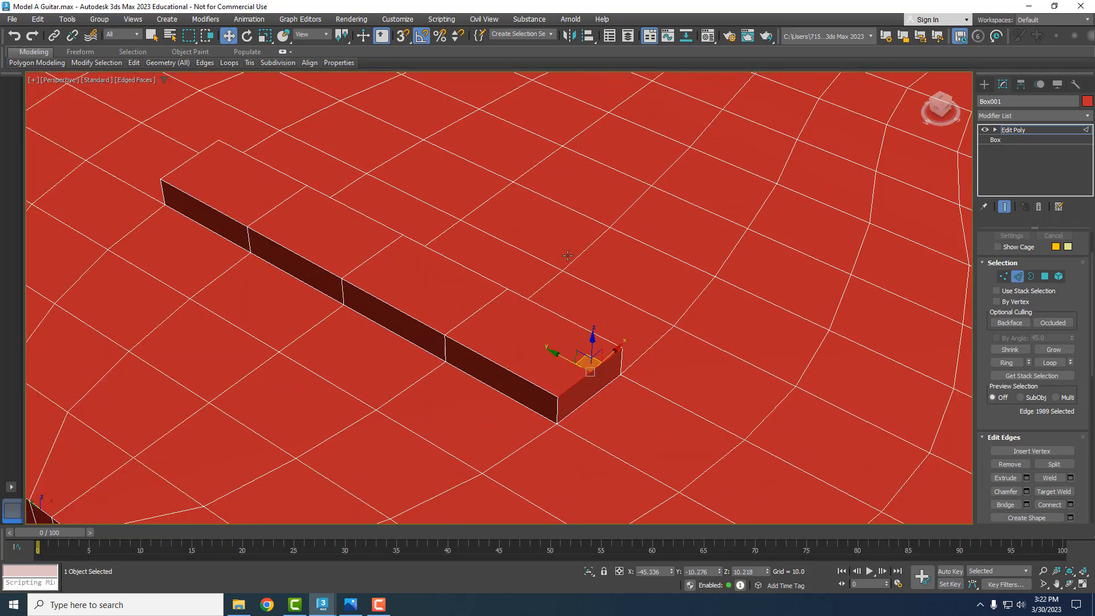
left_click_drag(596, 332, 591, 345)
Step: Lower the top edge at the bridge's left end to a Z of about 9.69 so that end tapers down
middle_click_drag(516, 292, 584, 300, "alt")
middle_click_drag(440, 331, 699, 244)
left_click(319, 414)
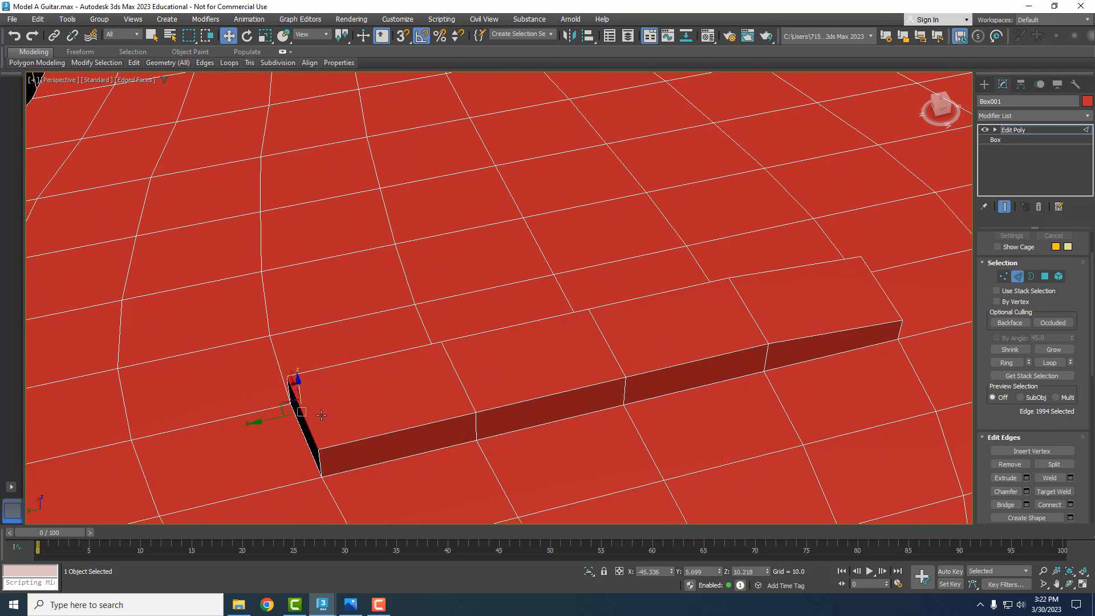
left_click_drag(298, 379, 298, 393)
middle_click_drag(544, 326, 631, 349, "alt")
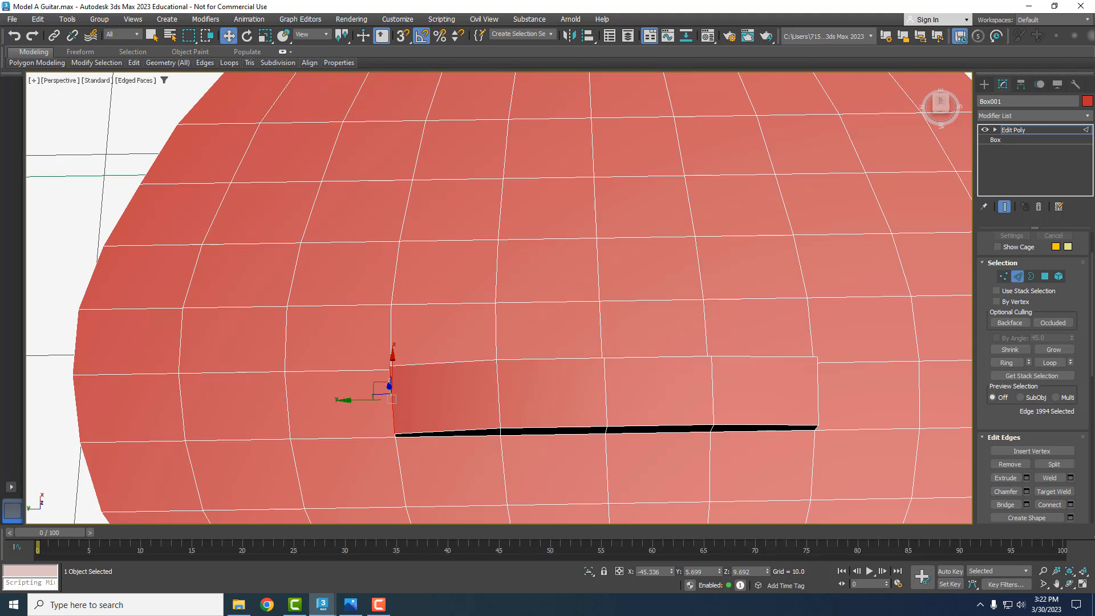
Step: Check the saddle in Guitar.jpg and insert two close SwiftLoop edge loops across the body along the upper part of the bridge
left_click(350, 604)
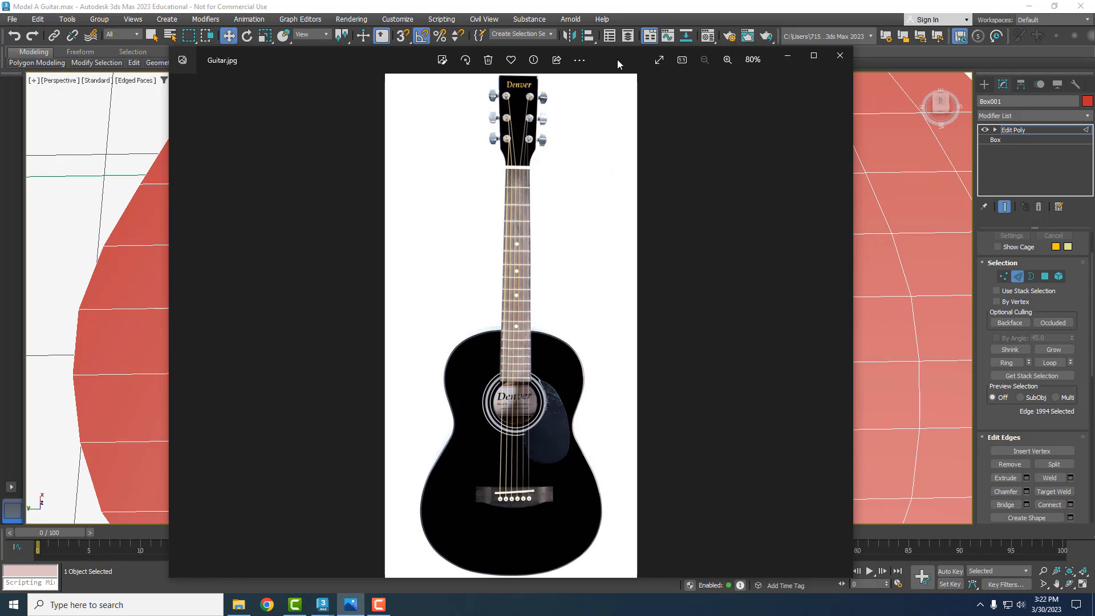
left_click_drag(617, 60, 1094, 148)
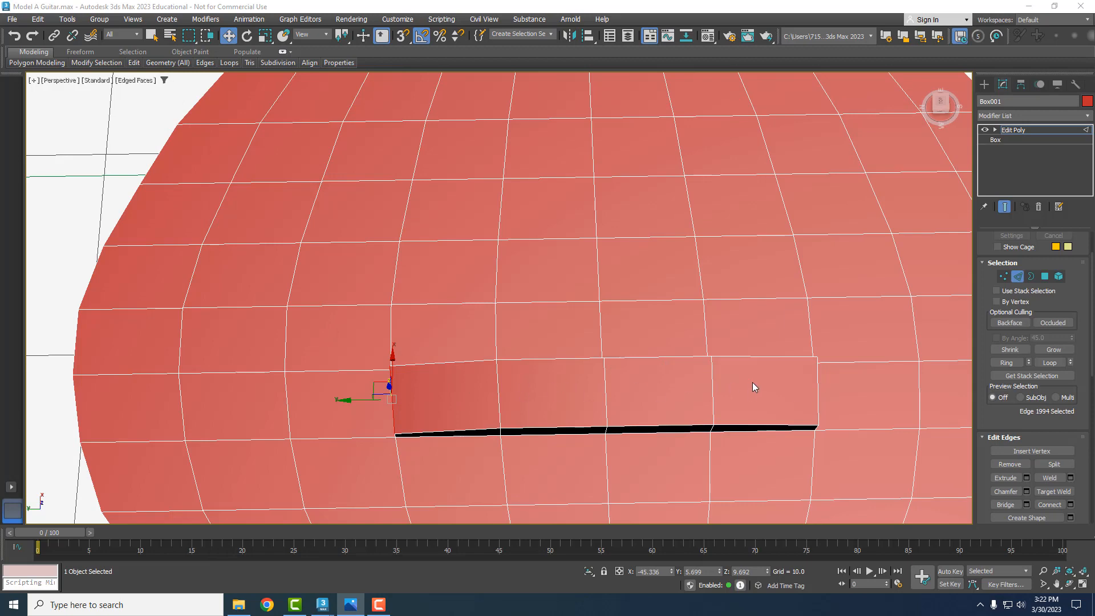
scroll(628, 372, "down", 4)
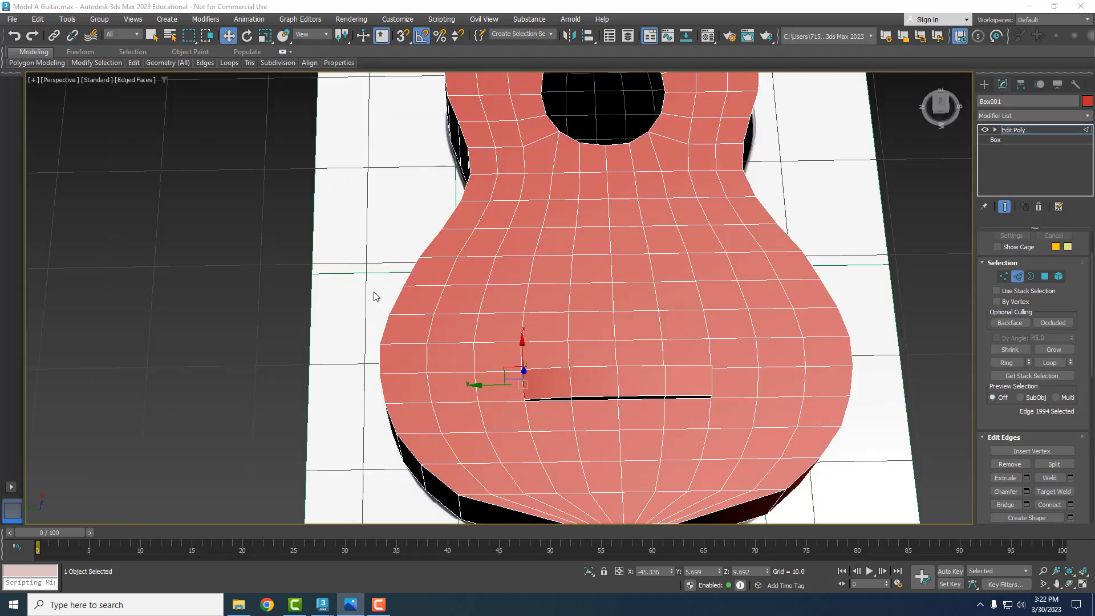
key("alt+1")
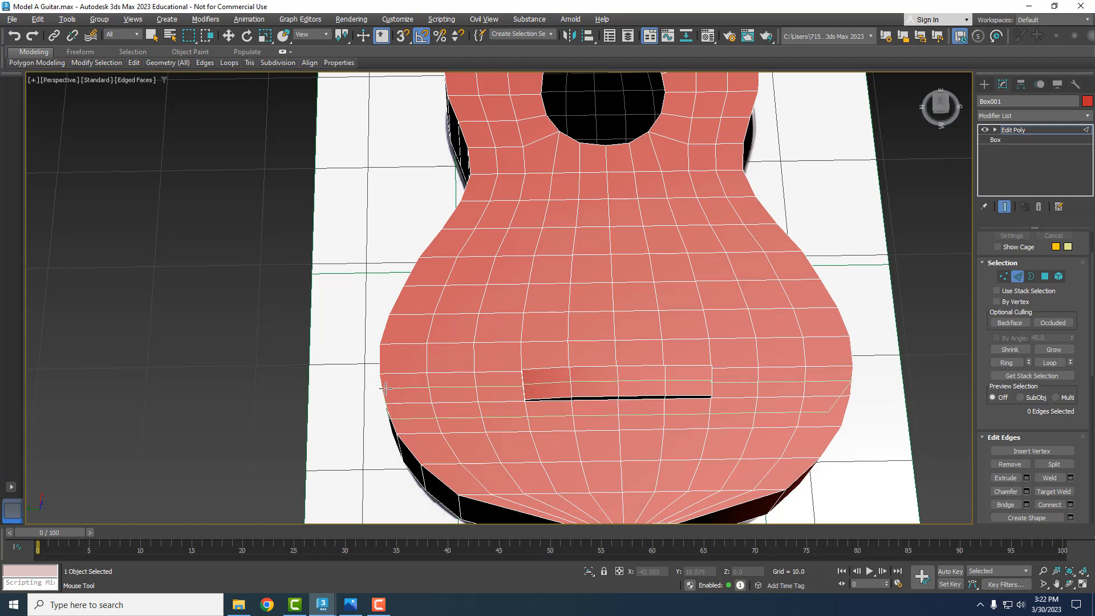
middle_click_drag(385, 388, 477, 375)
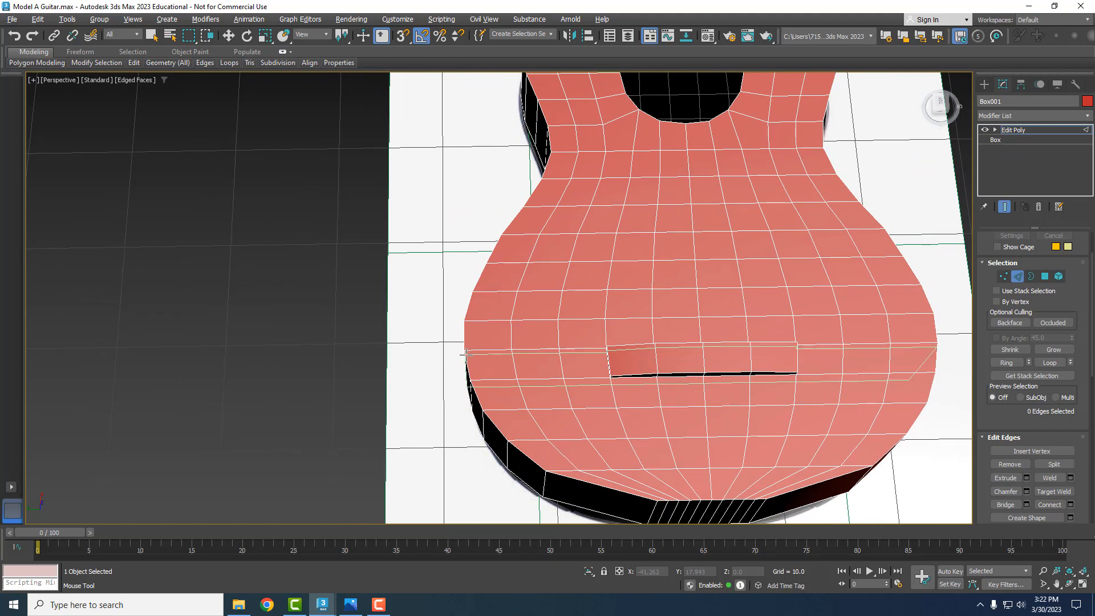
left_click(464, 353)
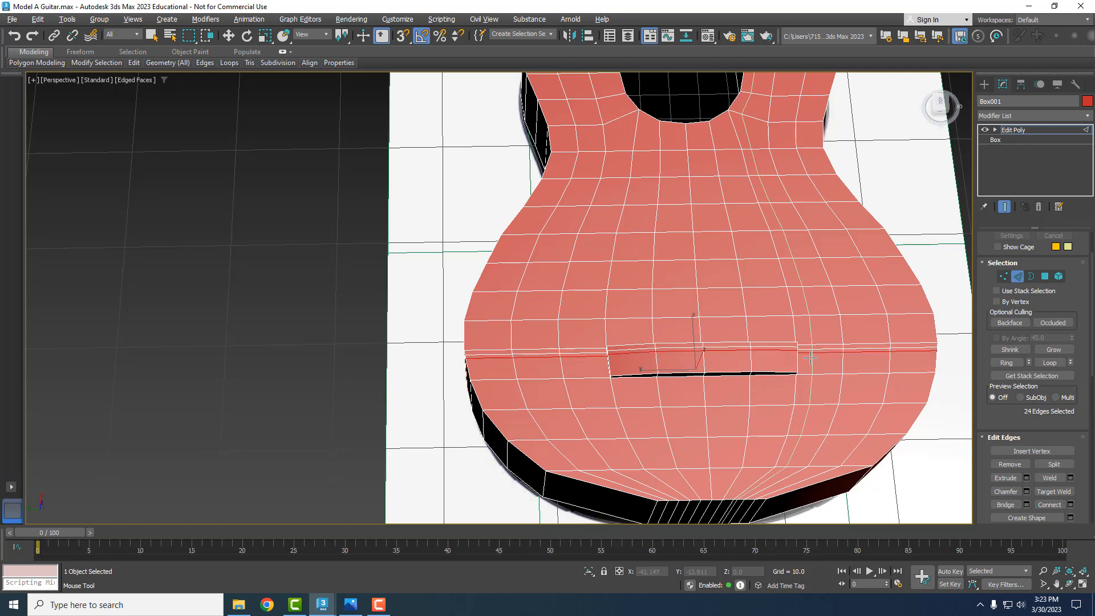
scroll(786, 358, "up", 6)
key("alt+1")
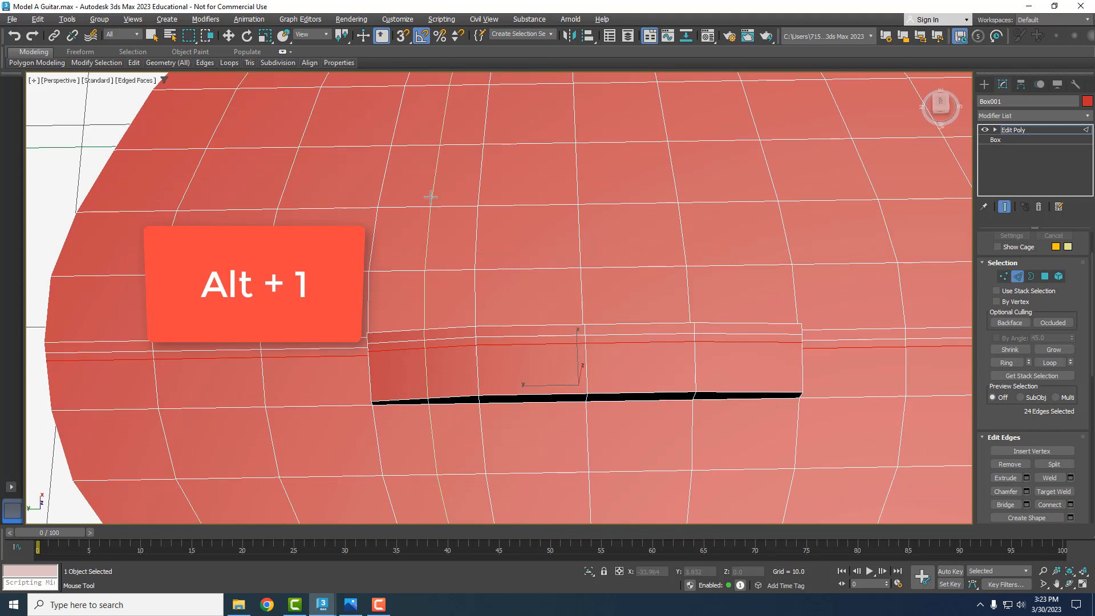
key("w")
left_click(379, 338)
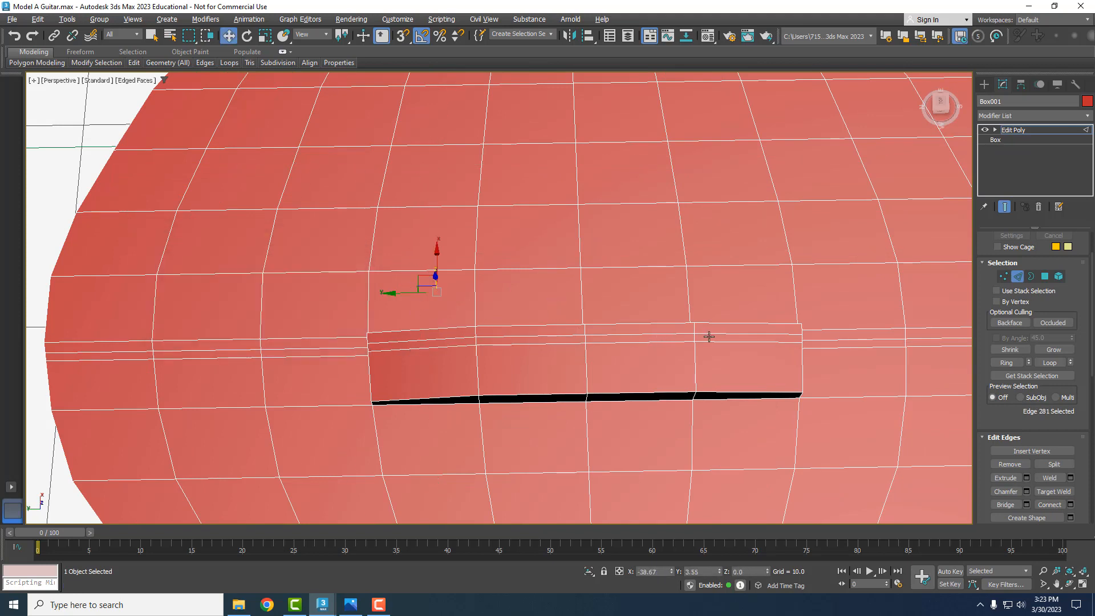
Step: Extrude the two middle polygons of the bridge's narrow strip by about 0.5 to form the saddle, and clear the selection
left_click(1045, 277)
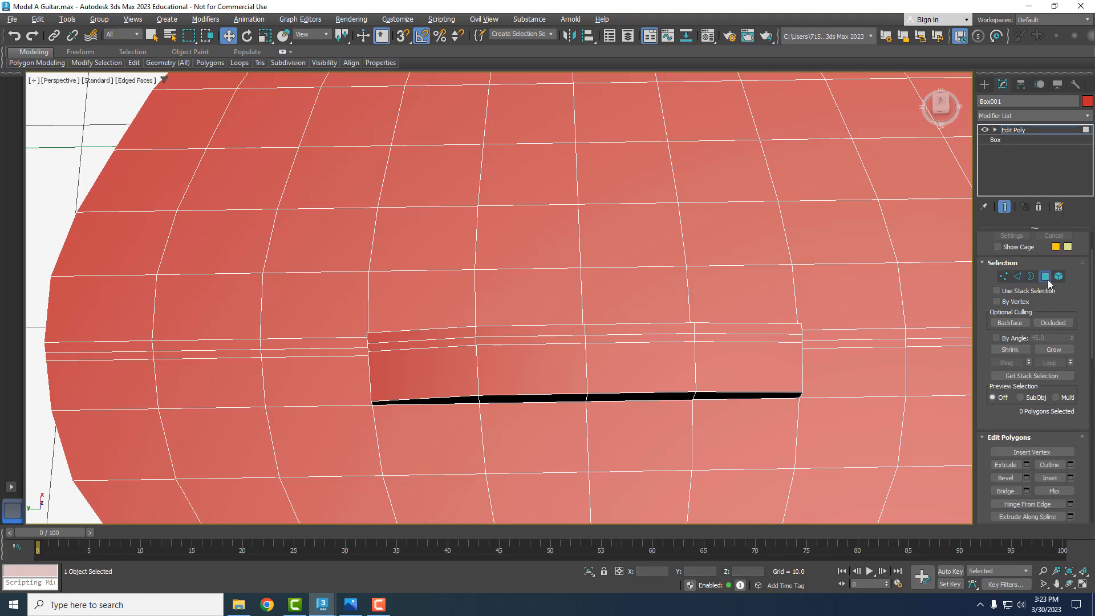
left_click(516, 339)
left_click(609, 340, "ctrl")
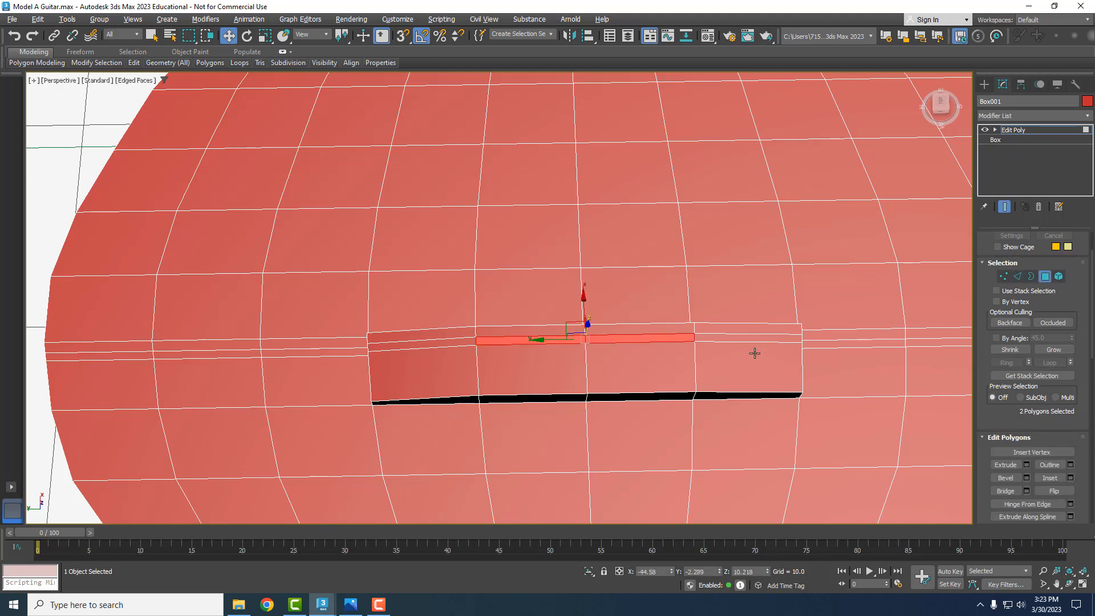
left_click(1026, 464)
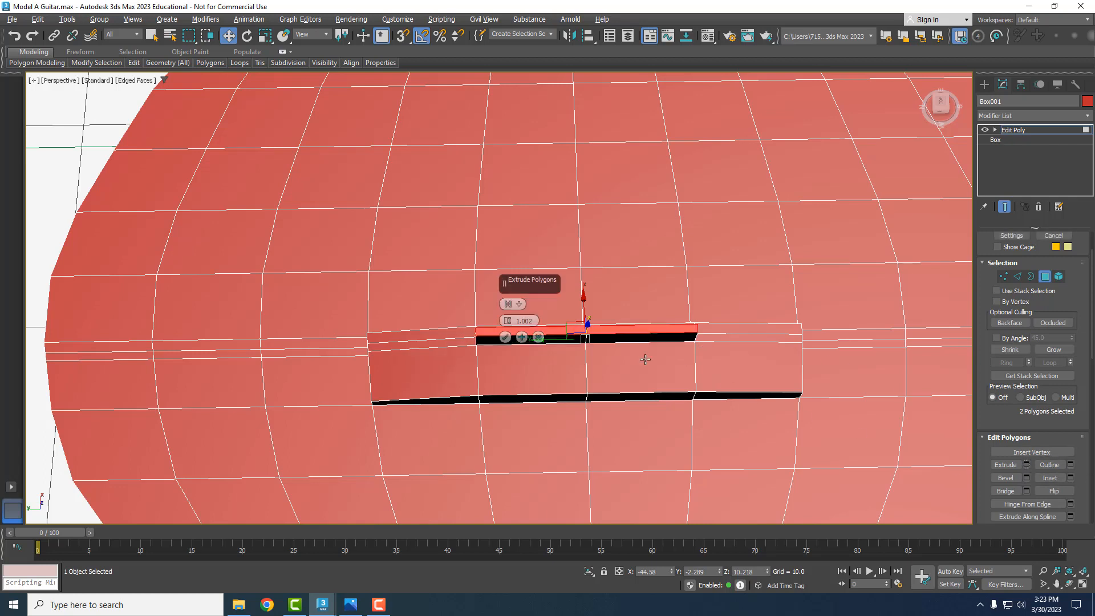
scroll(522, 329, "up", 5)
left_click_drag(508, 321, 507, 326)
left_click(505, 337)
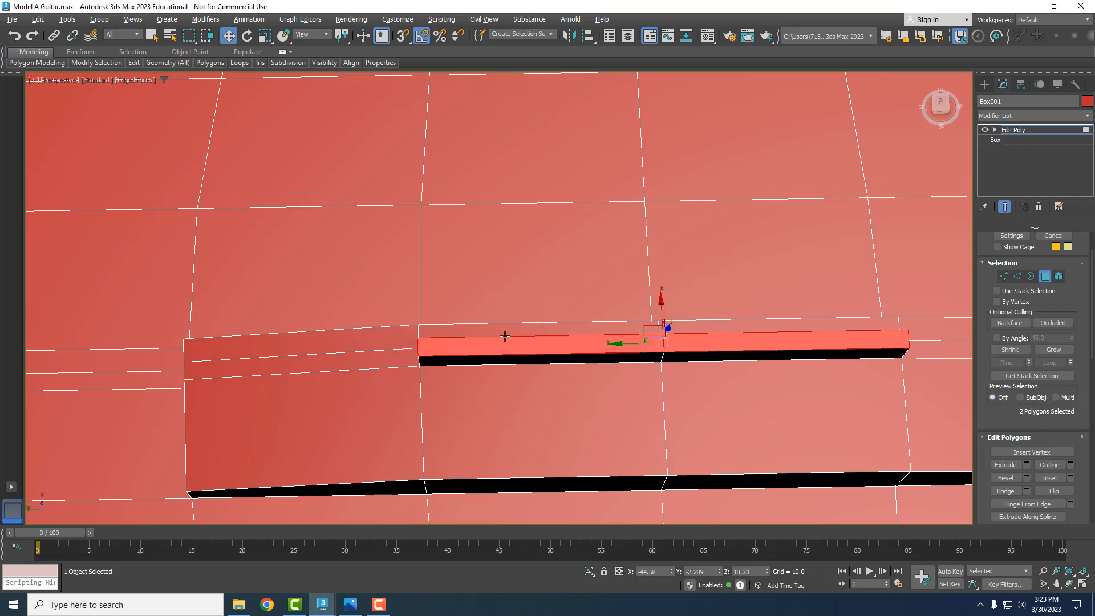
scroll(562, 401, "down", 3)
scroll(619, 419, "down", 2)
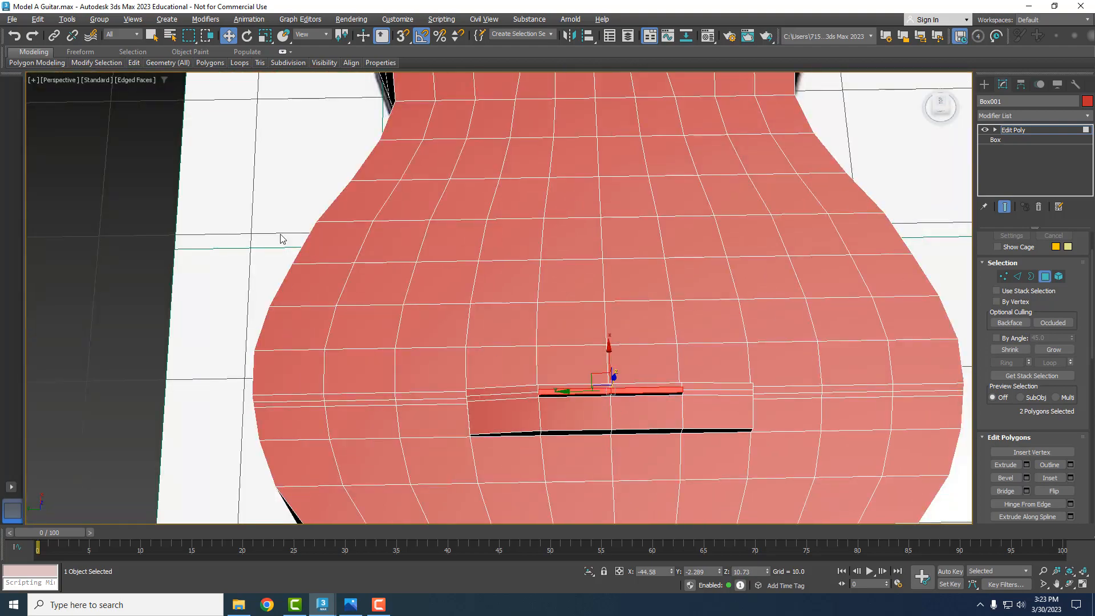
left_click(158, 212)
Step: Inspect the bridge and saddle from several angles and compare them with the Guitar.jpg reference image
middle_click_drag(645, 425, 719, 240, "alt")
middle_click_drag(720, 240, 494, 448, "alt")
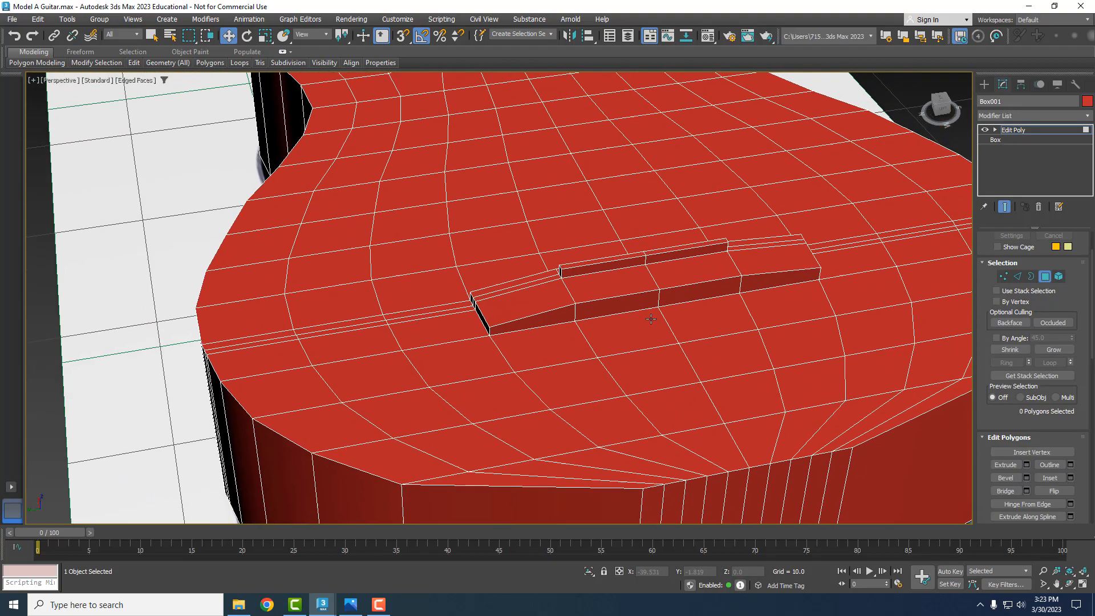
scroll(710, 228, "up", 3)
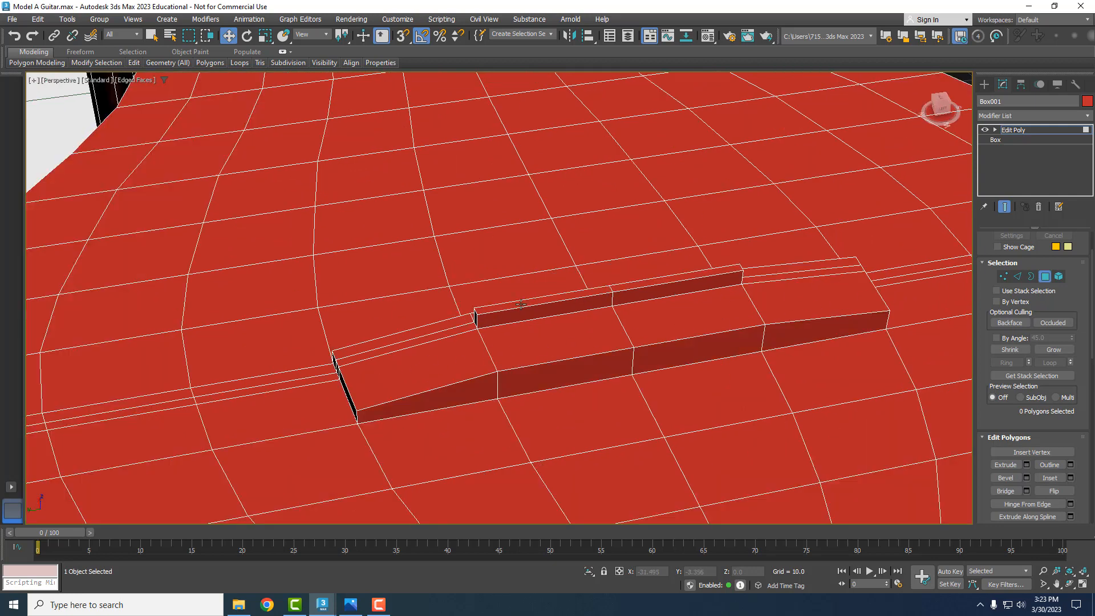
key("alt+Tab")
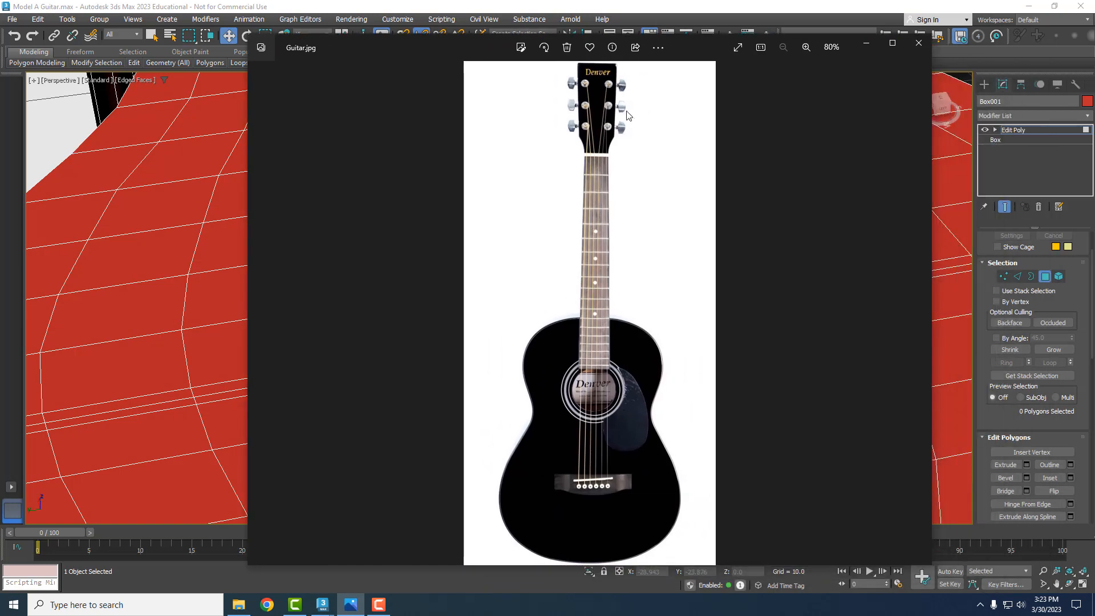
key("alt+Tab")
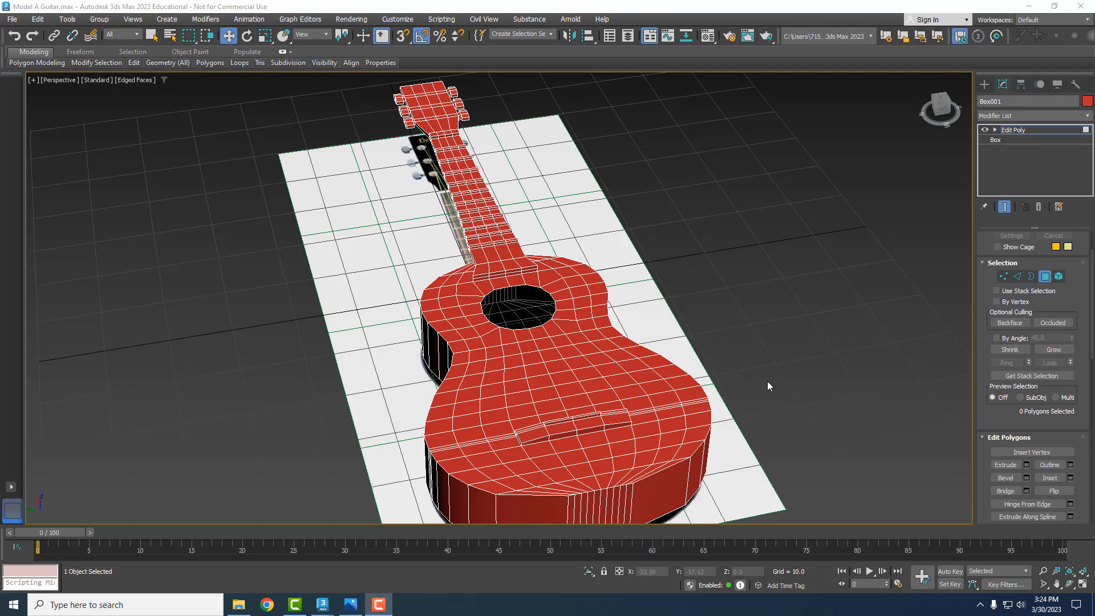
key("alt+Tab")
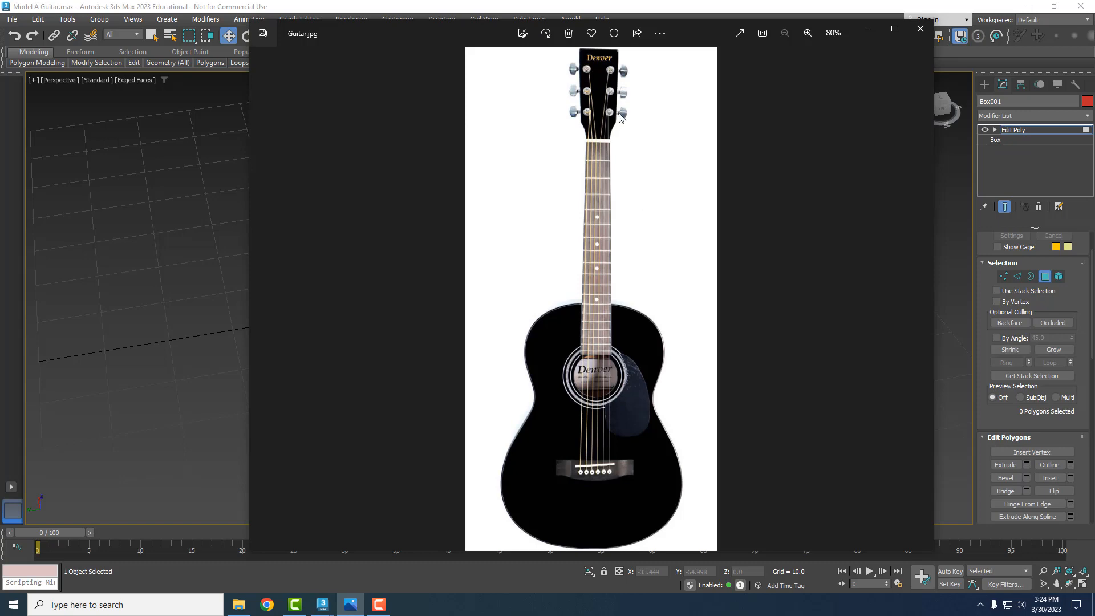
key("alt+Tab")
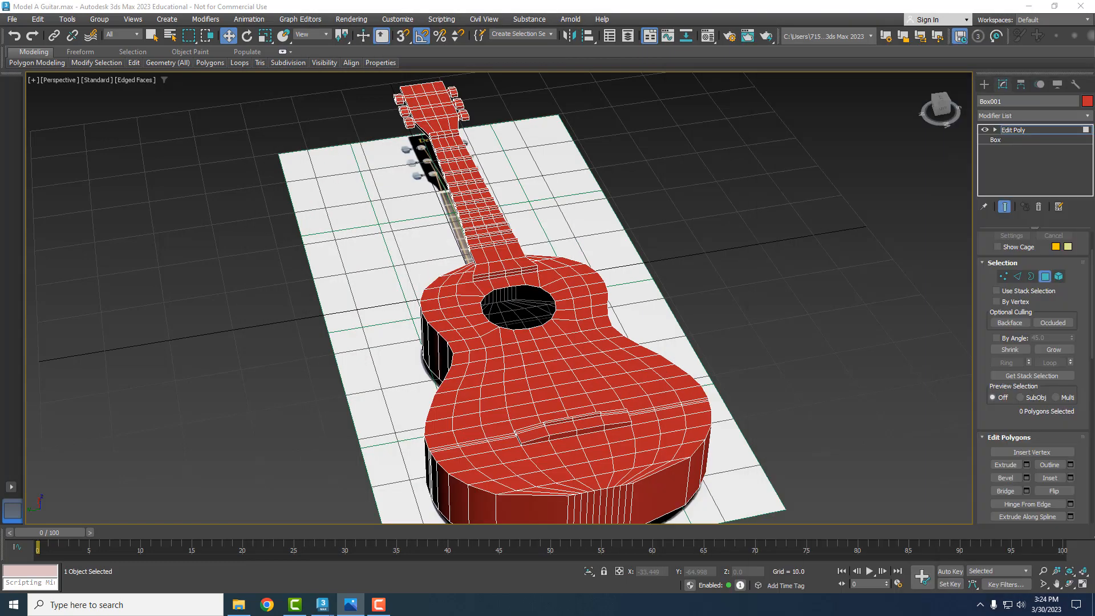
Step: Create a sphere with a radius of about 0.16 using AutoGrid on the bridge's top face, just below the saddle's left end
scroll(597, 458, "up", 10)
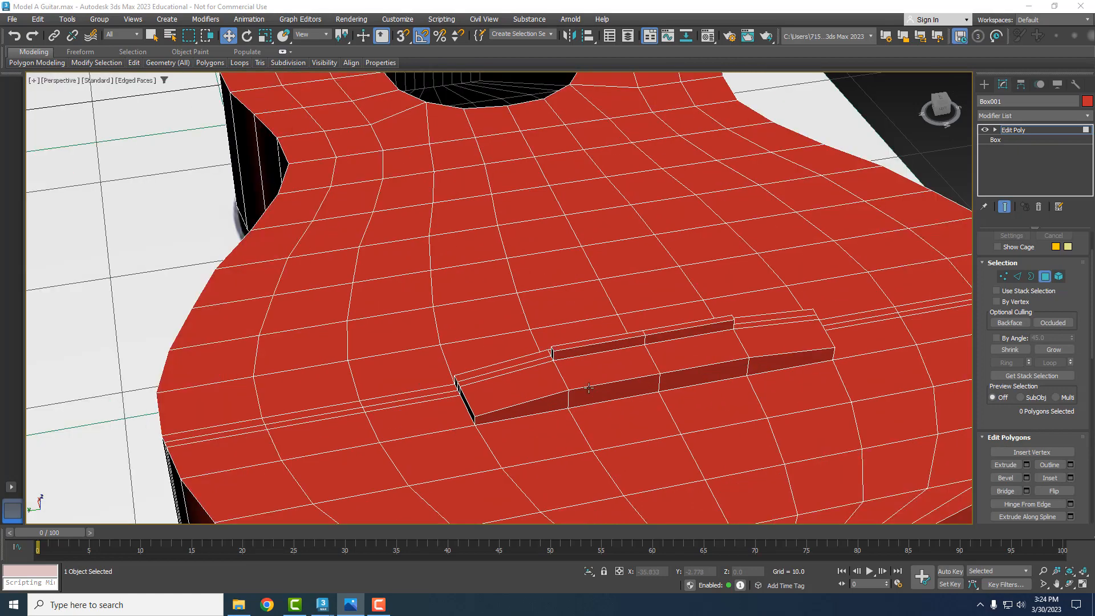
middle_click_drag(668, 358, 587, 407)
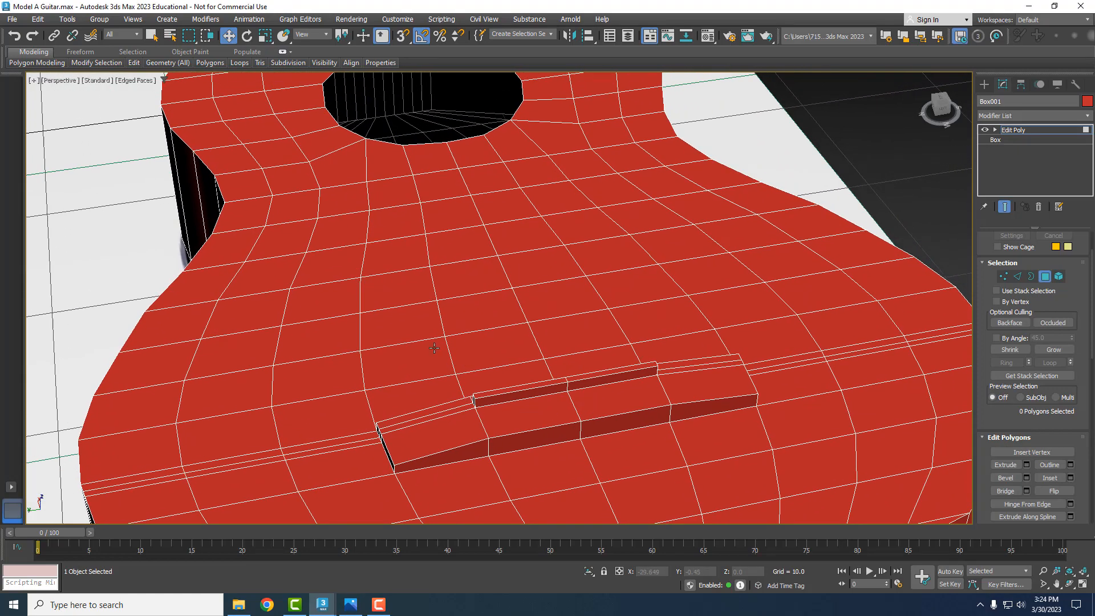
left_click(987, 85)
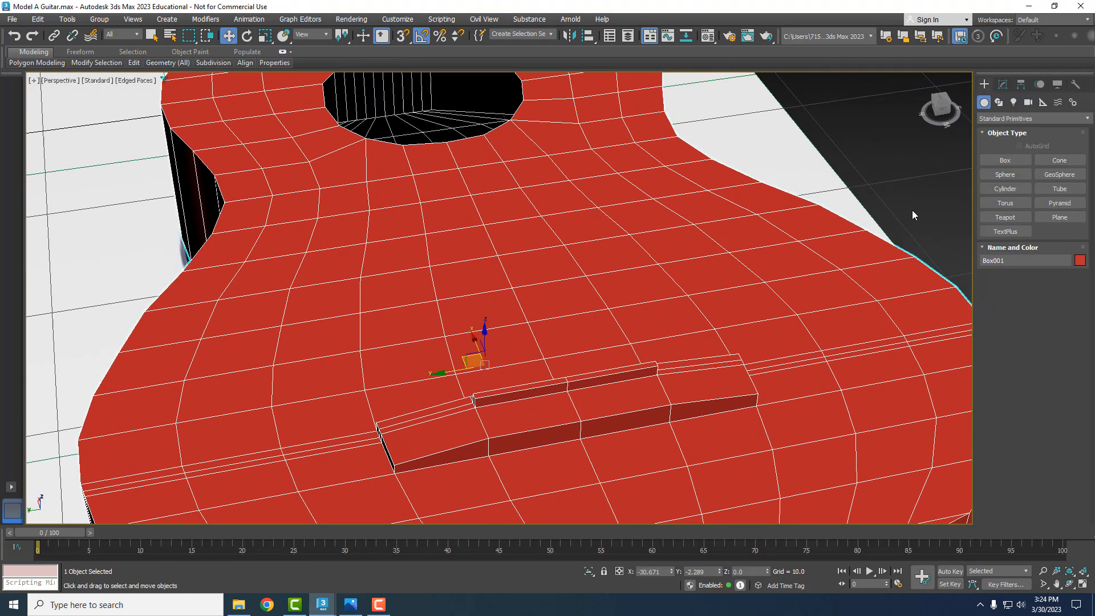
scroll(909, 215, "down", 3)
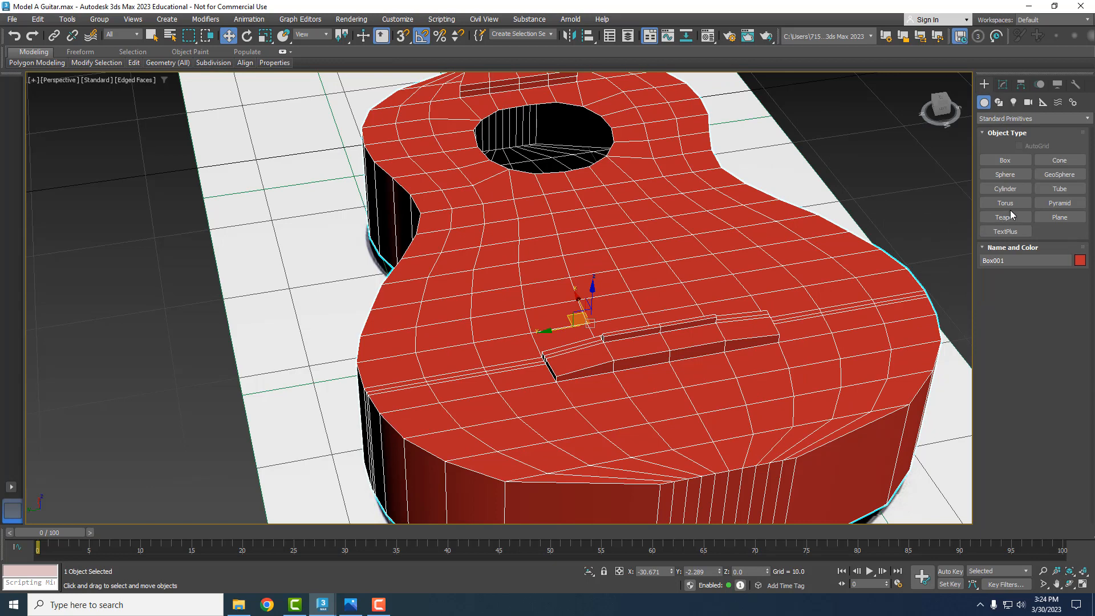
left_click(1016, 177)
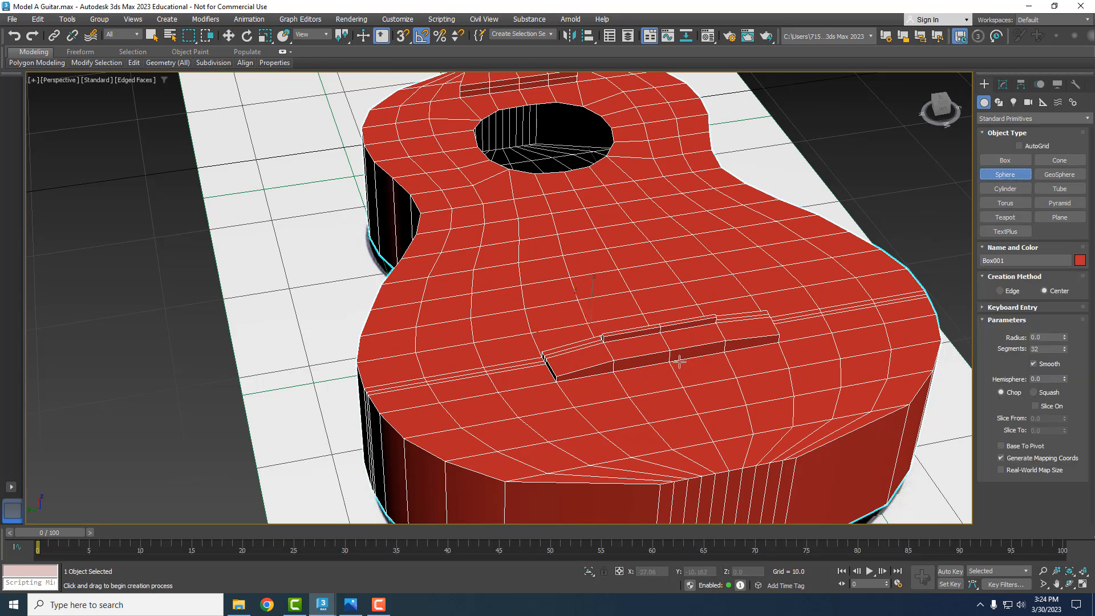
scroll(673, 352, "up", 3)
left_click(1019, 146)
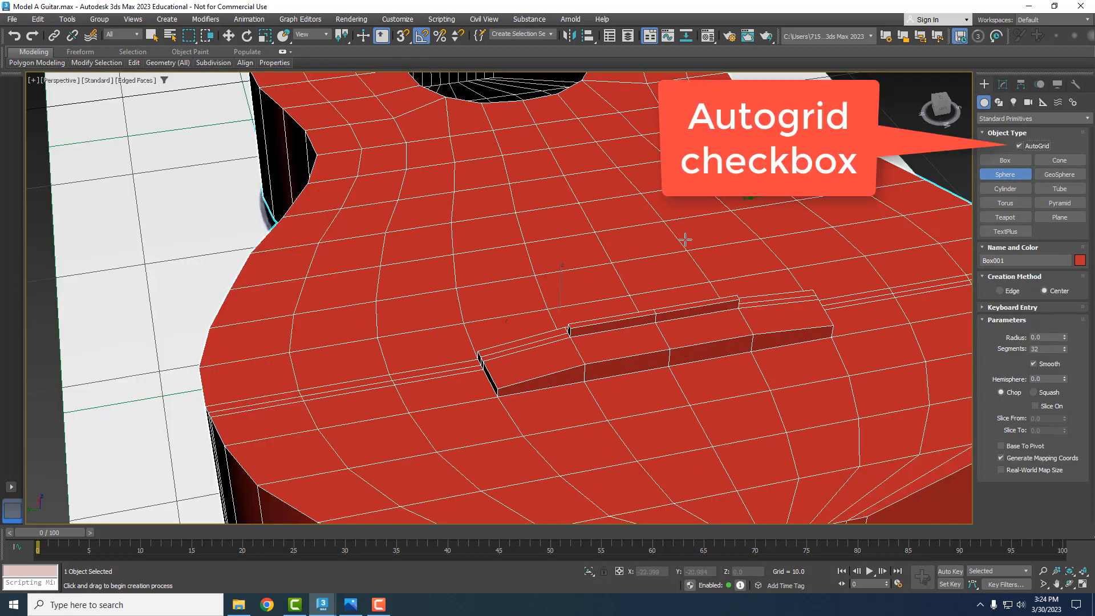
scroll(593, 343, "up", 4)
scroll(580, 342, "up", 2)
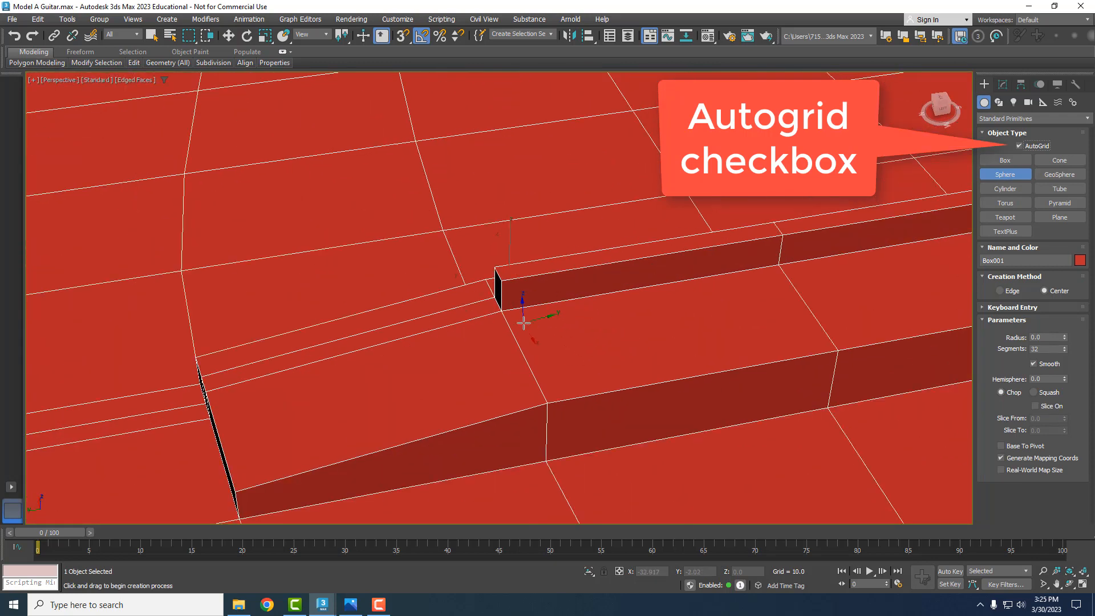
left_click_drag(544, 328, 556, 335)
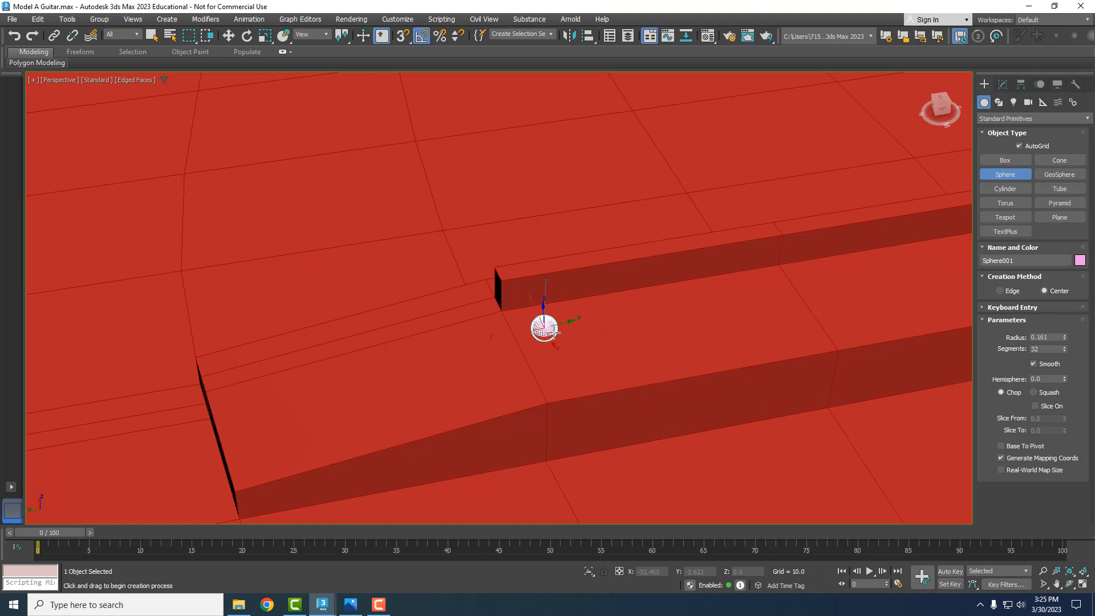
Step: Move the sphere slightly away from the saddle and inward from its left end, keeping it on the bridge's top face
middle_click_drag(608, 334, 545, 340)
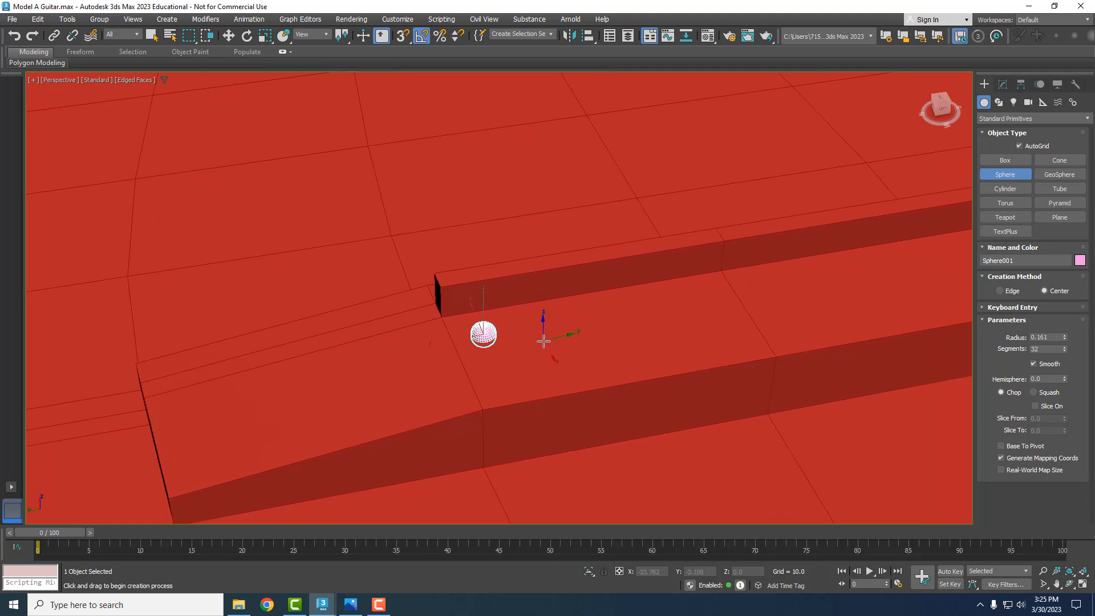
left_click(228, 35)
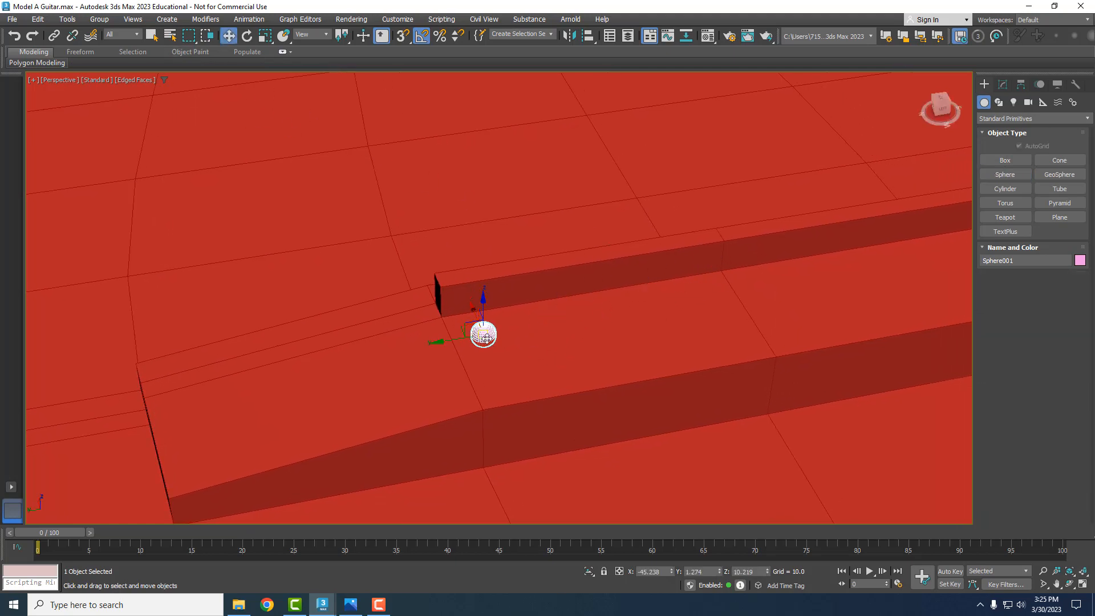
left_click_drag(470, 319, 459, 357)
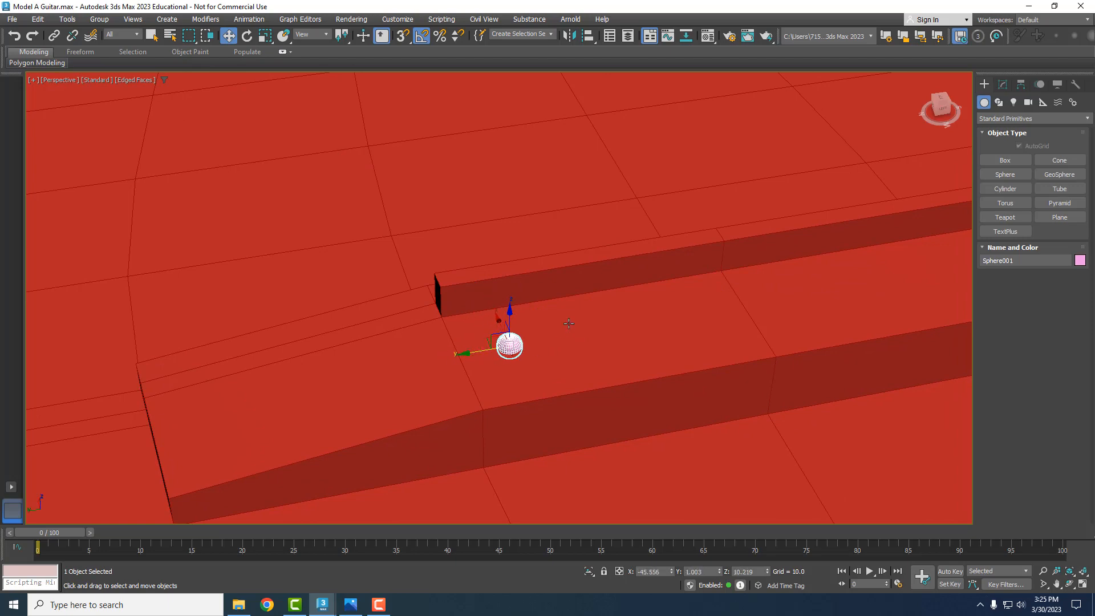
scroll(570, 324, "down", 5)
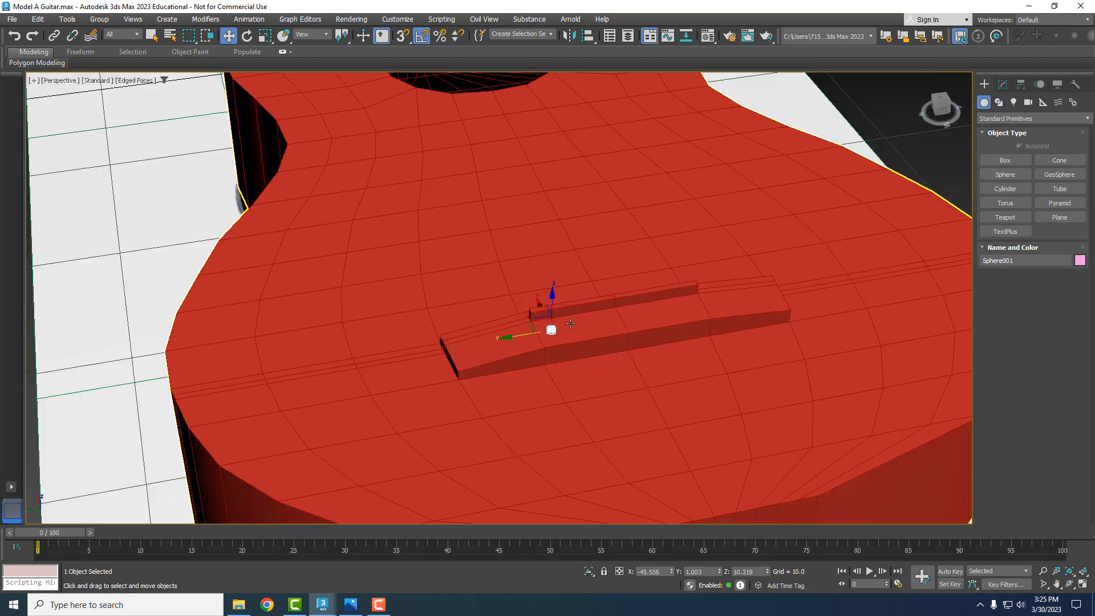
Step: Set the sphere's radius to 0.3 and raise it slightly out of the bridge's top face
left_click(1002, 85)
scroll(598, 331, "up", 3)
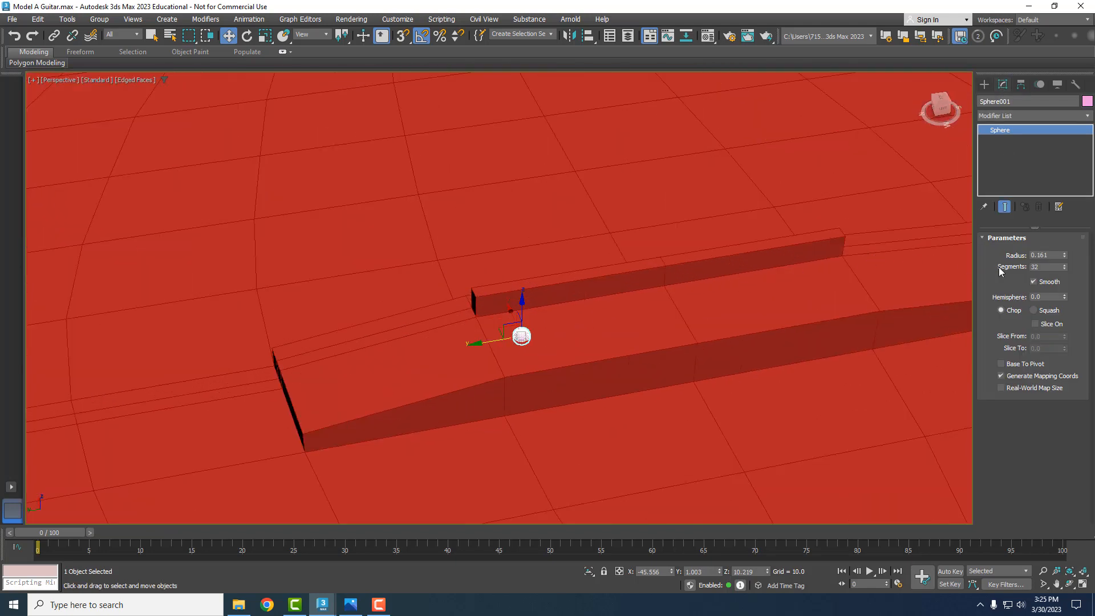
double_click(1047, 255)
key("Return")
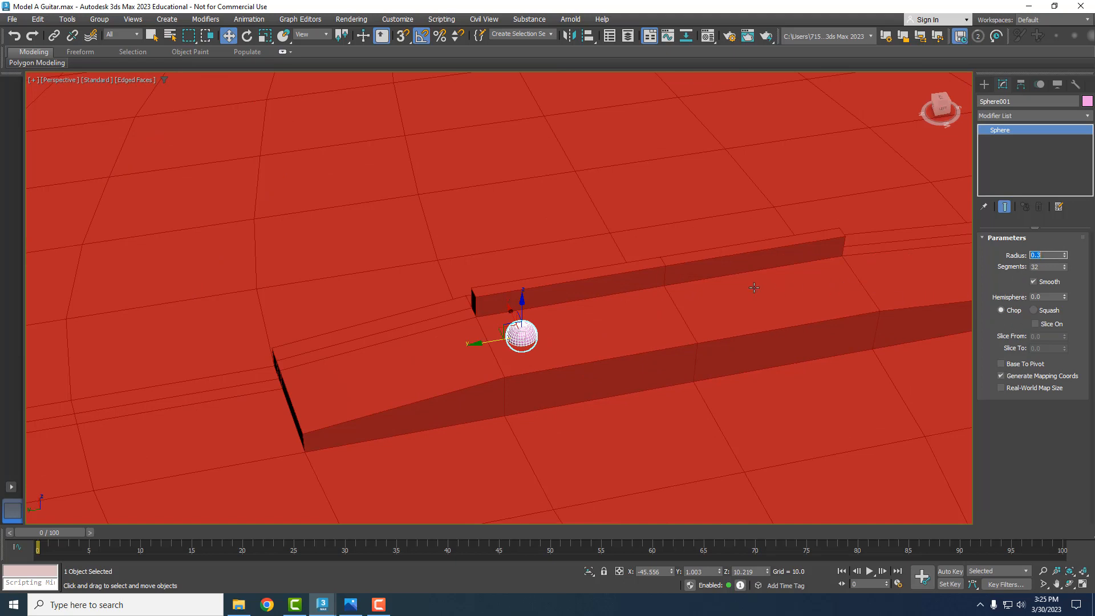
middle_click_drag(859, 286, 626, 306)
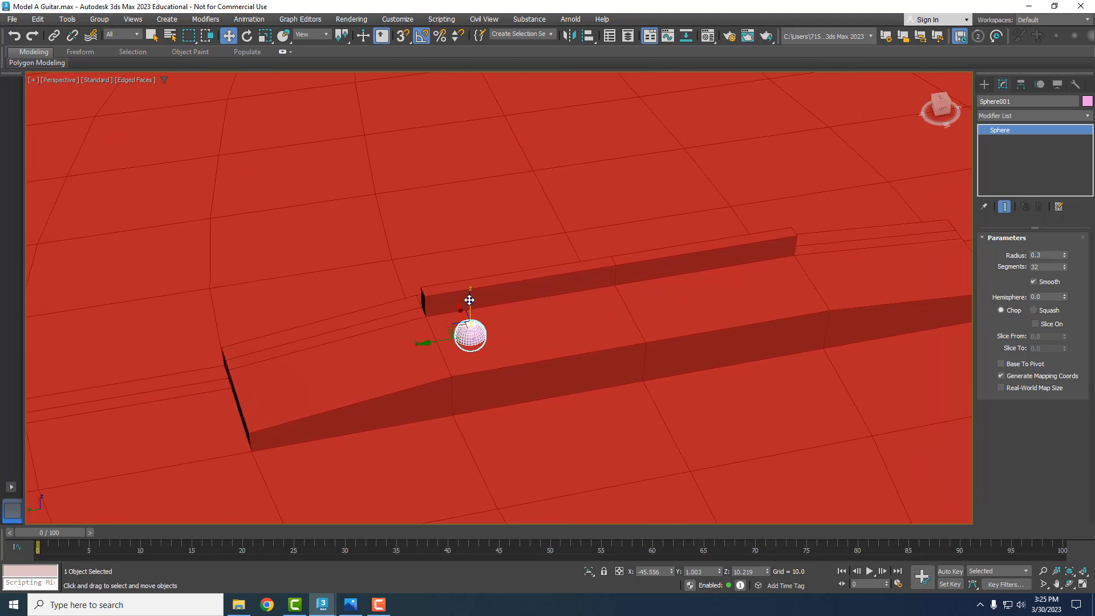
left_click_drag(469, 299, 469, 295)
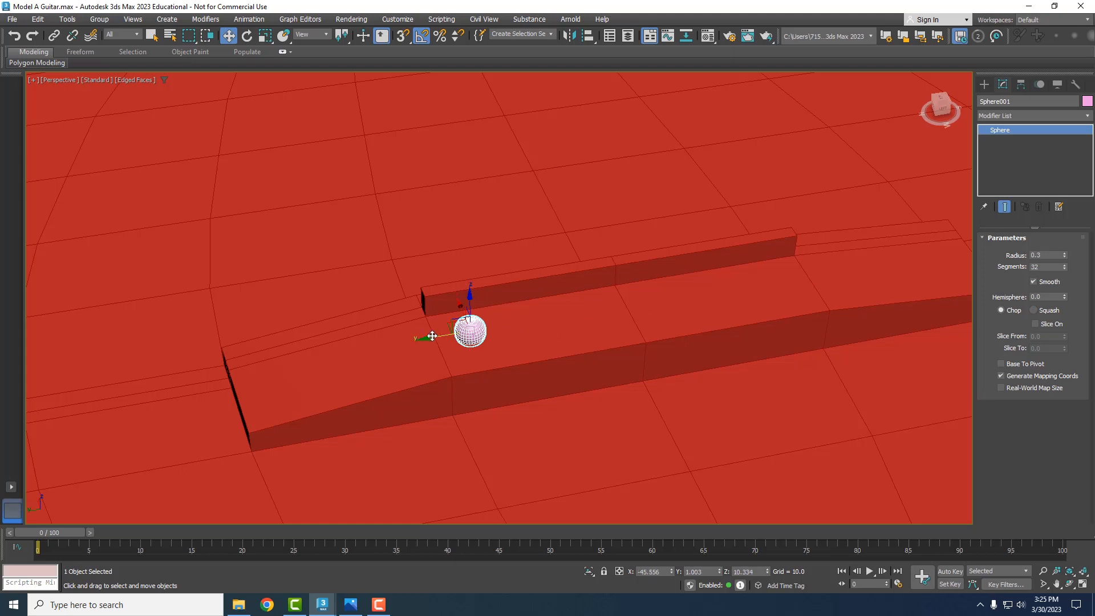
Step: Clone the sphere along the bridge as five evenly spaced copies to make a row of bridge pins
left_click_drag(432, 337, 477, 338, "shift")
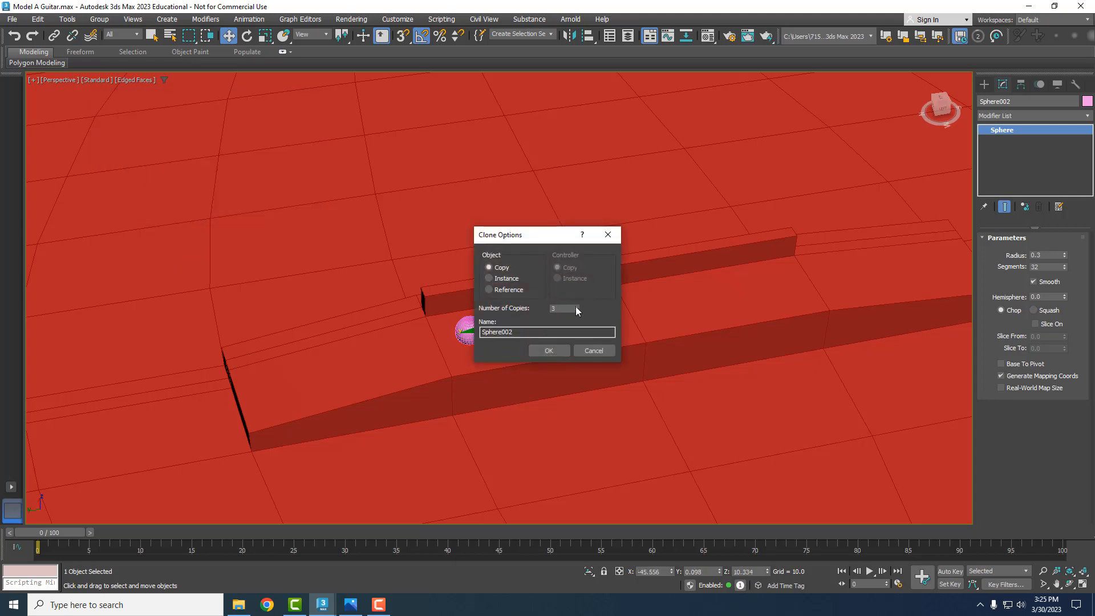
left_click(551, 351)
middle_click_drag(719, 315, 559, 346)
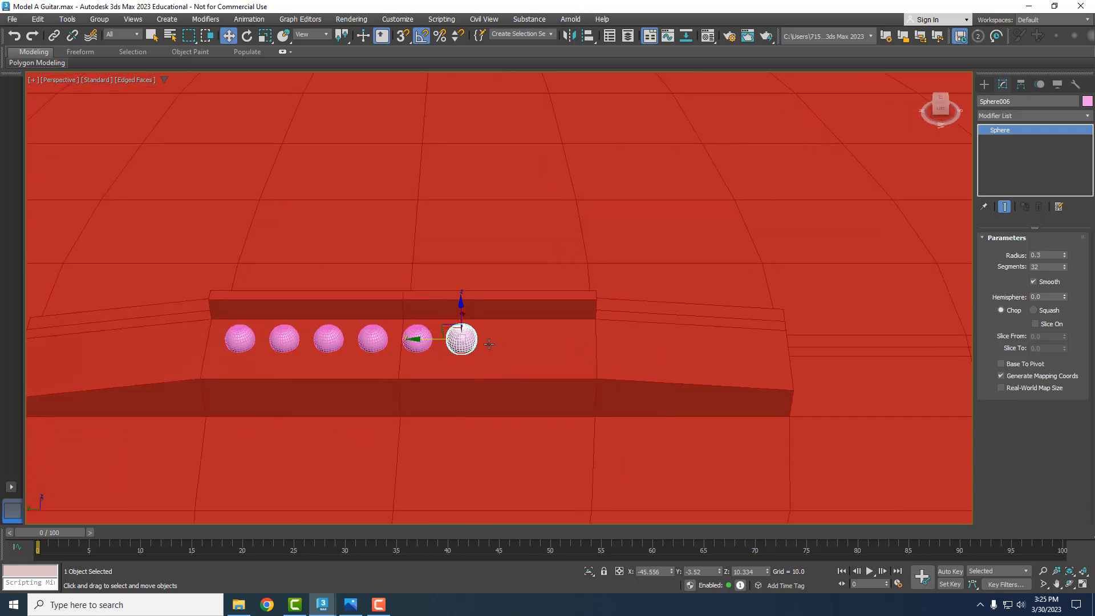
Step: Spread the copied spheres along the bridge so the six pins are spaced roughly evenly over the saddle's length
left_click_drag(417, 340, 507, 343)
left_click(417, 340)
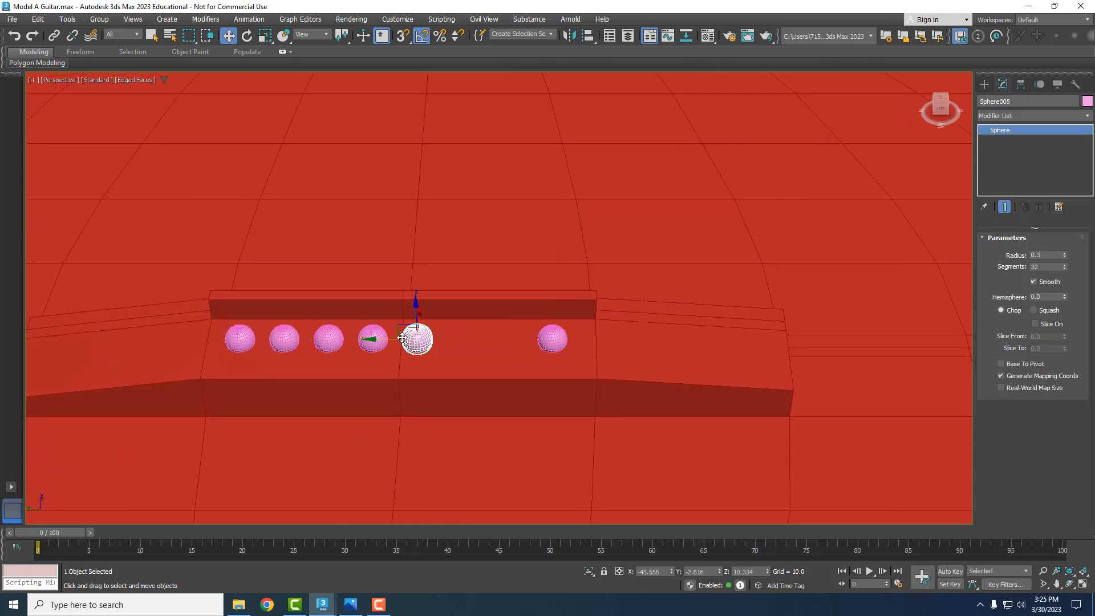
left_click_drag(383, 341, 451, 341)
left_click(373, 339)
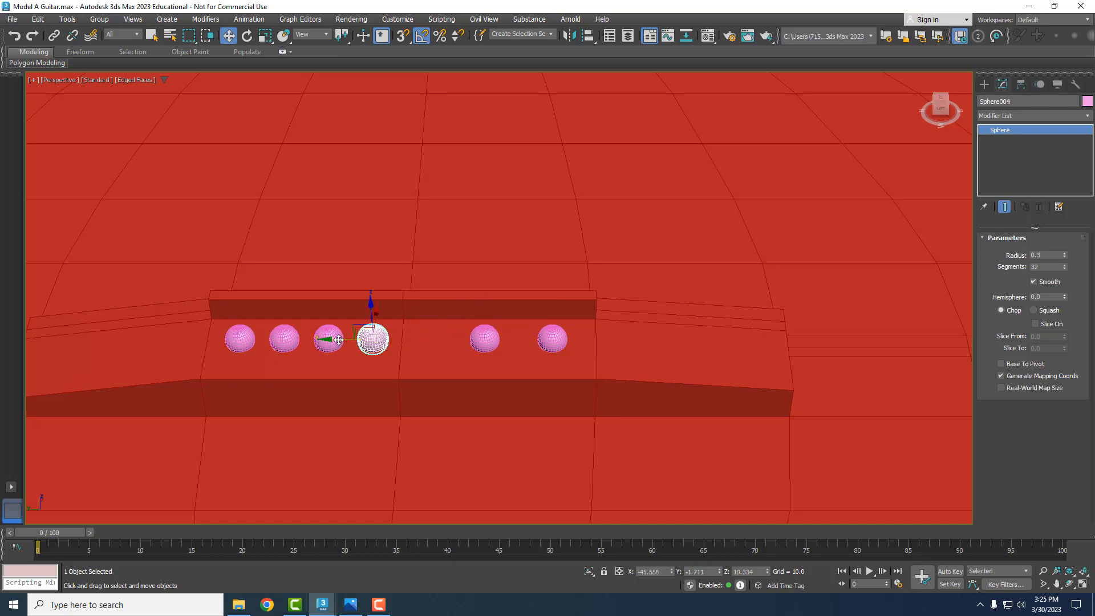
left_click_drag(342, 340, 399, 344)
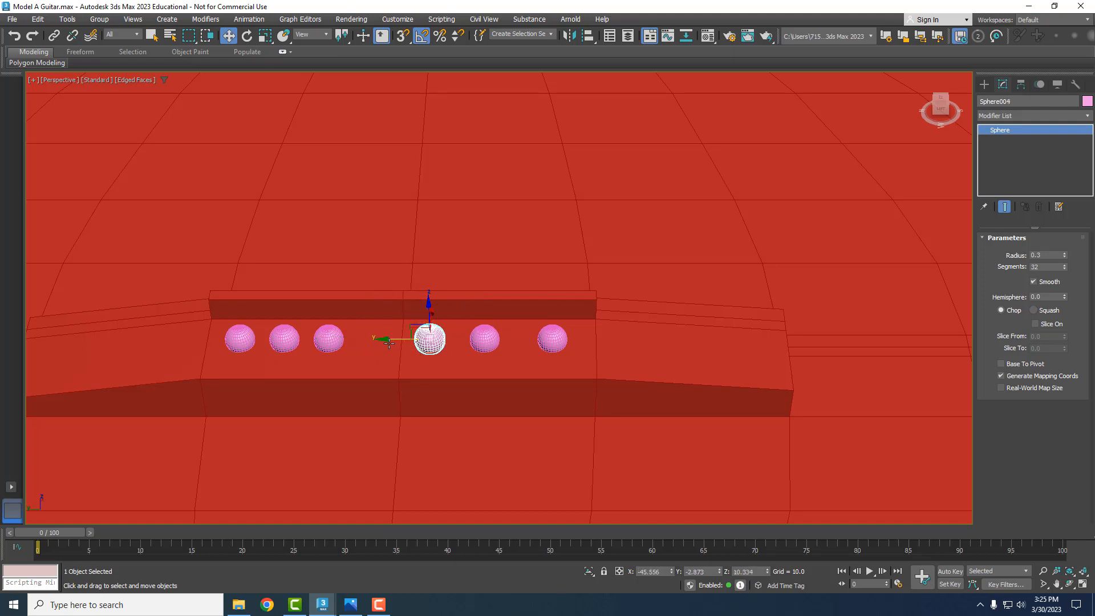
left_click(329, 337)
left_click_drag(288, 339, 340, 340)
left_click(295, 333)
left_click_drag(256, 338, 276, 339)
Step: Create a sphere with a radius of about 0.39 using AutoGrid on the headstock face, beside the lowest left tuning peg
scroll(506, 329, "down", 5)
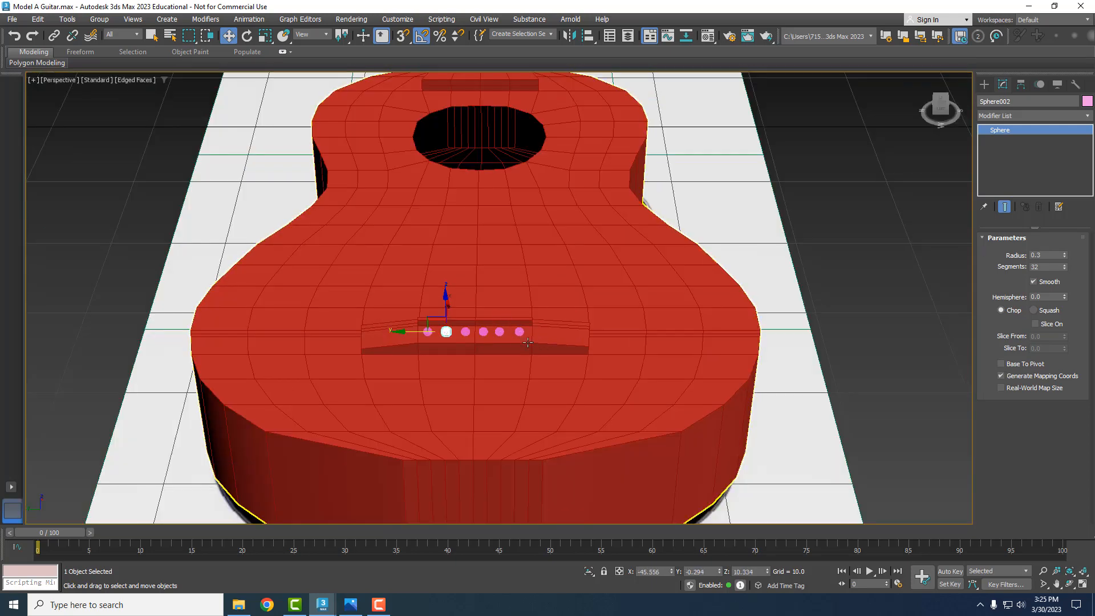
middle_click_drag(508, 219, 478, 417)
scroll(497, 274, "down", 3)
scroll(483, 178, "up", 3)
scroll(486, 228, "up", 2)
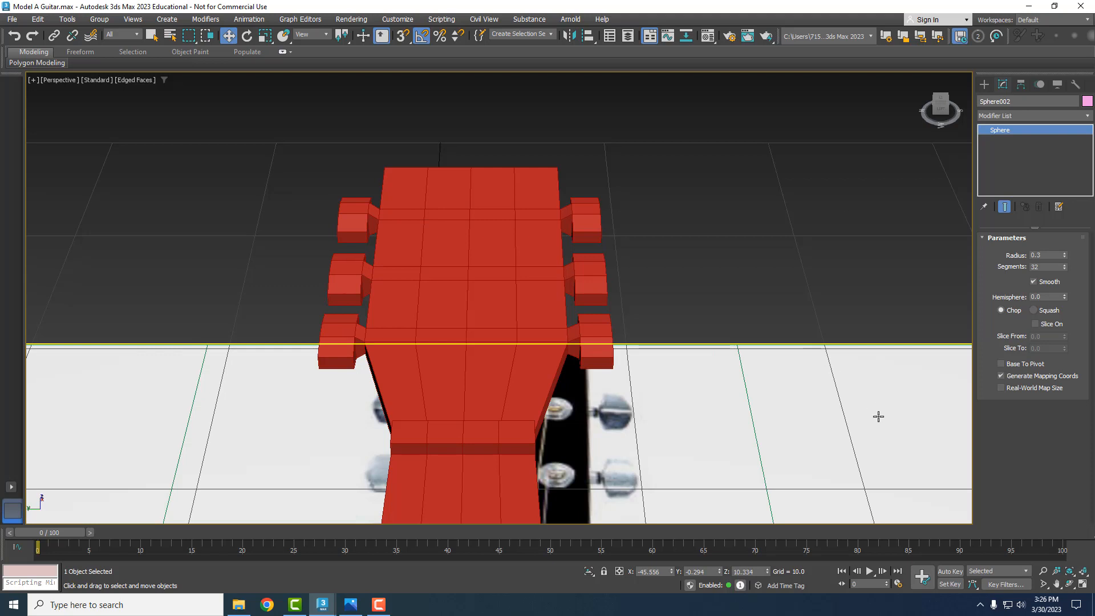
left_click(984, 85)
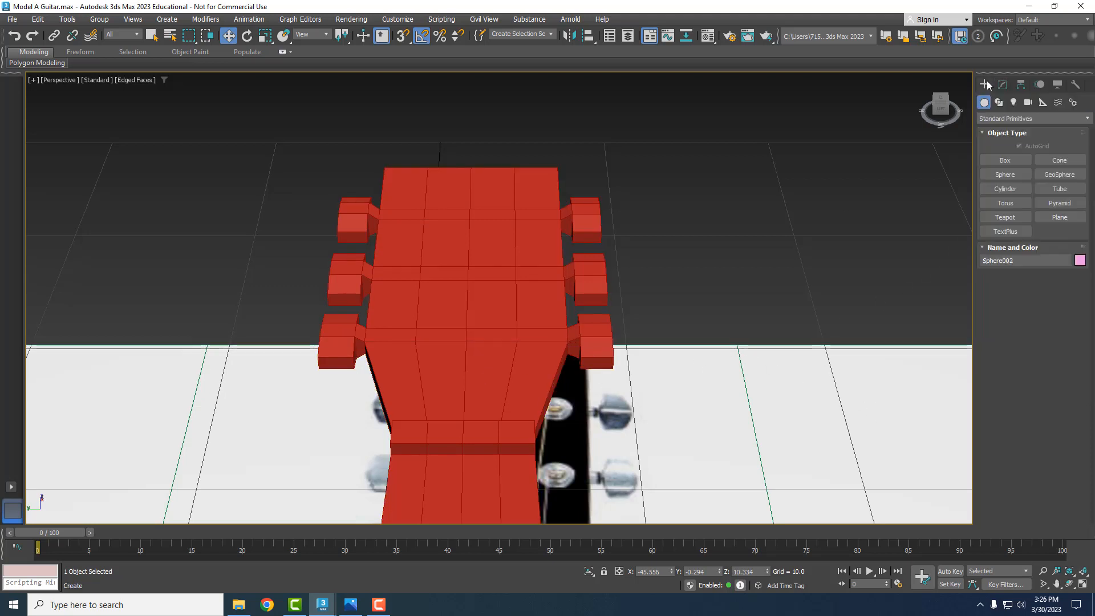
left_click(1004, 174)
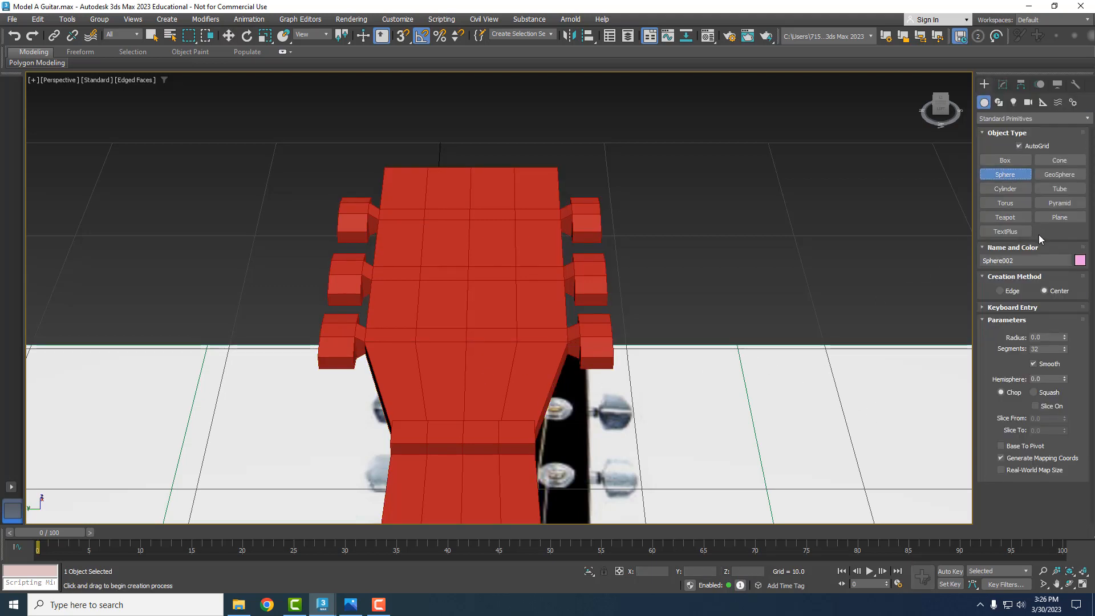
middle_click_drag(411, 218, 429, 239)
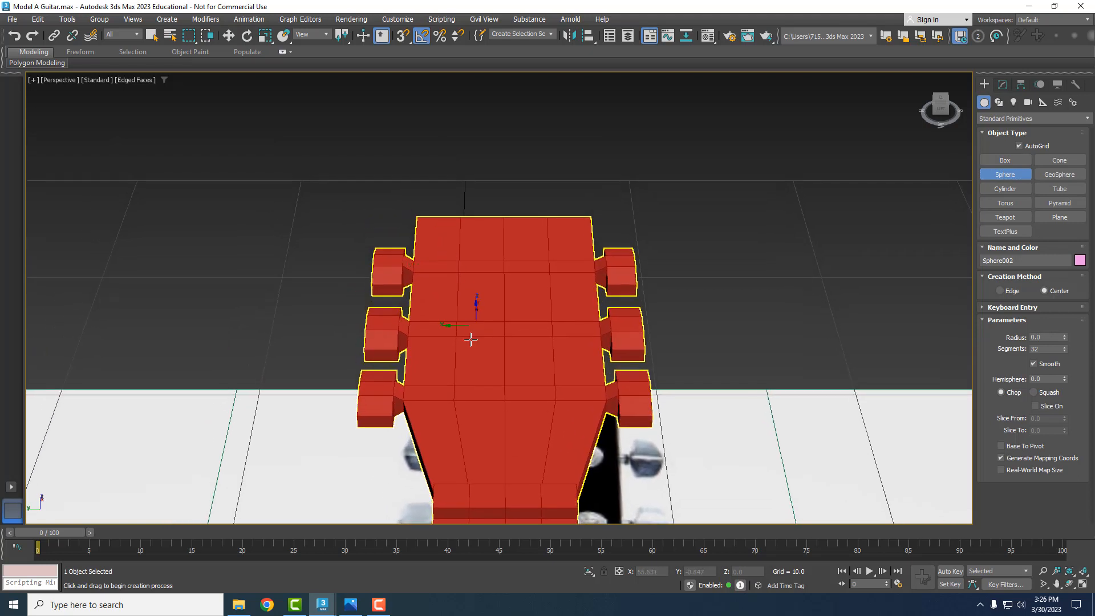
scroll(471, 334, "up", 3)
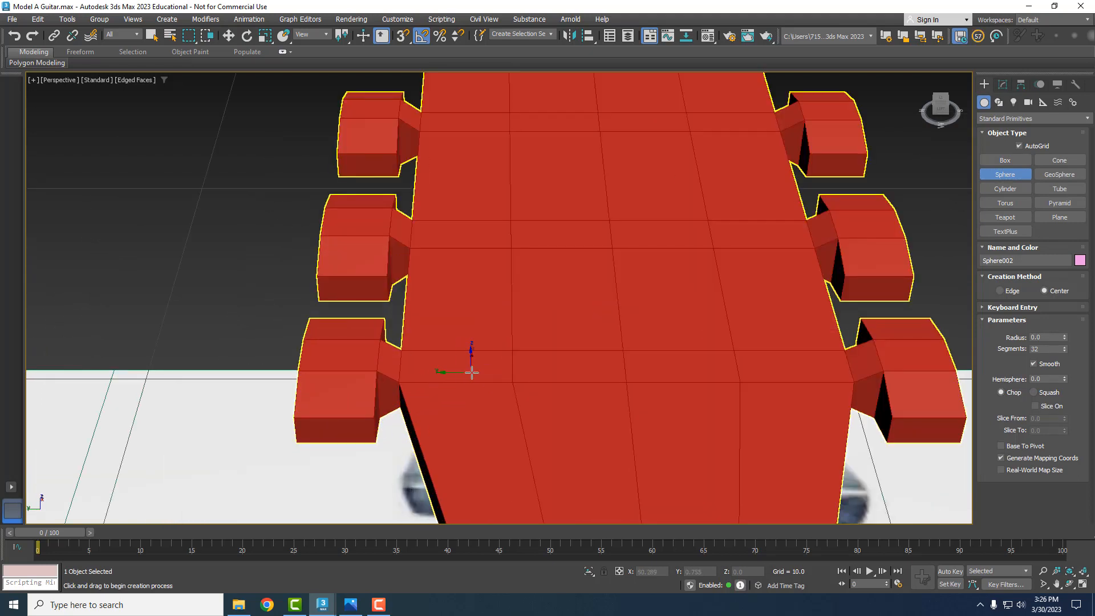
left_click_drag(447, 374, 467, 364)
Step: Set the headstock sphere's radius to 0.3 and shift it slightly inward and toward the headstock's tip, in line with the peg
left_click(1003, 85)
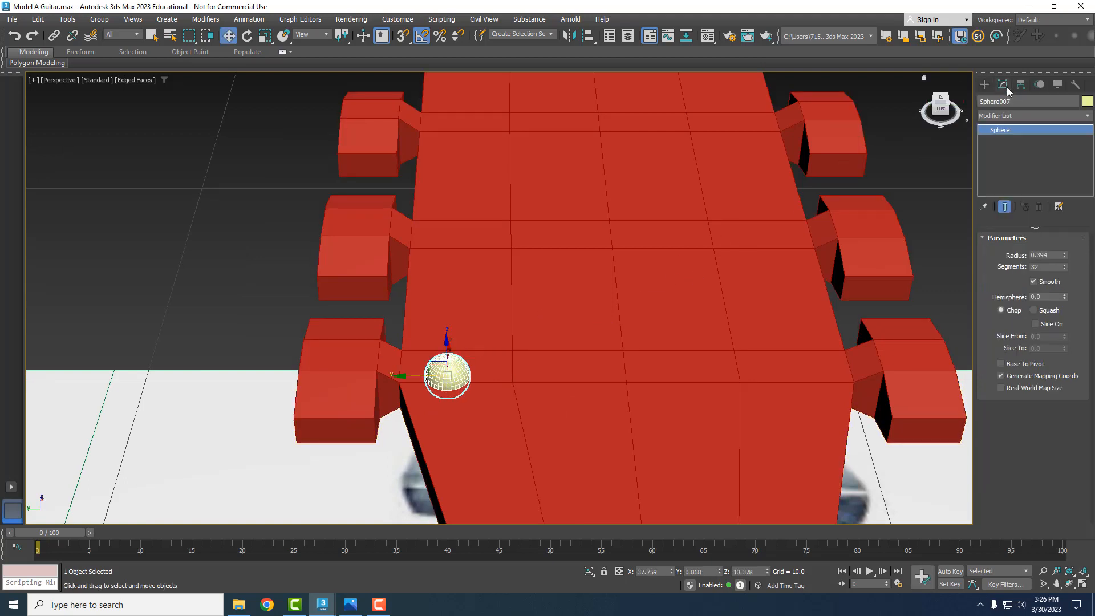
left_click(1053, 254)
type(".3")
key("Return")
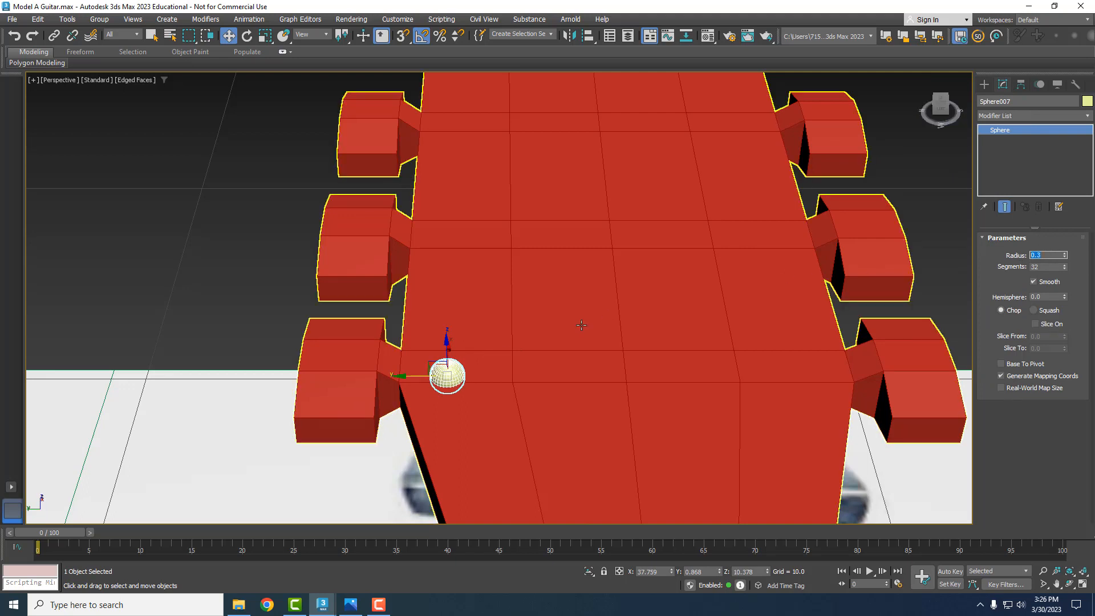
left_click_drag(410, 375, 424, 375)
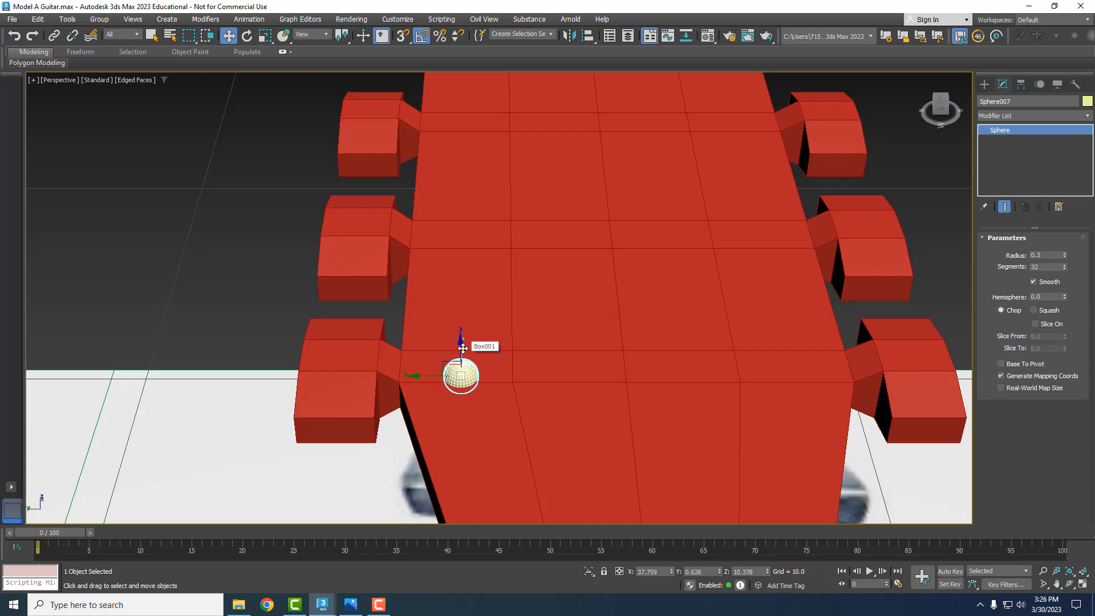
left_click_drag(463, 345, 463, 338)
Step: Clone the headstock sphere once across the headstock, beside the lowest right tuning peg
middle_click_drag(510, 316, 489, 364, "alt")
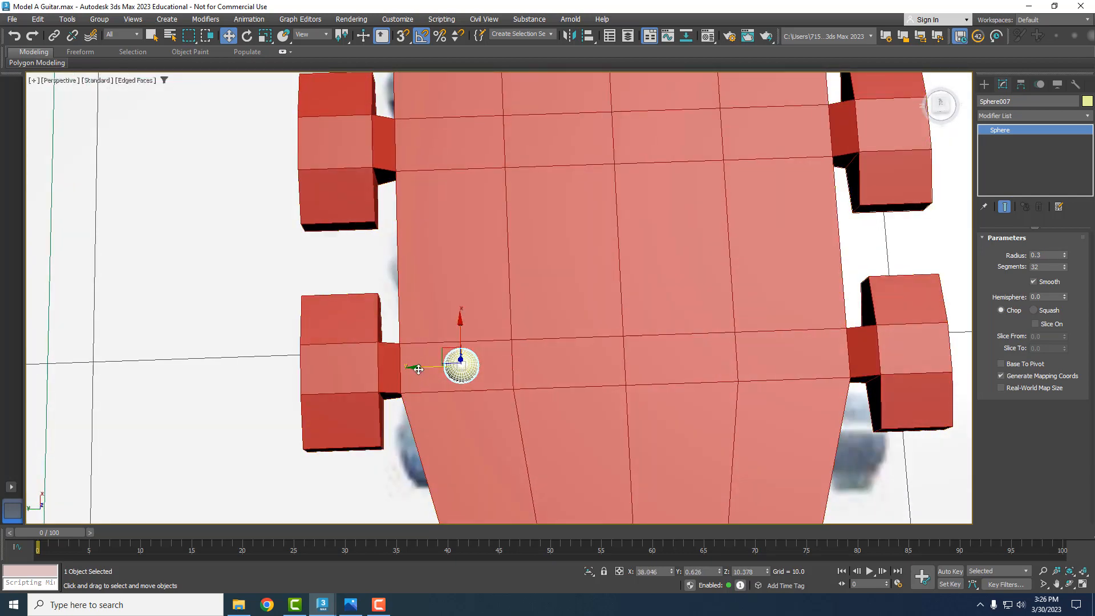
left_click_drag(419, 368, 738, 363, "shift")
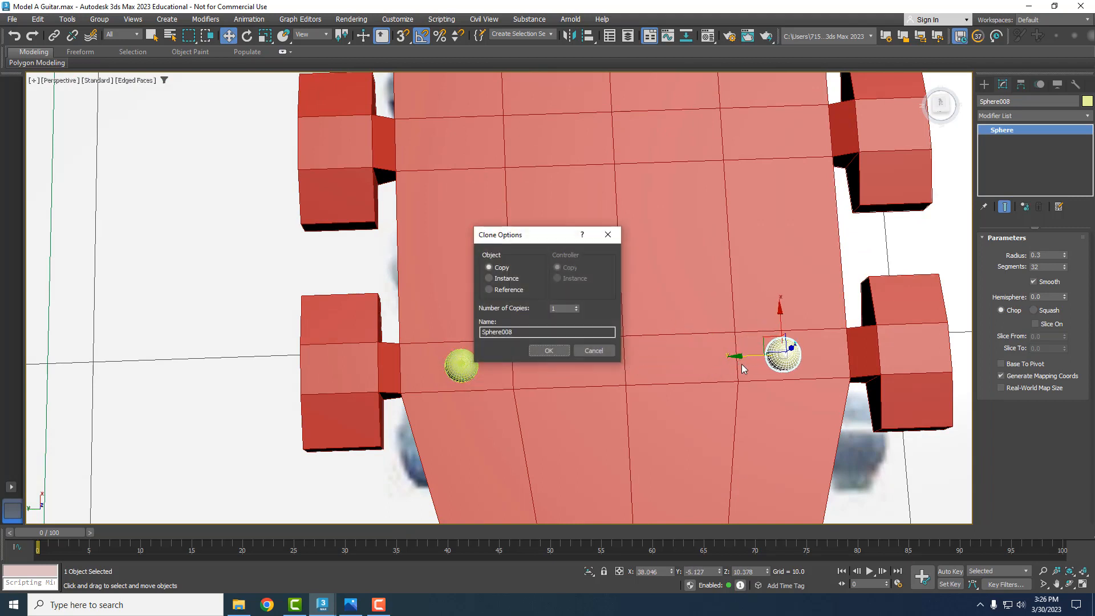
left_click(549, 350)
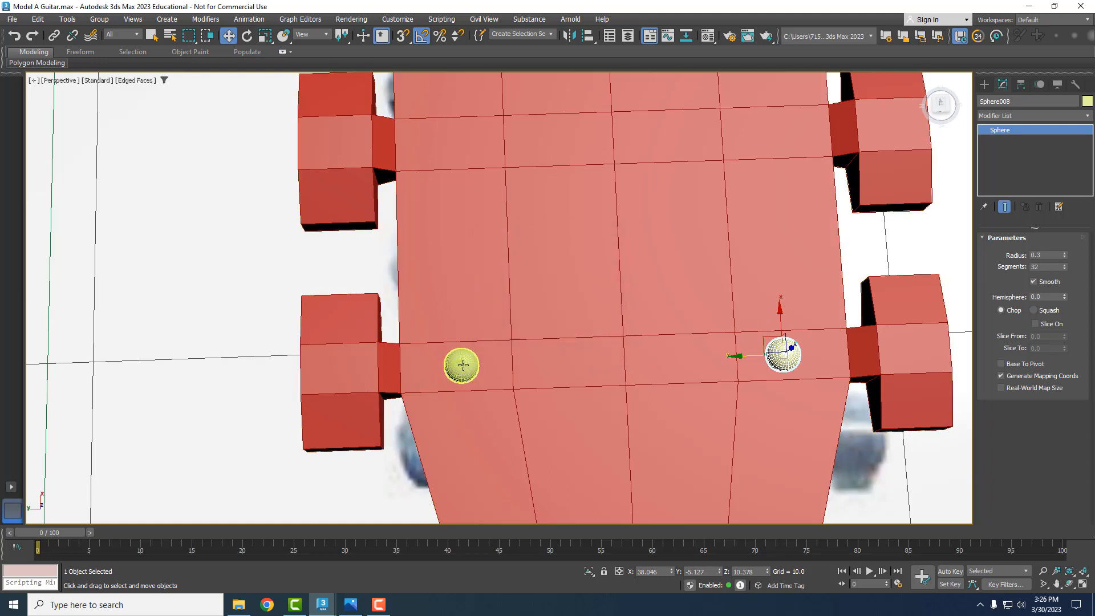
Step: Clone both headstock spheres toward the headstock's tip as two copies, one pair for each remaining row of tuning pegs
left_click(463, 365)
left_click(783, 354, "ctrl")
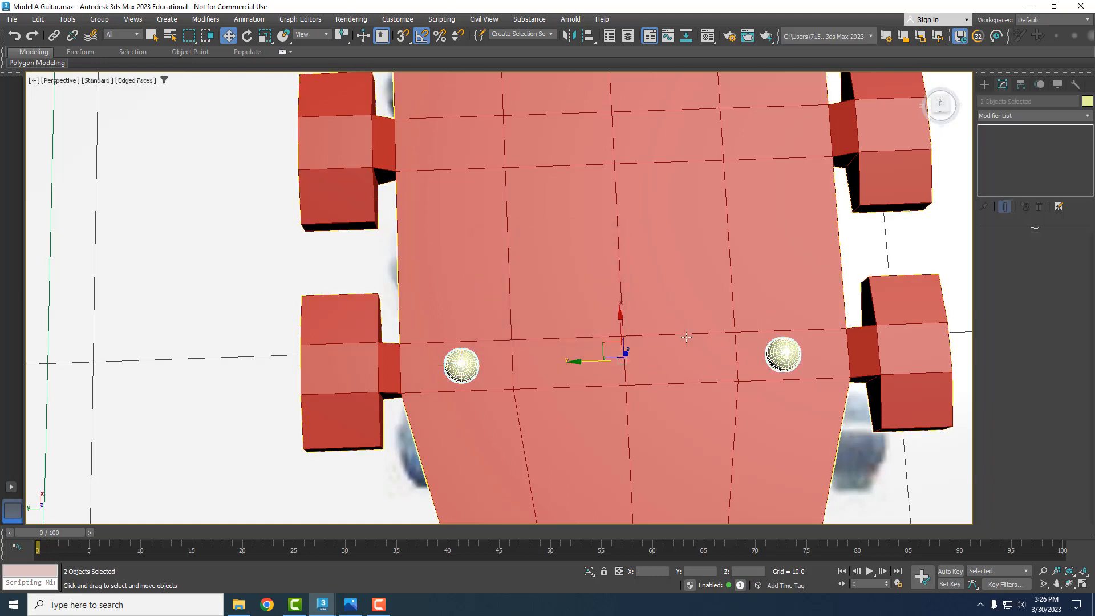
left_click_drag(621, 316, 603, 92, "shift")
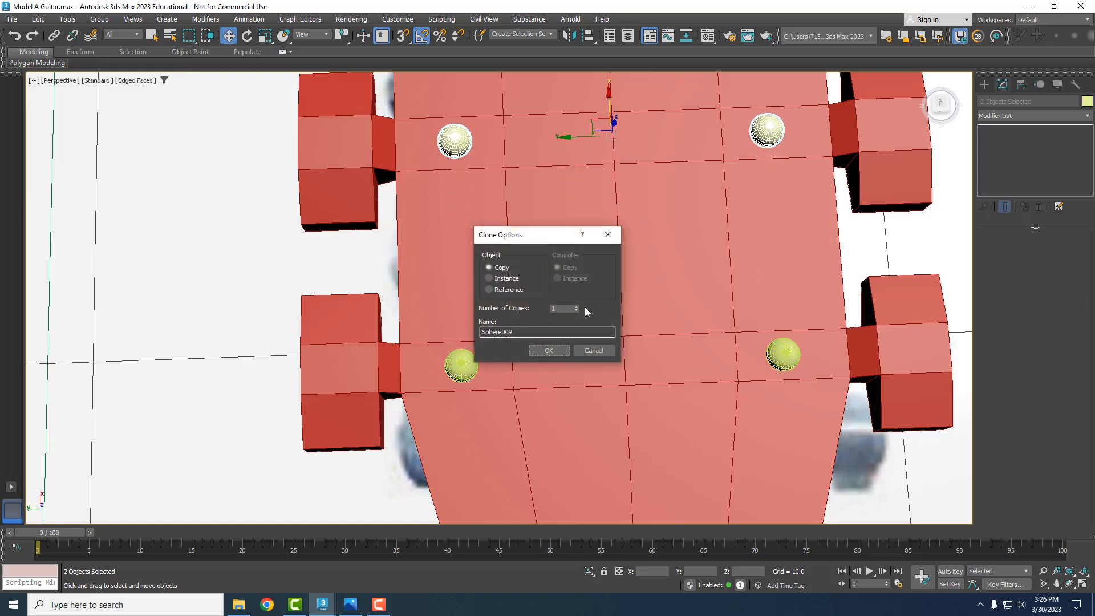
left_click(550, 350)
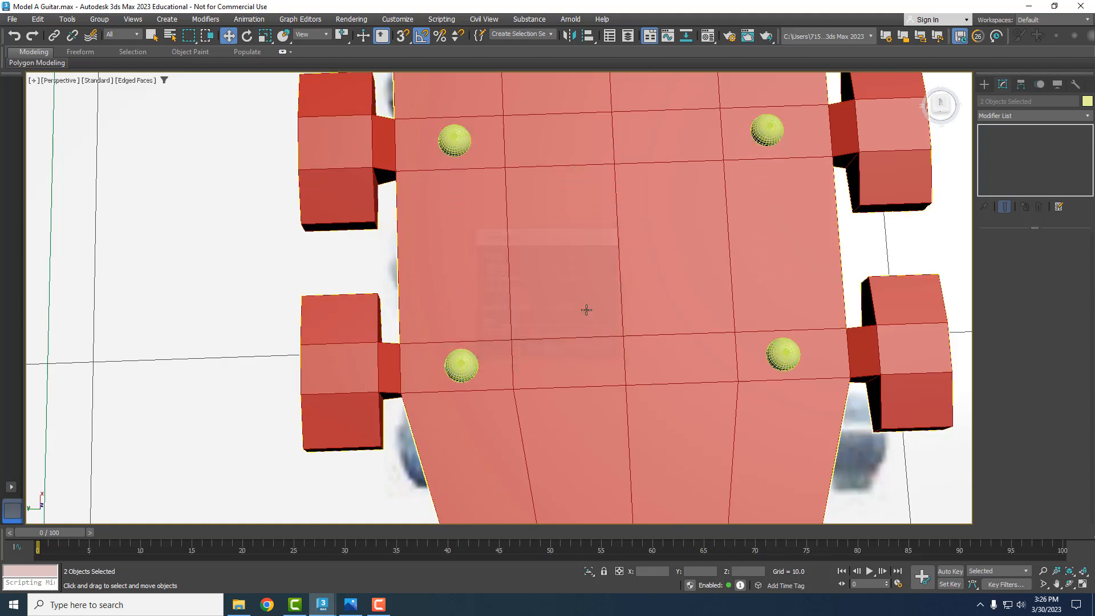
scroll(600, 294, "down", 5)
middle_click_drag(601, 295, 542, 329)
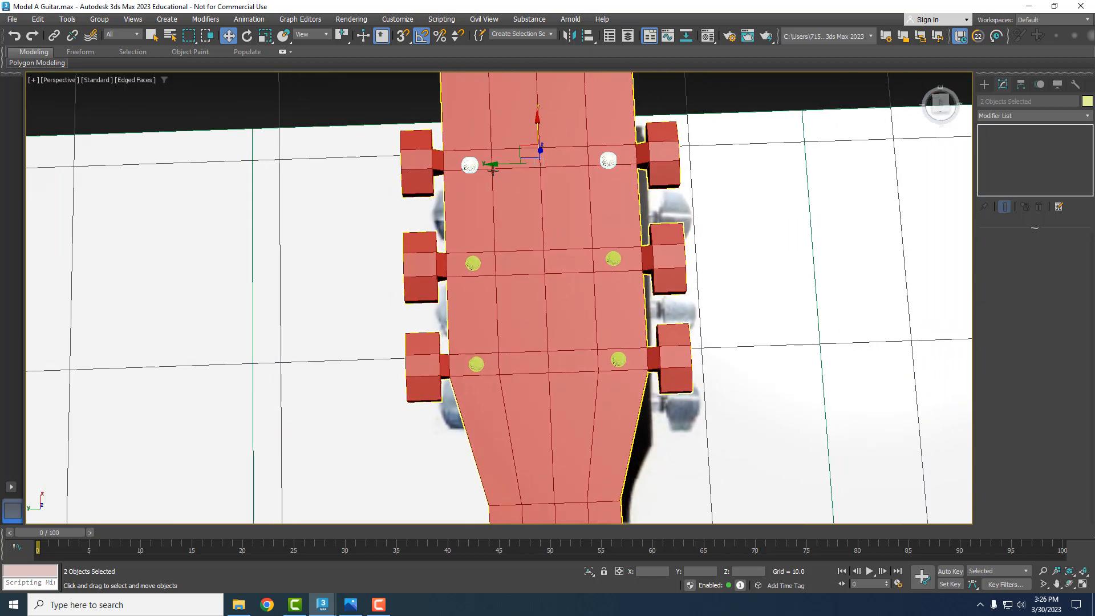
Step: Nudge the uppermost sphere pair toward the headstock's tip to line up with the top tuning pegs, and deselect it
scroll(482, 137, "up", 2)
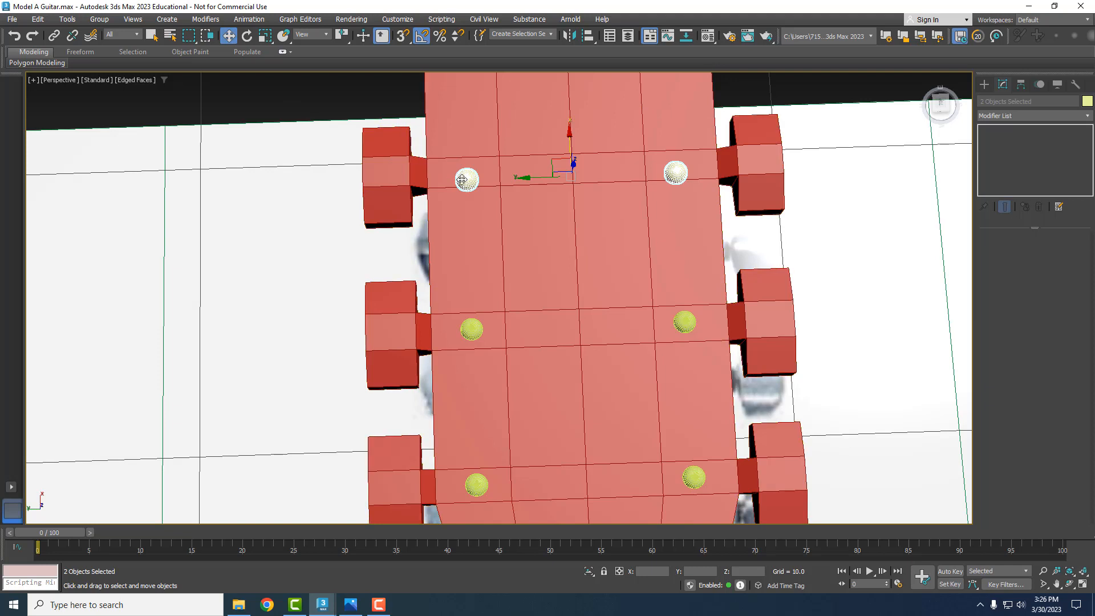
left_click_drag(570, 135, 570, 126)
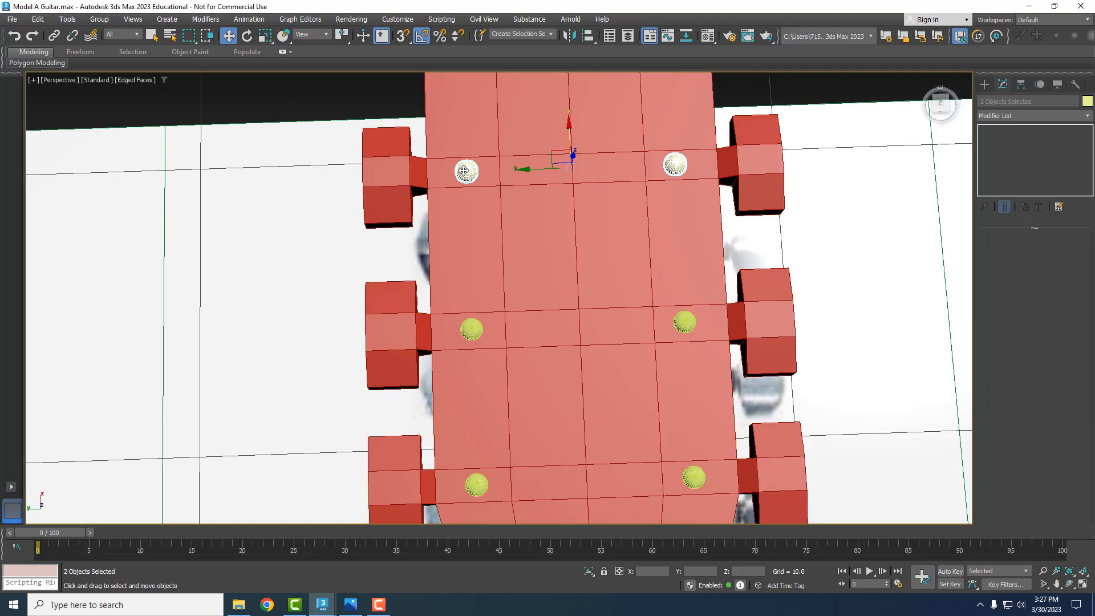
left_click(768, 265)
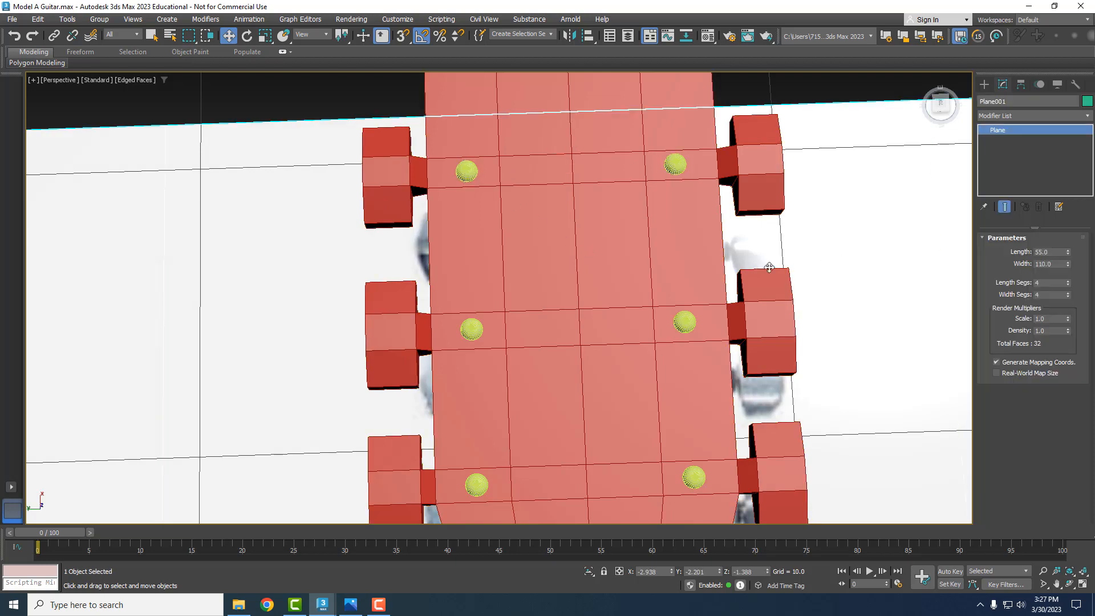
Step: Inspect the whole guitar, checking the bridge, saddle and pins up close from a low angle
scroll(659, 262, "down", 9)
middle_click_drag(691, 362, 649, 184, "alt")
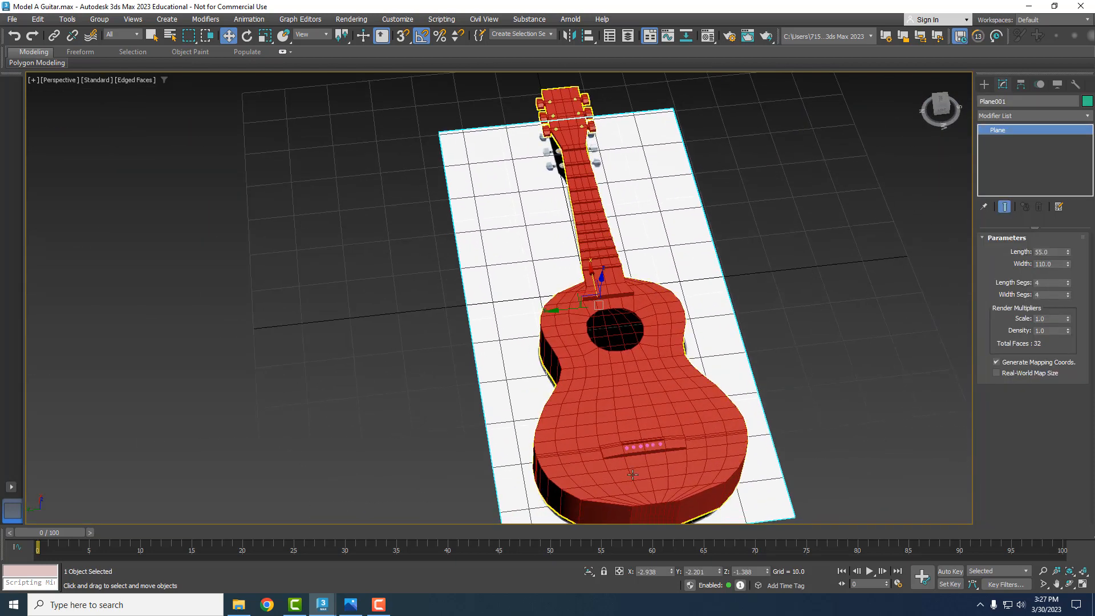
left_click_drag(1094, 81, 406, 62)
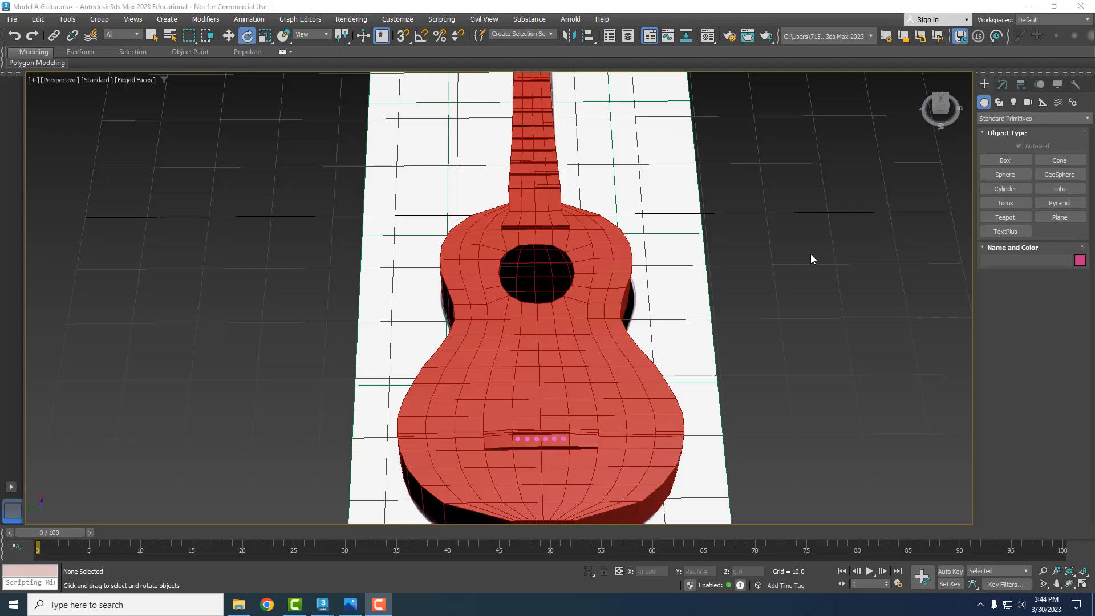
middle_click_drag(672, 453, 872, 399, "alt")
scroll(458, 394, "up", 10)
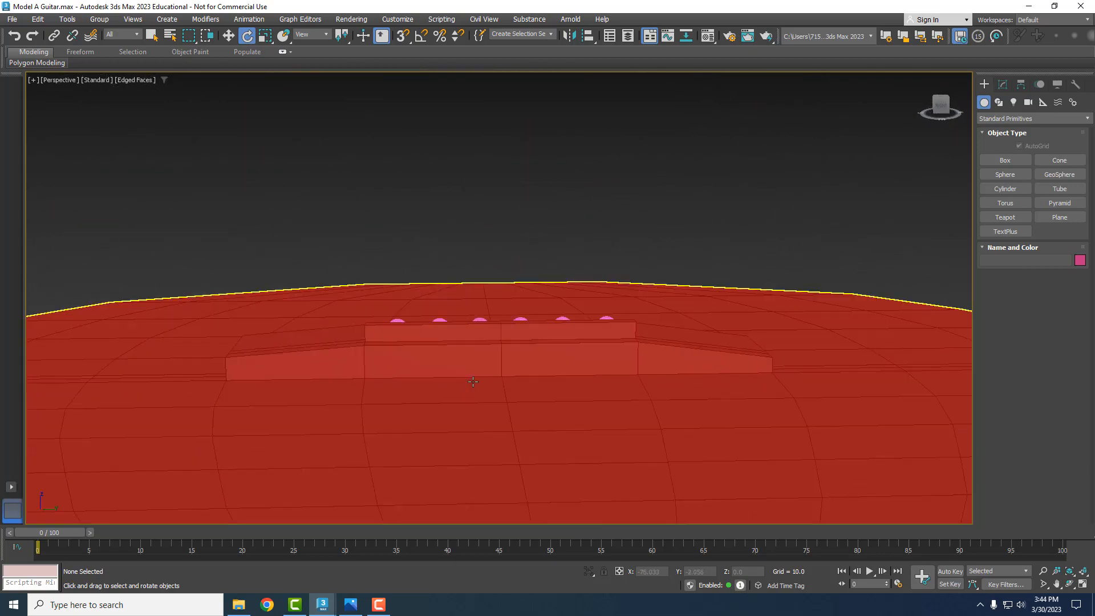
Step: Create a thin cylinder on the saddle's front face in line with the end bridge pin, about 0.041 in radius and 2.293 high
middle_click_drag(453, 349, 467, 353)
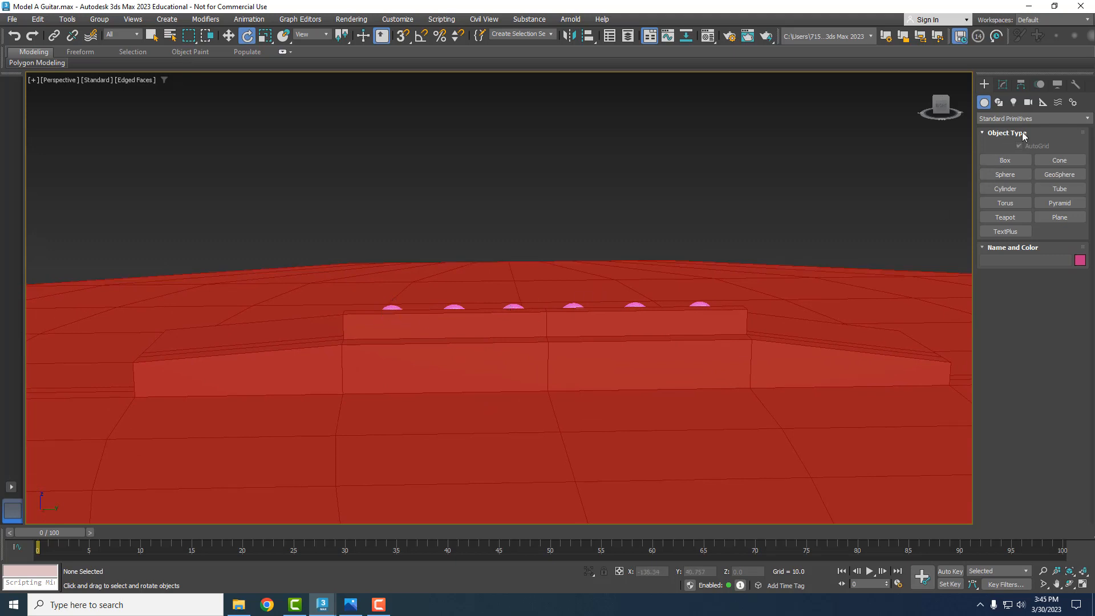
left_click(1006, 189)
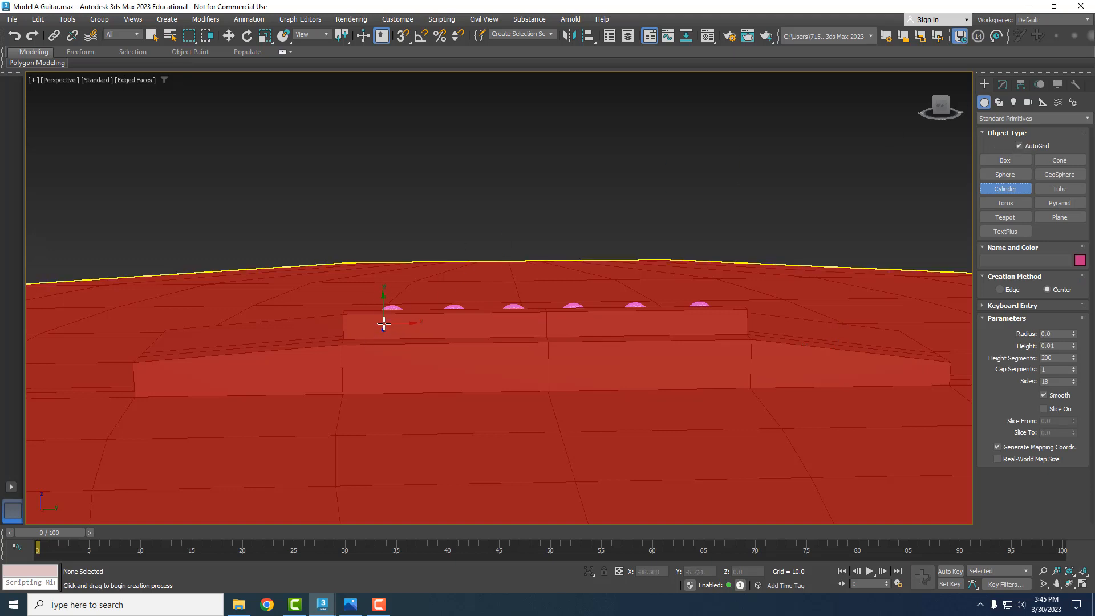
left_click_drag(384, 324, 388, 324)
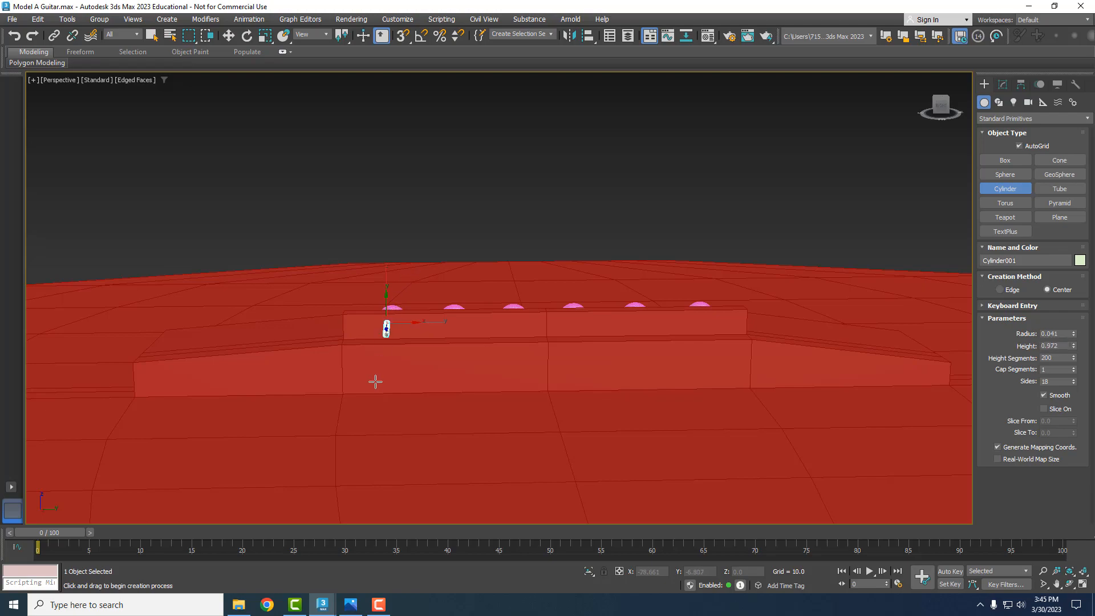
left_click(363, 446)
middle_click_drag(535, 337, 362, 384, "alt")
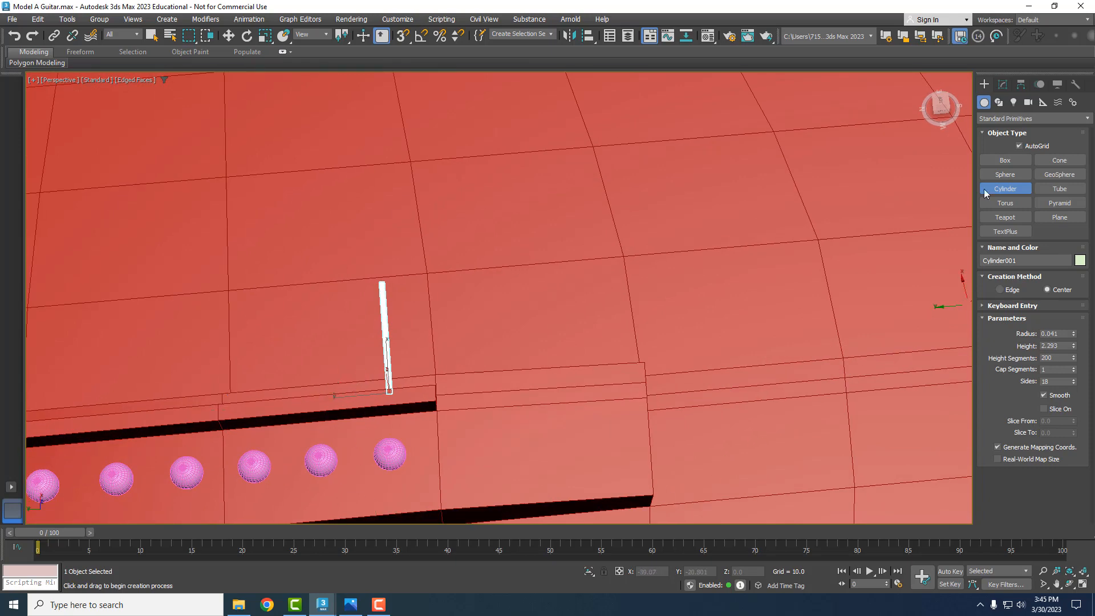
Step: Raise the cylinder and shift it back so its end rests on the saddle's top edge, at about Z 10.767
key("w")
scroll(355, 222, "up", 5)
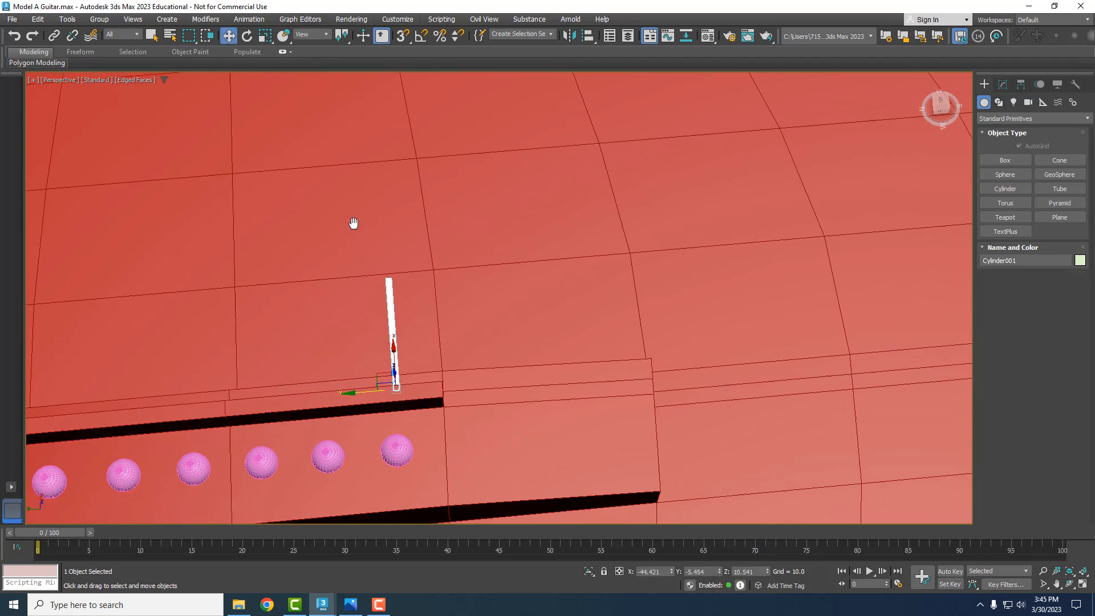
mouse_move(422, 266)
left_mouse_down()
mouse_move(409, 268)
mouse_move(417, 271)
left_mouse_up()
left_click_drag(482, 281, 482, 281)
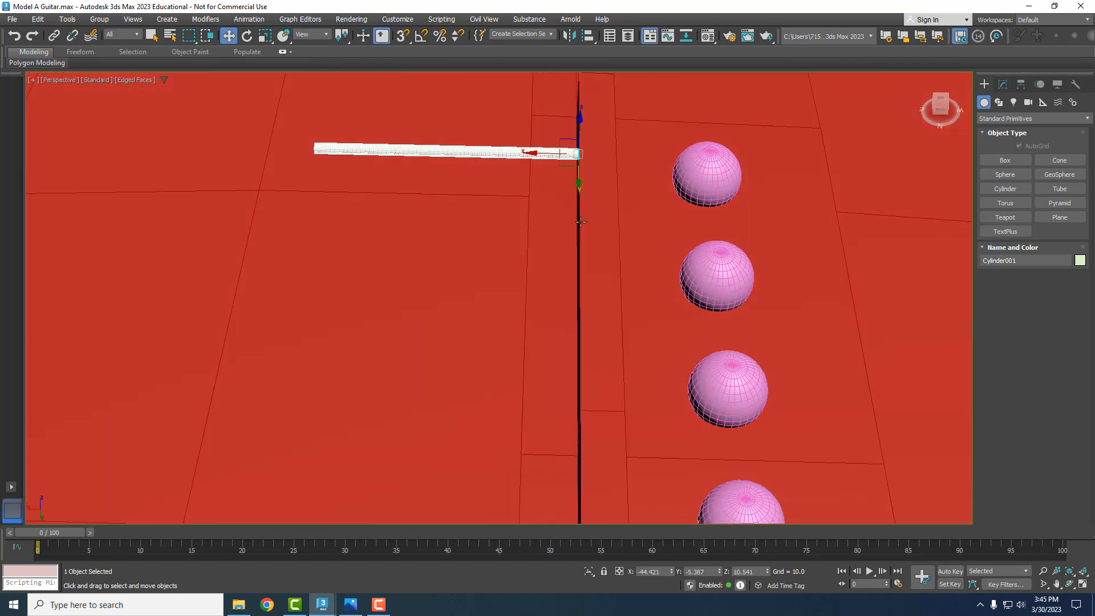
left_click_drag(540, 227, 539, 159)
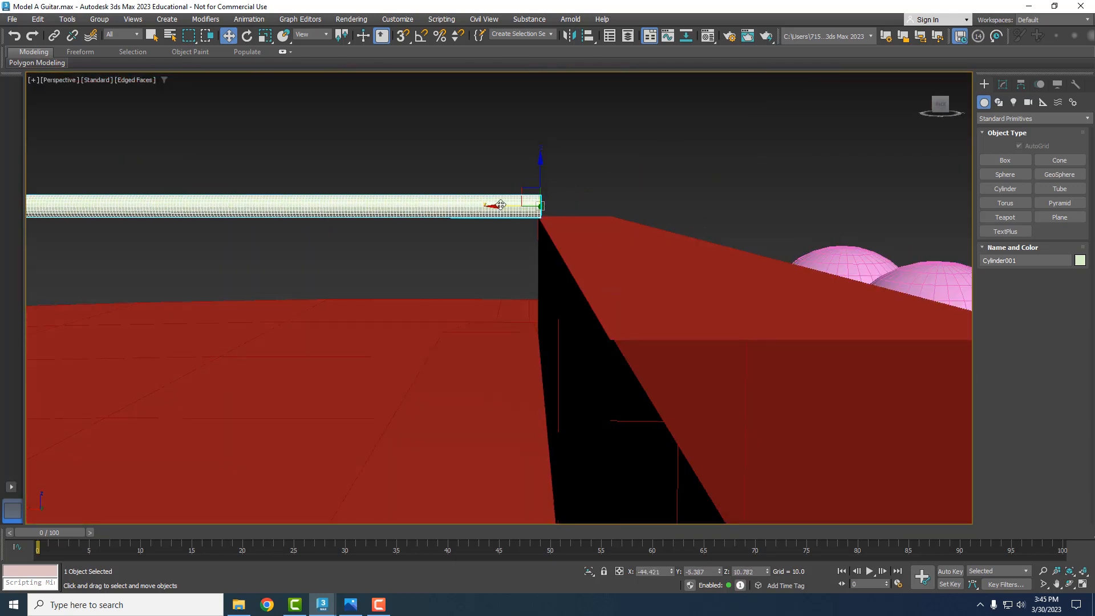
left_click_drag(502, 206, 556, 212)
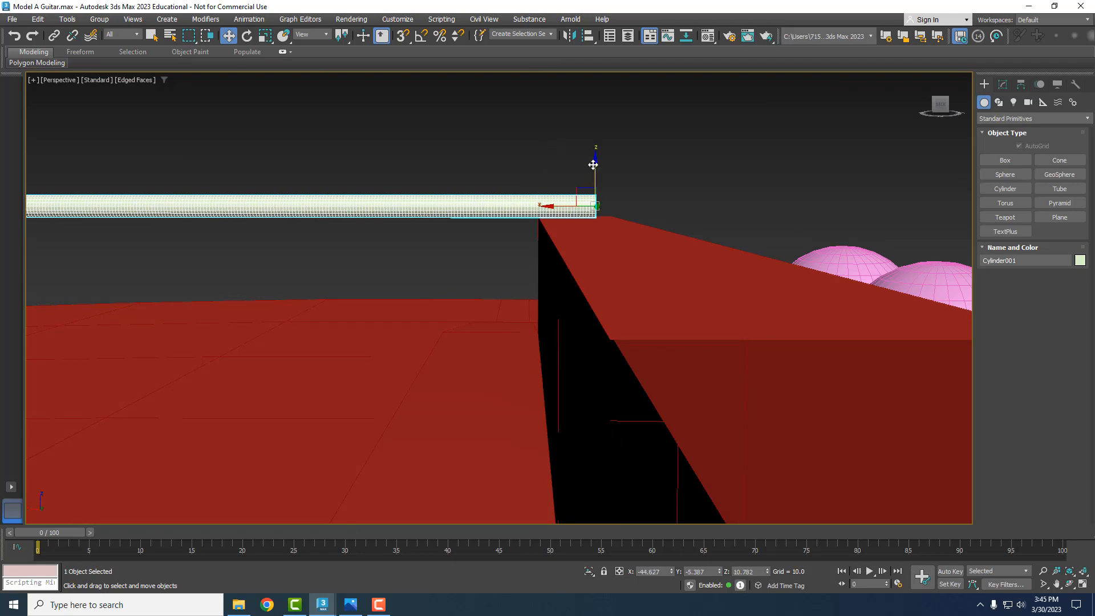
left_click_drag(592, 165, 589, 166)
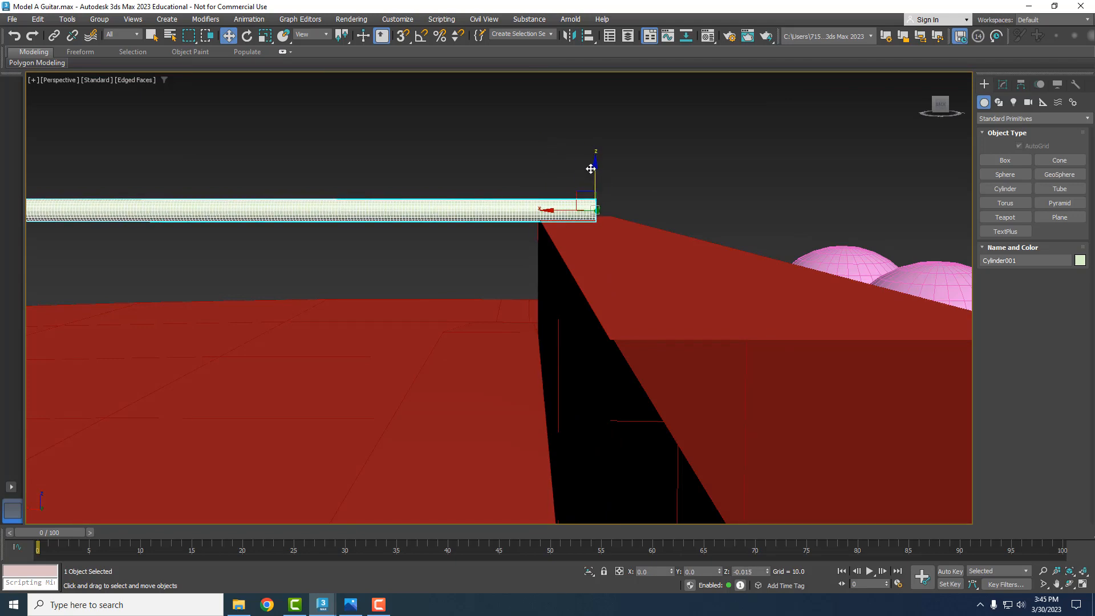
middle_click_drag(696, 215, 601, 269, "alt")
scroll(601, 270, "down", 2)
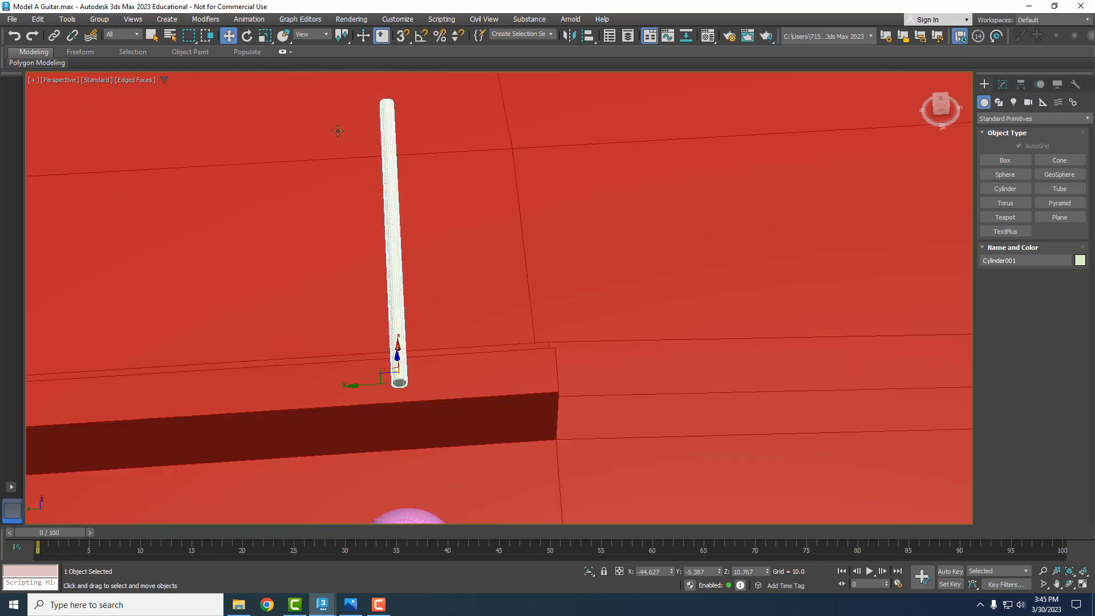
Step: Stretch the cylinder lengthwise with non-uniform scaling so it runs as a string from the saddle toward the headstock
left_click(265, 36)
scroll(420, 377, "down", 6)
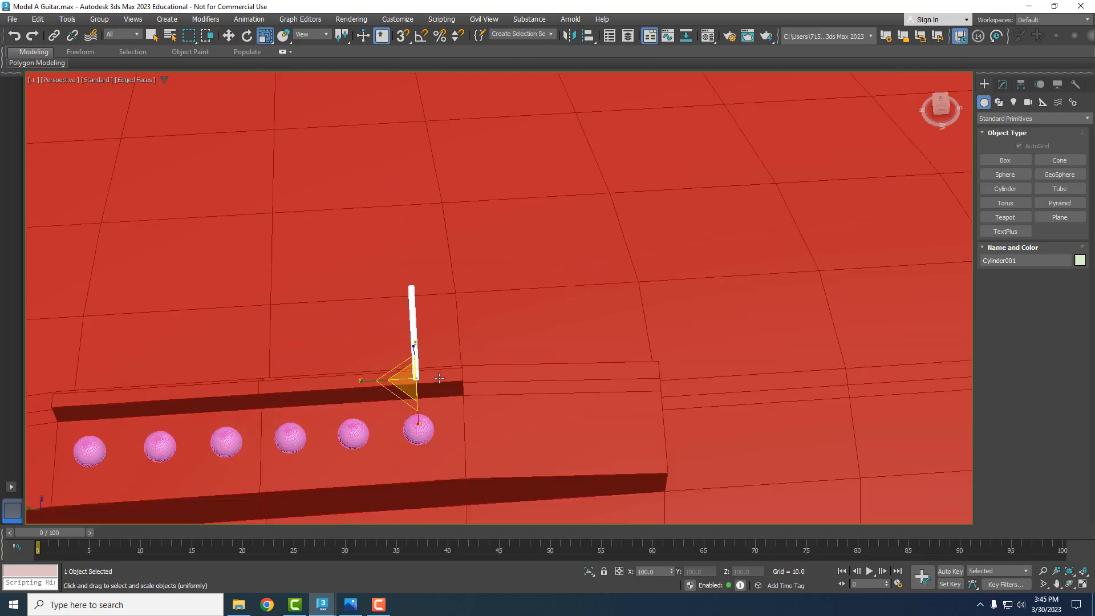
middle_click_drag(419, 377, 540, 398, "alt")
scroll(540, 398, "down", 4)
scroll(527, 381, "down", 6)
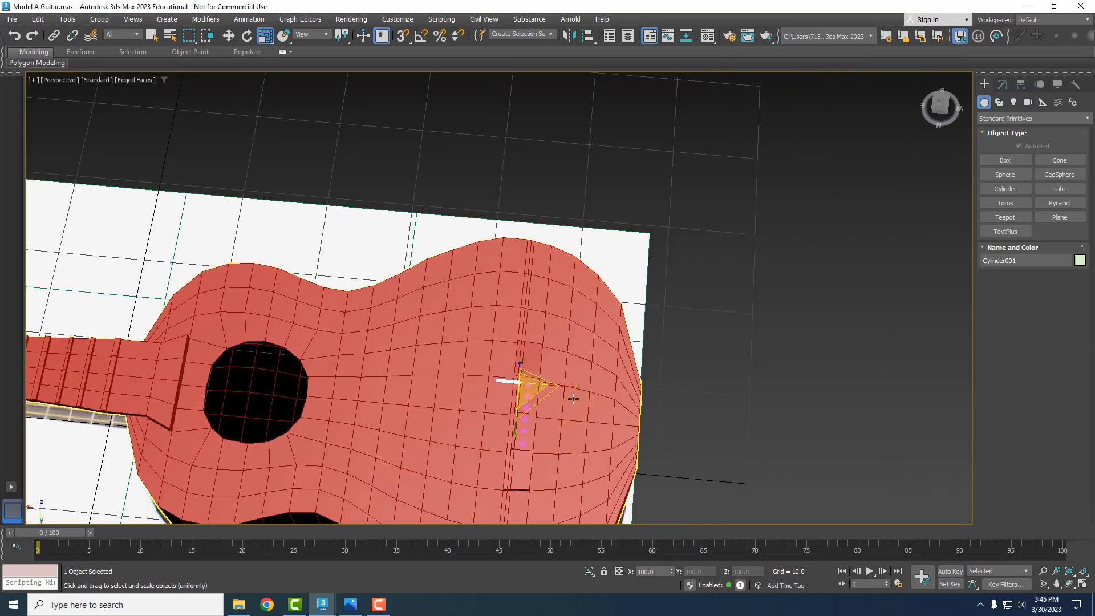
left_click_drag(606, 399, 729, 397)
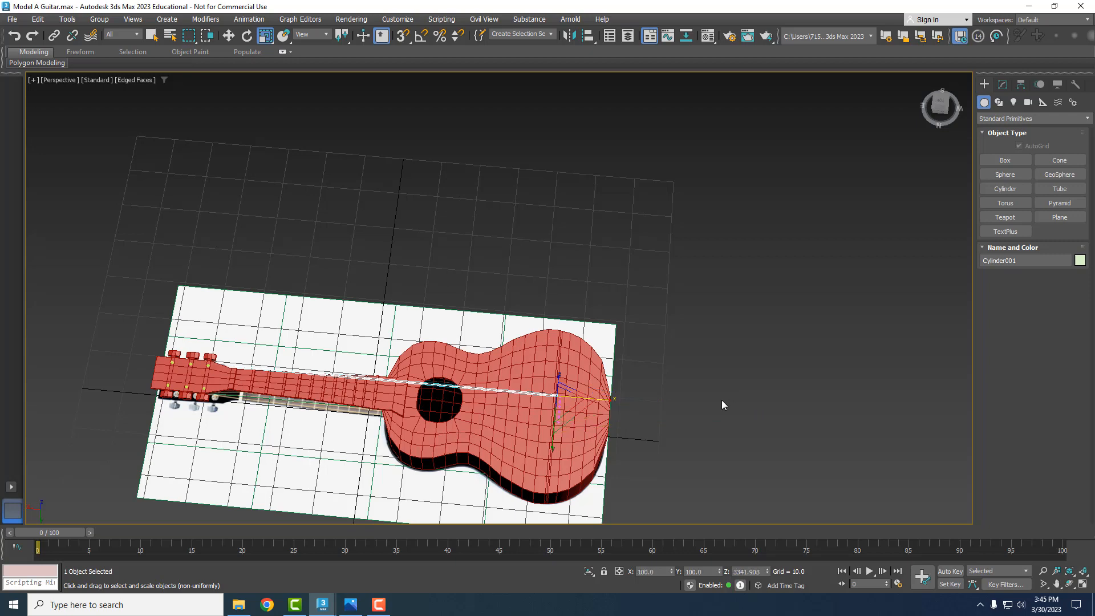
middle_click_drag(415, 400, 691, 392)
scroll(554, 365, "up", 3)
scroll(507, 369, "up", 5)
scroll(449, 380, "up", 2)
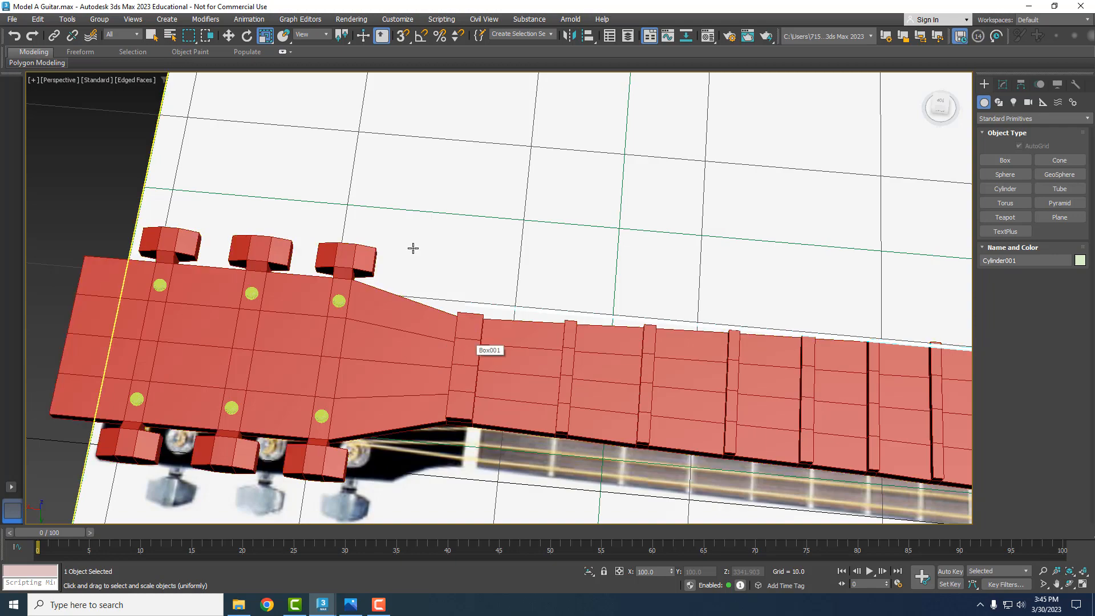
scroll(473, 285, "up", 5)
scroll(601, 261, "up", 3)
Step: Clone the string along the saddle as five copies, spaced so each string lines up with a bridge pin
middle_click_drag(601, 261, 122, 391)
middle_click_drag(456, 257, 345, 467)
scroll(443, 285, "down", 1)
scroll(443, 285, "down", 3)
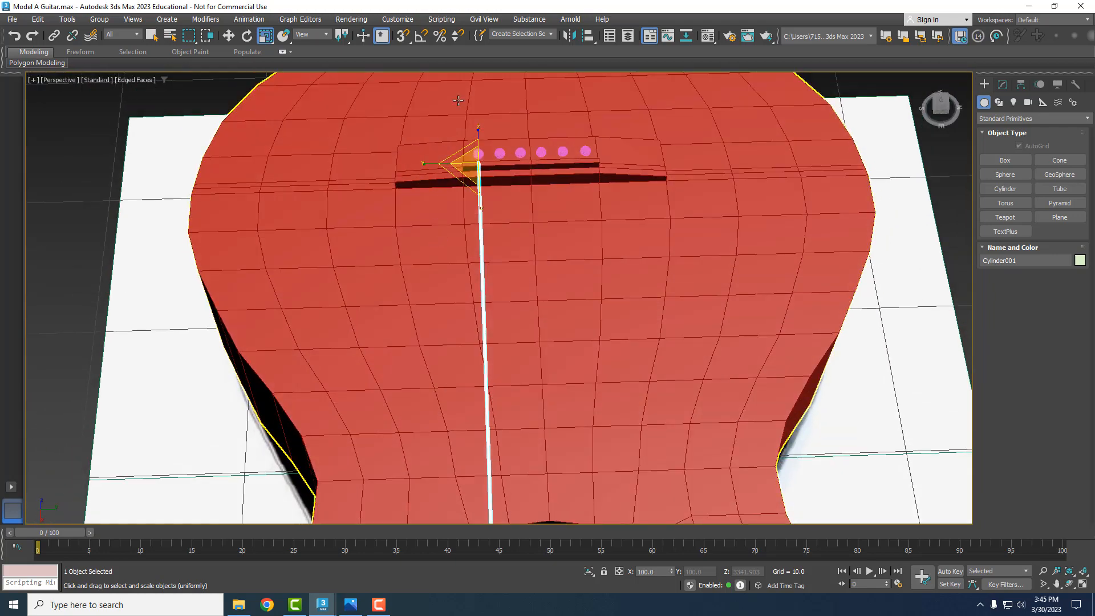
scroll(433, 97, "up", 2)
left_click(233, 36)
scroll(476, 272, "up", 2)
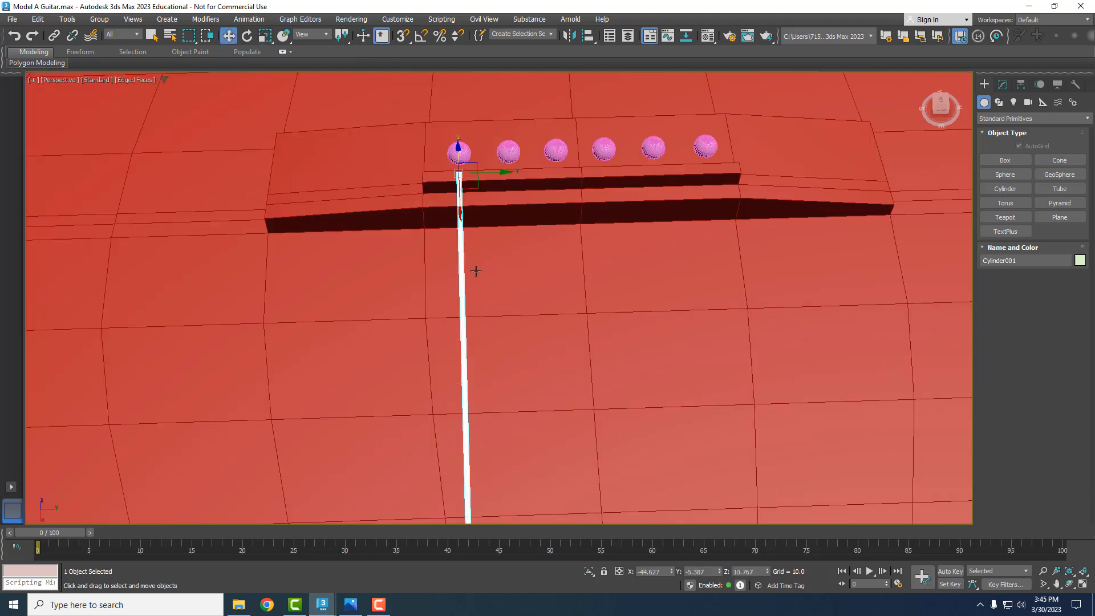
left_click_drag(500, 172, 550, 175, "shift")
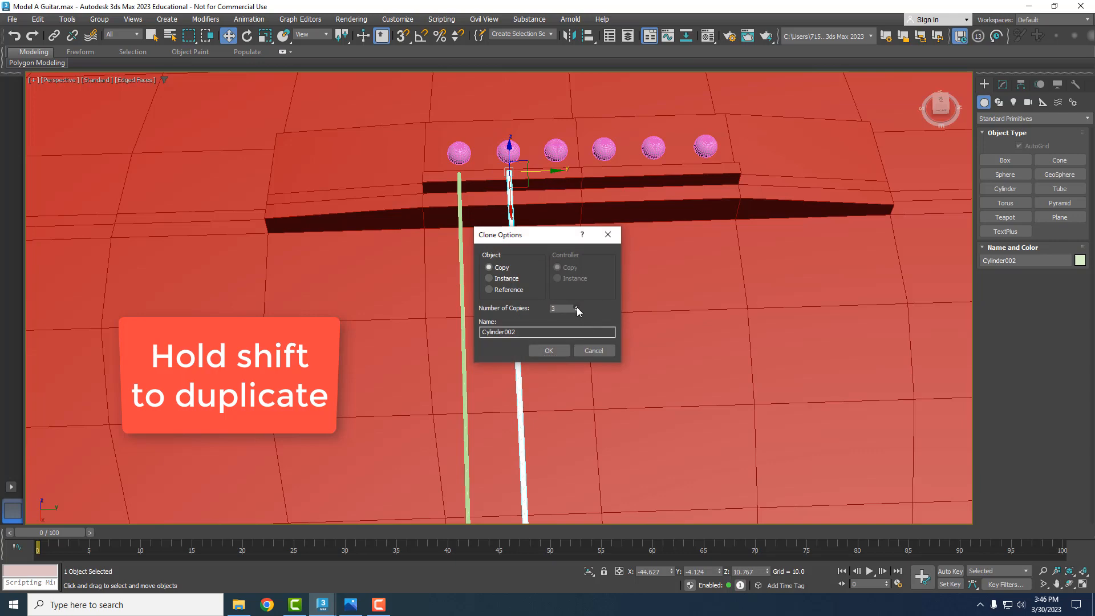
left_click(549, 350)
Step: Inspect how the six strings line up with the bridge pins and where they run along the neck to the nut
middle_click_drag(758, 288, 655, 324)
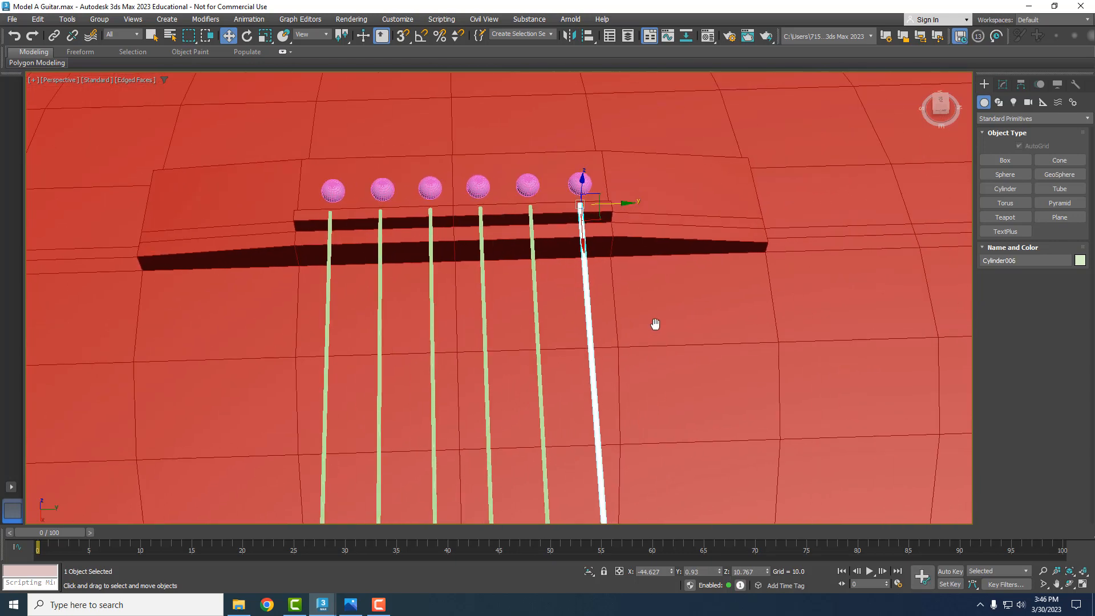
scroll(655, 324, "up", 2)
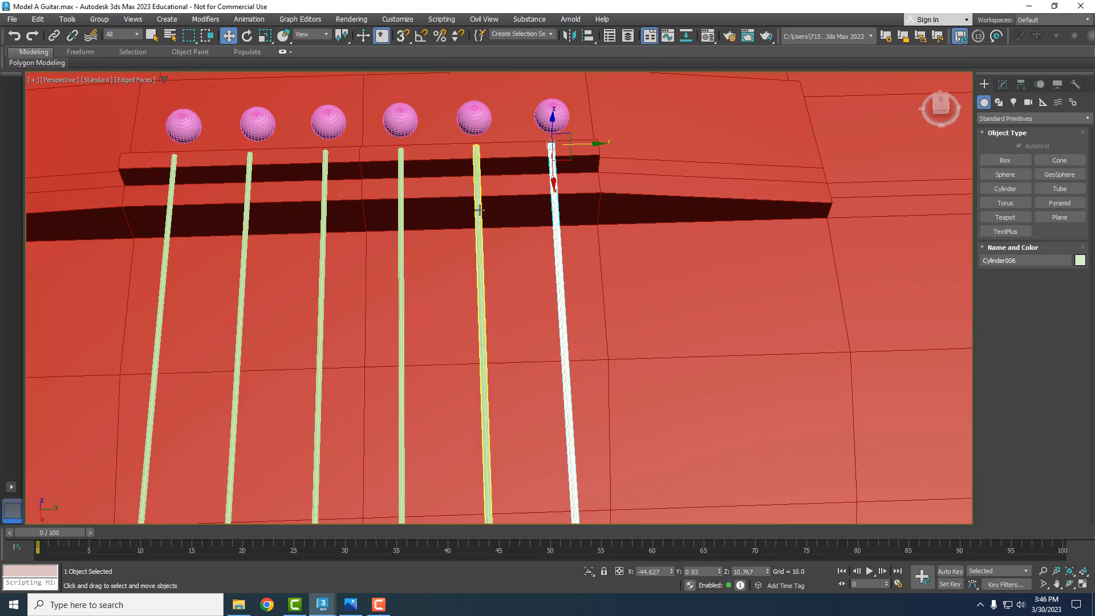
left_click(404, 203)
middle_click_drag(404, 205, 454, 206)
middle_click_drag(521, 236, 666, 247)
middle_click_drag(560, 318, 601, 330, "alt")
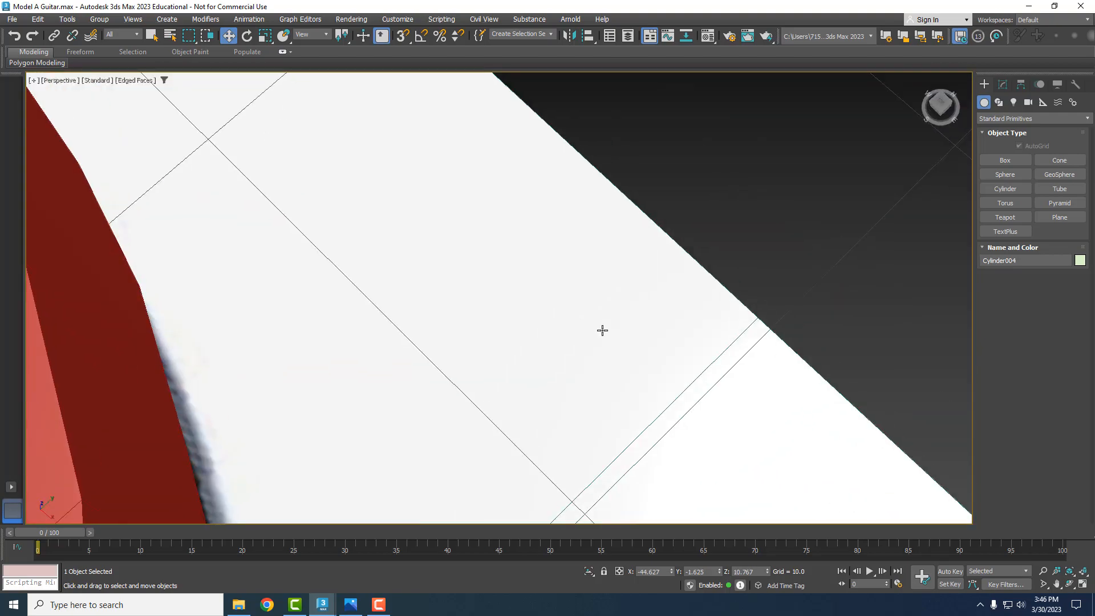
scroll(598, 339, "down", 8)
middle_click_drag(719, 453, 850, 354, "alt")
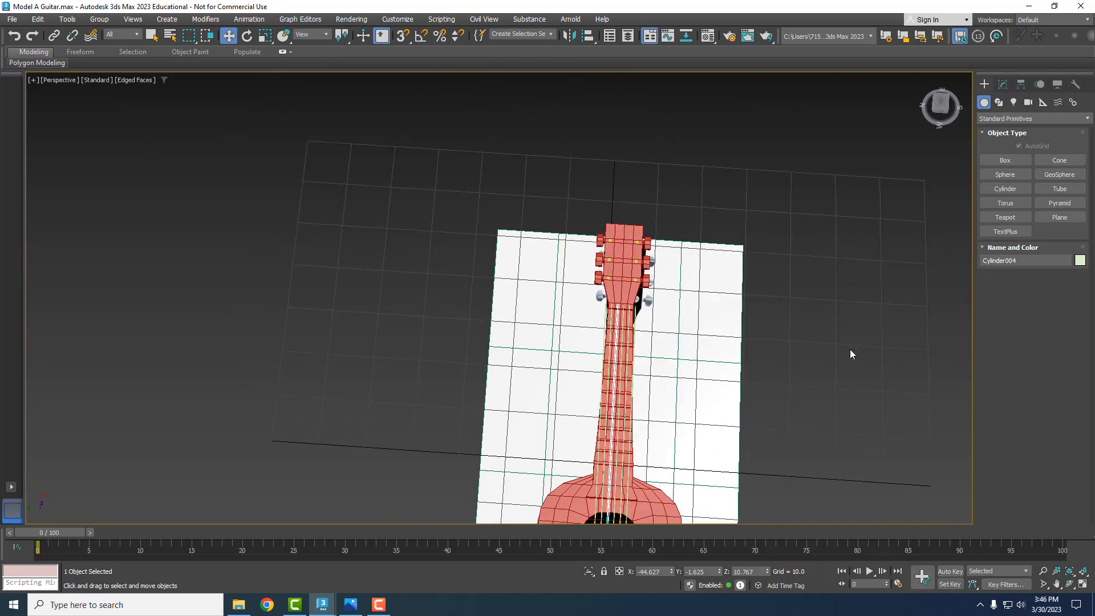
left_click(850, 354)
scroll(570, 288, "up", 10)
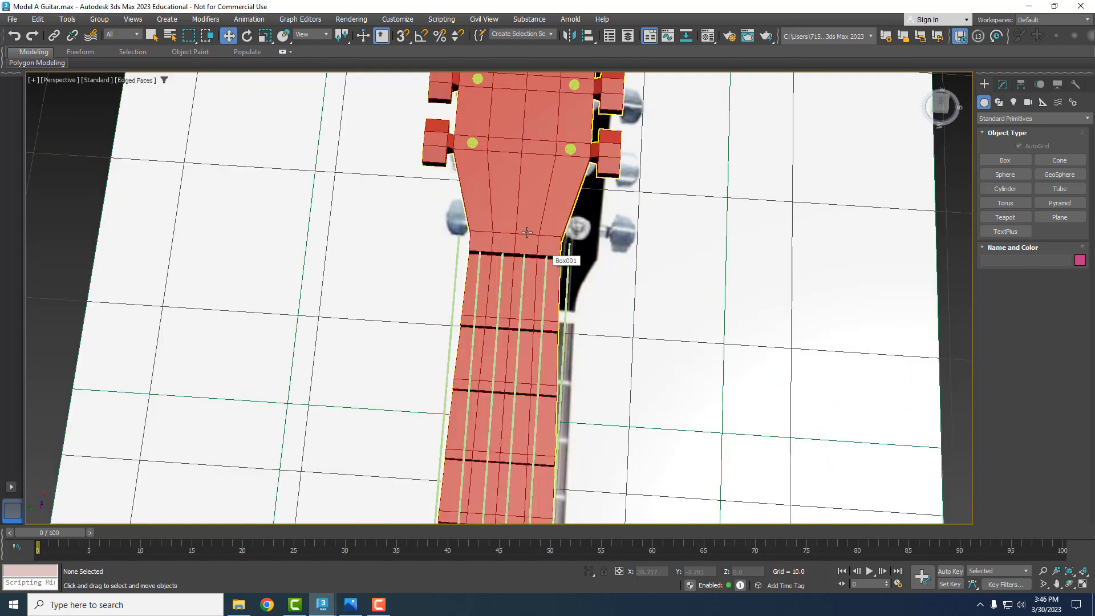
scroll(531, 269, "down", 5)
middle_click_drag(523, 402, 556, 154)
middle_click_drag(583, 430, 606, 252)
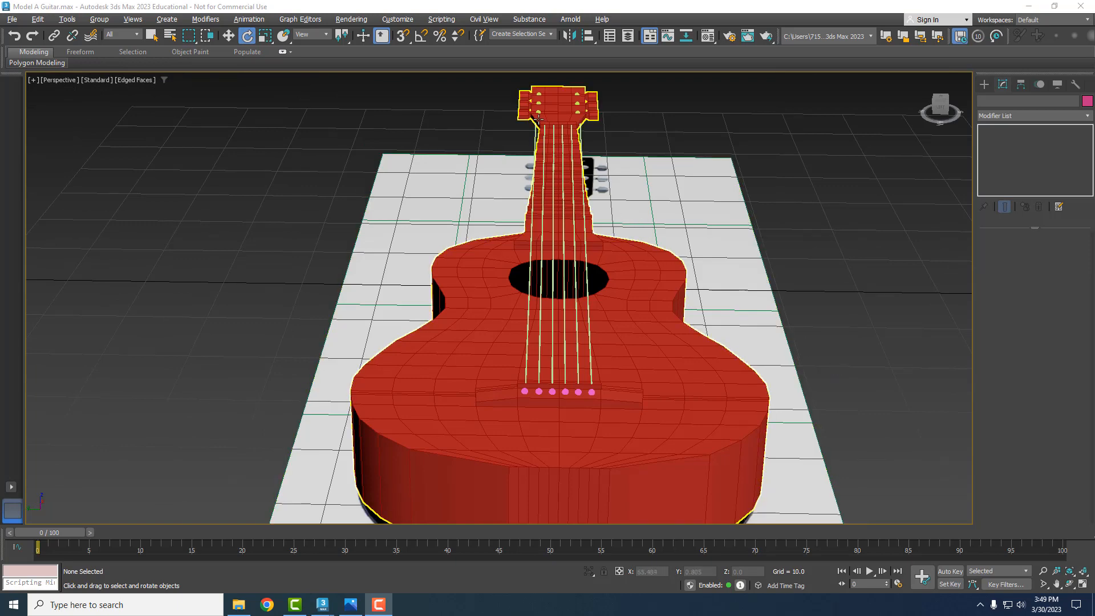
Step: Rotate the leftmost string inward at the neck, setting its Z rotation to 89.05 degrees
scroll(538, 118, "up", 4)
scroll(608, 148, "down", 4)
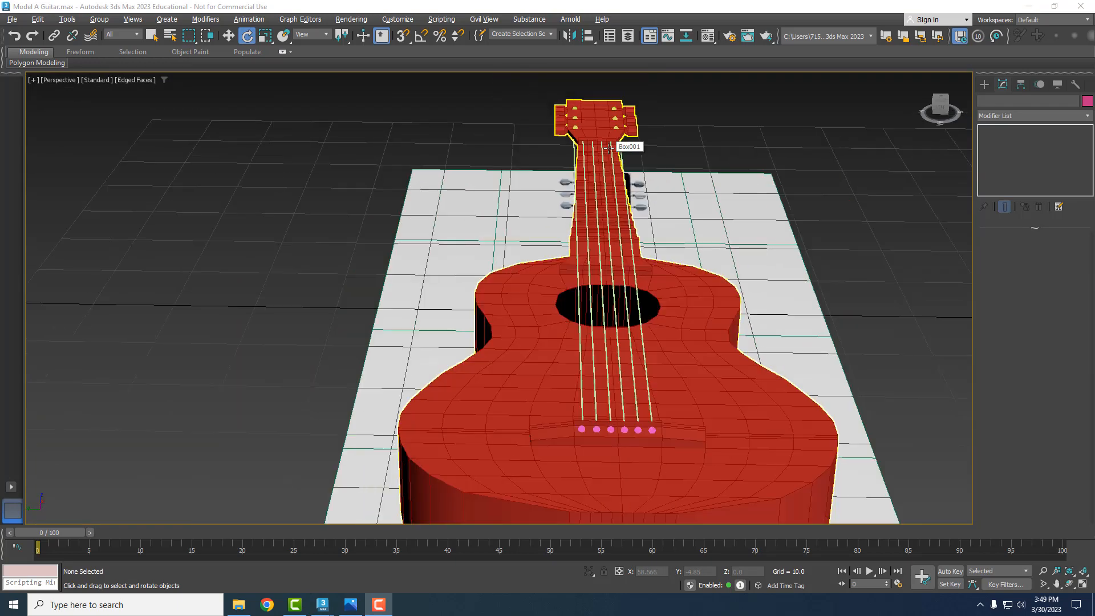
middle_click_drag(695, 265, 634, 234)
scroll(541, 339, "up", 2)
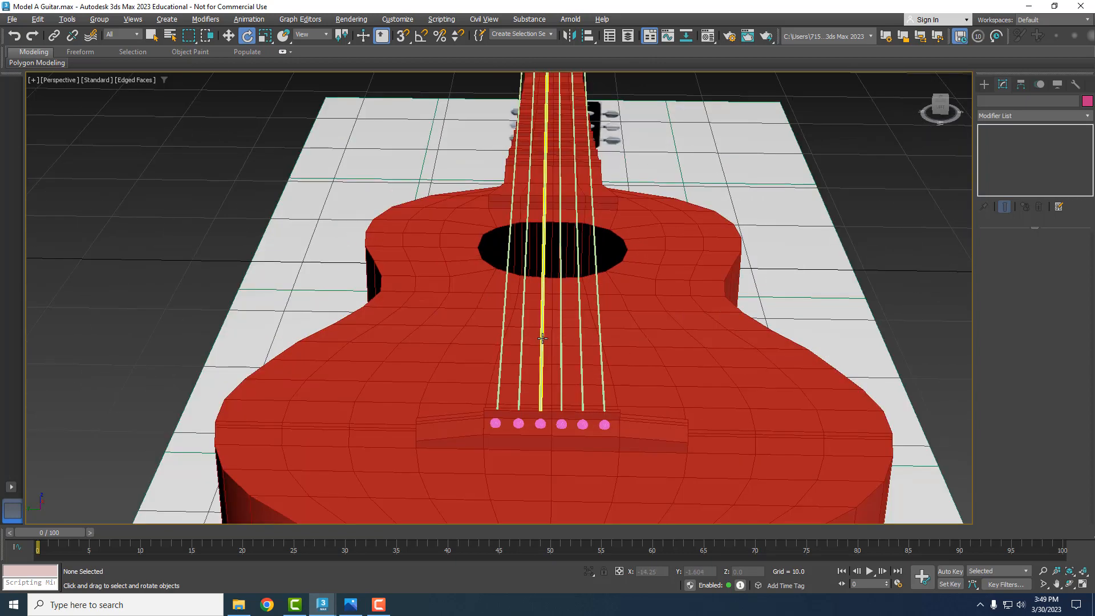
scroll(541, 338, "down", 2)
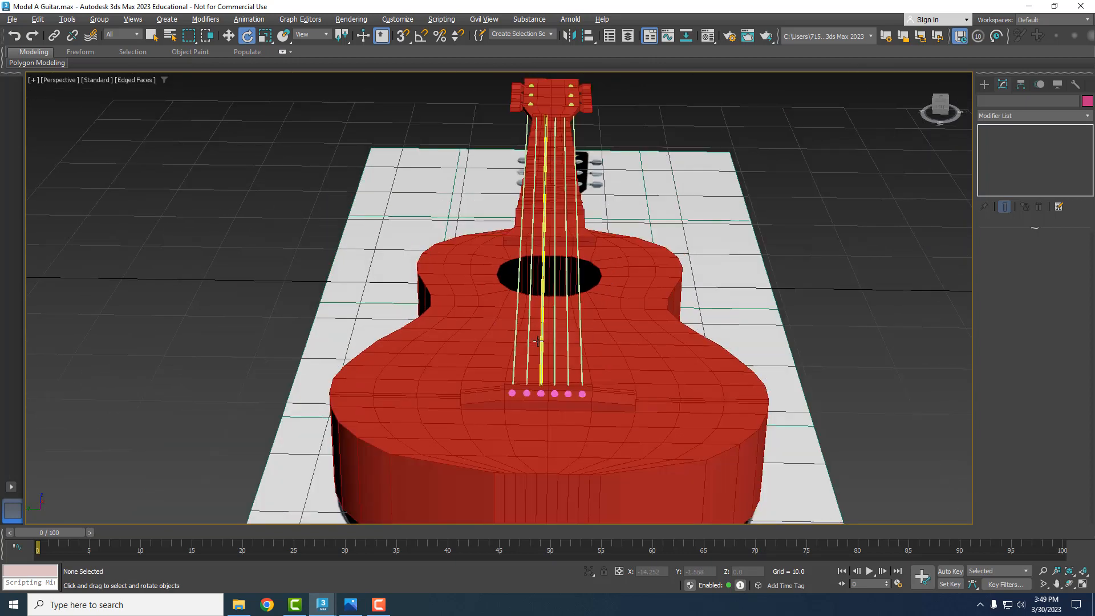
left_click(513, 356)
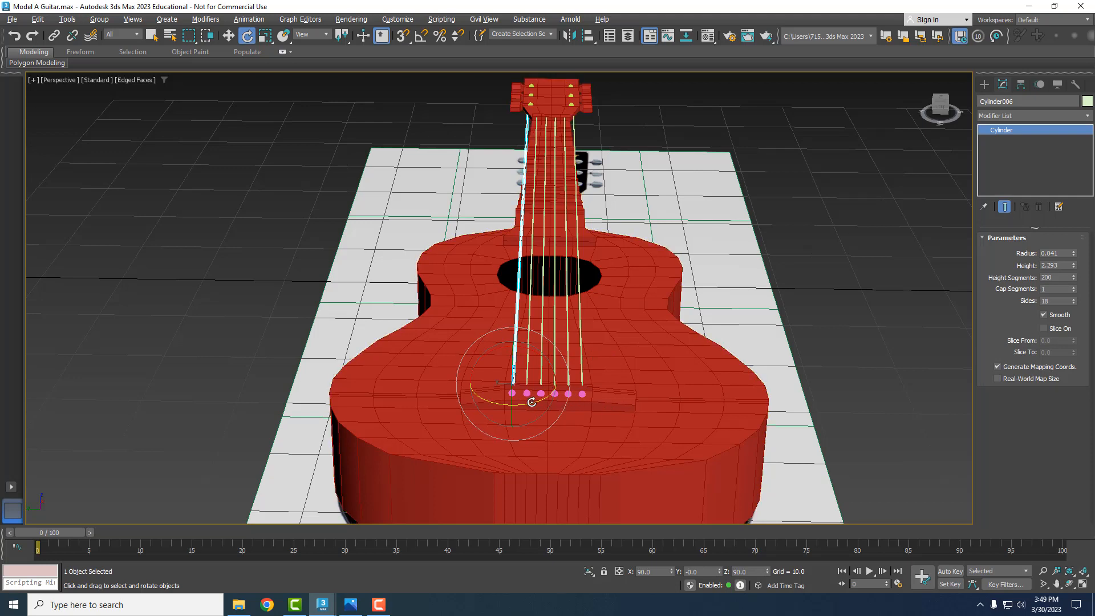
left_click_drag(531, 402, 531, 403)
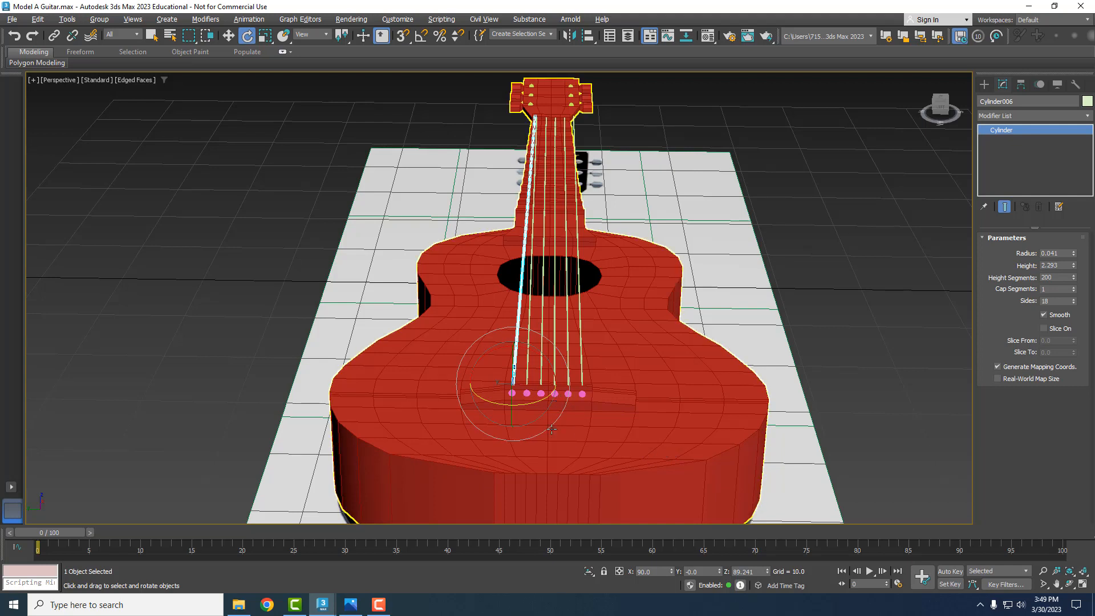
left_click(757, 571)
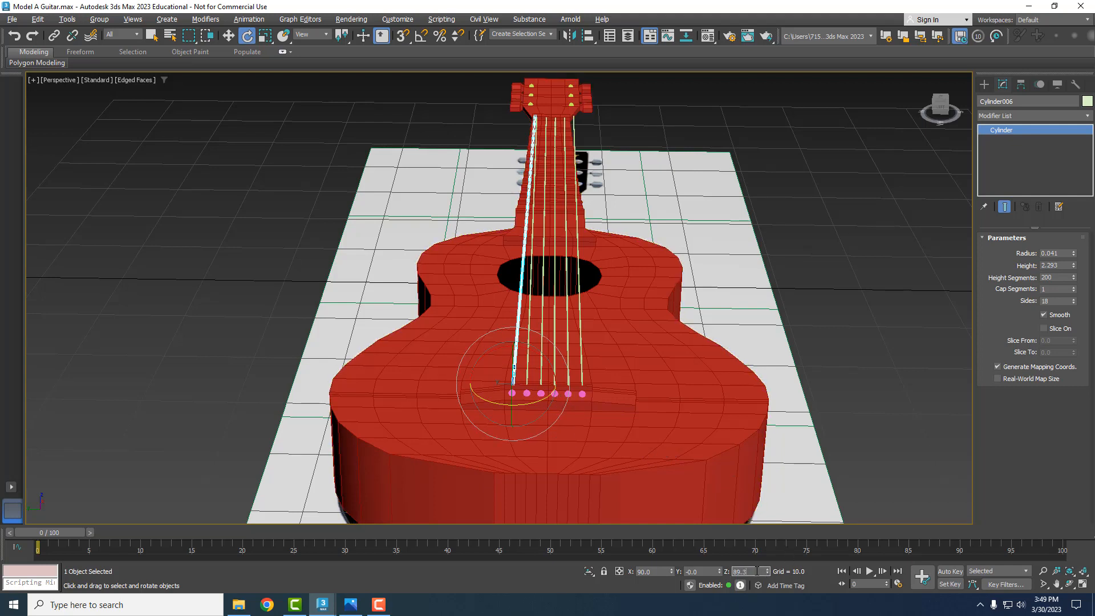
key("Return")
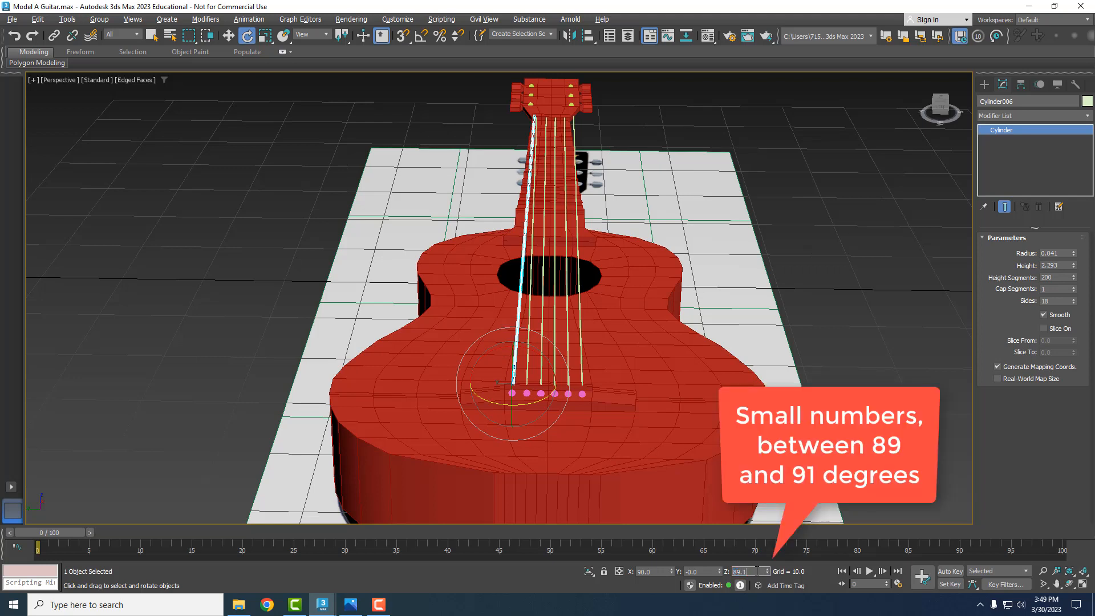
type("89.1")
key("Return")
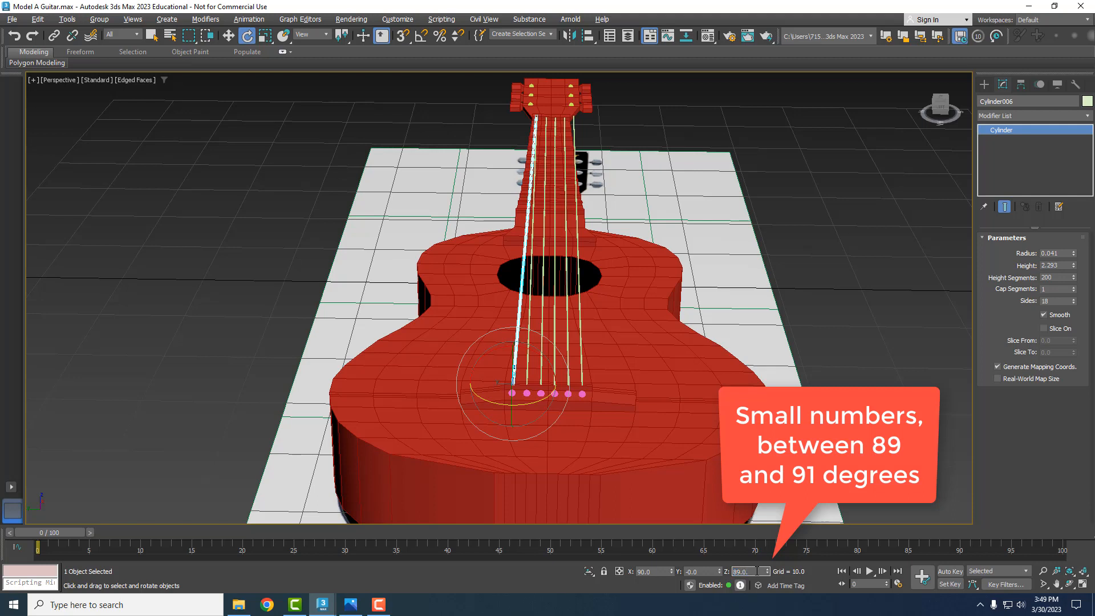
type("89.05")
key("Return")
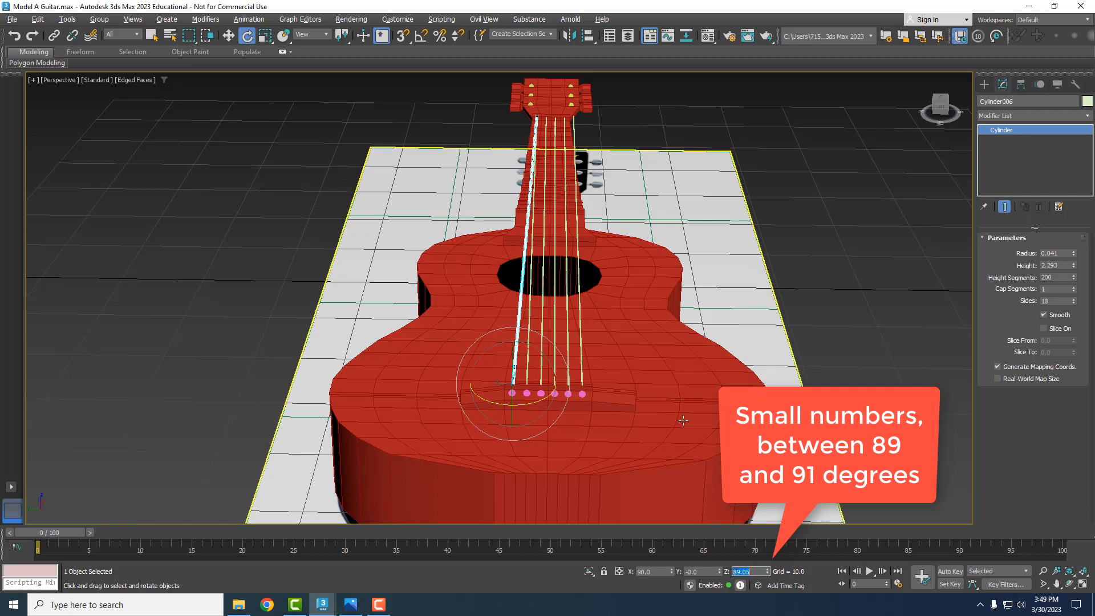
Step: Angle the rightmost string inward at the neck by setting its Z rotation to 90.5 degrees
left_click(577, 342)
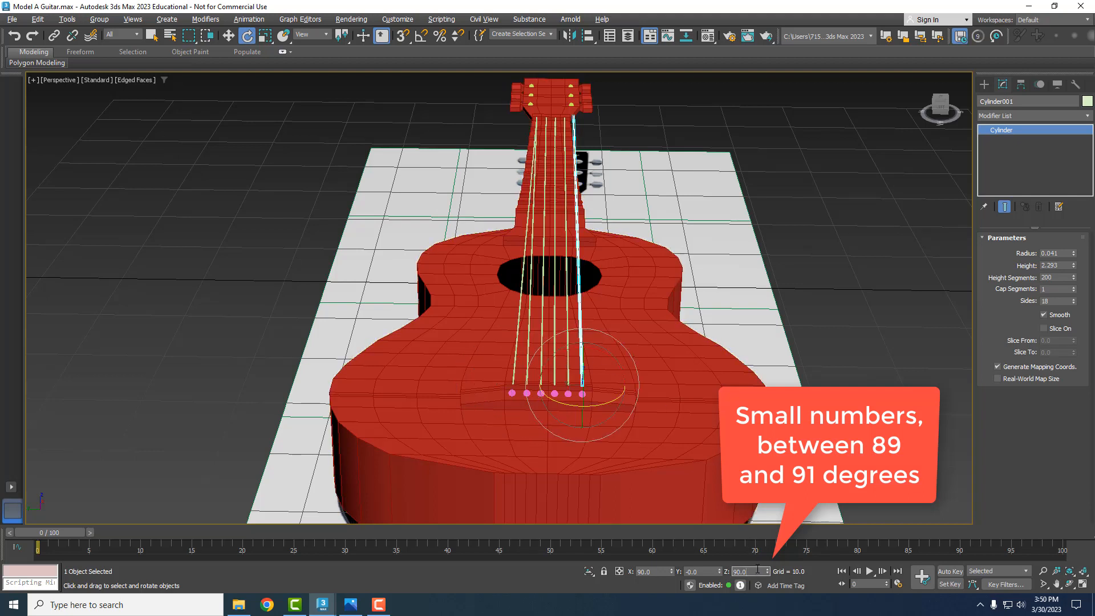
key("Return")
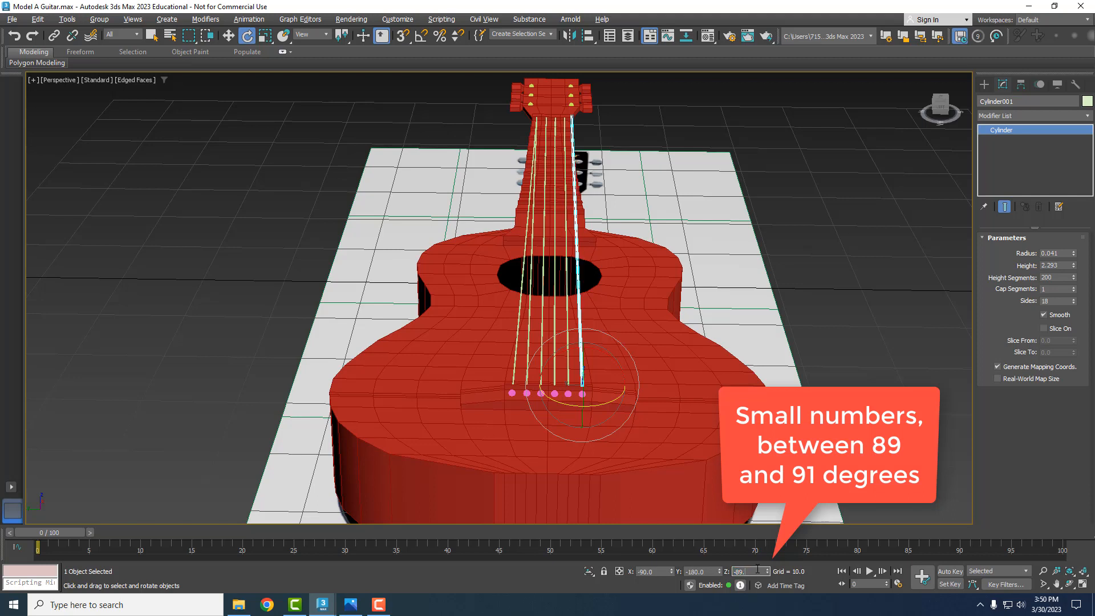
type("-89.5")
key("Return")
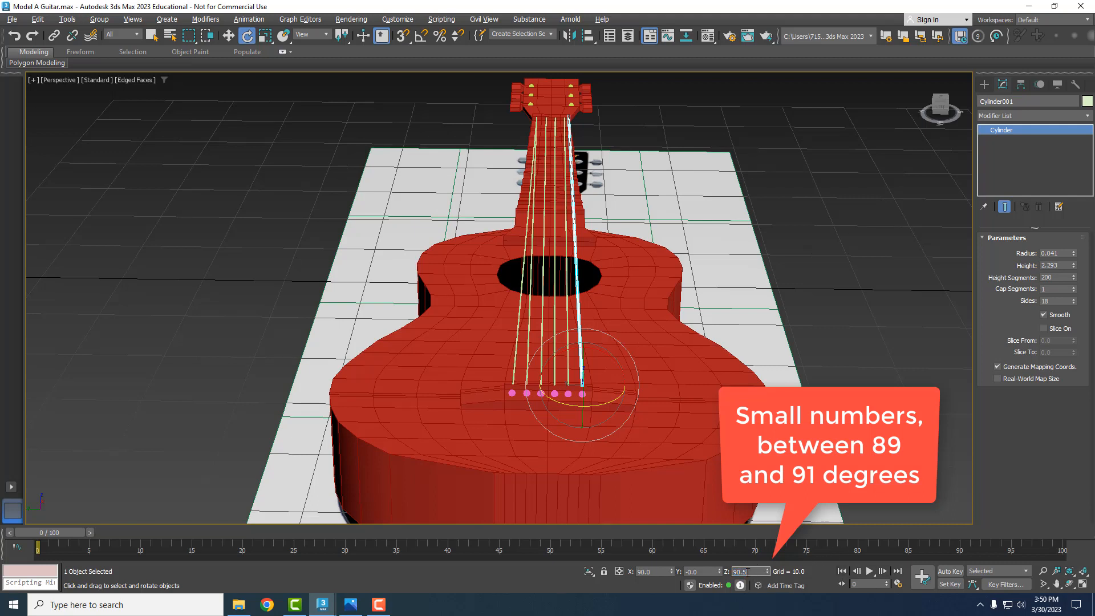
Step: Set the rightmost string's Z rotation to 90.9 degrees so it angles further inward at the neck
key("Return")
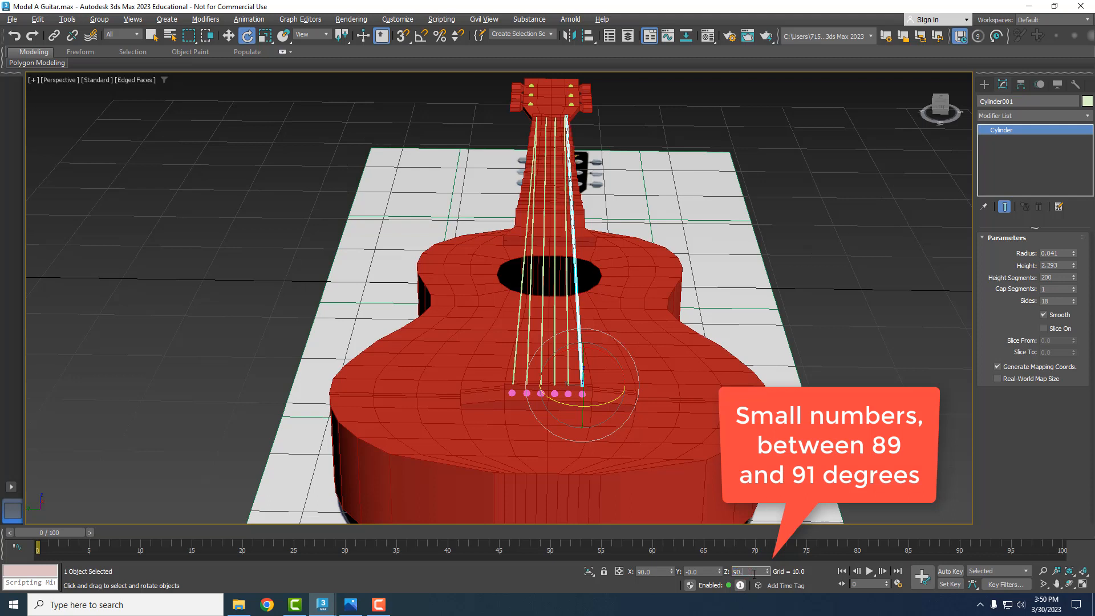
type("90.9")
key("Return")
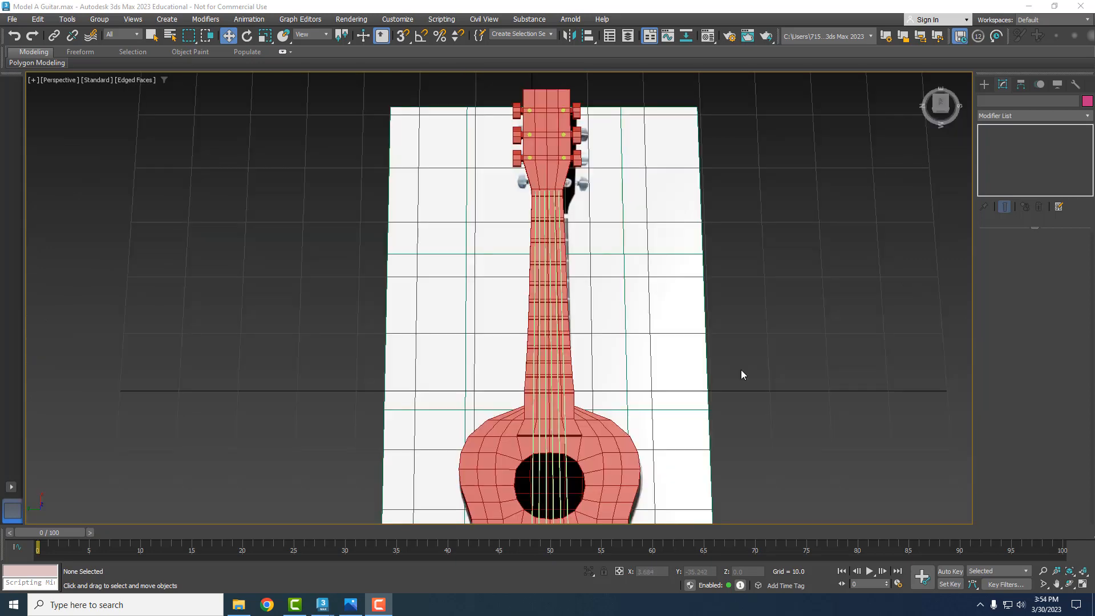
Step: Examine the string ends at the nut and compare them with the headstock in the Guitar.jpg reference photo
scroll(645, 182, "up", 5)
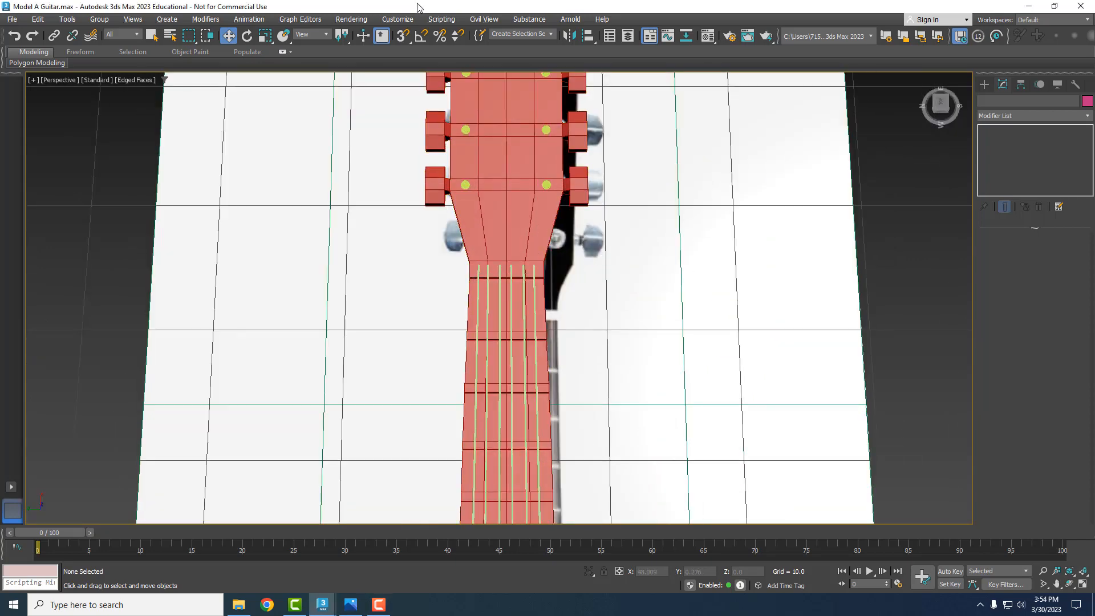
scroll(470, 231, "up", 4)
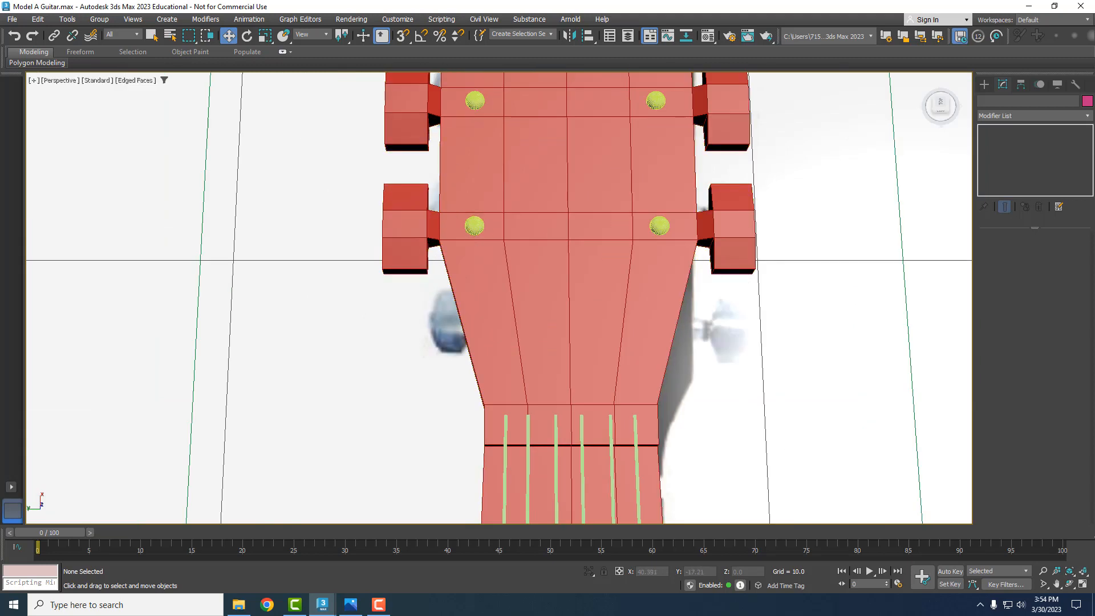
key("alt+Tab")
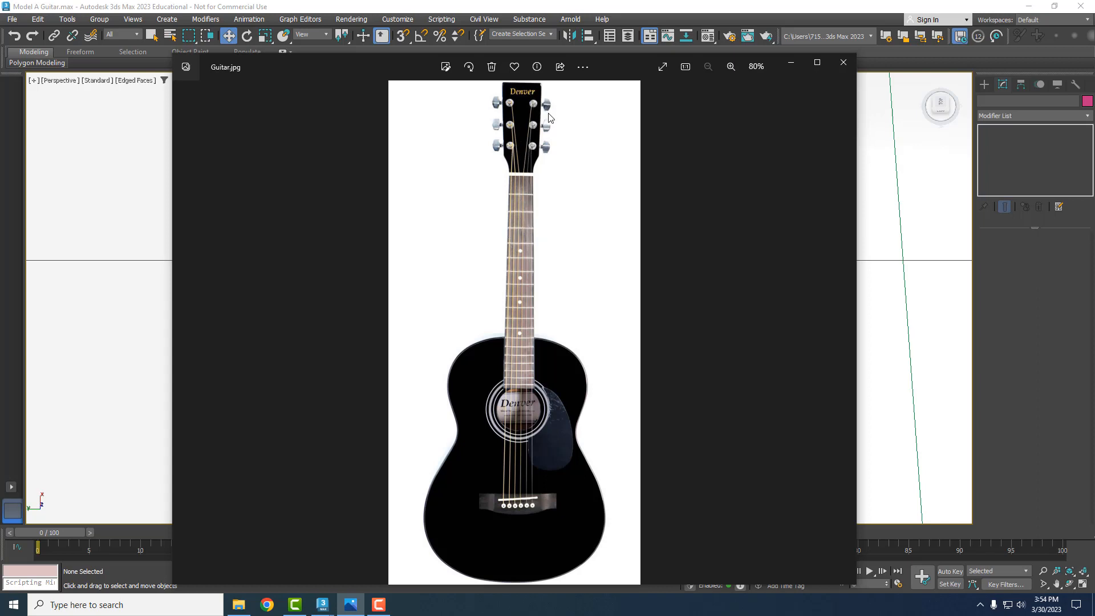
left_click(790, 62)
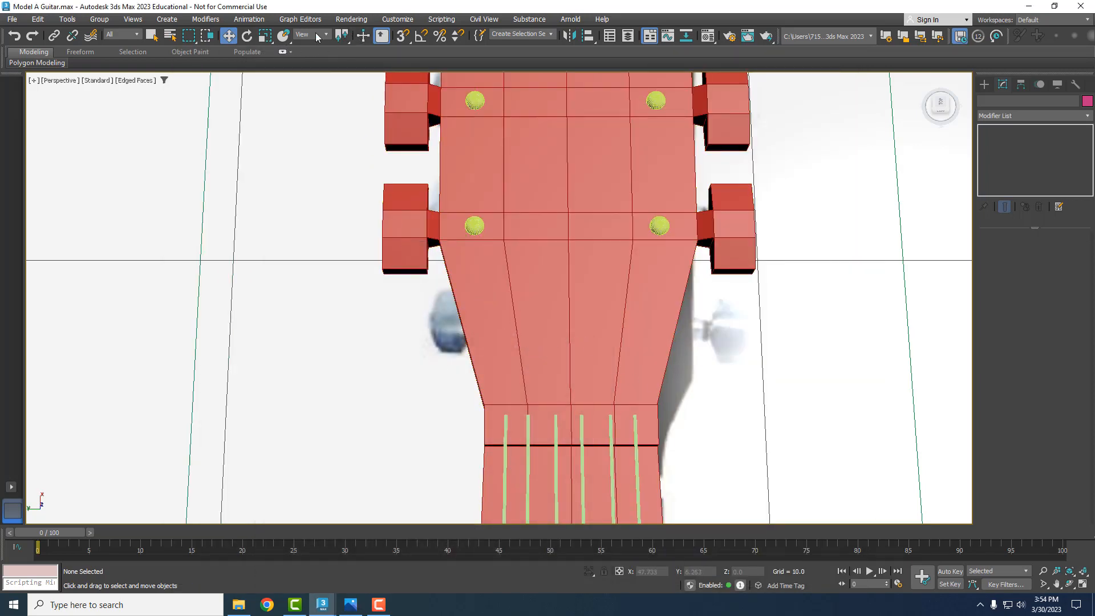
Step: Create an AutoGrid cylinder of radius 0.043 and height 2.267 on the left headstock post nearest the nut, extending it towards the strings
left_click(983, 84)
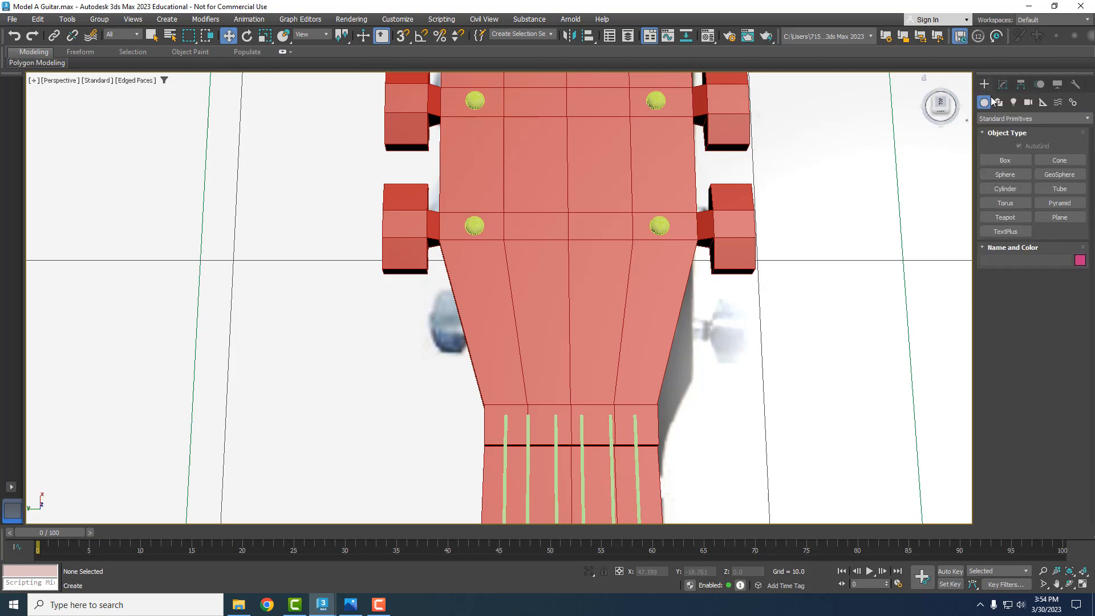
left_click(1016, 188)
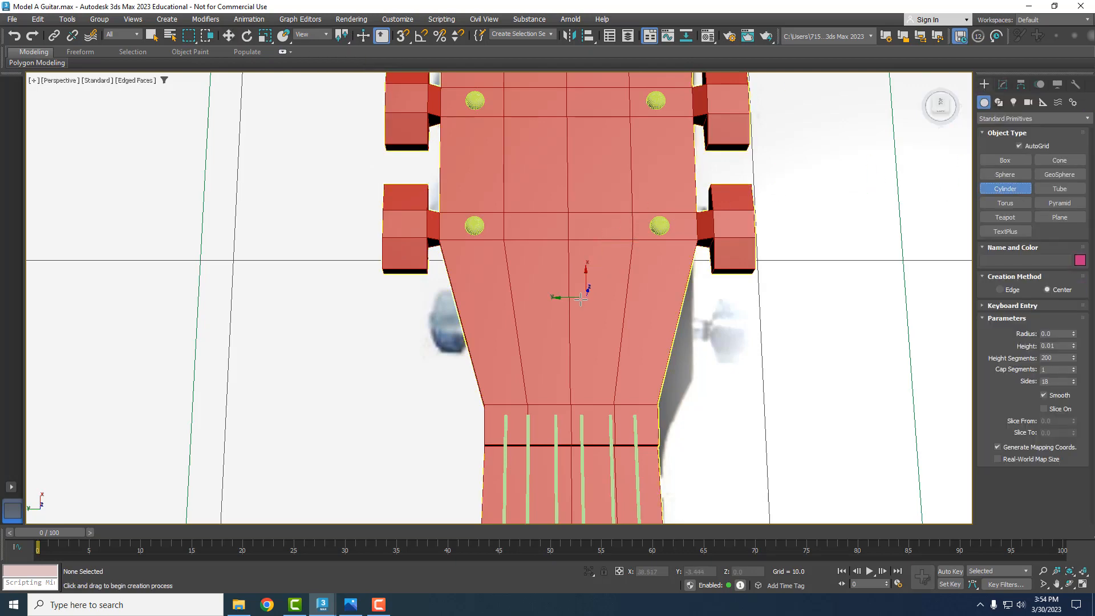
middle_click_drag(557, 289, 529, 413, "alt")
scroll(502, 238, "up", 6)
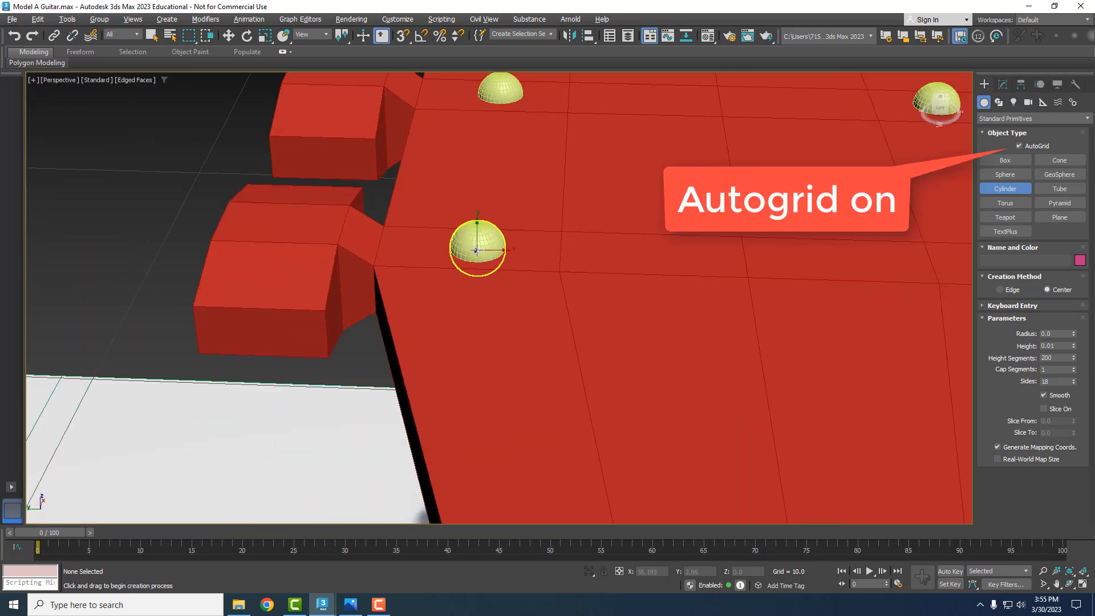
left_click(478, 247)
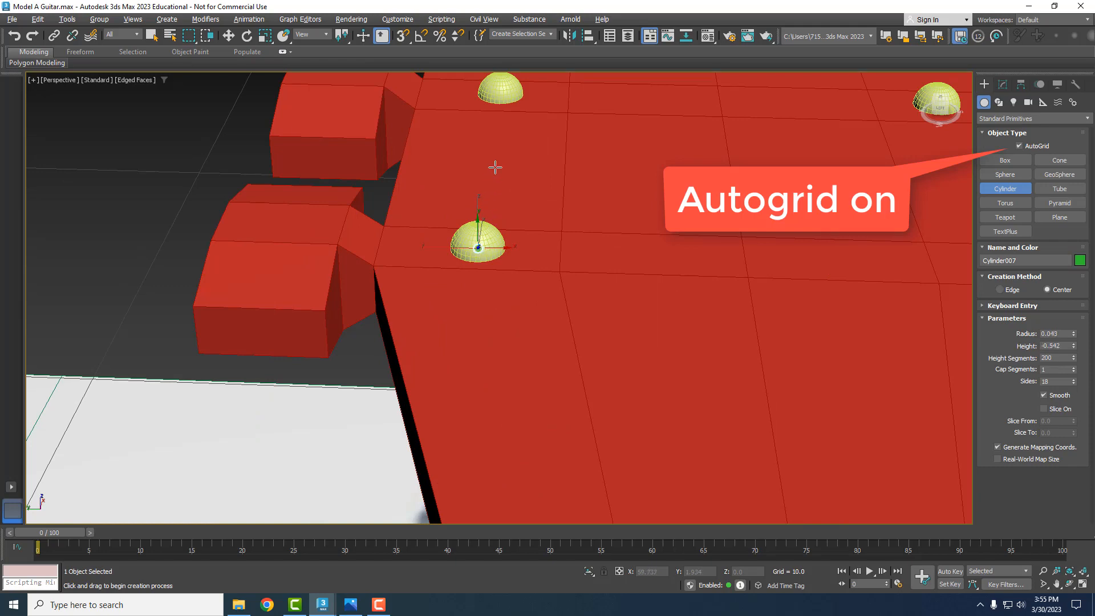
middle_click_drag(489, 391, 618, 408, "alt")
scroll(622, 396, "down", 5)
middle_click_drag(650, 306, 596, 354)
scroll(595, 354, "up", 5)
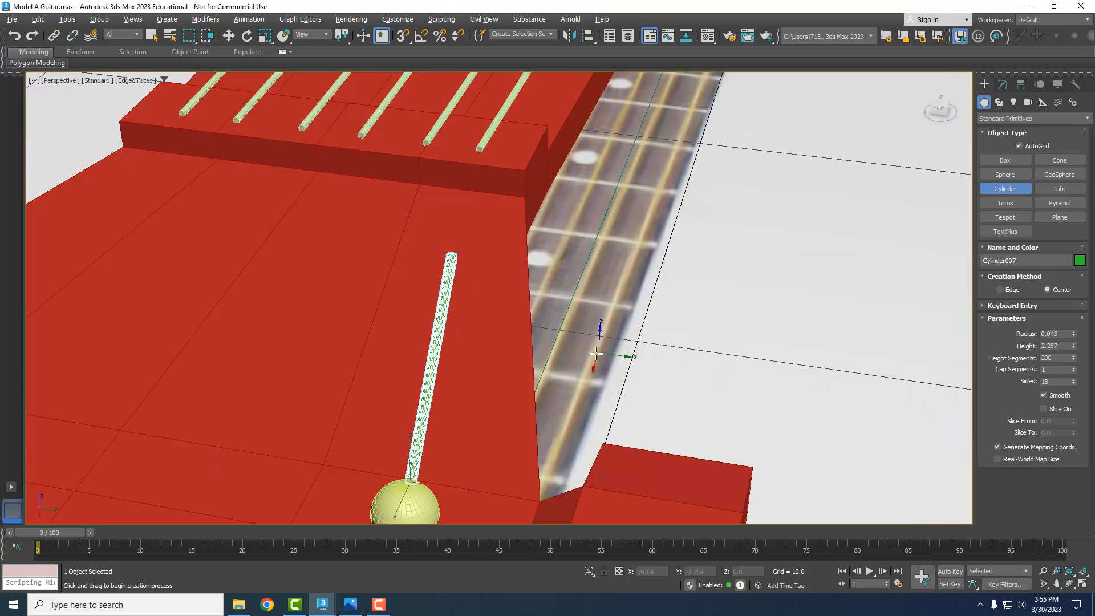
middle_click_drag(499, 350, 536, 316)
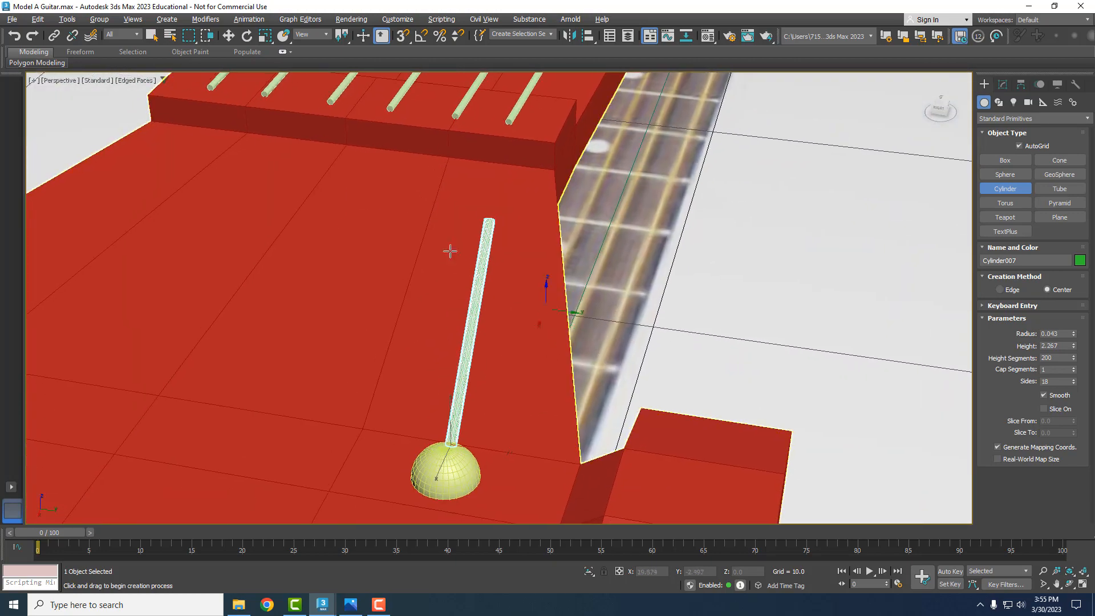
Step: Free-rotate the short cylinder on the headstock post so it tilts down towards the outermost string's end at the nut
left_click(245, 37)
left_click_drag(482, 432, 468, 426)
scroll(498, 343, "up", 4)
middle_click_drag(499, 343, 505, 303, "alt")
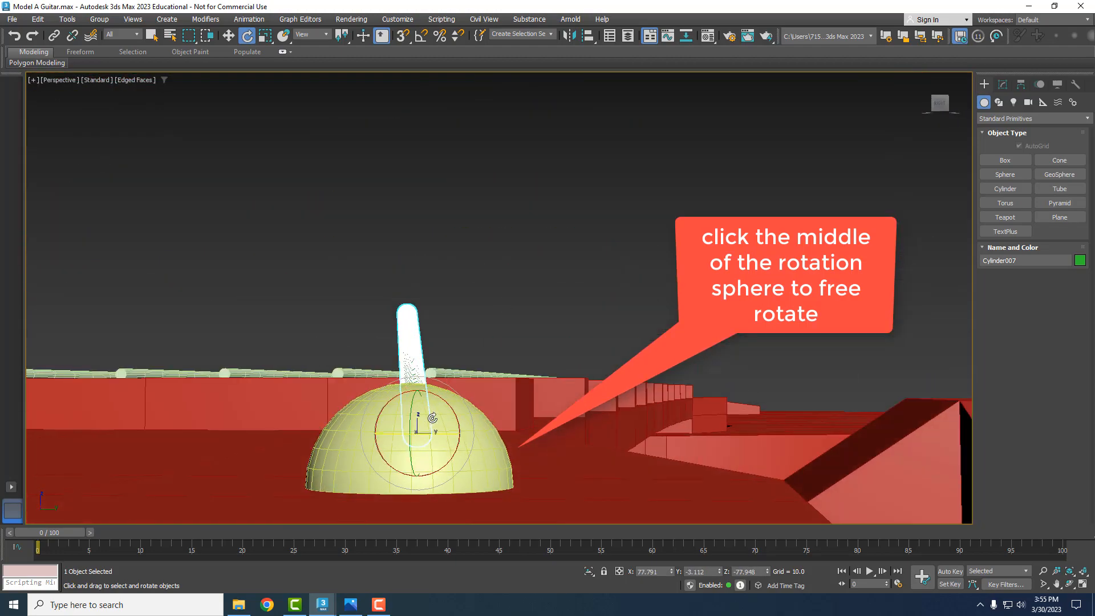
left_click_drag(432, 418, 461, 341)
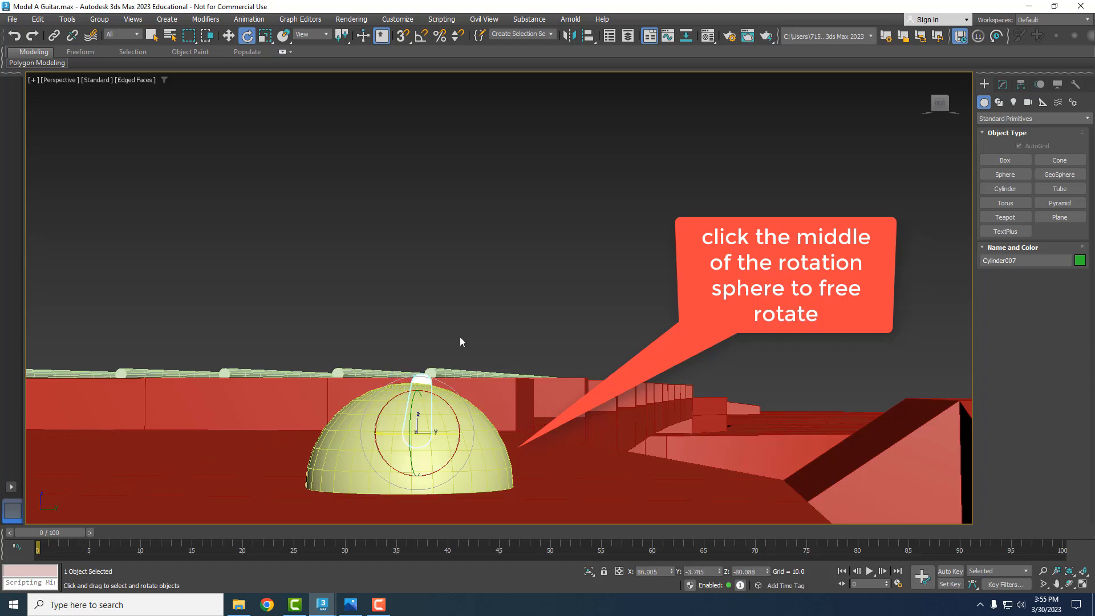
middle_click_drag(461, 341, 462, 314)
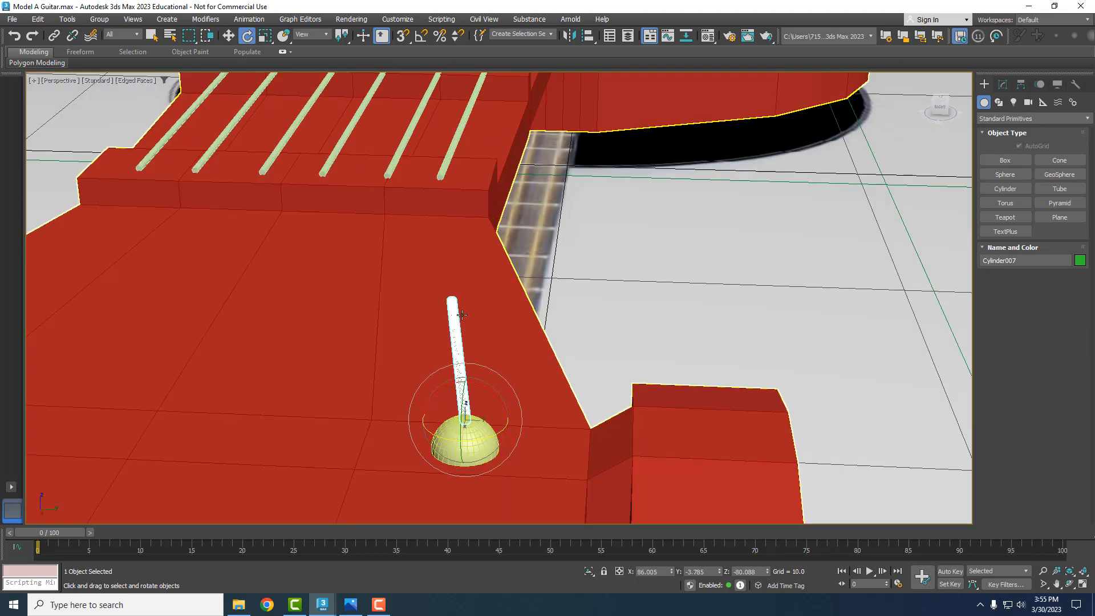
Step: Copy the outermost neck string's radius to the short headstock cylinder, setting it to 0.041
scroll(462, 314, "down", 3)
left_click(228, 35)
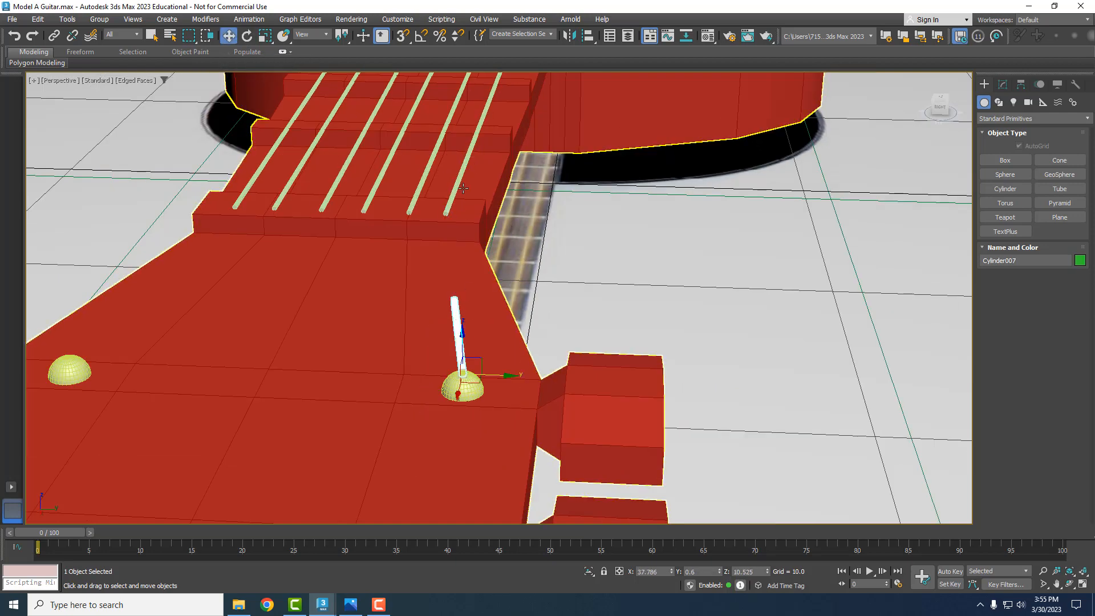
left_click(461, 188)
left_click(1003, 84)
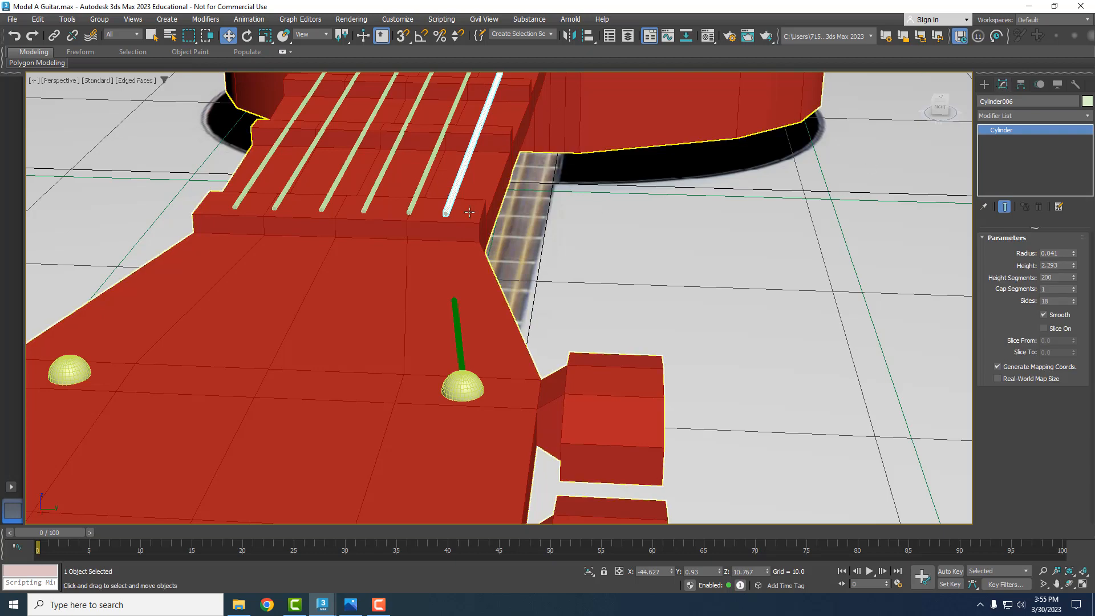
middle_click_drag(517, 150, 621, 224)
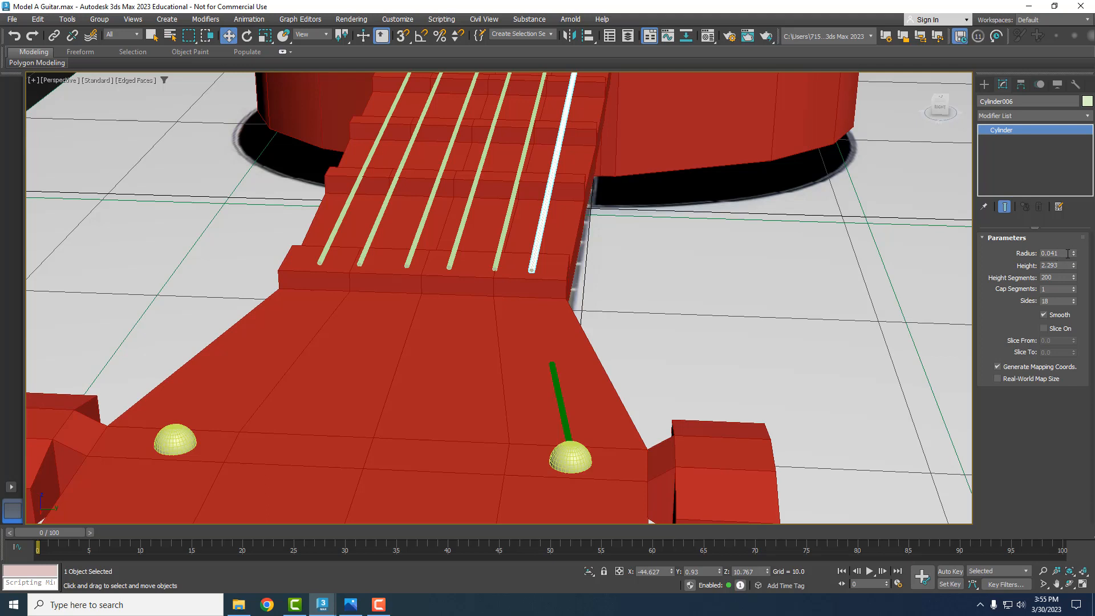
left_click_drag(1067, 253, 1041, 253)
left_click(560, 401)
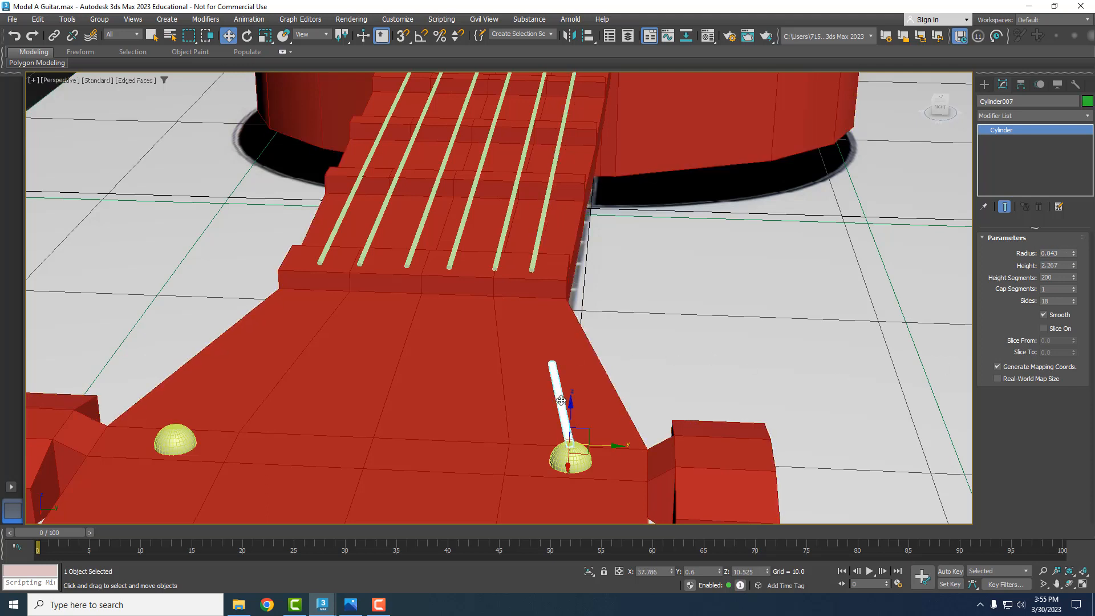
left_click(1064, 255)
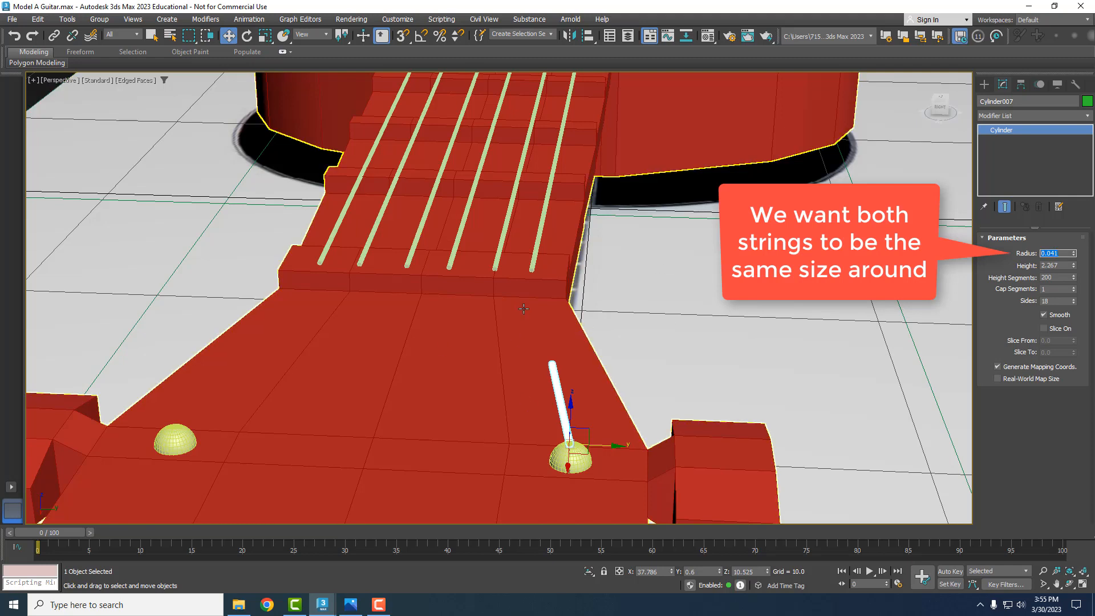
Step: Add an Edit Poly modifier to the outermost neck string and attach the short headstock cylinder to it
left_click(543, 217)
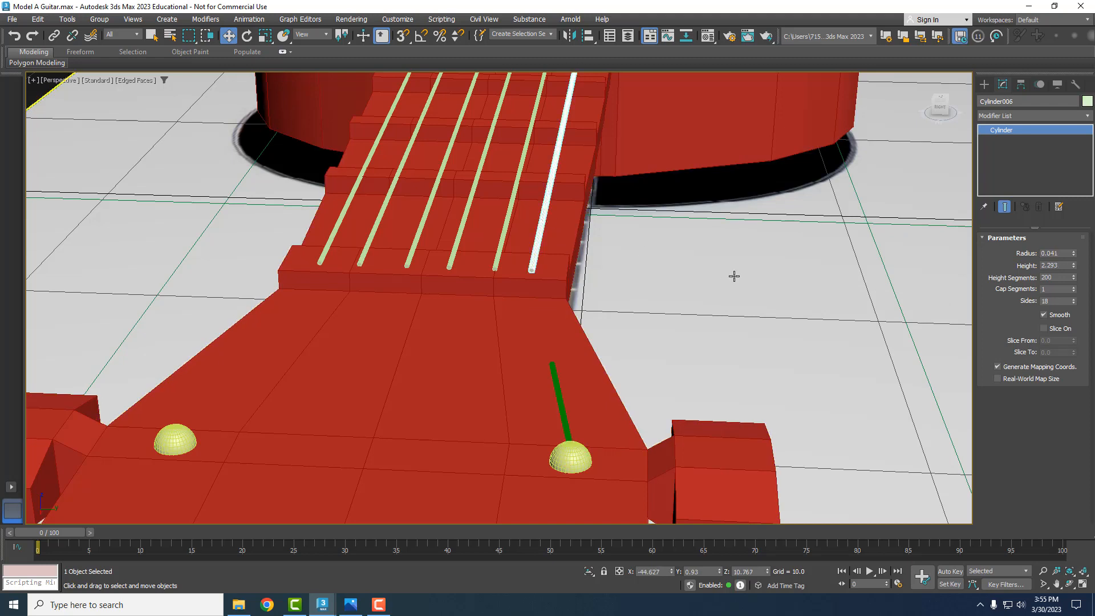
left_click(1007, 116)
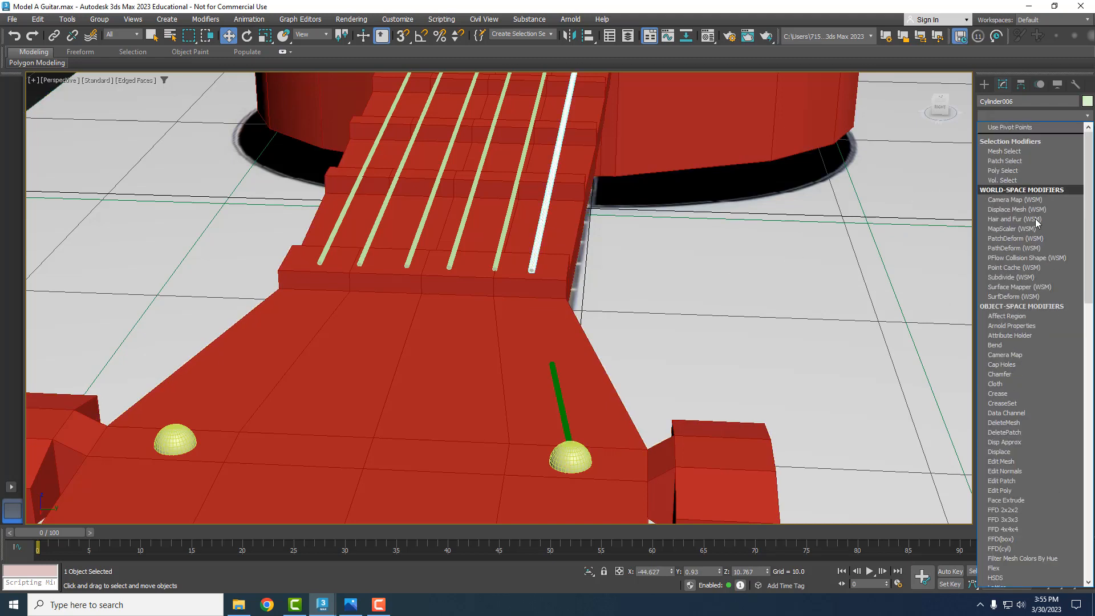
left_click(1010, 489)
scroll(1018, 454, "down", 3)
scroll(1016, 450, "down", 3)
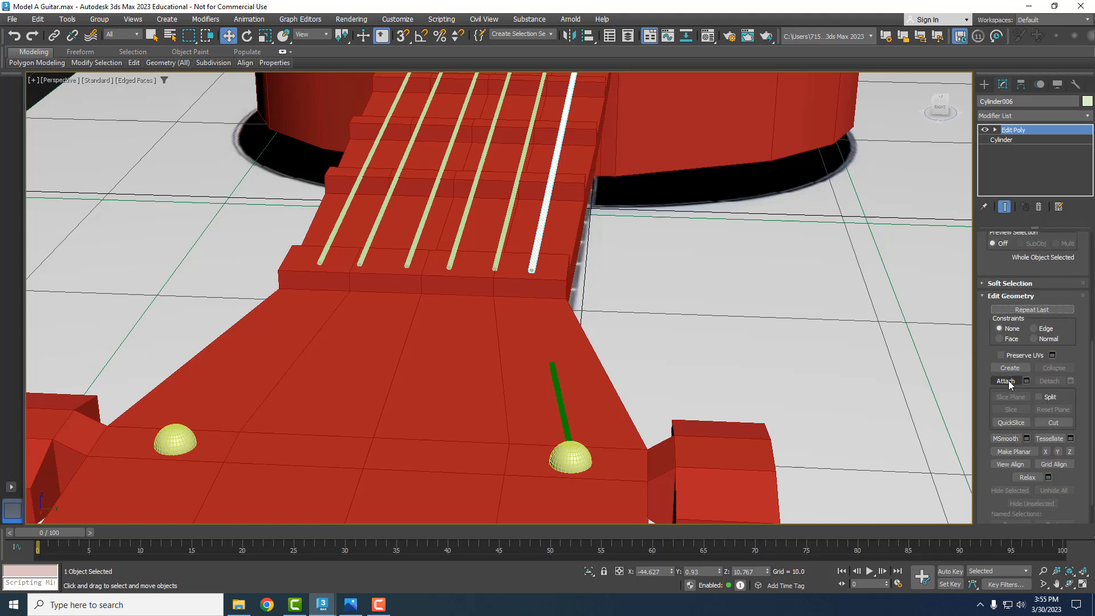
left_click(1006, 381)
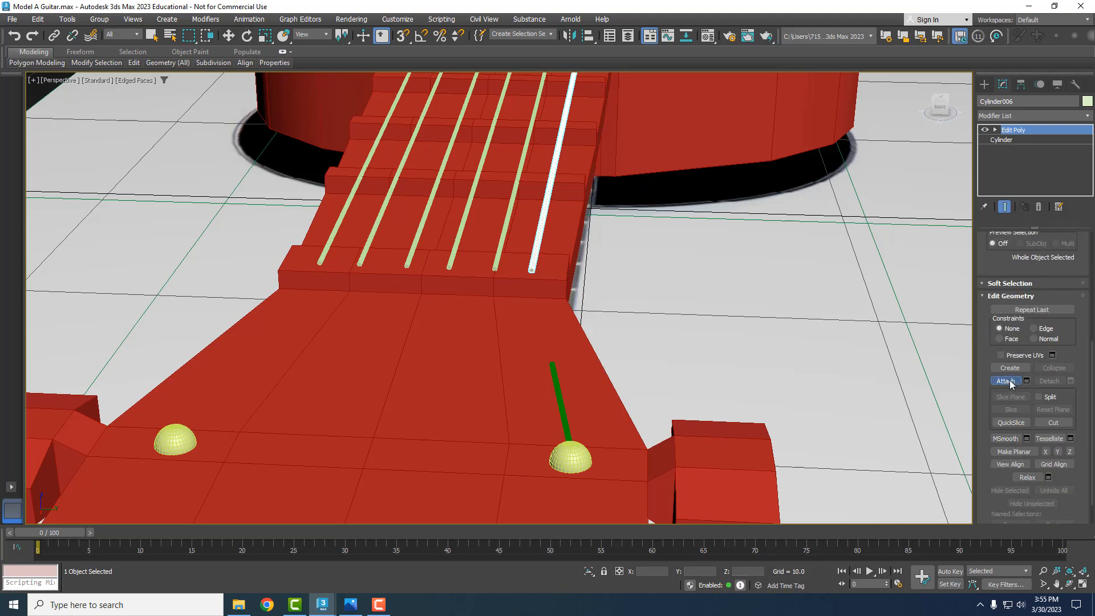
left_click(561, 399)
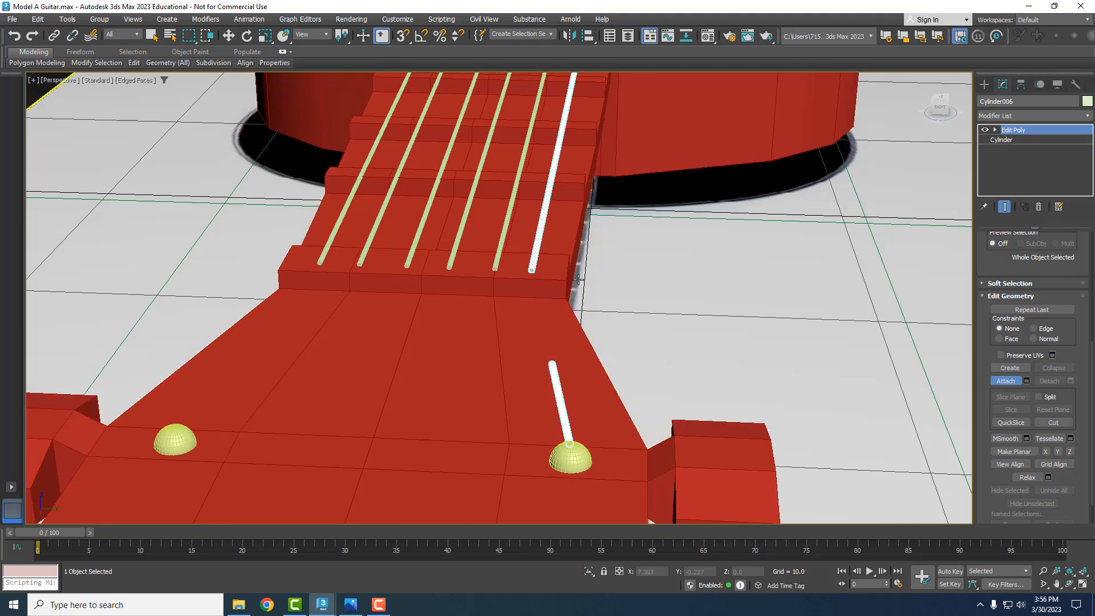
Step: Select the two facing end polygons of the attached string: the neck end at the nut and the headstock piece's free end
scroll(1039, 341, "up", 2)
scroll(1039, 340, "up", 6)
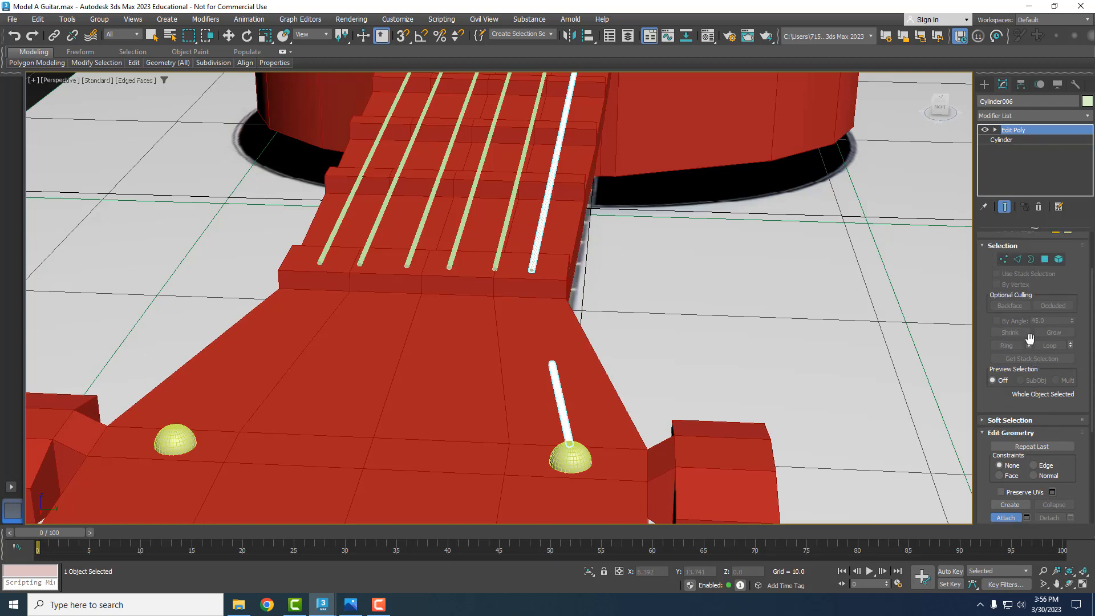
left_click(1045, 328)
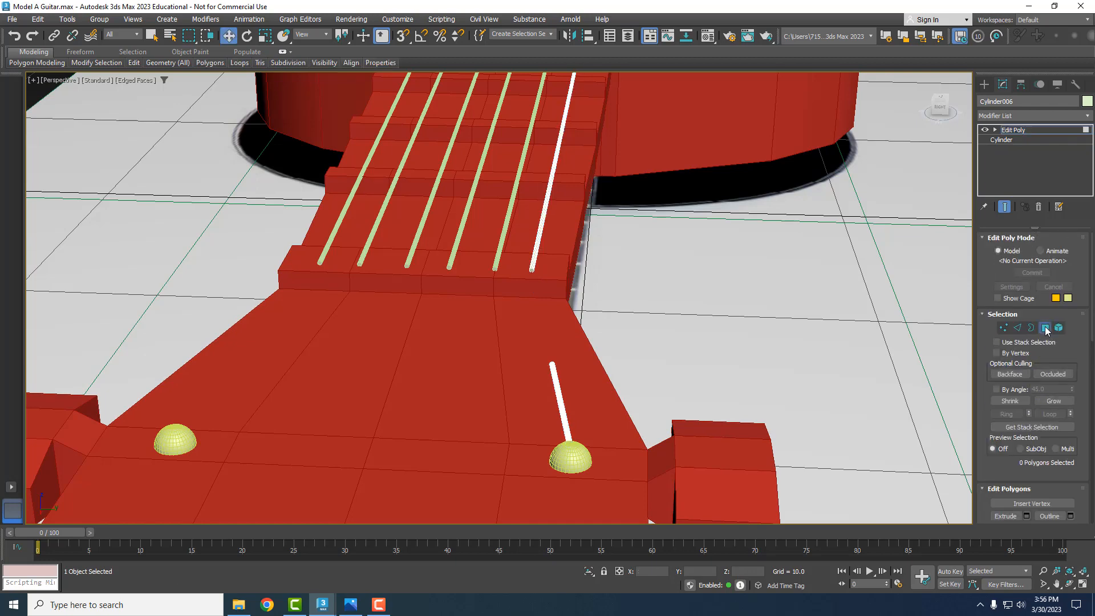
scroll(535, 286, "up", 4)
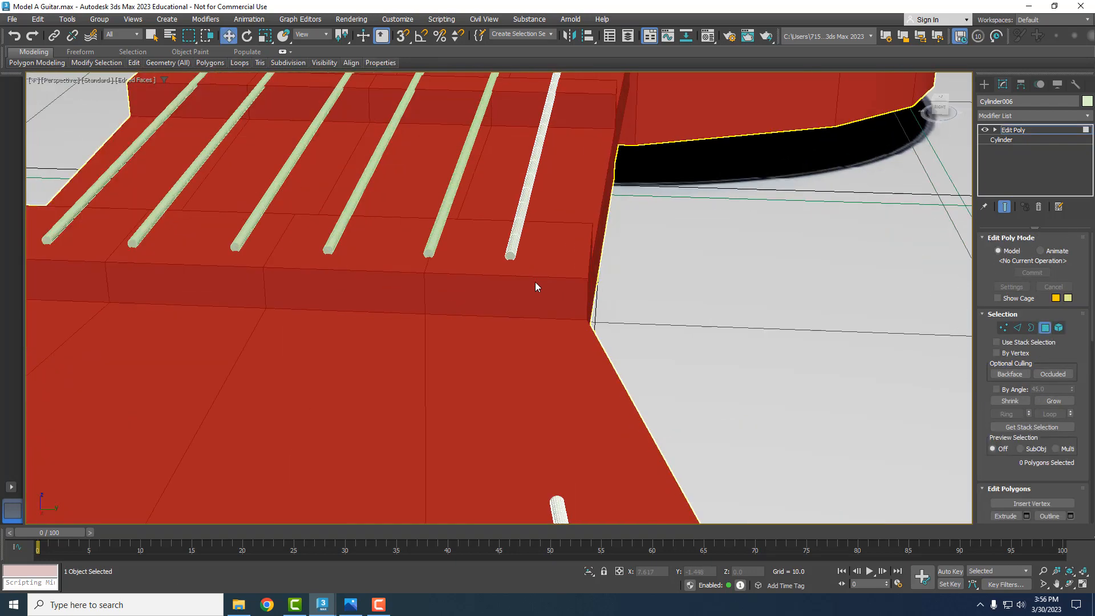
left_click(510, 256)
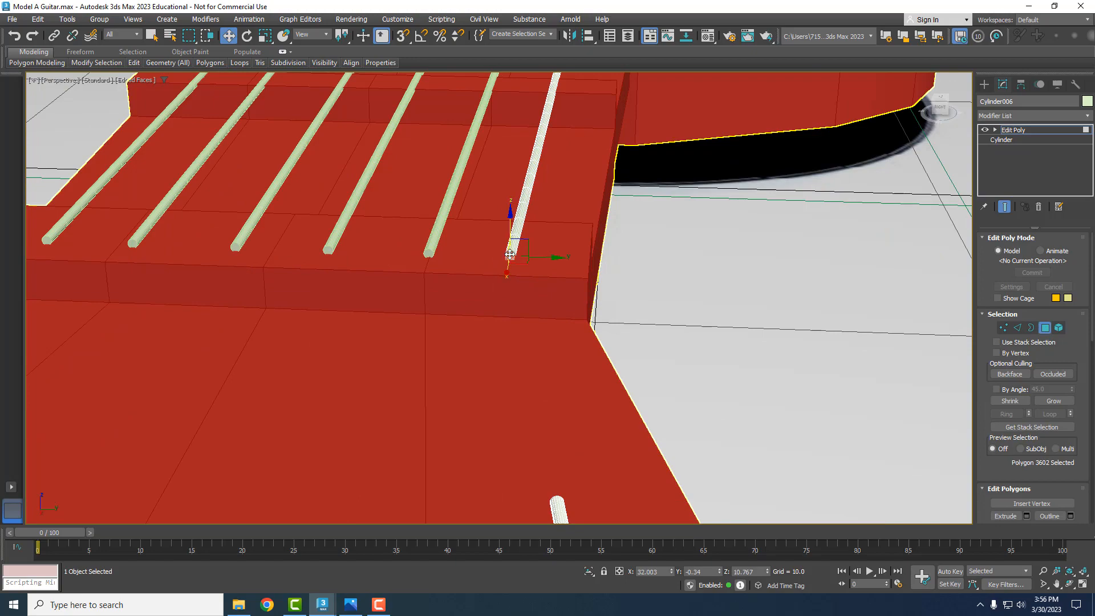
middle_click_drag(603, 408, 743, 228, "alt")
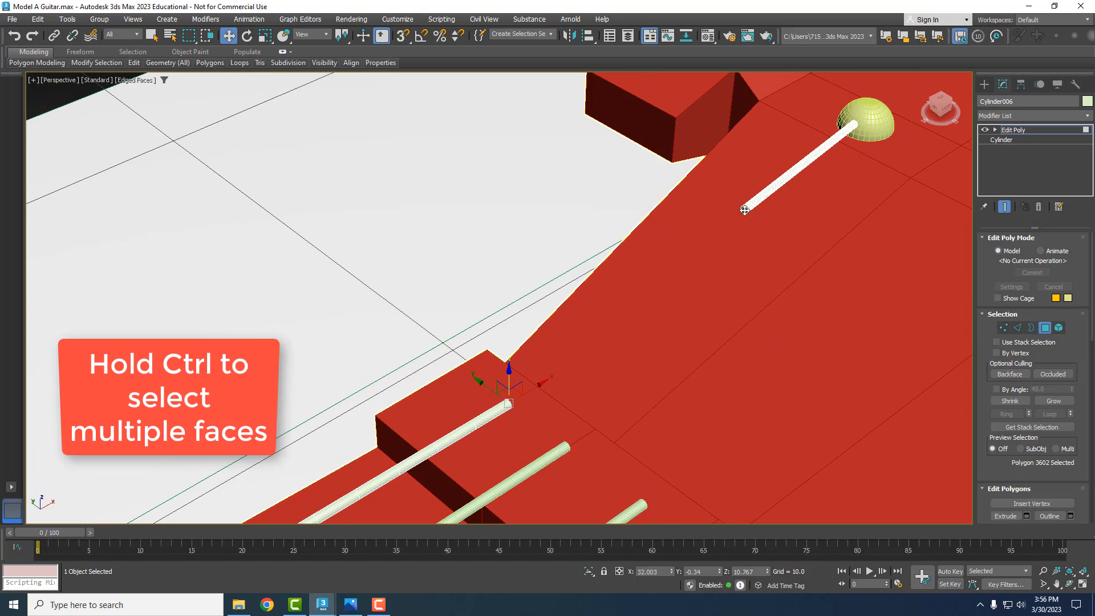
left_click(744, 209, "ctrl")
mouse_move(747, 266)
middle_mouse_down("alt")
mouse_move(658, 272)
mouse_move(611, 257)
mouse_move(732, 270)
middle_mouse_up("alt")
Step: Bridge the two selected end polygons with one segment and check the connecting section for twisting
scroll(1049, 408, "down", 5)
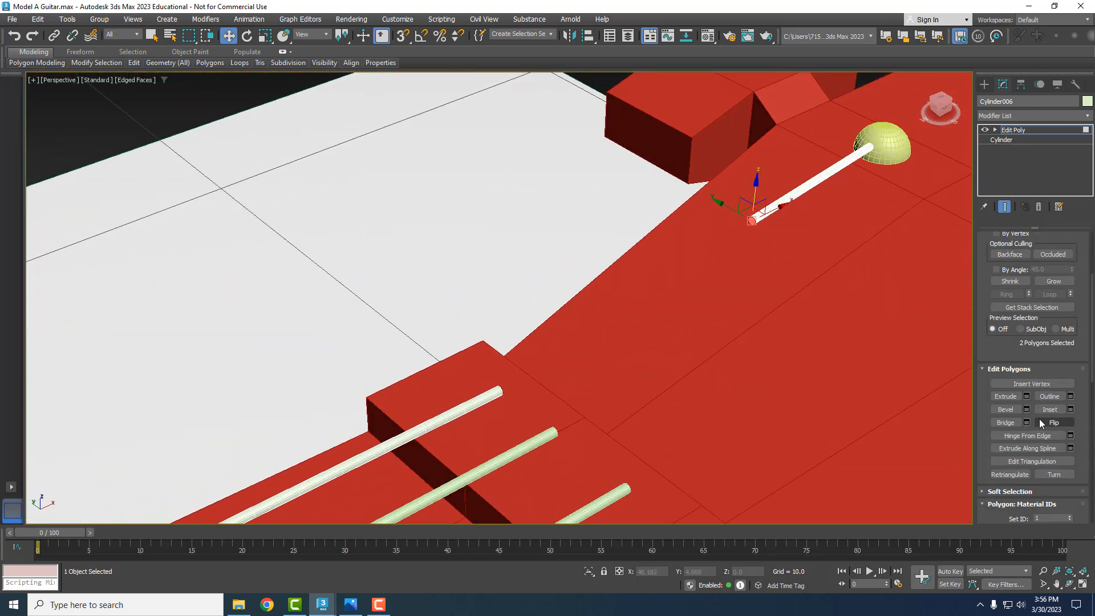
left_click(1028, 422)
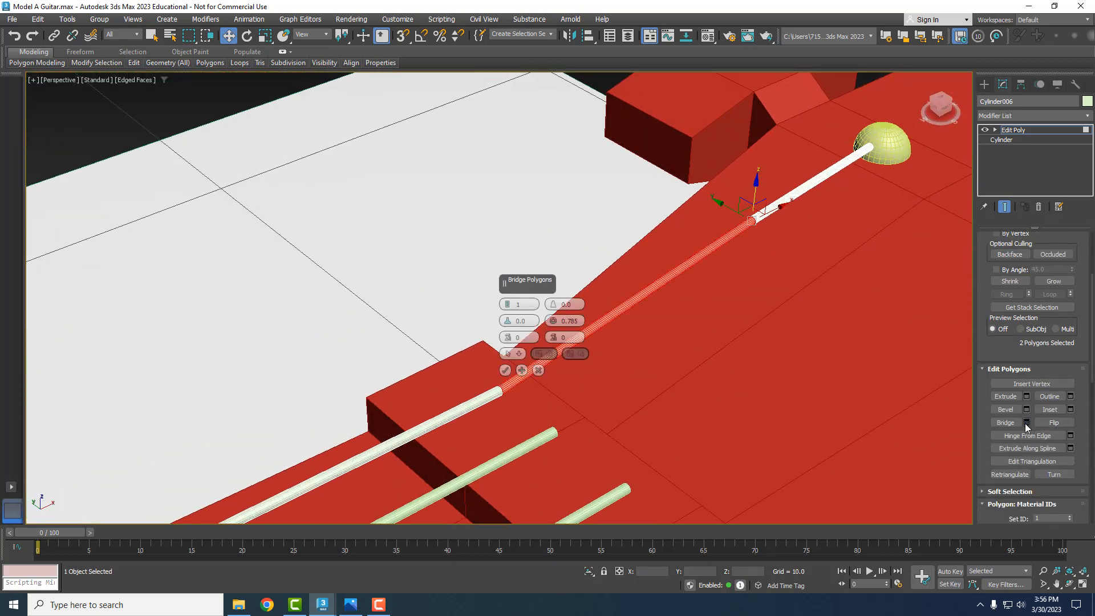
scroll(600, 278, "up", 5)
scroll(702, 340, "down", 1)
scroll(764, 384, "down", 2)
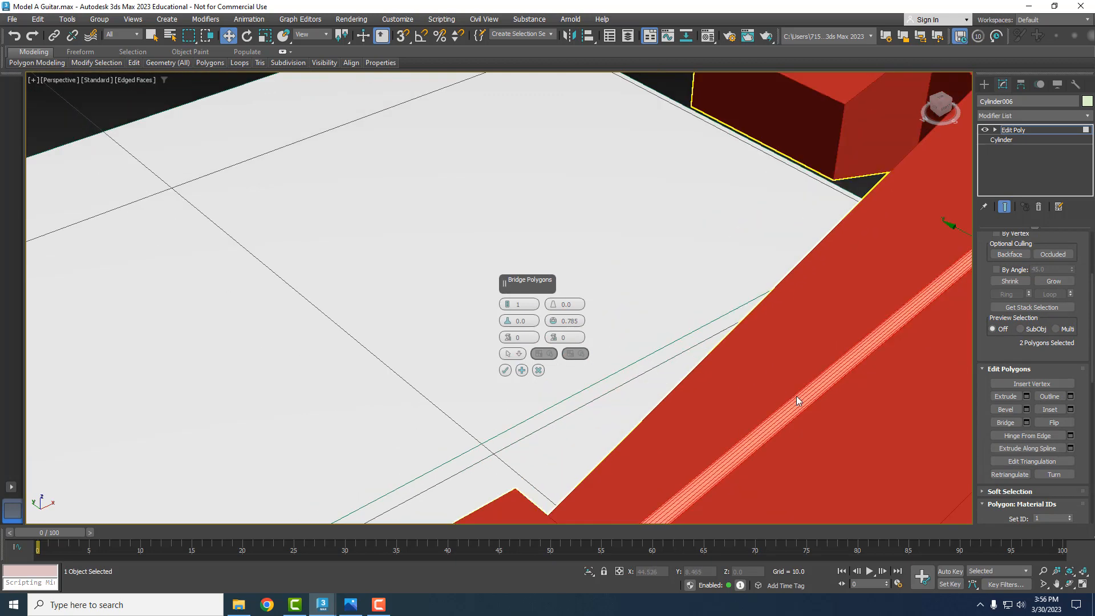
middle_click_drag(832, 393, 751, 337)
middle_click_drag(873, 258, 637, 400)
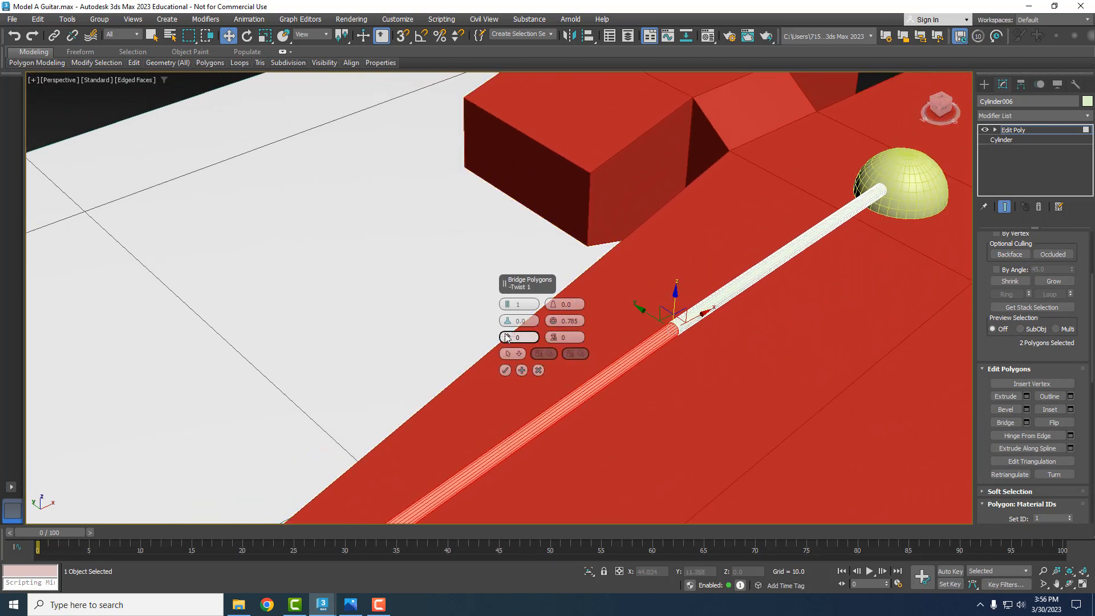
Step: Try a Twist 1 value of 6 on the bridge and inspect the connecting section up close
mouse_move(508, 337)
left_mouse_down()
mouse_move(505, 278)
mouse_move(511, 343)
left_mouse_up()
scroll(512, 428, "up", 3)
middle_click_drag(562, 432, 717, 297)
scroll(520, 444, "up", 2)
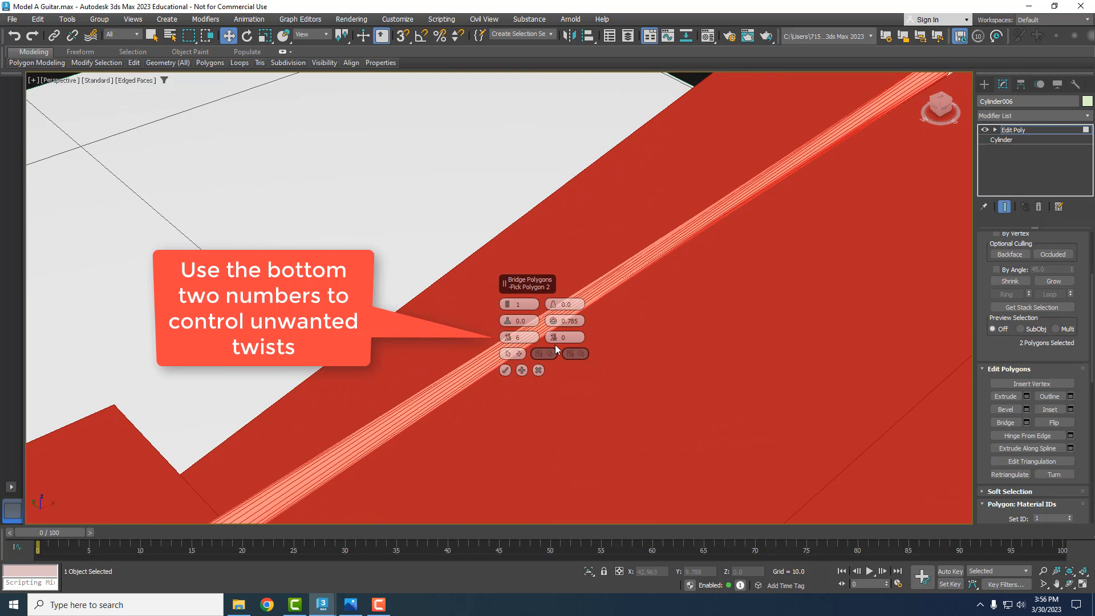
Step: Set the bridge's Twist 1 to 0, check that the connecting section runs straight, and accept the bridge
left_click(519, 337)
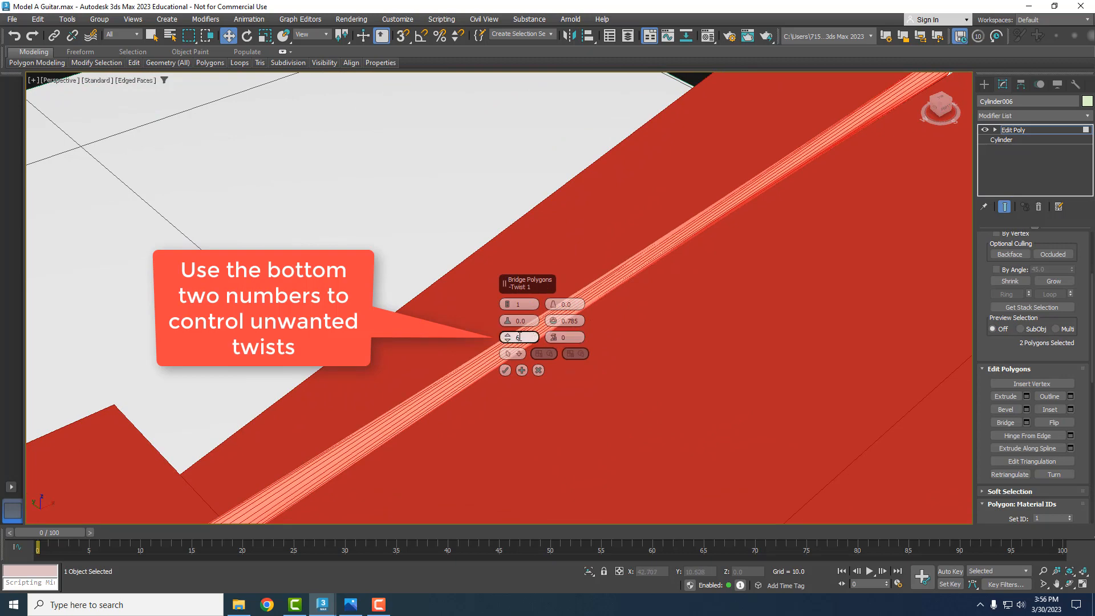
left_click(506, 339)
left_click(506, 340)
left_click(506, 340)
left_click(506, 340)
left_click(506, 339)
left_click(506, 340)
middle_click_drag(707, 409, 750, 355, "alt")
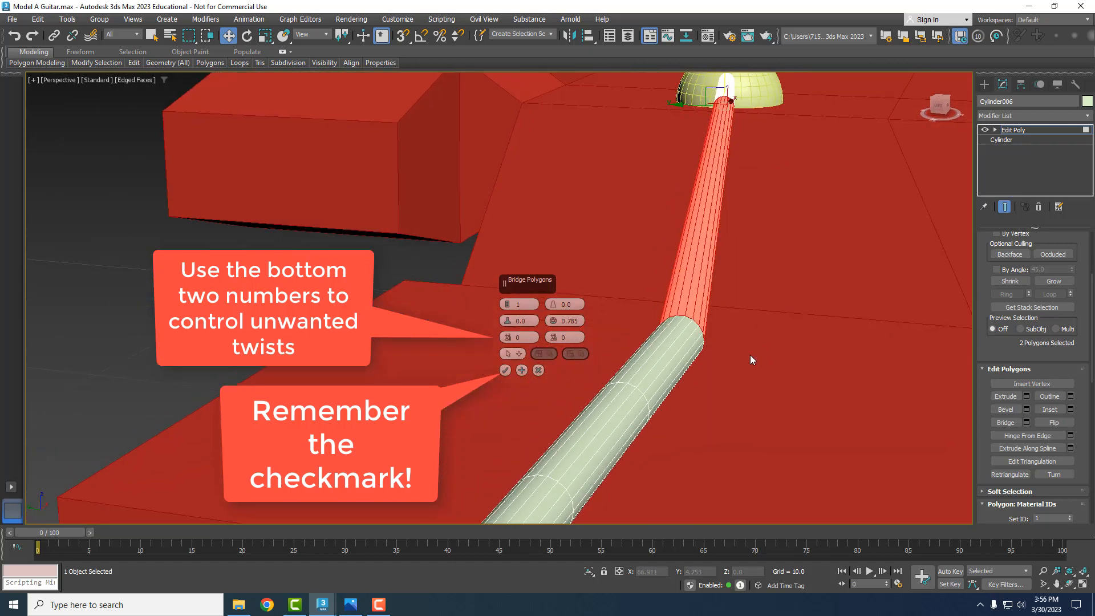
left_click(507, 370)
left_click(506, 297)
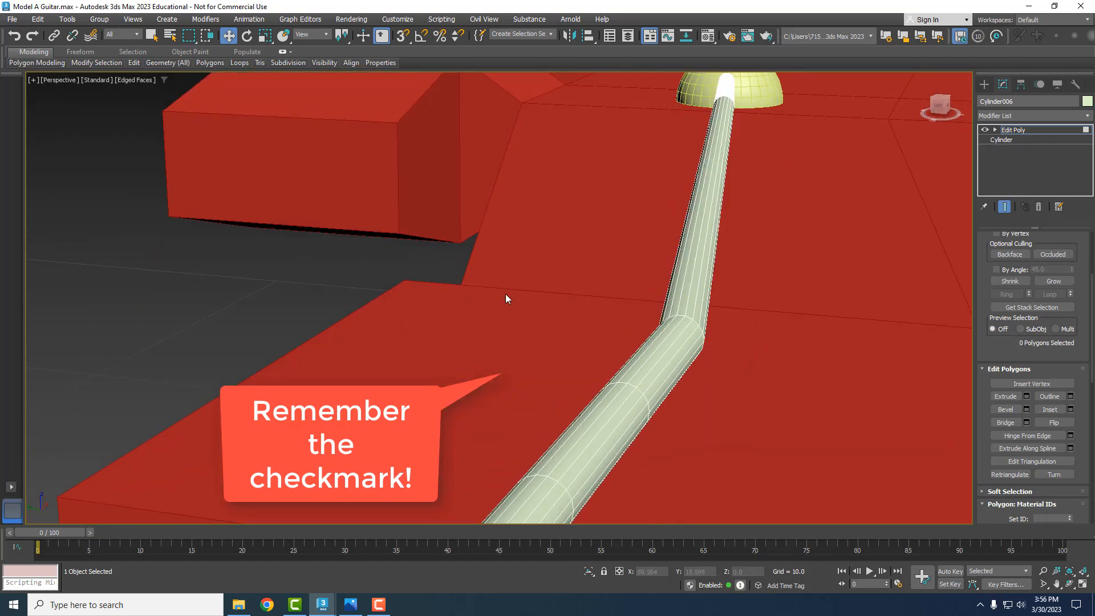
Step: Examine the bridged string along the whole guitar and select several strings individually to check that each continues from the neck to its headstock post
scroll(672, 187, "down", 4)
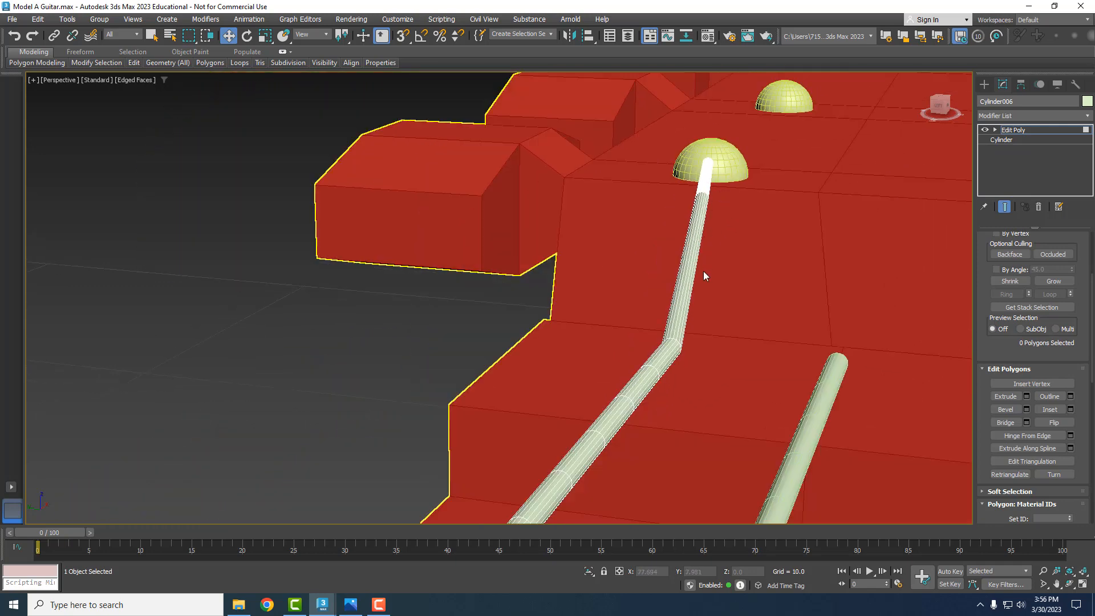
scroll(705, 207, "down", 3)
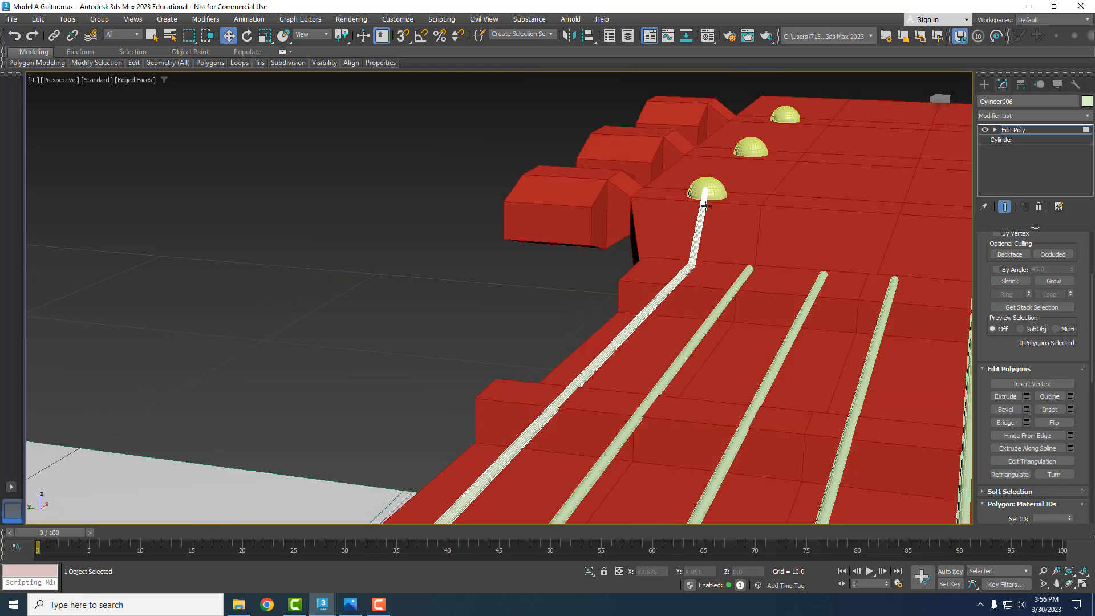
scroll(710, 192, "down", 8)
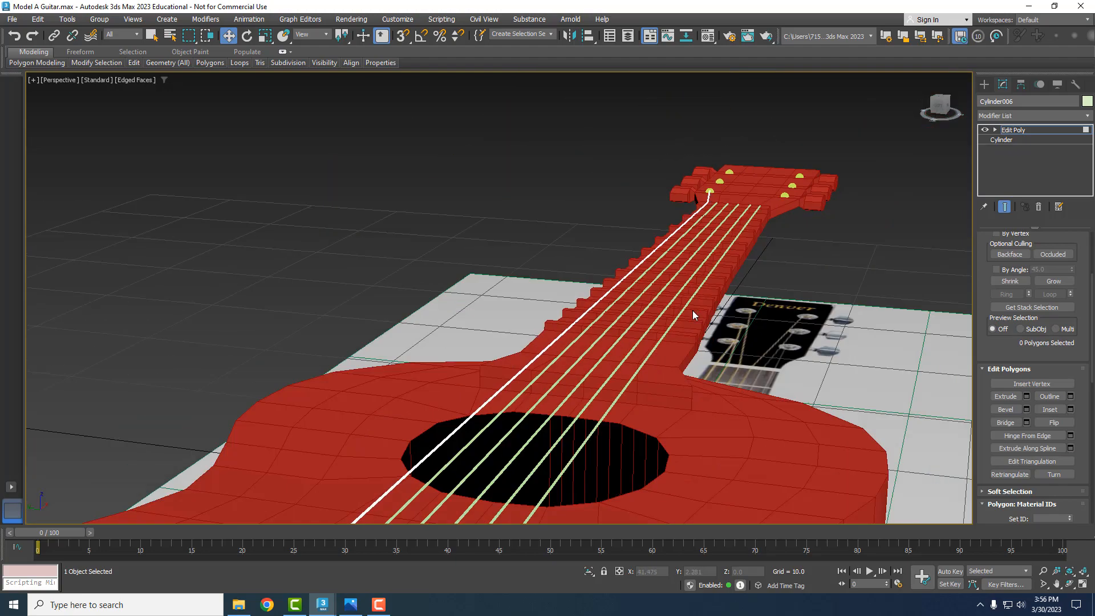
middle_click_drag(692, 310, 709, 339, "alt")
scroll(708, 342, "down", 4)
middle_click_drag(691, 378, 653, 258)
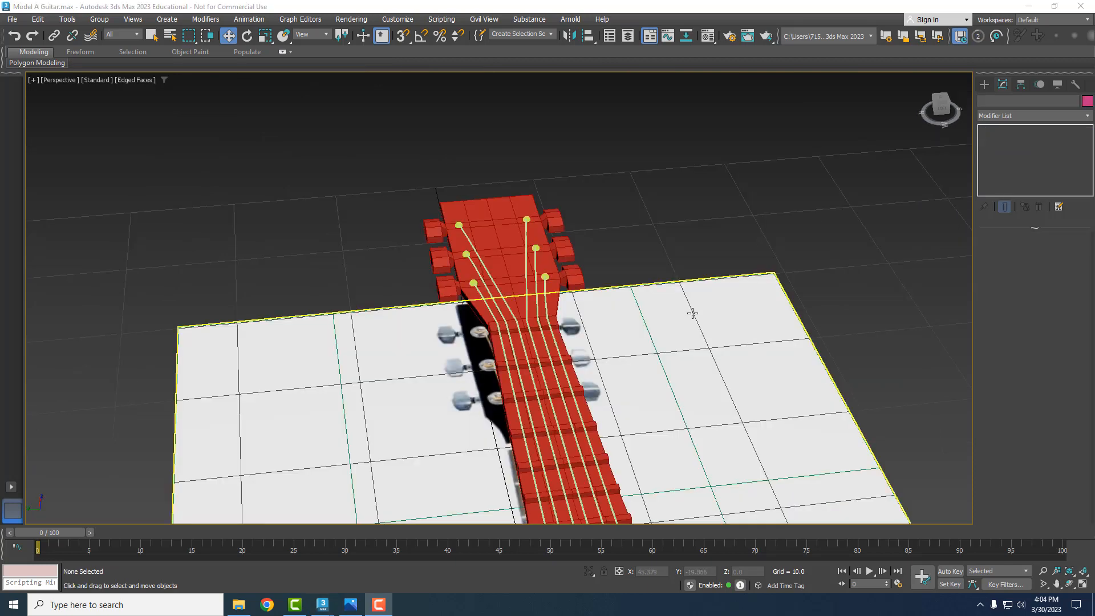
left_click(523, 354)
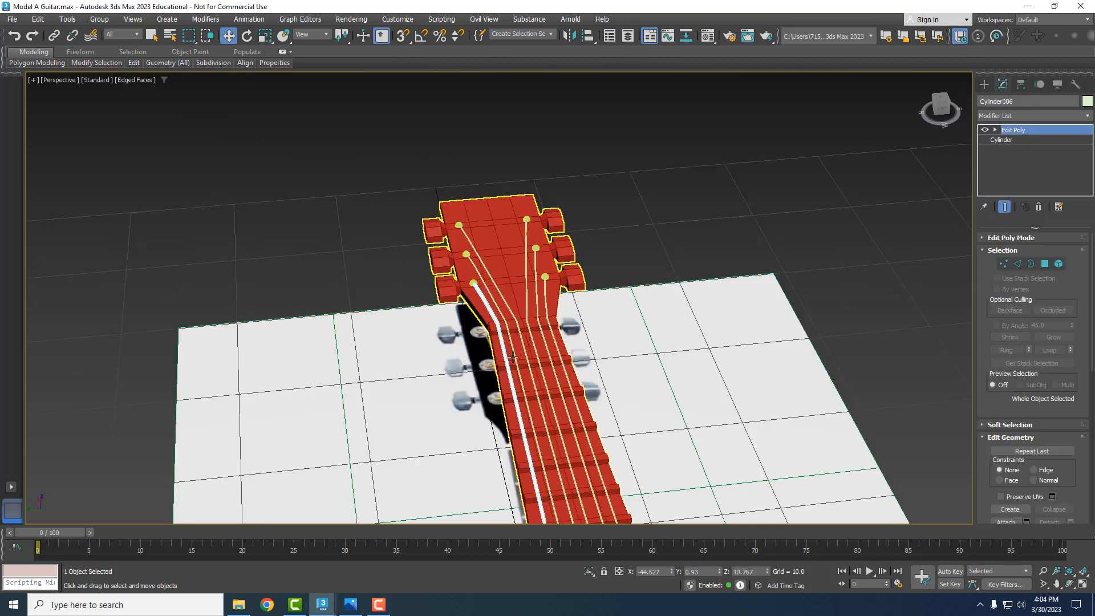
left_click(544, 352)
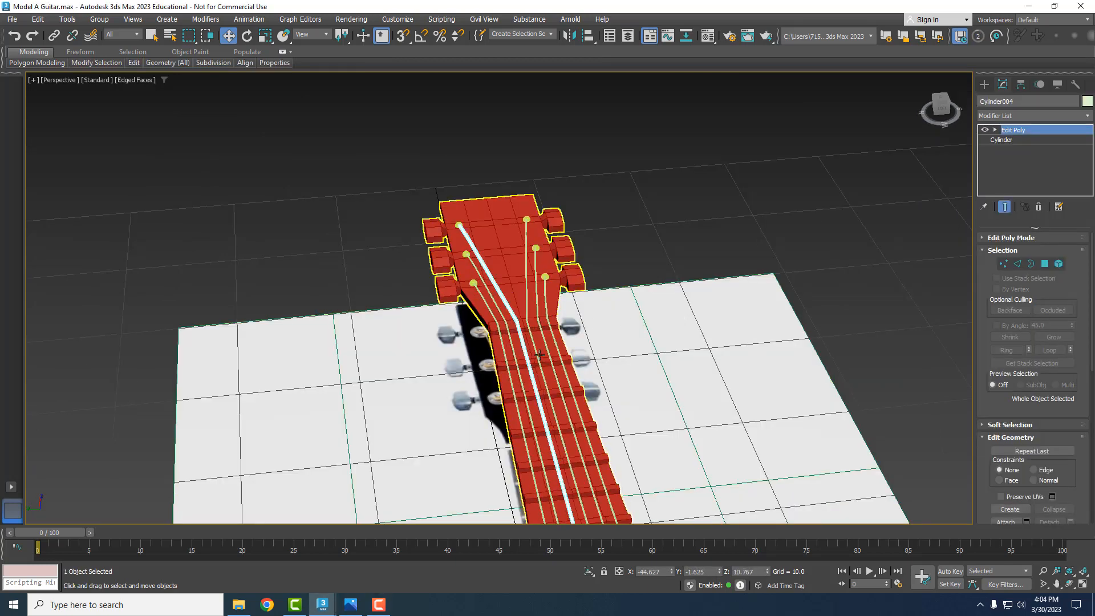
left_click(565, 350)
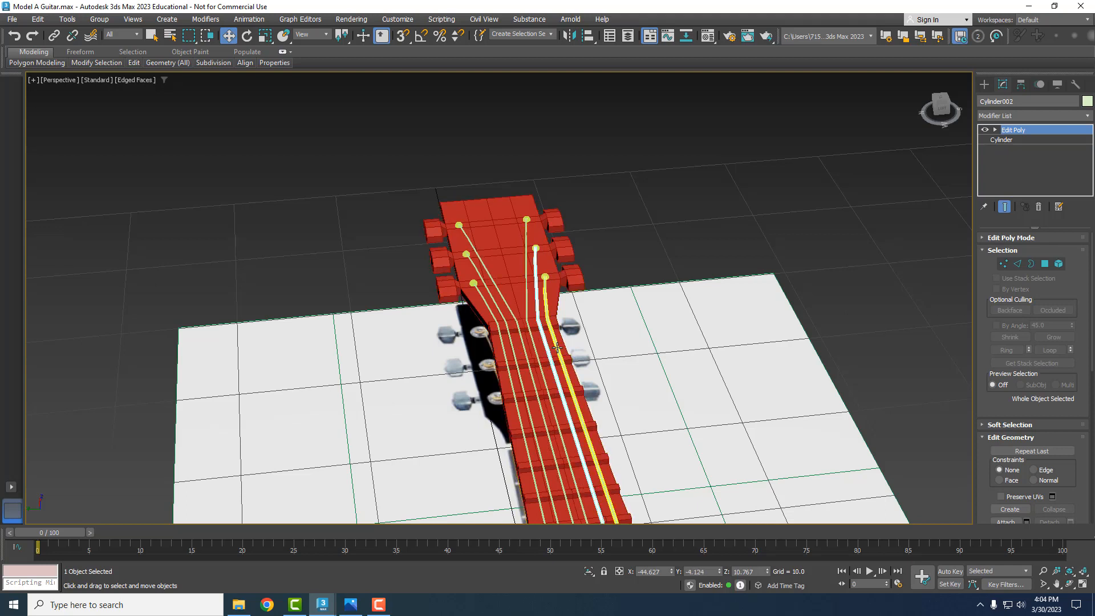
left_click(652, 342)
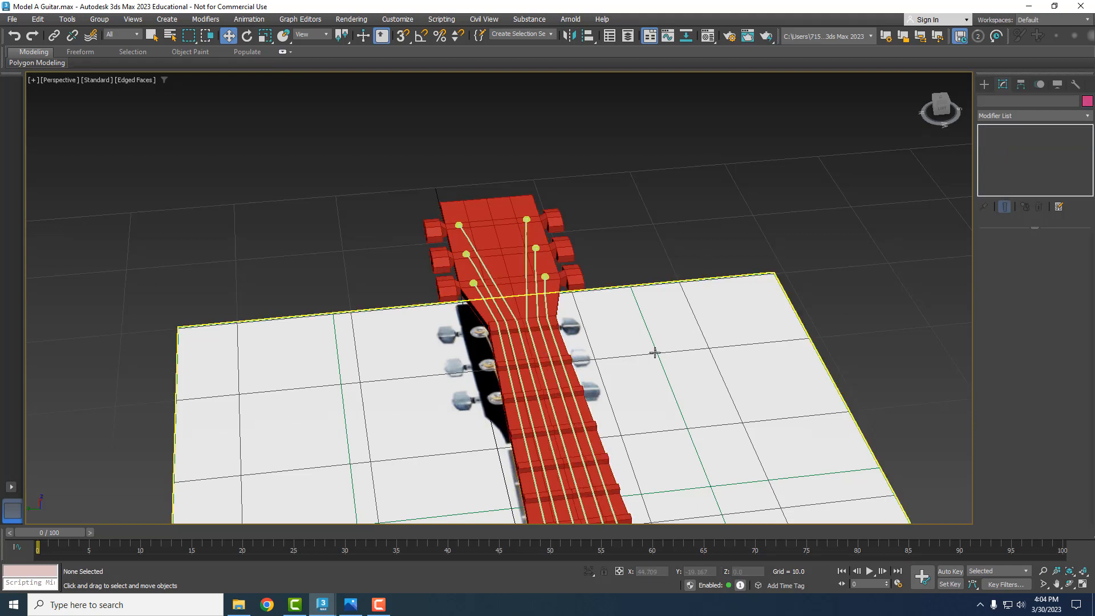